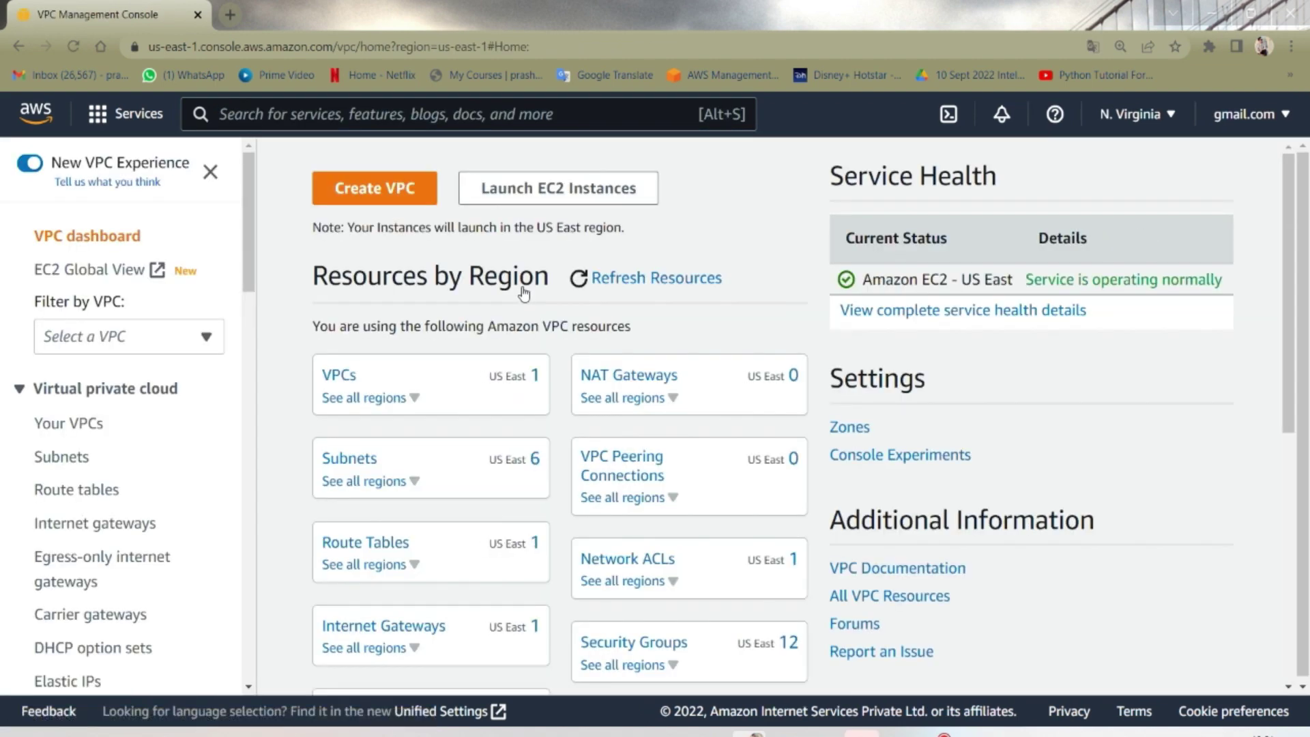
# - Look over the VPC resources on the dashboard and open the list of existing VPCs
pyautogui.scroll(-3, 418, 382)
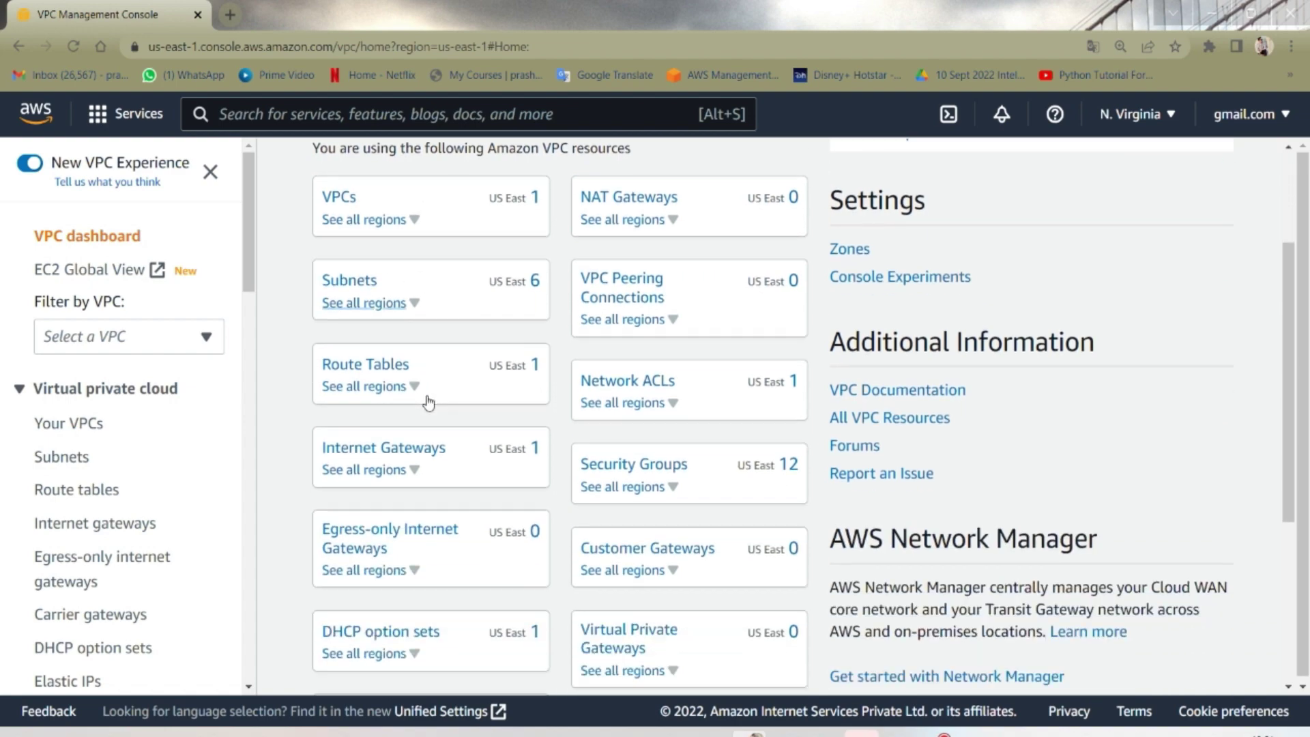
pyautogui.scroll(-3, 427, 320)
pyautogui.scroll(6, 424, 342)
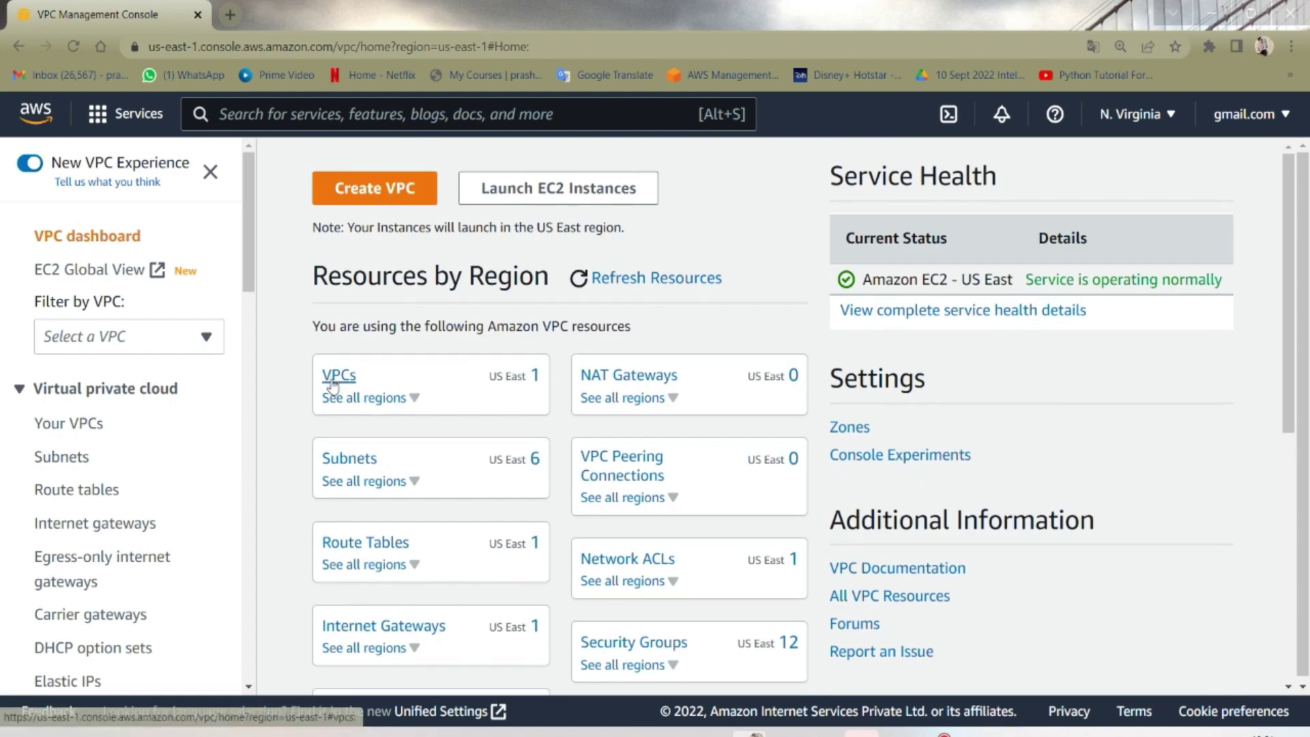
pyautogui.click(69, 428)
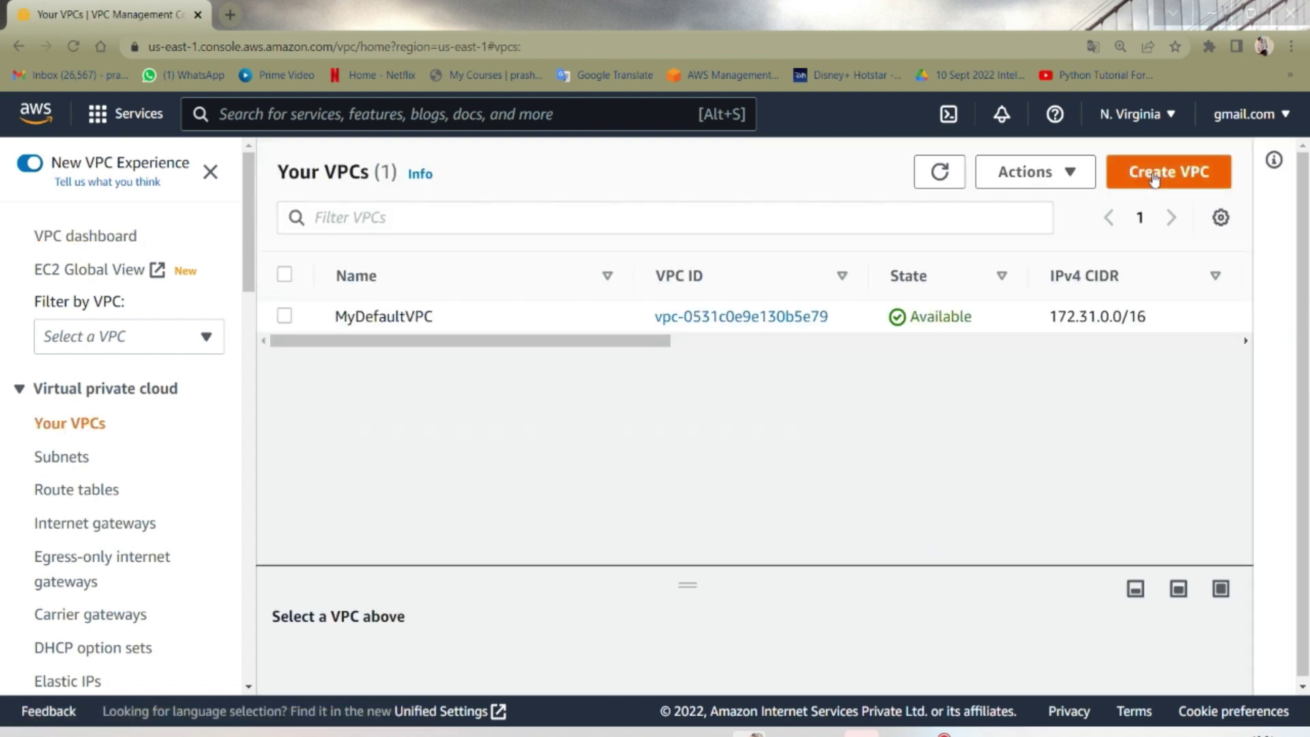
pyautogui.moveTo(408, 341)
pyautogui.mouseDown()
pyautogui.moveTo(719, 364)
pyautogui.moveTo(710, 345)
pyautogui.moveTo(423, 339)
pyautogui.mouseUp()
# - Start creating a new VPC with the VPC only option and name it my-vpc-01-11oct
pyautogui.click(1154, 188)
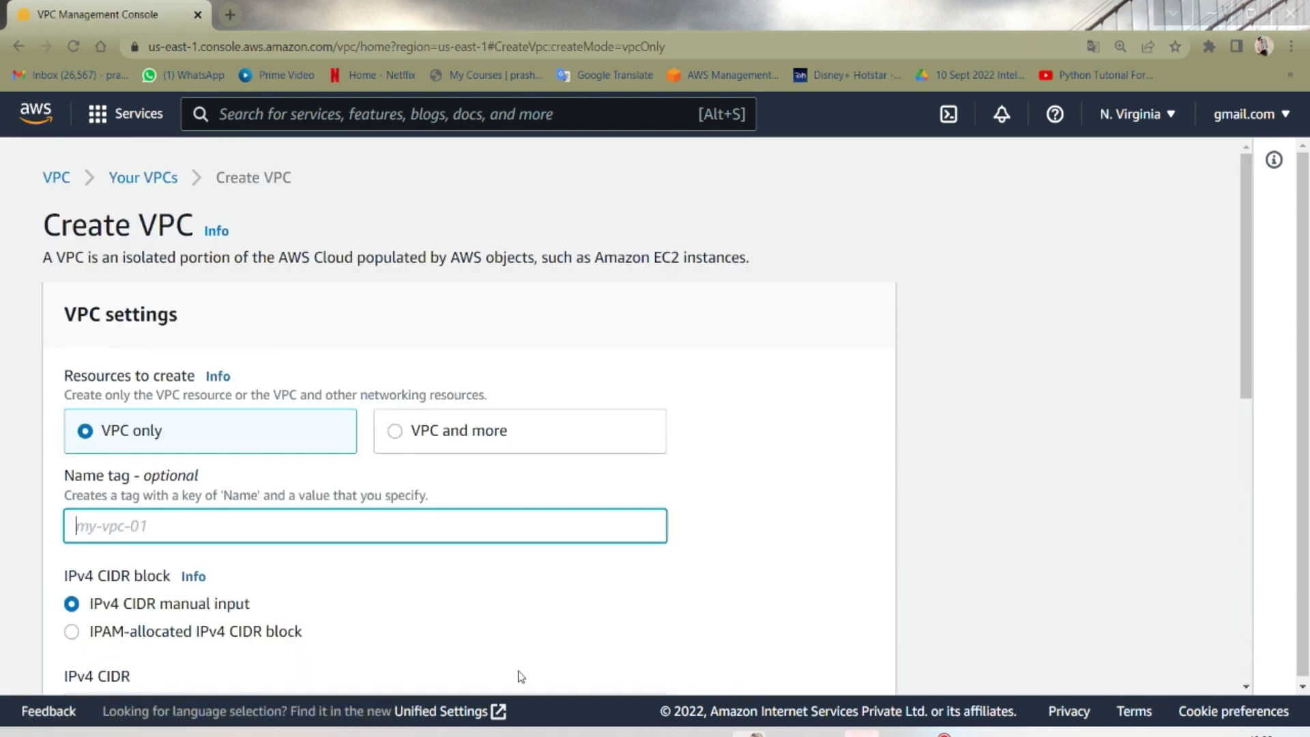
pyautogui.scroll(-3, 198, 546)
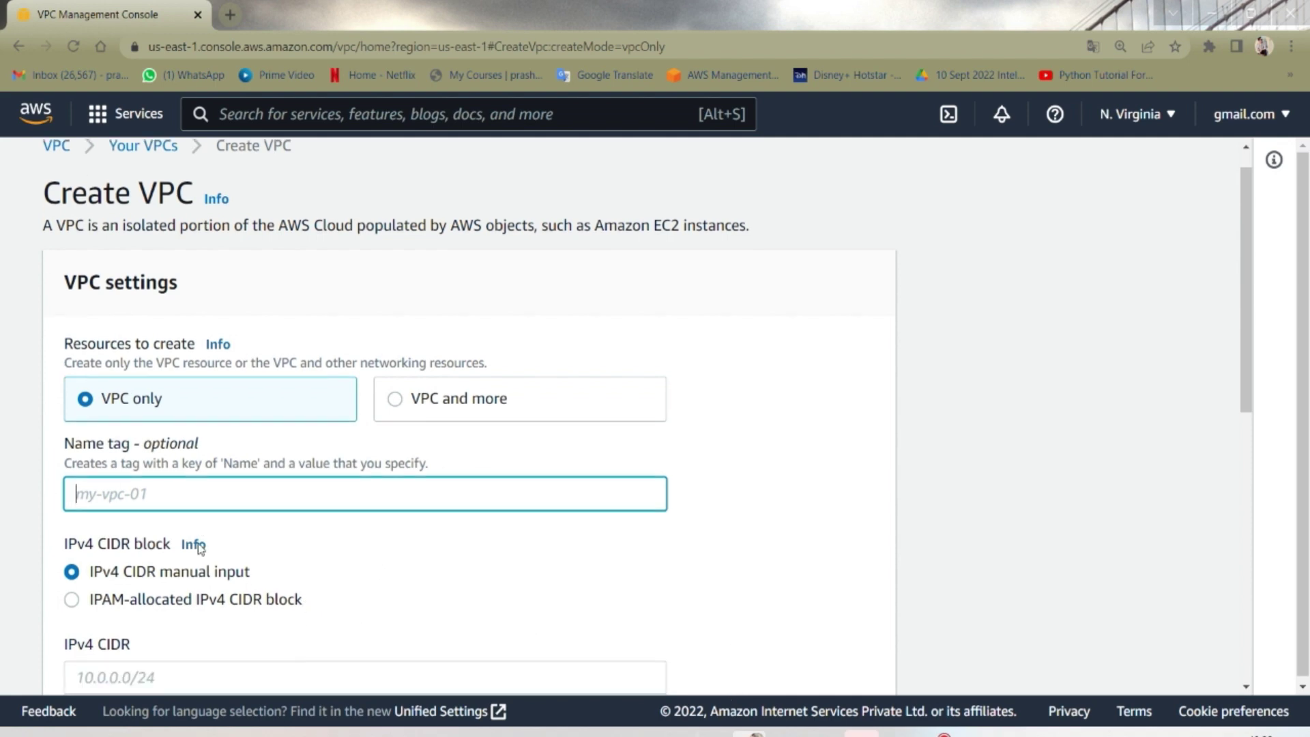
pyautogui.click(172, 349)
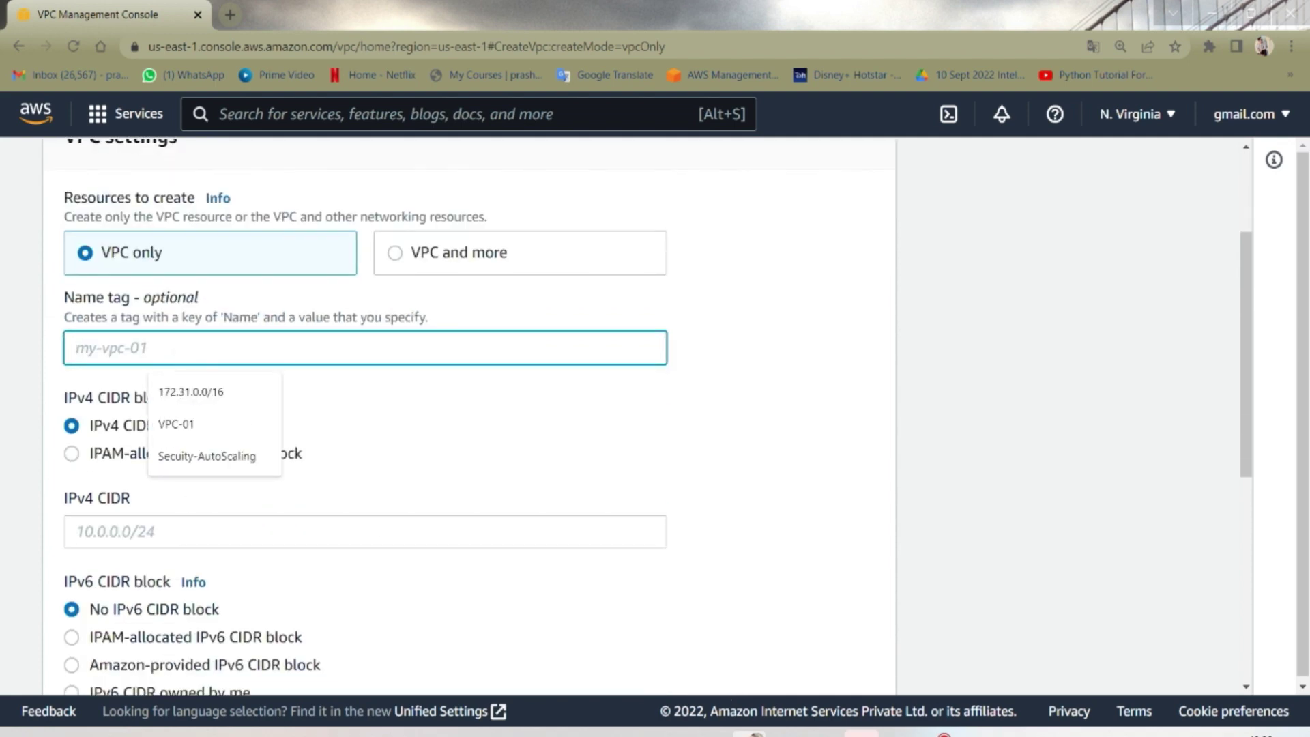
pyautogui.write('my-vpc-01-11oct')
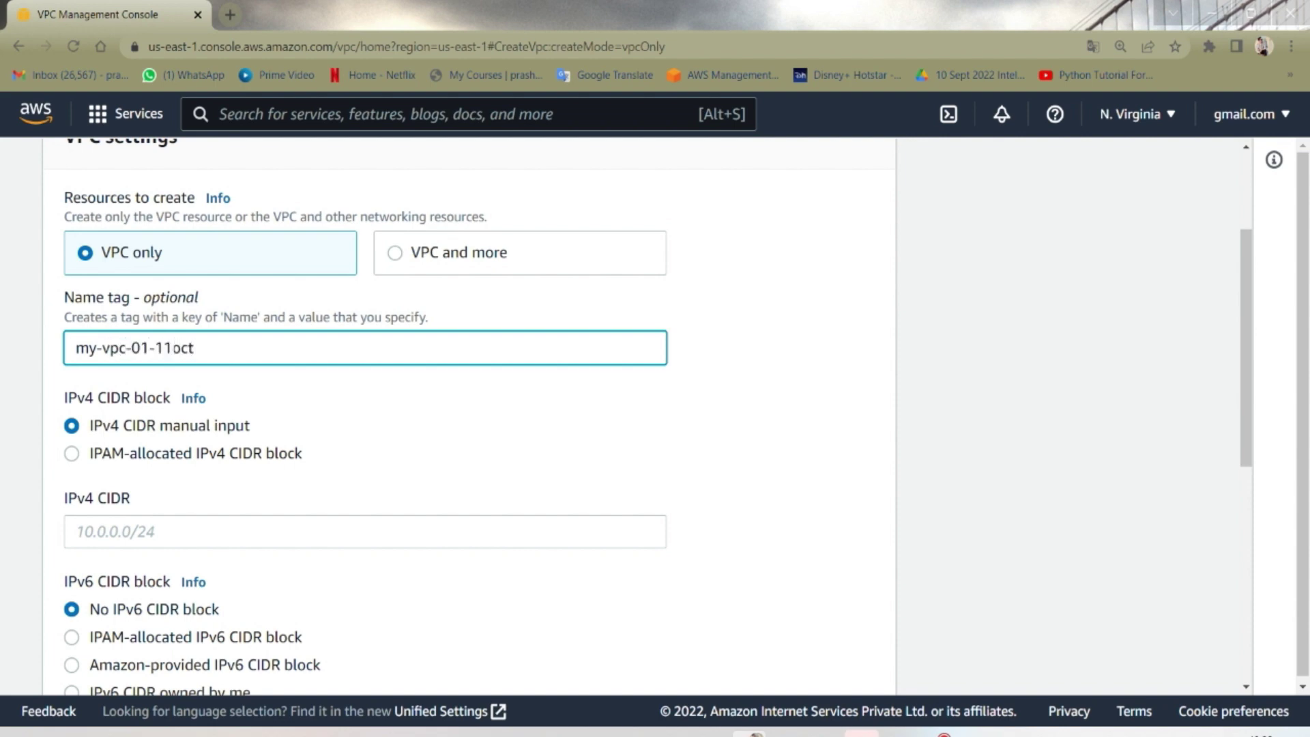
pyautogui.scroll(-2, 161, 488)
pyautogui.click(266, 459)
pyautogui.scroll(2, 253, 402)
pyautogui.scroll(3, 253, 403)
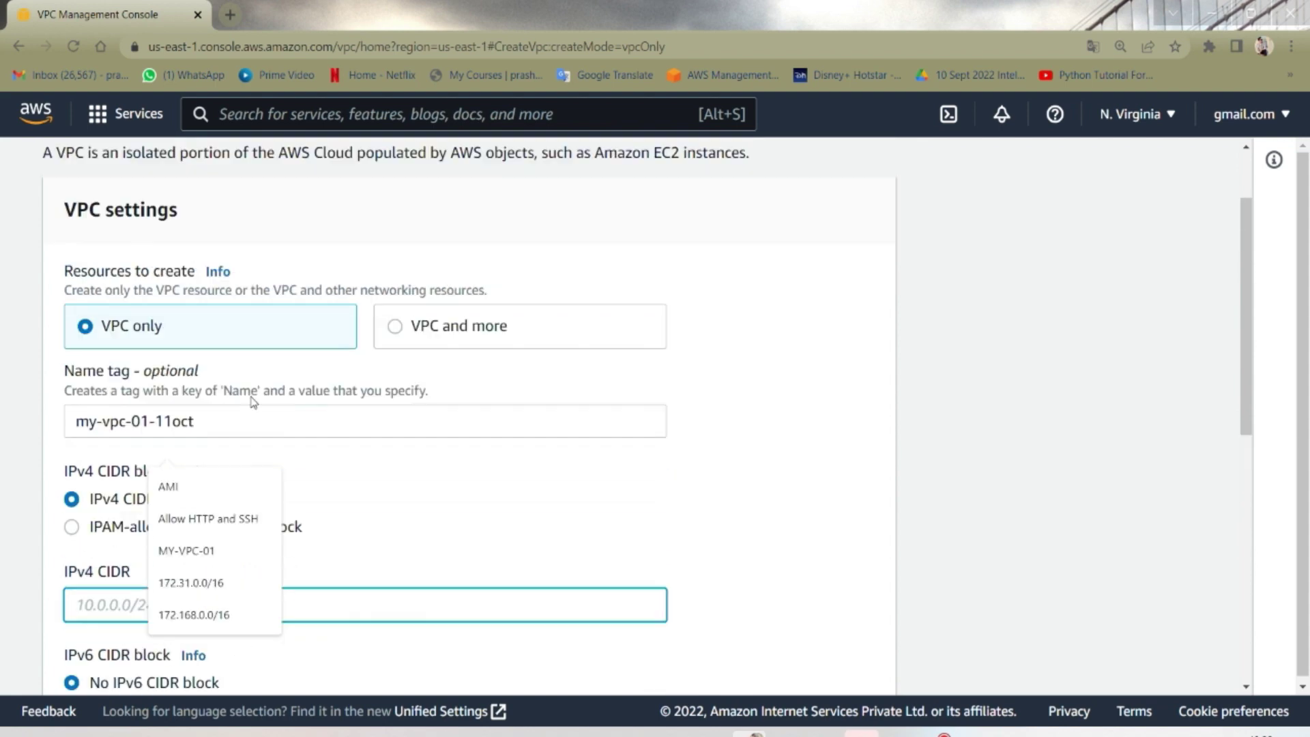
# - Open the desktop image Peering Conection 001.jpg and zoom in to examine the address ranges of both VPCs
pyautogui.scroll(-4, 275, 336)
pyautogui.click(315, 400)
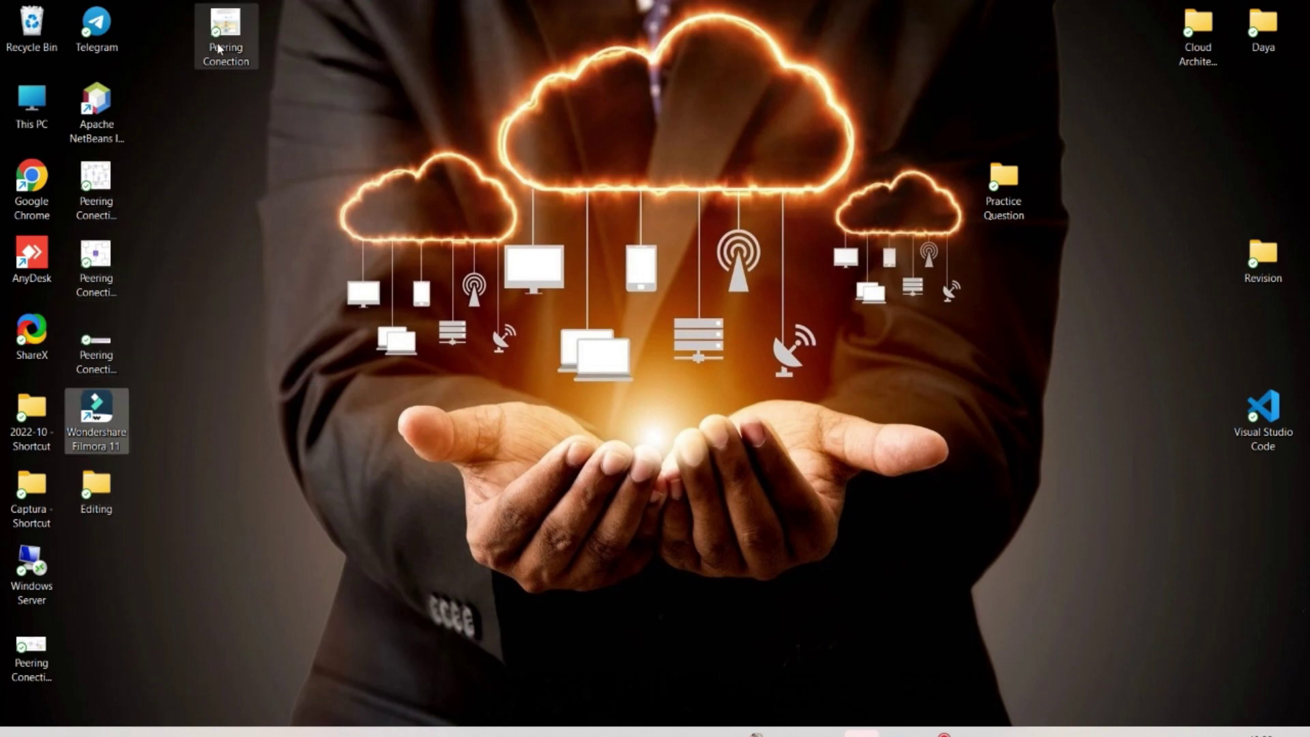
pyautogui.click(52, 653)
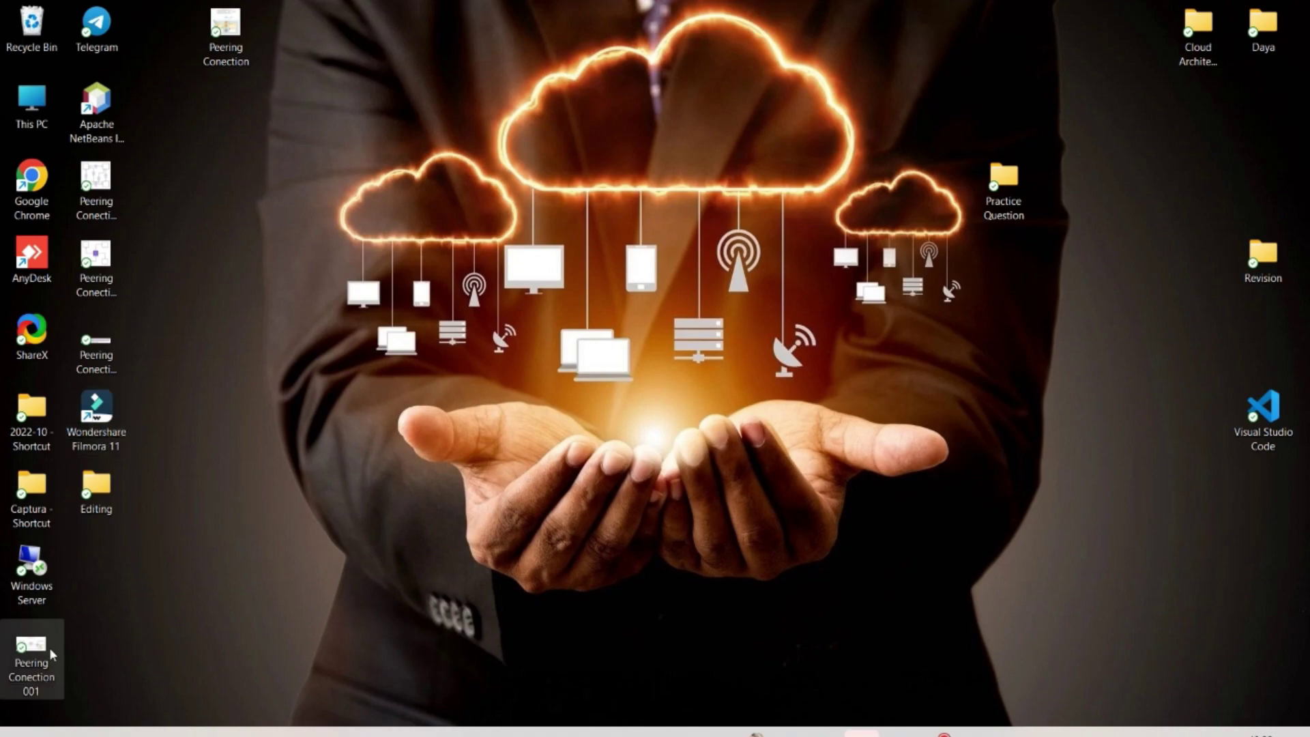
pyautogui.doubleClick(59, 641)
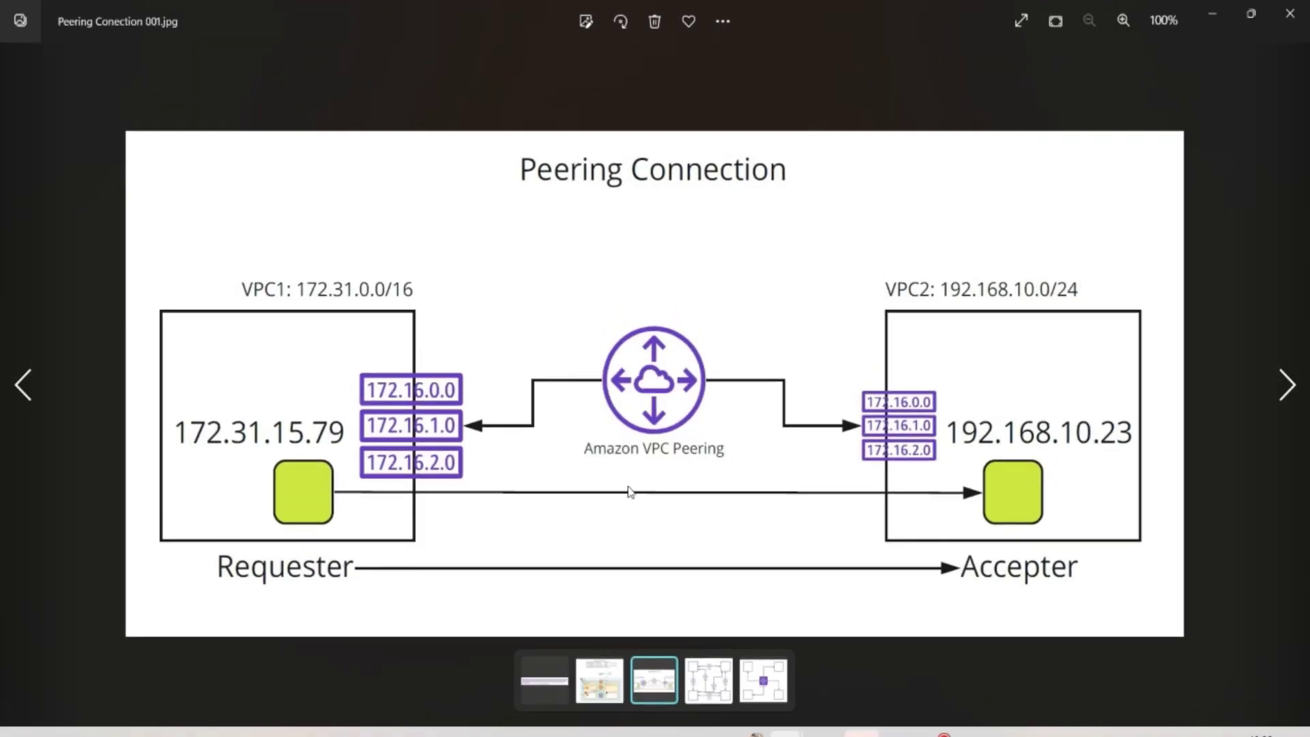
pyautogui.scroll(2, 641, 510)
pyautogui.scroll(-1, 632, 505)
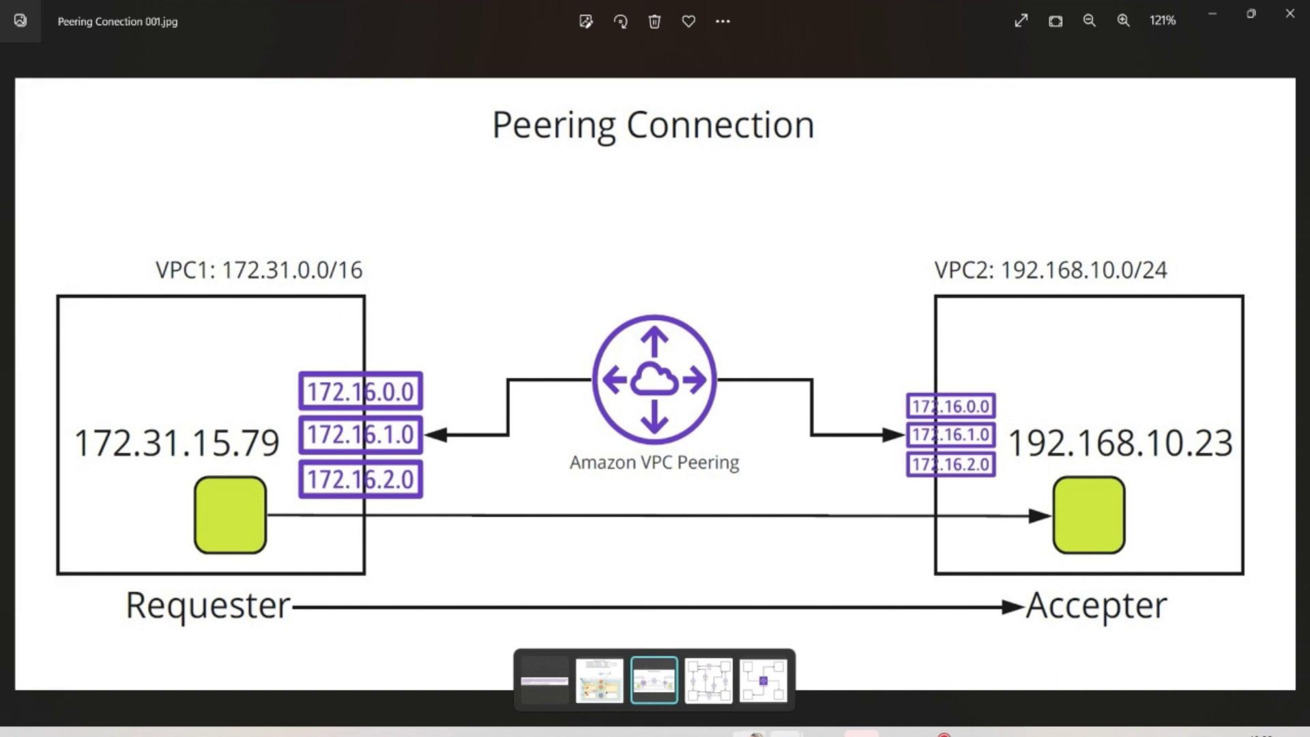
# - Back in the AWS console, set the IPv4 CIDR to 172.31.0.0/16 and create the VPC
pyautogui.click(707, 729)
pyautogui.click(116, 442)
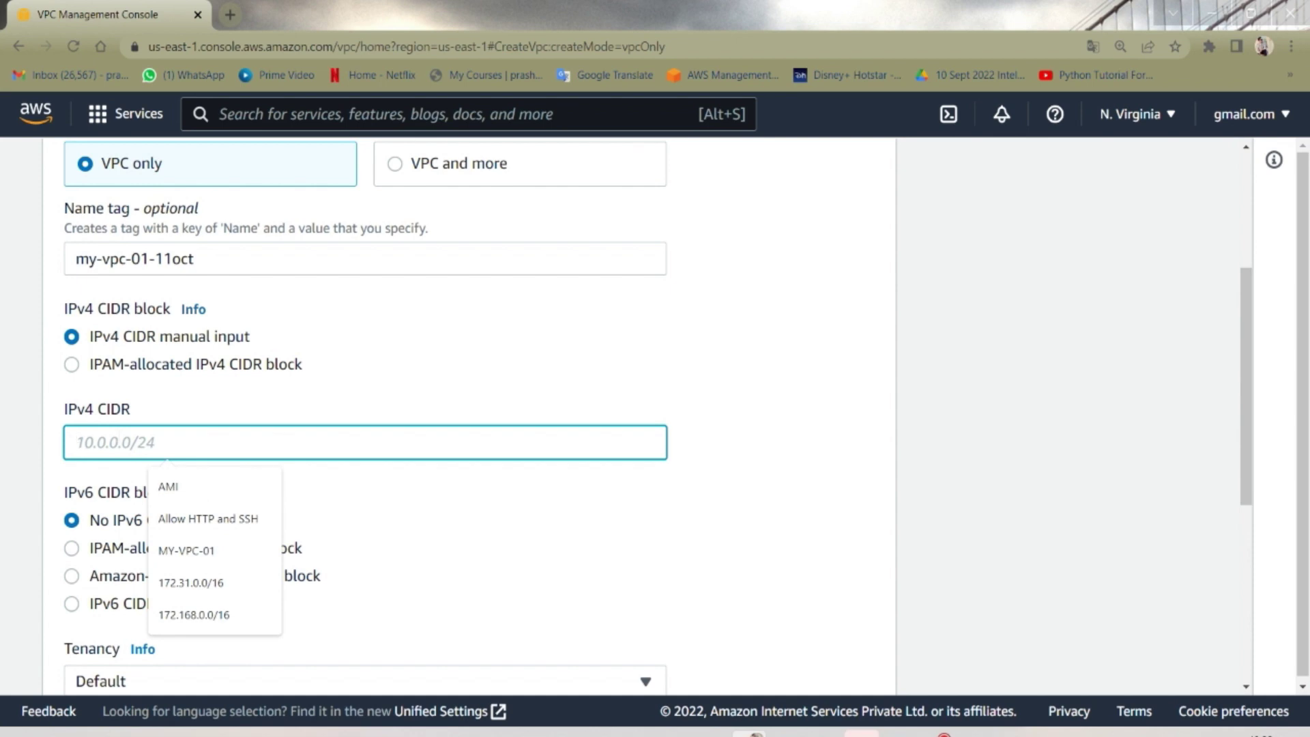
pyautogui.write('172.31.0.0/16')
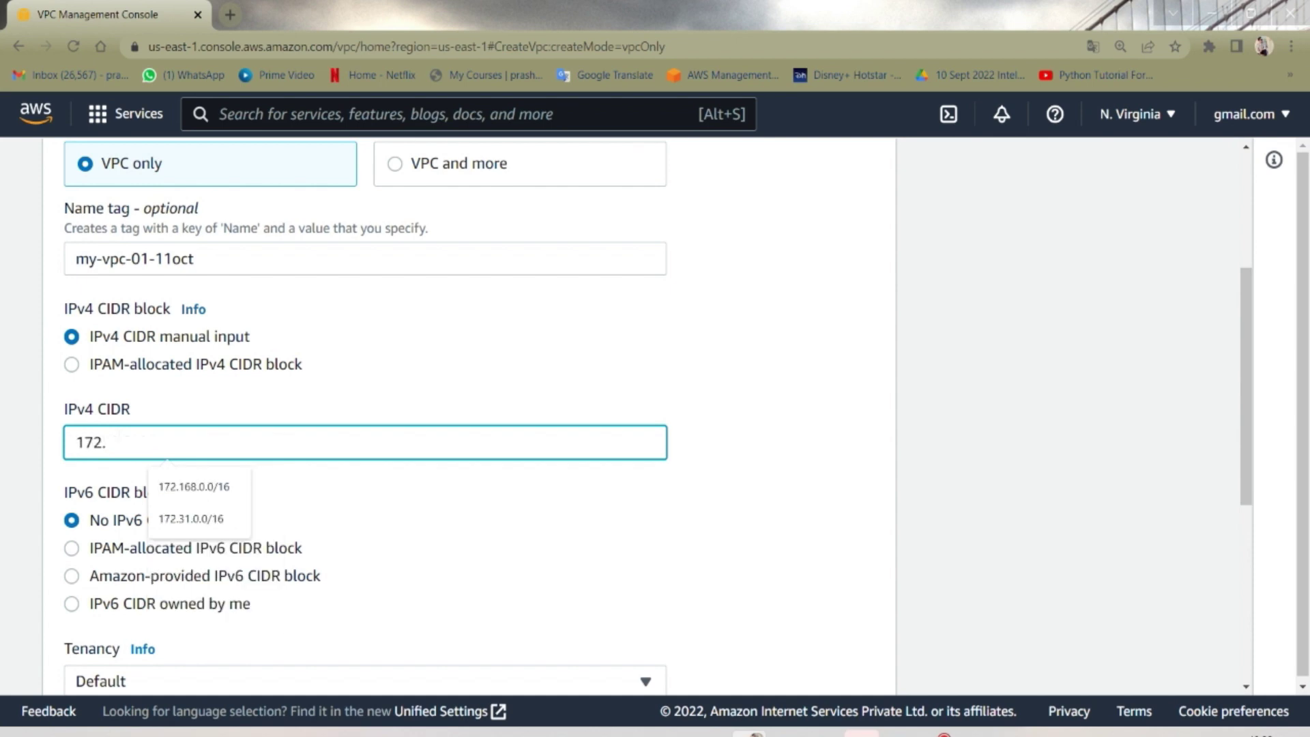
pyautogui.click(196, 519)
pyautogui.click(269, 509)
pyautogui.scroll(-4, 293, 505)
pyautogui.scroll(-2, 242, 511)
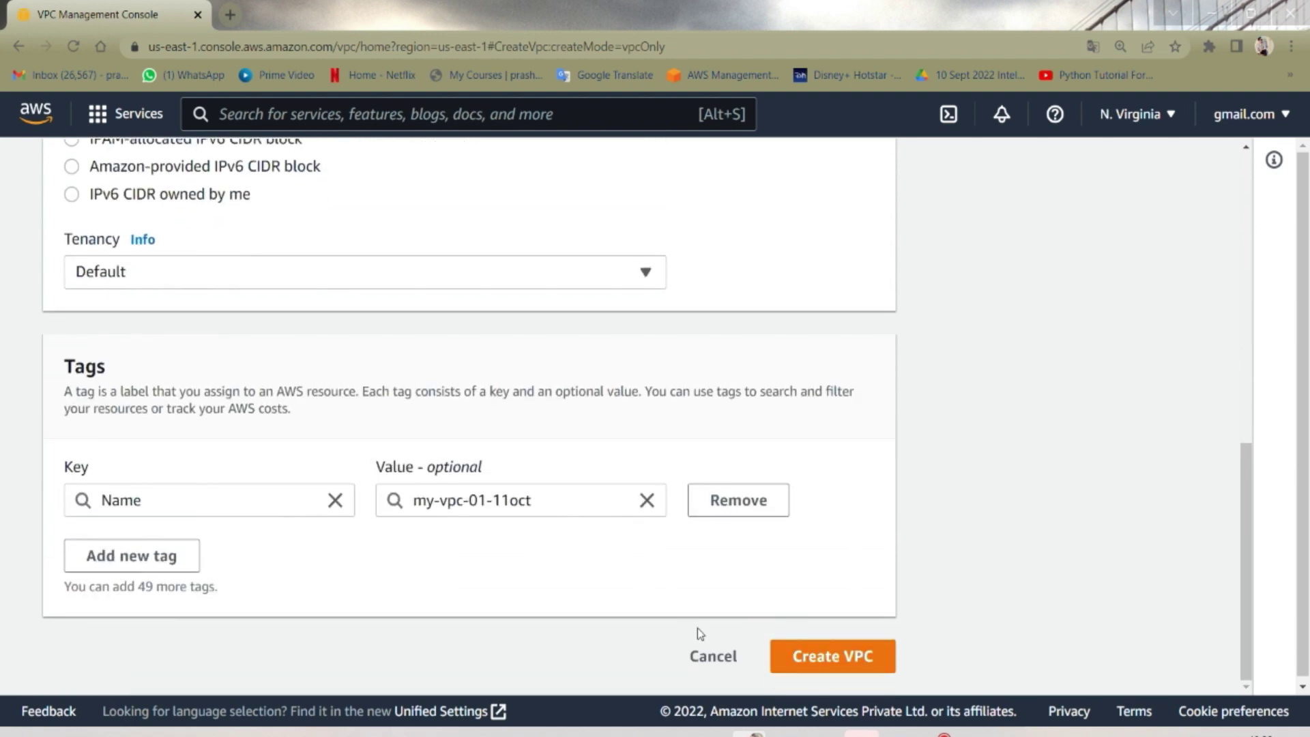
pyautogui.click(846, 656)
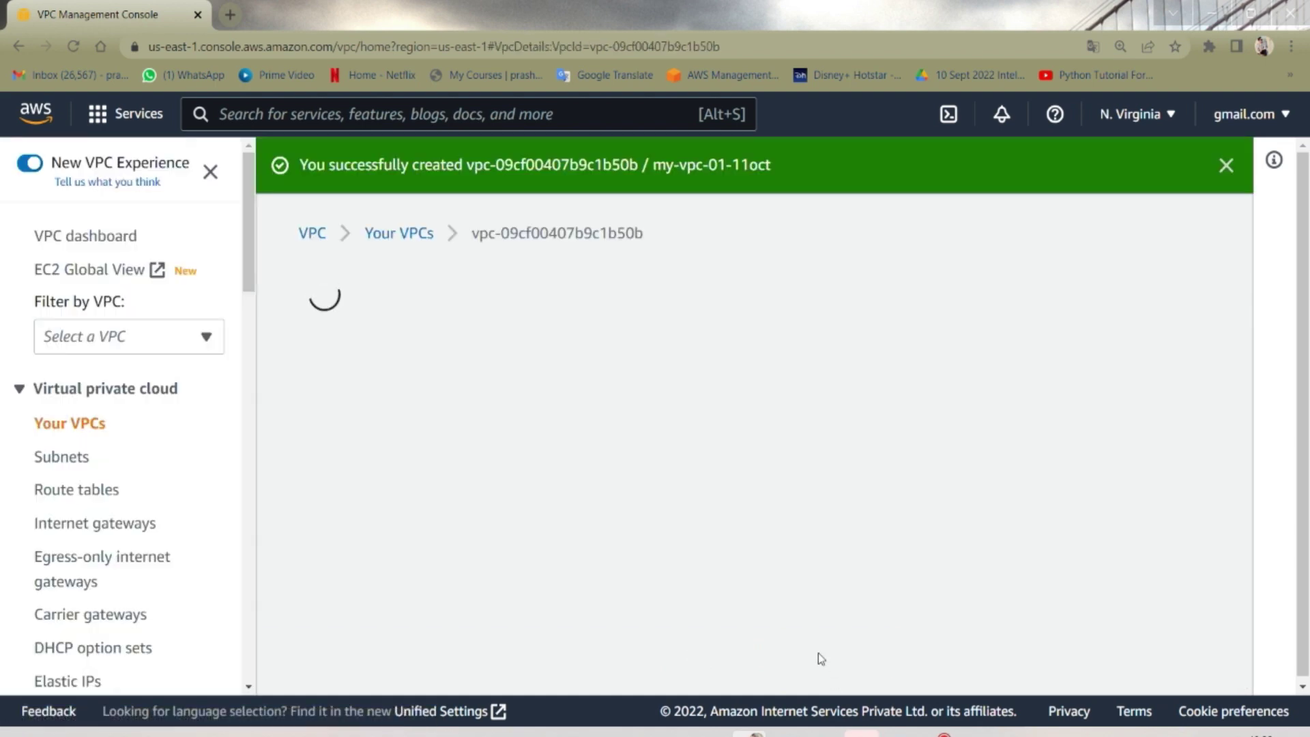
# - Review the new VPC's details, return to the VPC list and select my-vpc-01-11oct
pyautogui.scroll(-5, 1034, 413)
pyautogui.scroll(5, 1034, 413)
pyautogui.click(1132, 290)
pyautogui.click(707, 351)
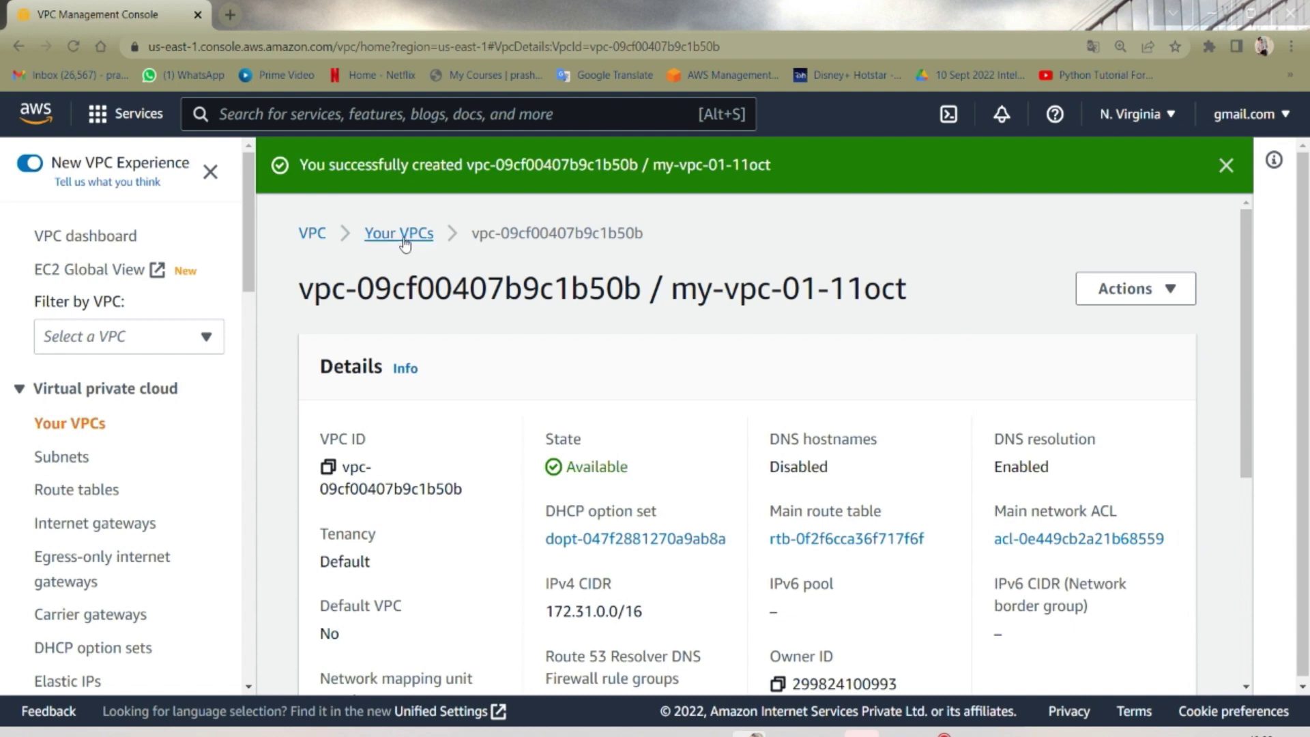
pyautogui.click(313, 233)
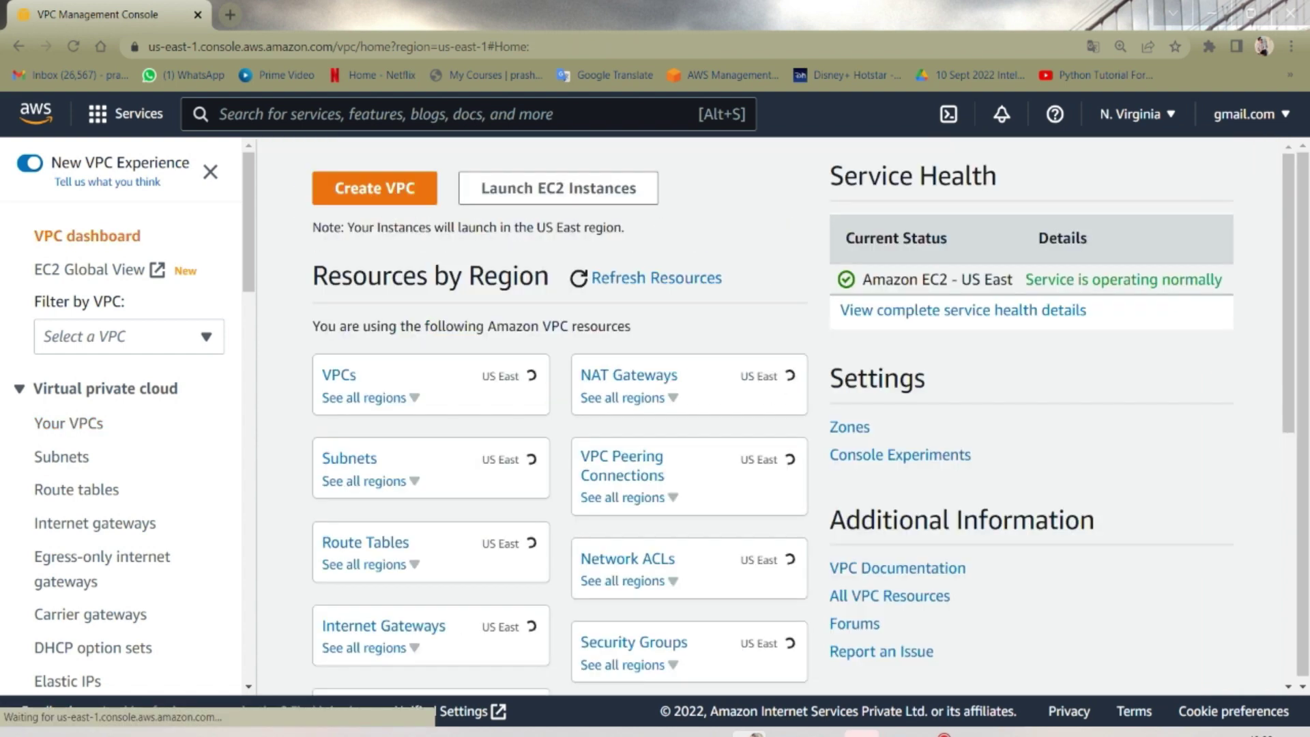
pyautogui.click(69, 424)
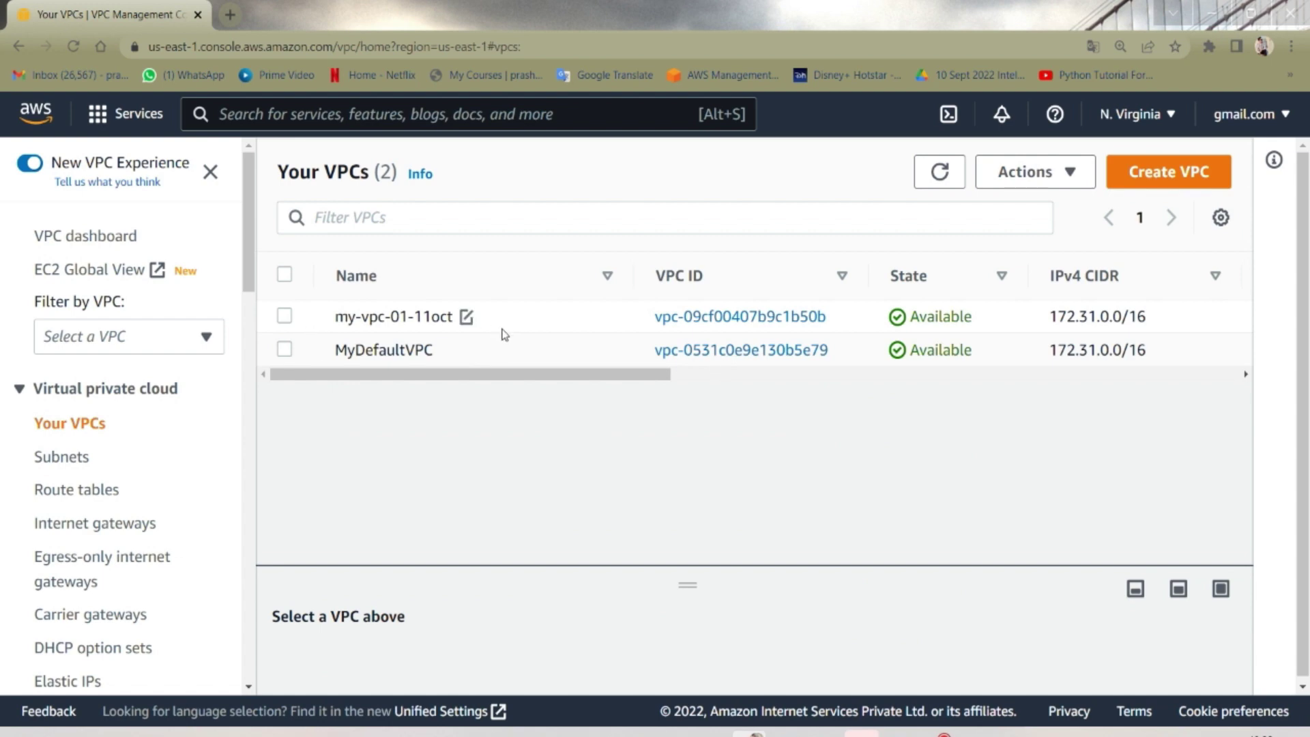
pyautogui.click(452, 325)
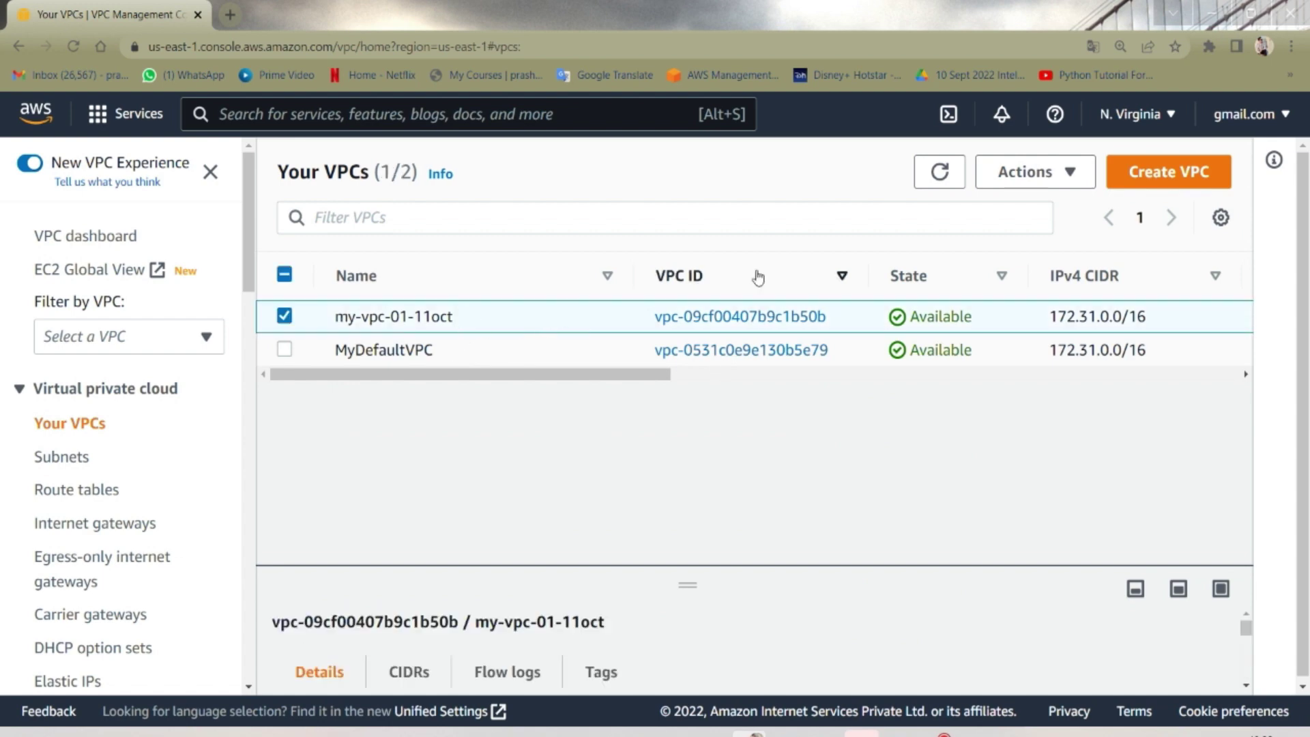
# - Start creating a second VPC and name it my-vpc-02-11oct
pyautogui.click(1169, 172)
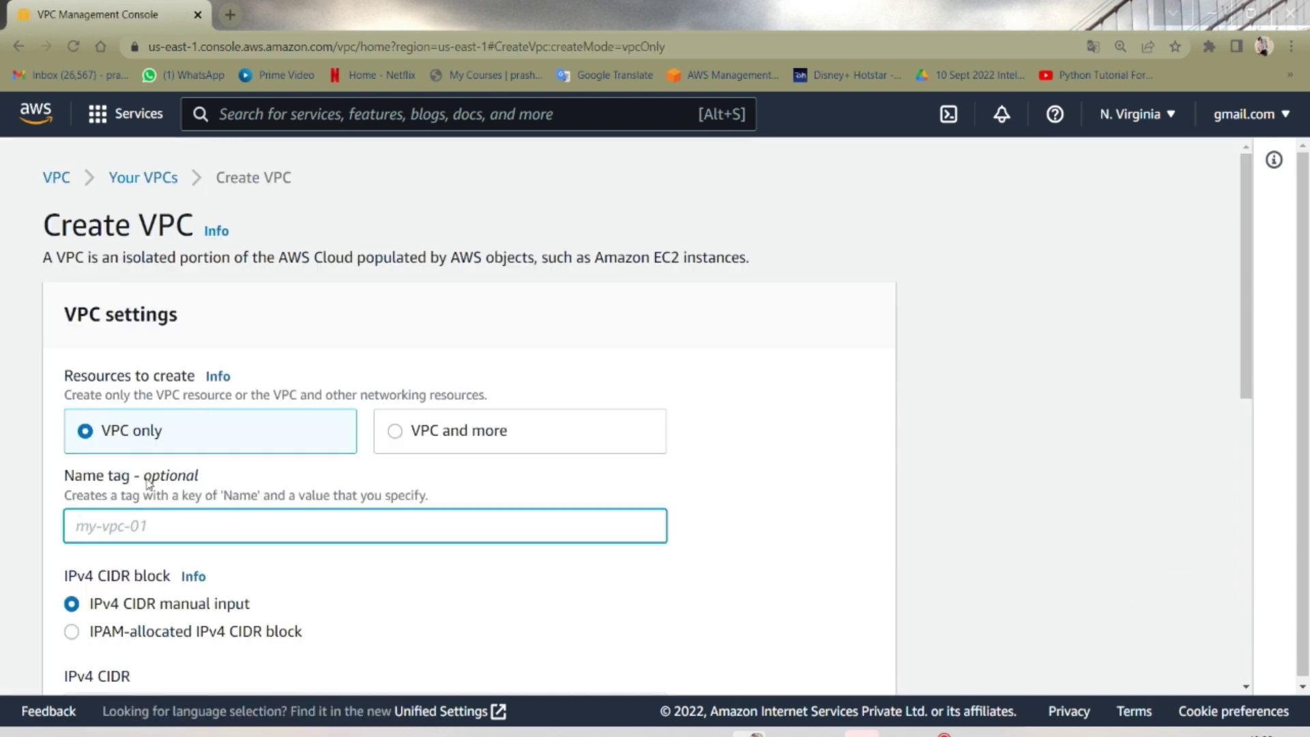
pyautogui.write('my-vpc-02-11oct')
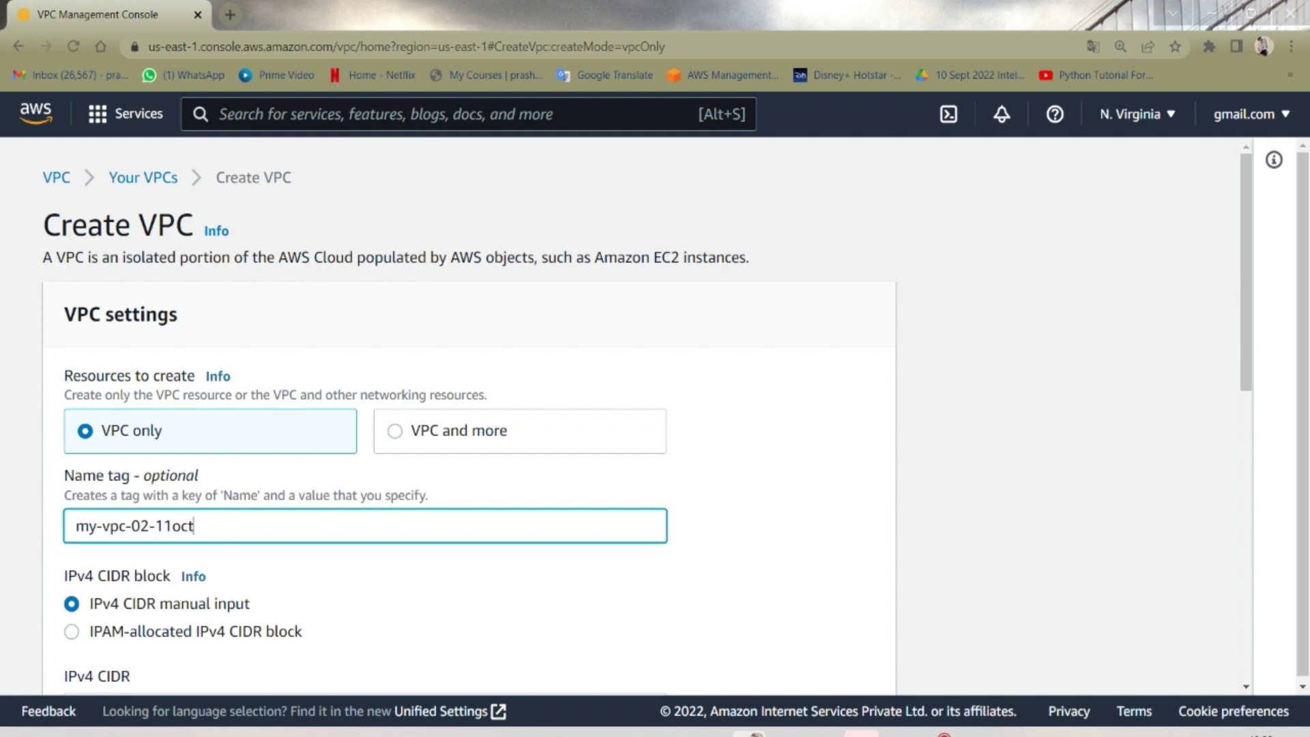
pyautogui.scroll(-5, 178, 546)
pyautogui.click(137, 353)
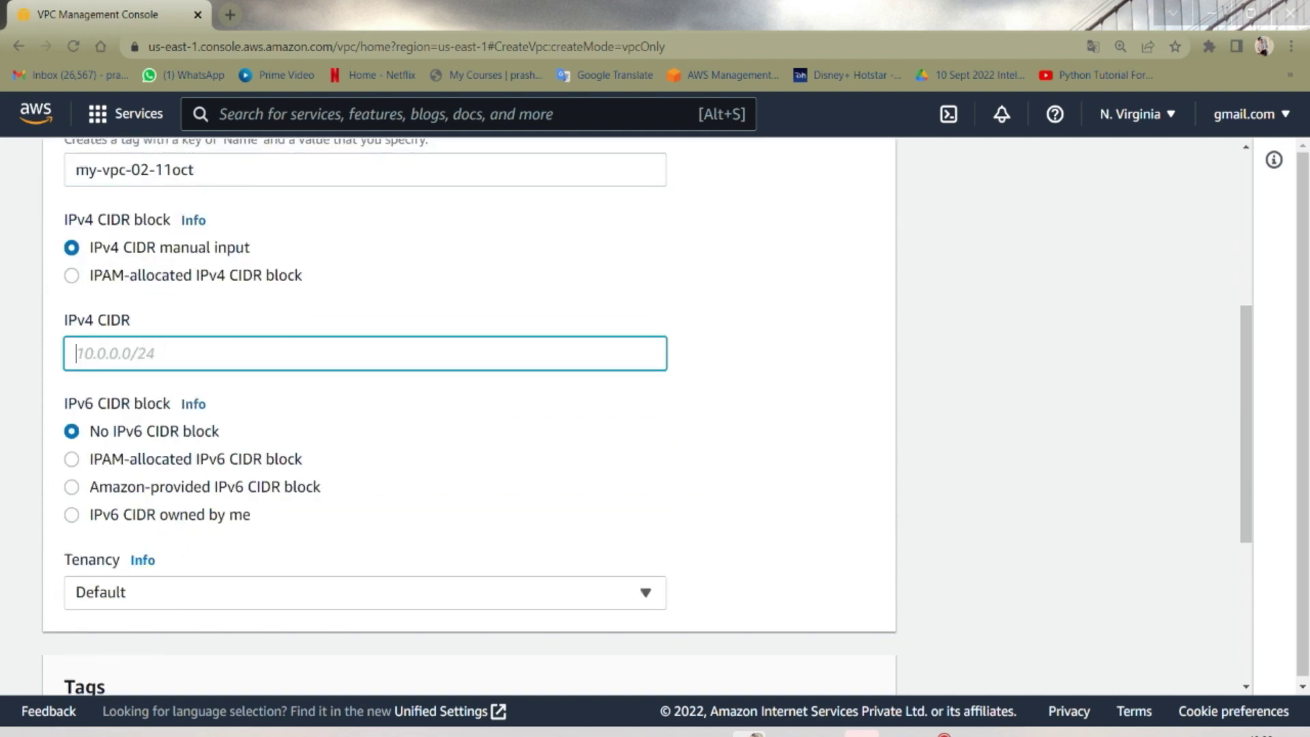
# - Check the address range of VPC2 in the Peering Conection 001.jpg diagram, then return to the AWS console
pyautogui.moveTo(786, 734)
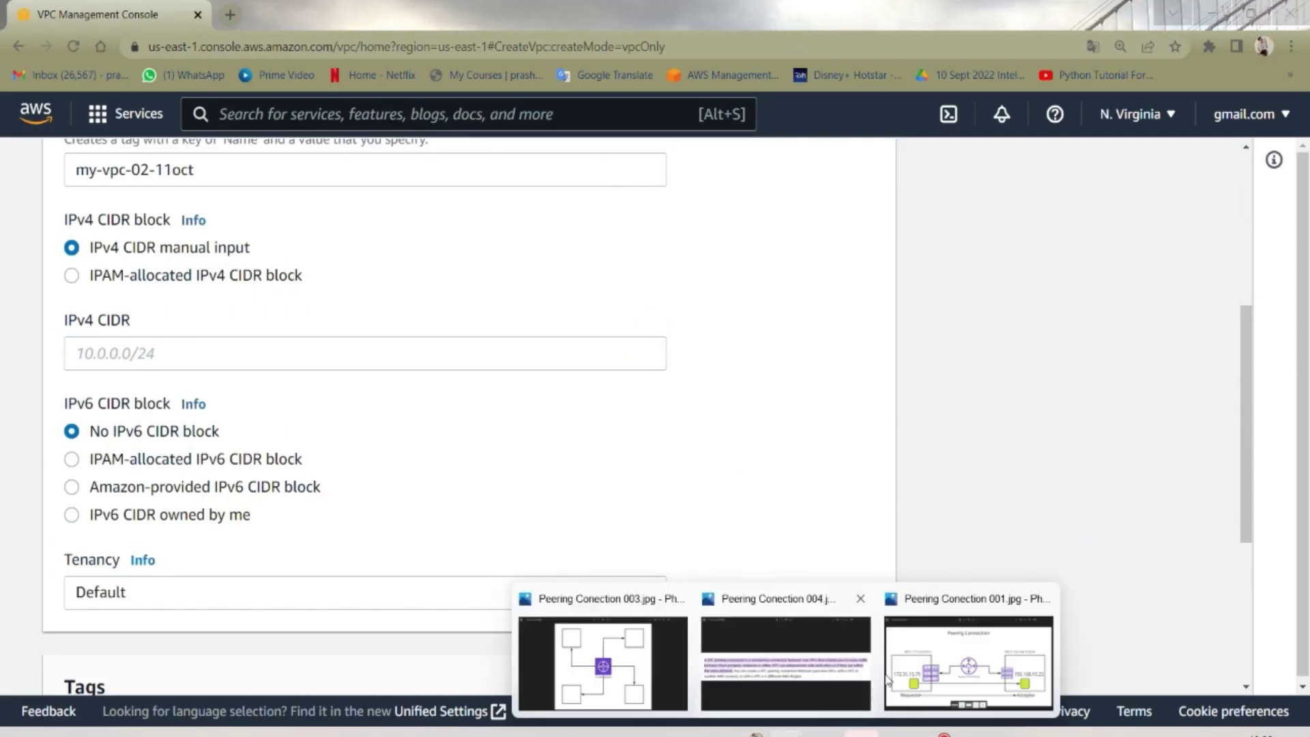
pyautogui.click(962, 655)
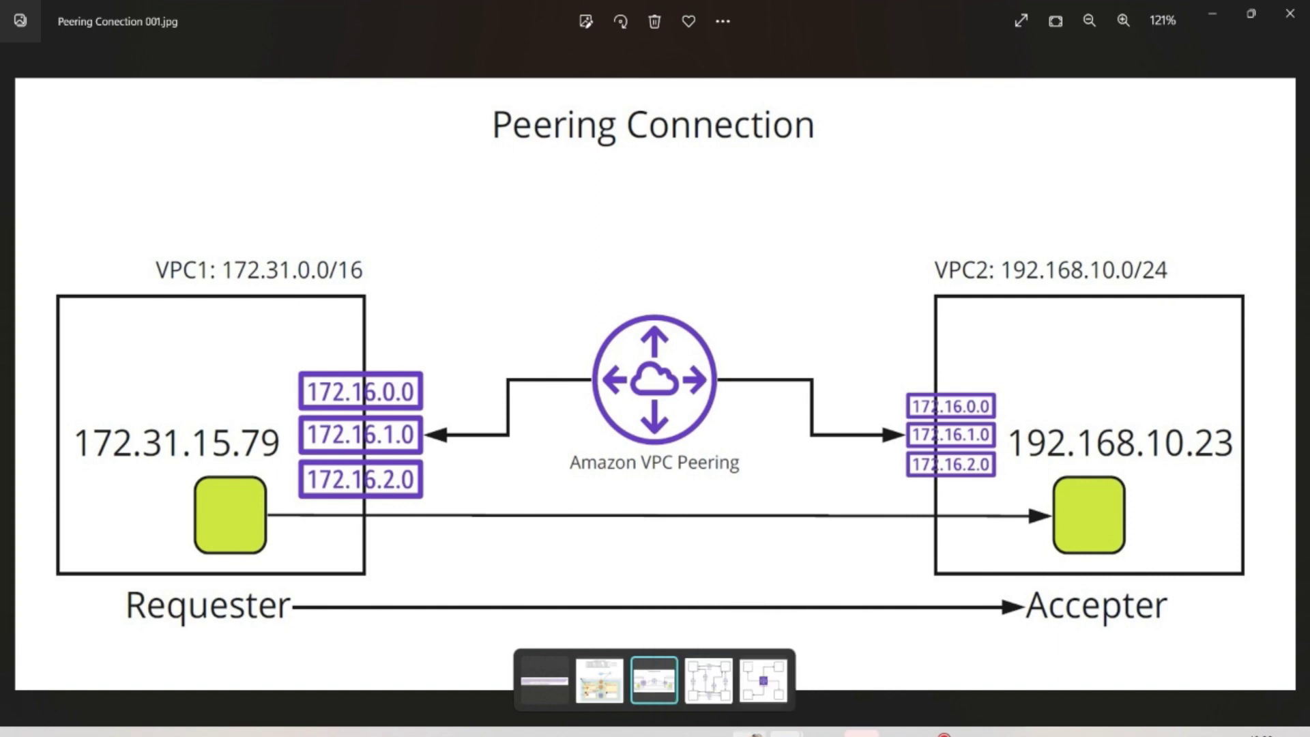
pyautogui.click(749, 734)
# - Set the IPv4 CIDR of the second VPC to 192.168.10.0/24 and create the VPC
pyautogui.write('192')
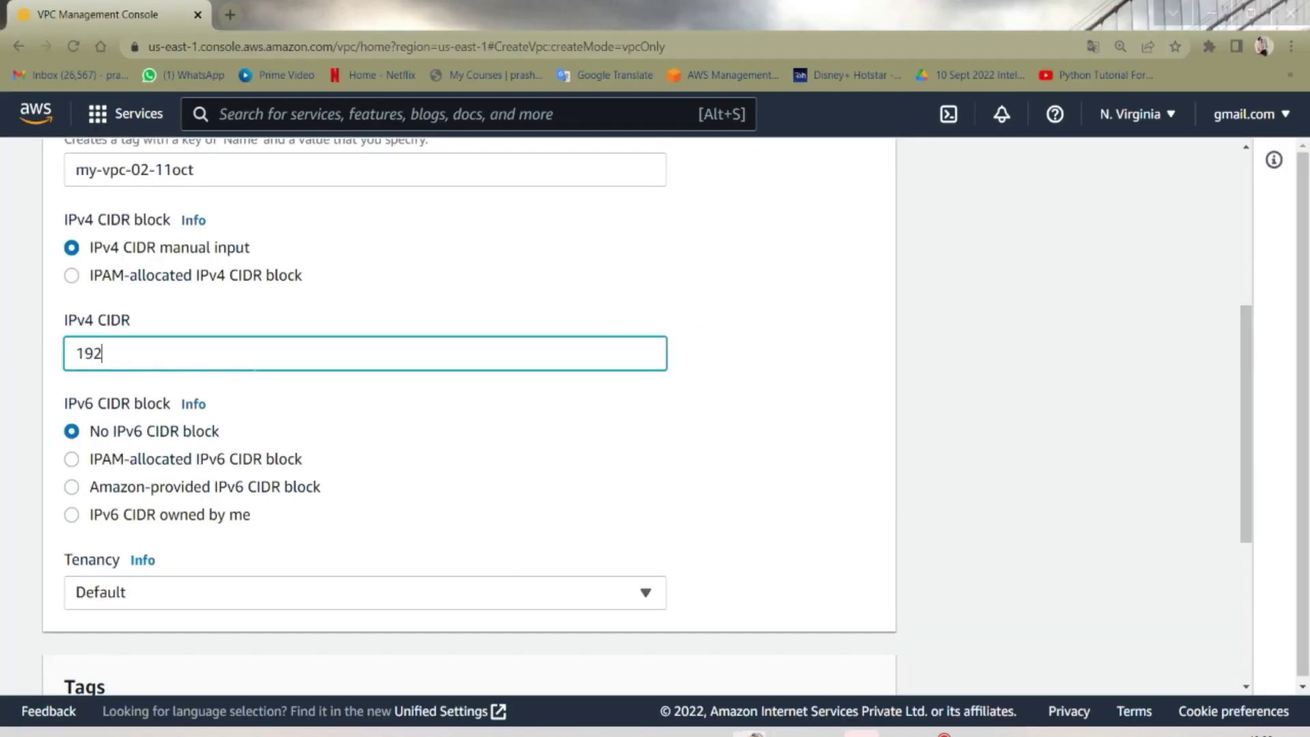
pyautogui.write('.1687')
pyautogui.click(256, 394)
pyautogui.scroll(-5, 240, 459)
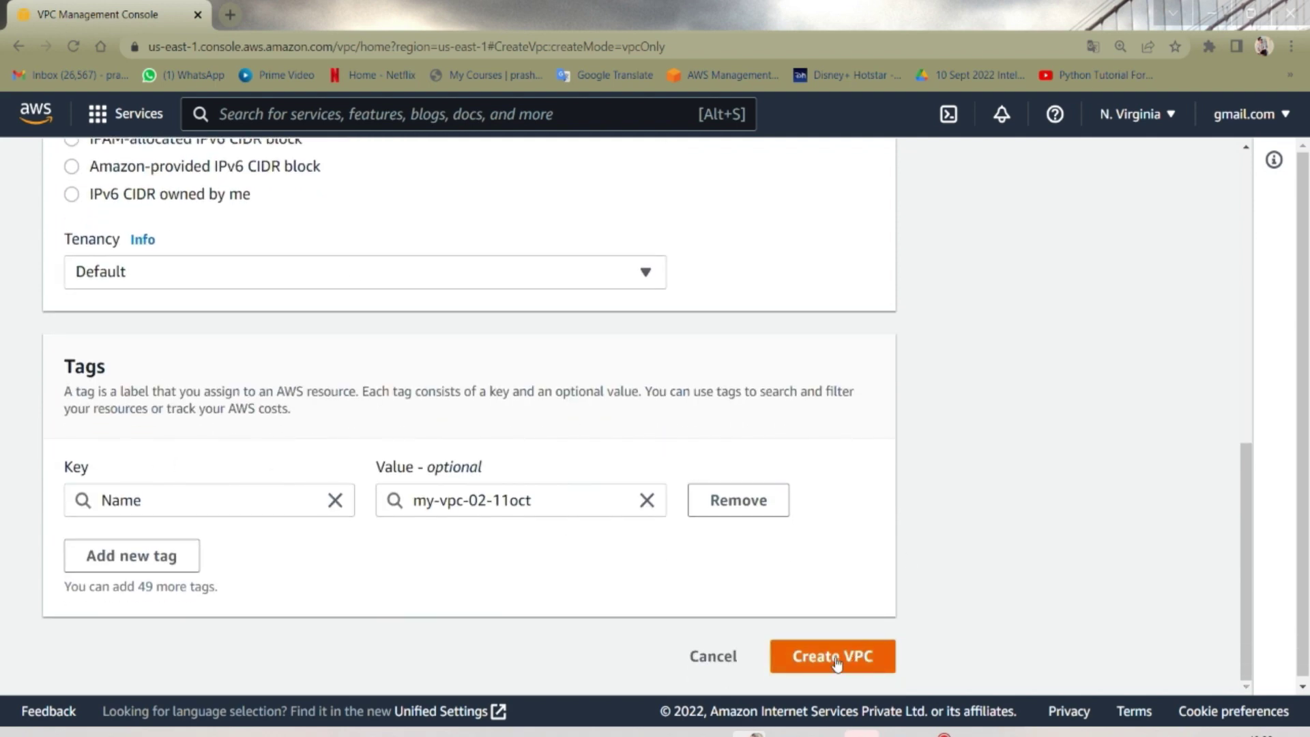
pyautogui.click(838, 662)
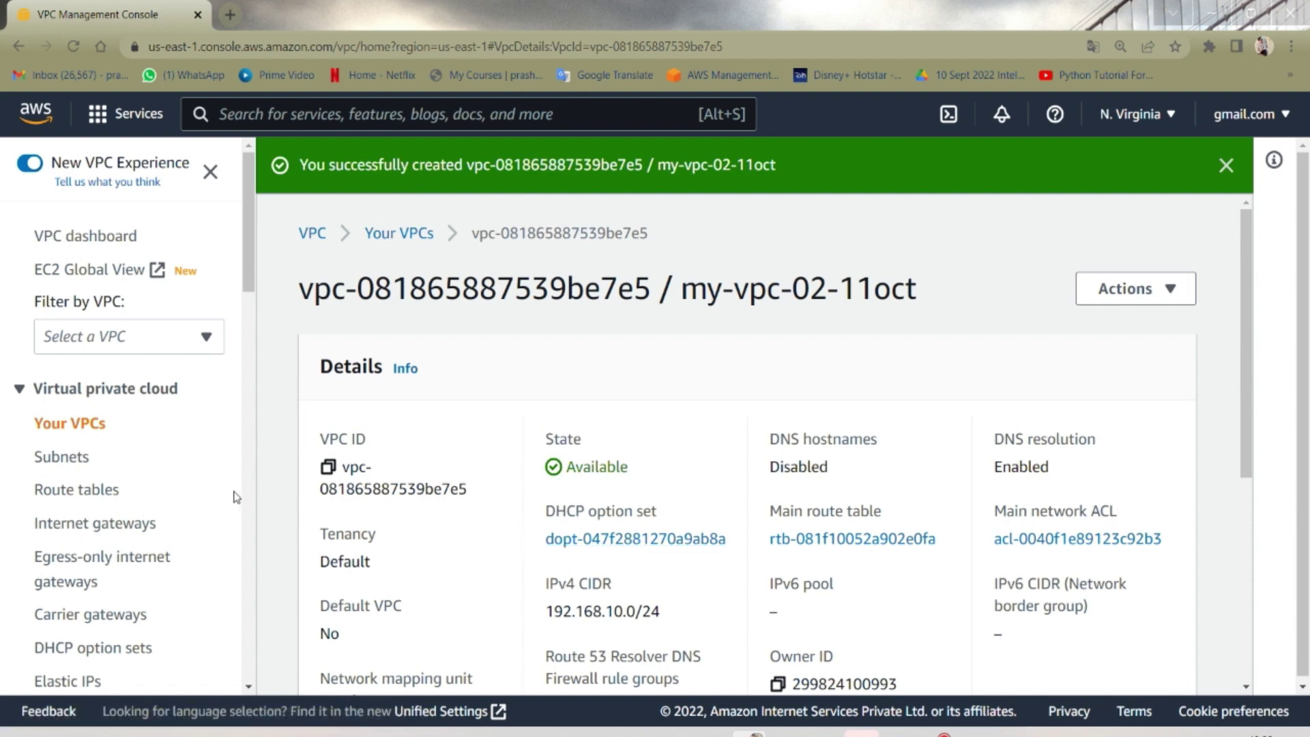
# - Open the subnet list and look through the existing subnets and the VPC they belong to
pyautogui.click(65, 458)
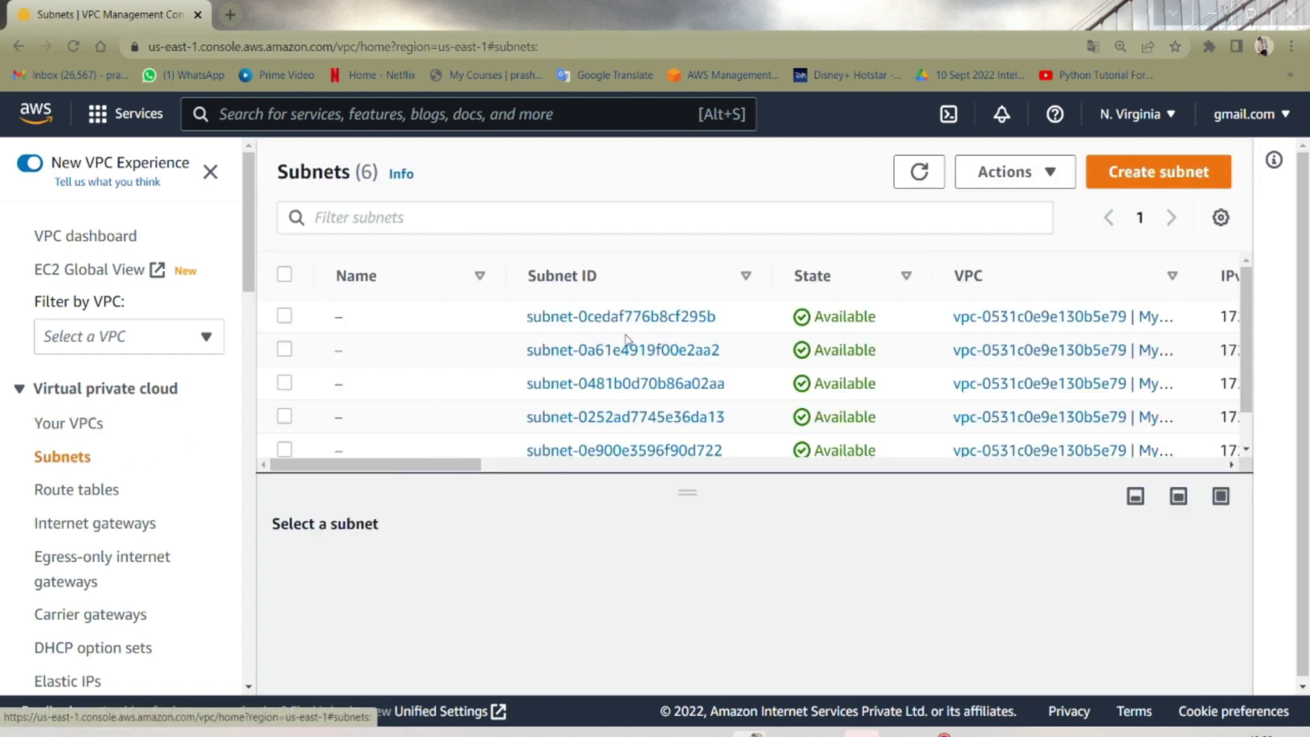
pyautogui.scroll(-1, 619, 341)
pyautogui.scroll(1, 854, 388)
pyautogui.scroll(-2, 784, 406)
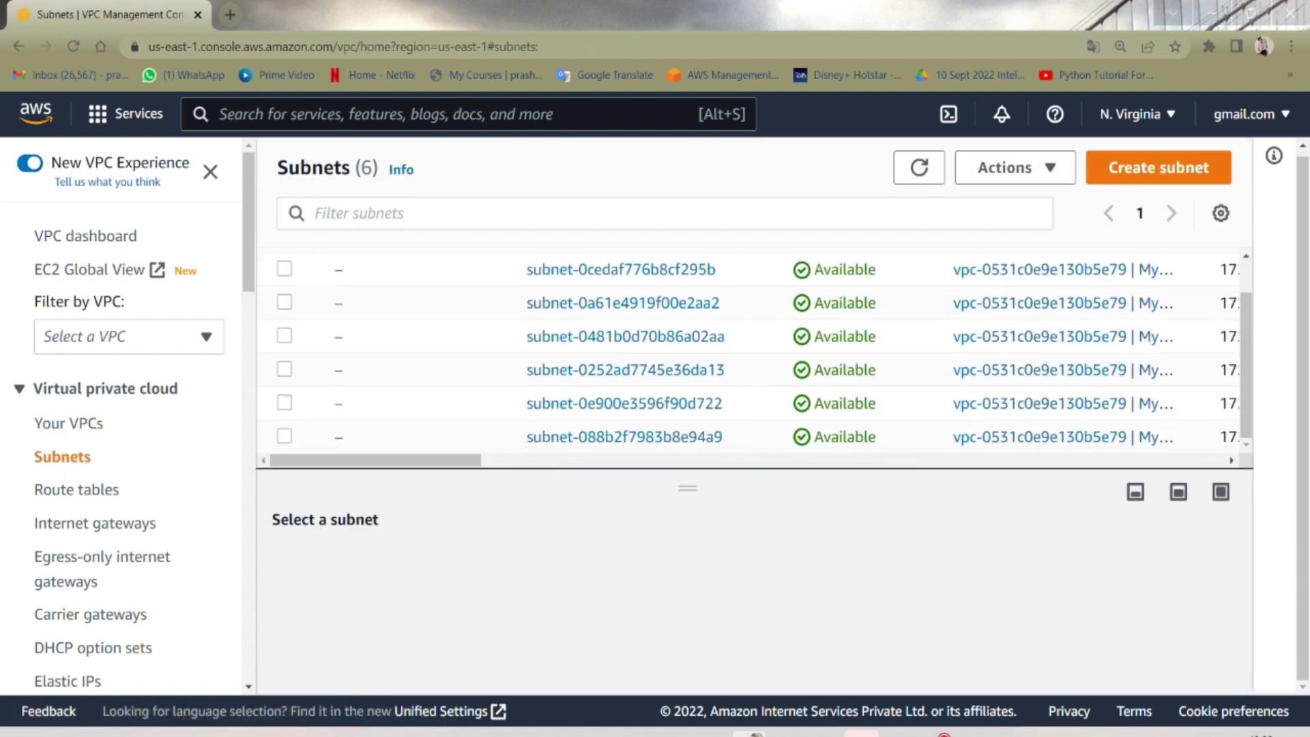
pyautogui.scroll(1, 718, 422)
pyautogui.moveTo(360, 466)
pyautogui.mouseDown()
pyautogui.moveTo(619, 488)
pyautogui.moveTo(341, 471)
pyautogui.mouseUp()
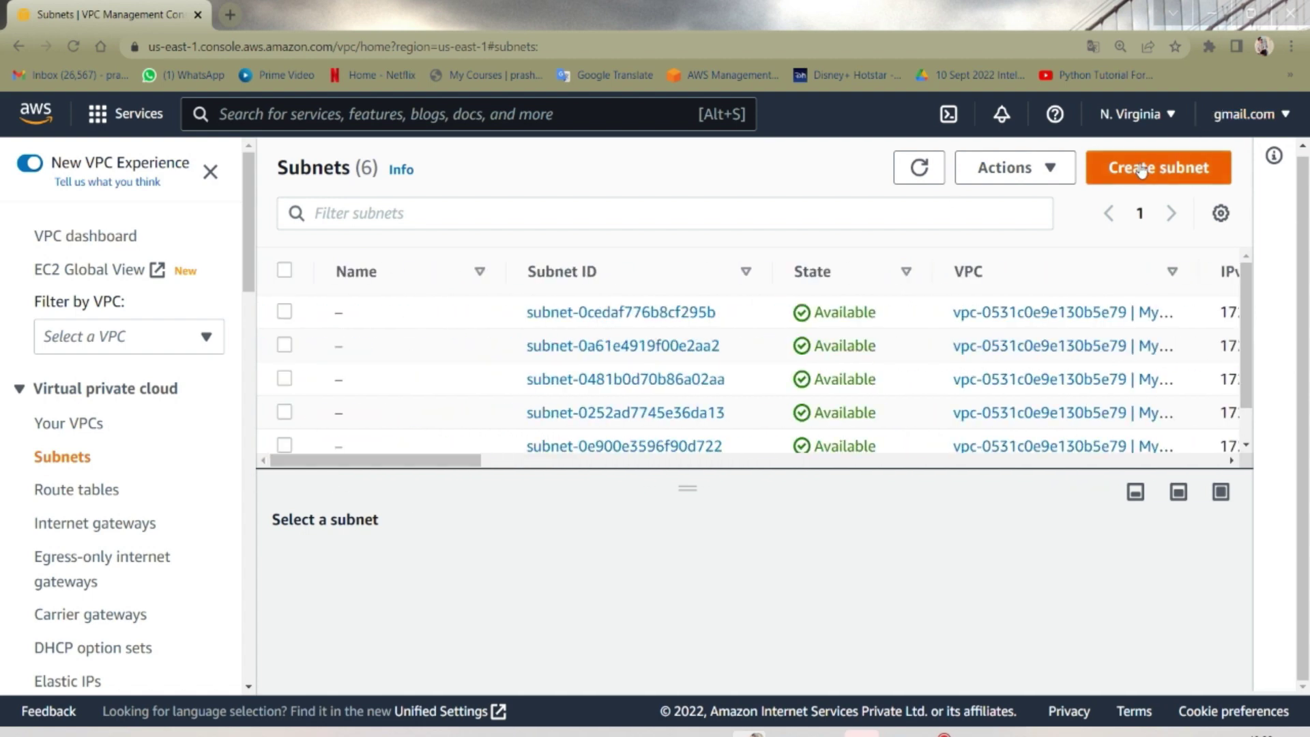
# - Start creating a subnet and choose my-vpc-01-11oct as its VPC
pyautogui.rightClick(153, 7)
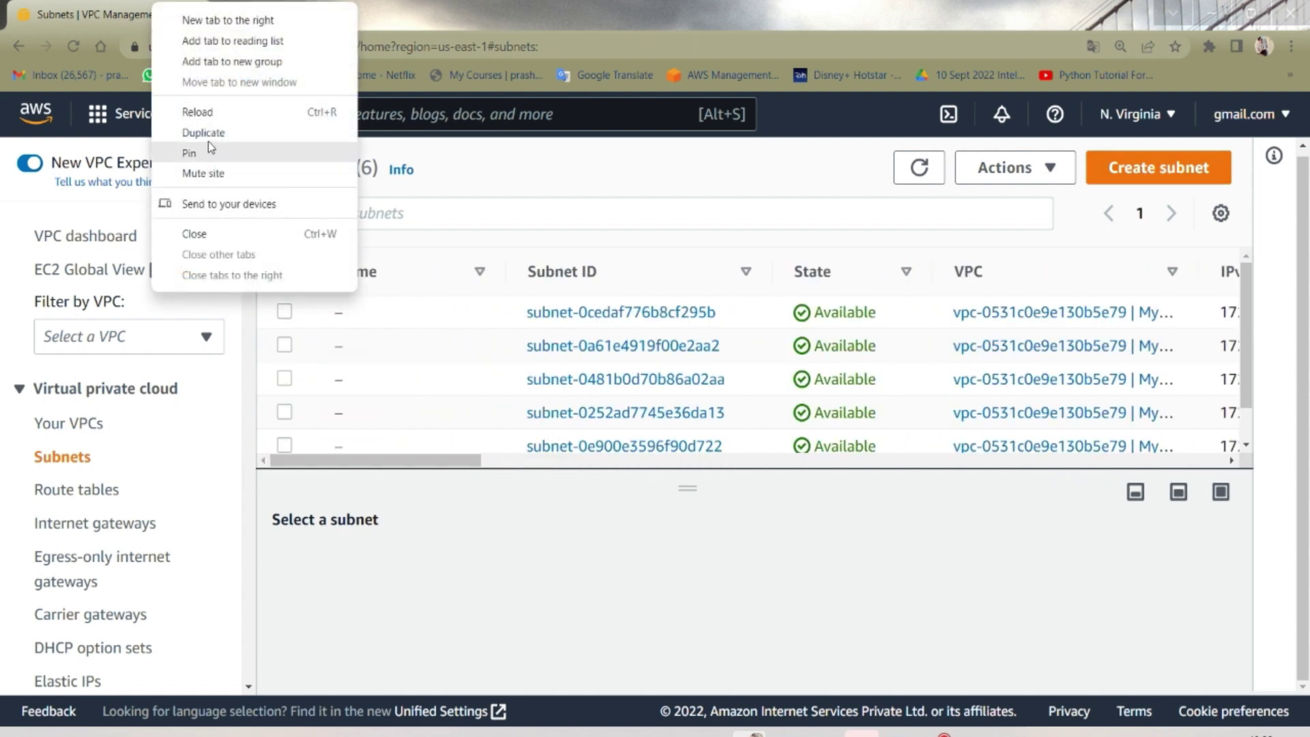
pyautogui.click(1096, 167)
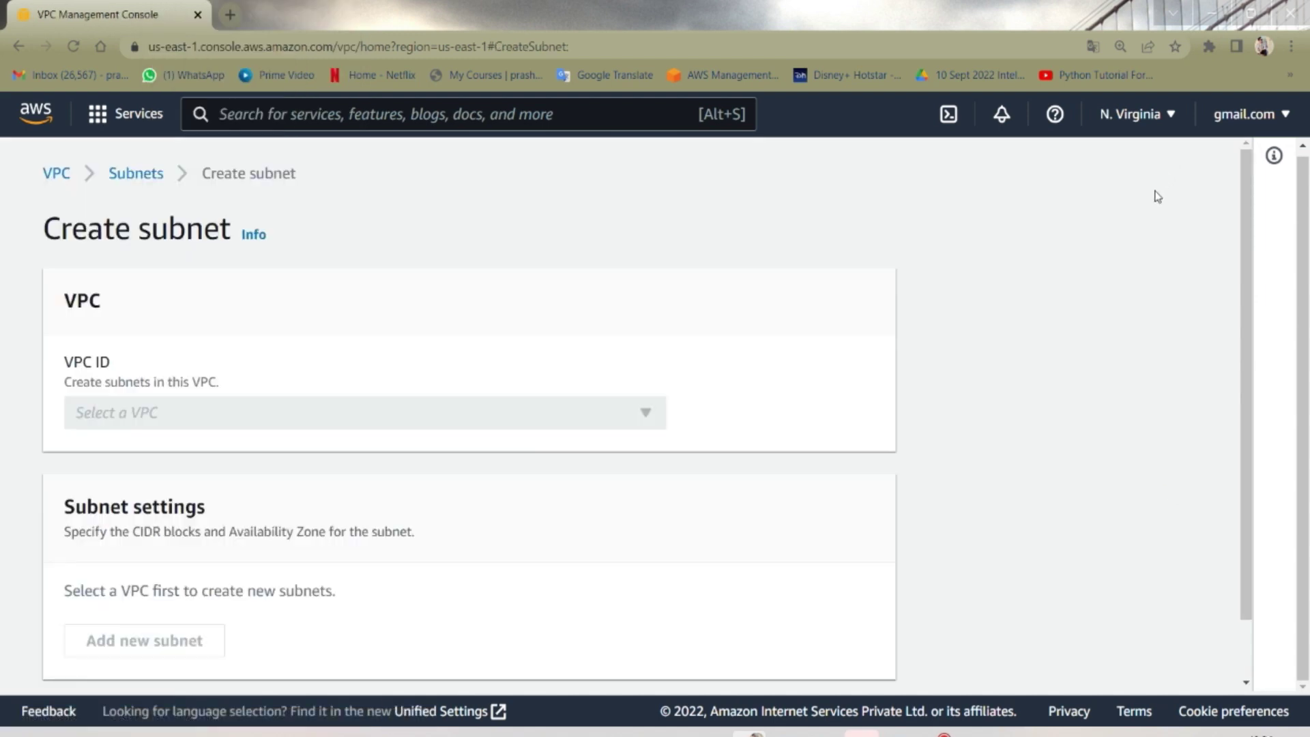
pyautogui.click(173, 411)
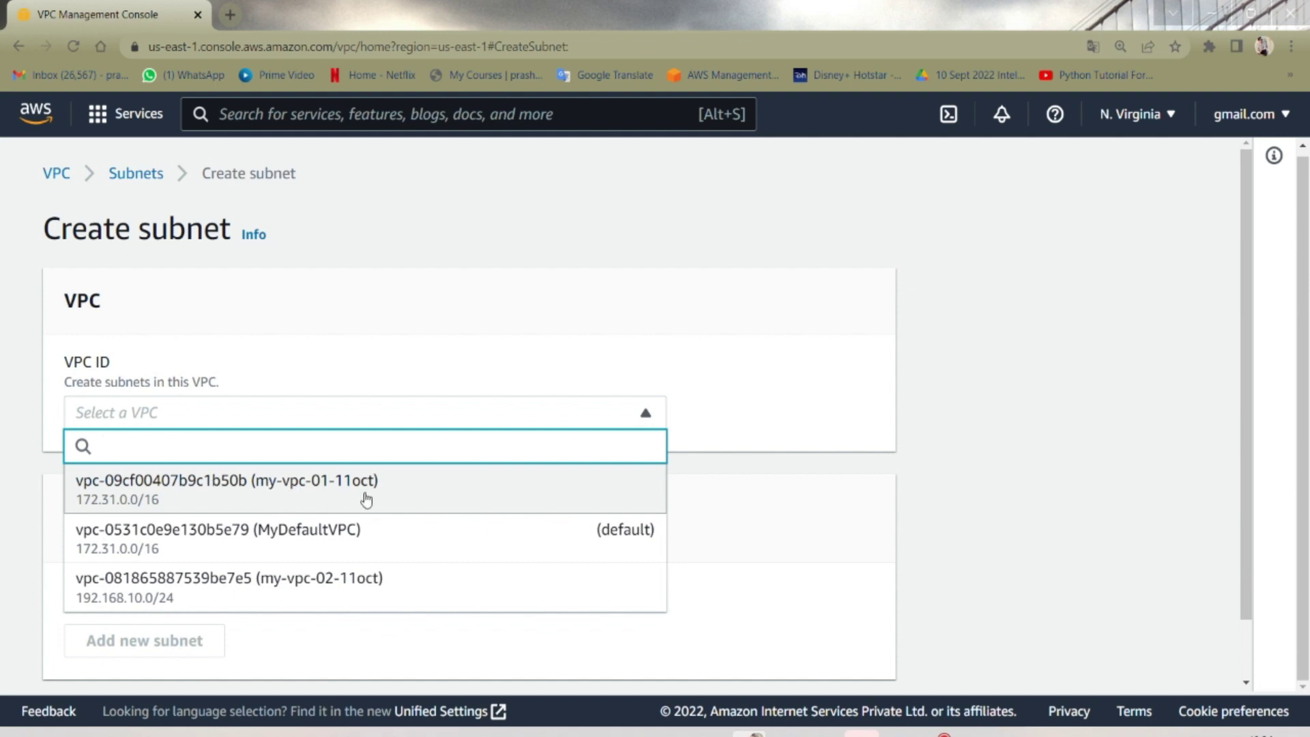
pyautogui.click(402, 494)
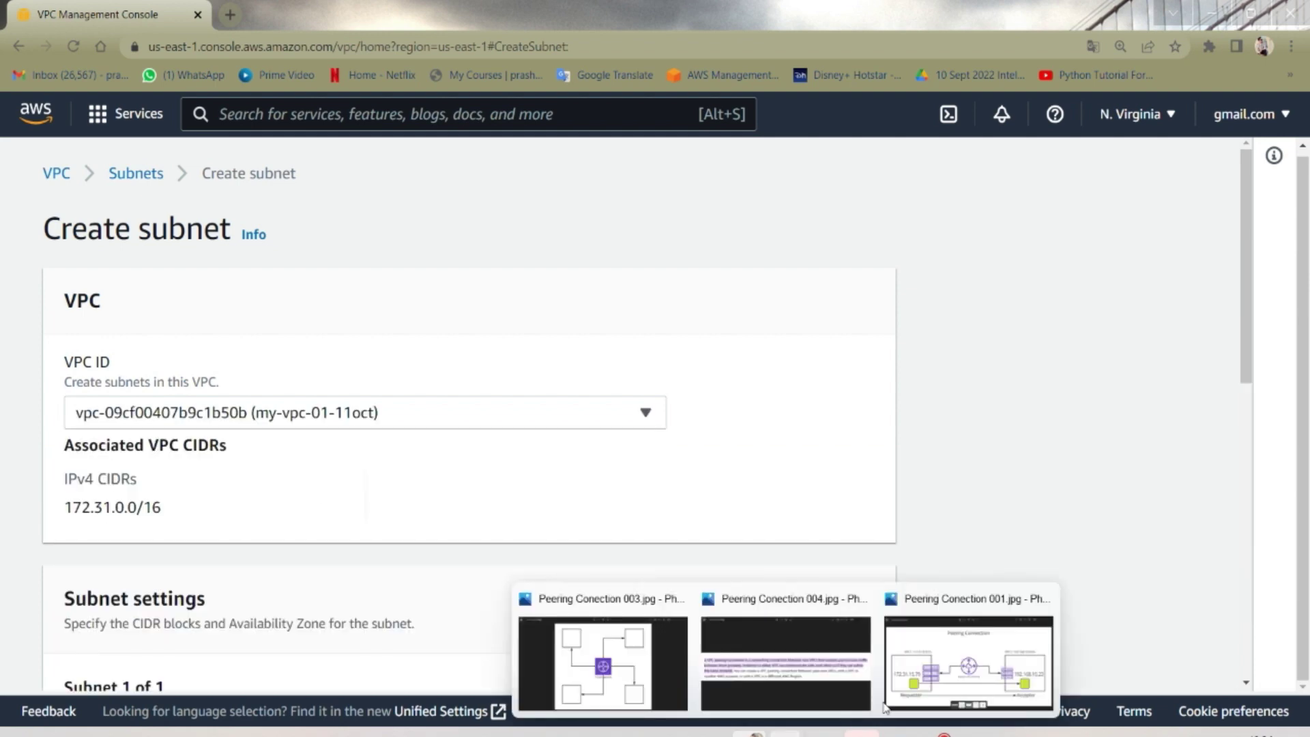
# - Check the VPC address ranges in the Peering Conection 001.jpg diagram, then return to the AWS console
pyautogui.click(857, 671)
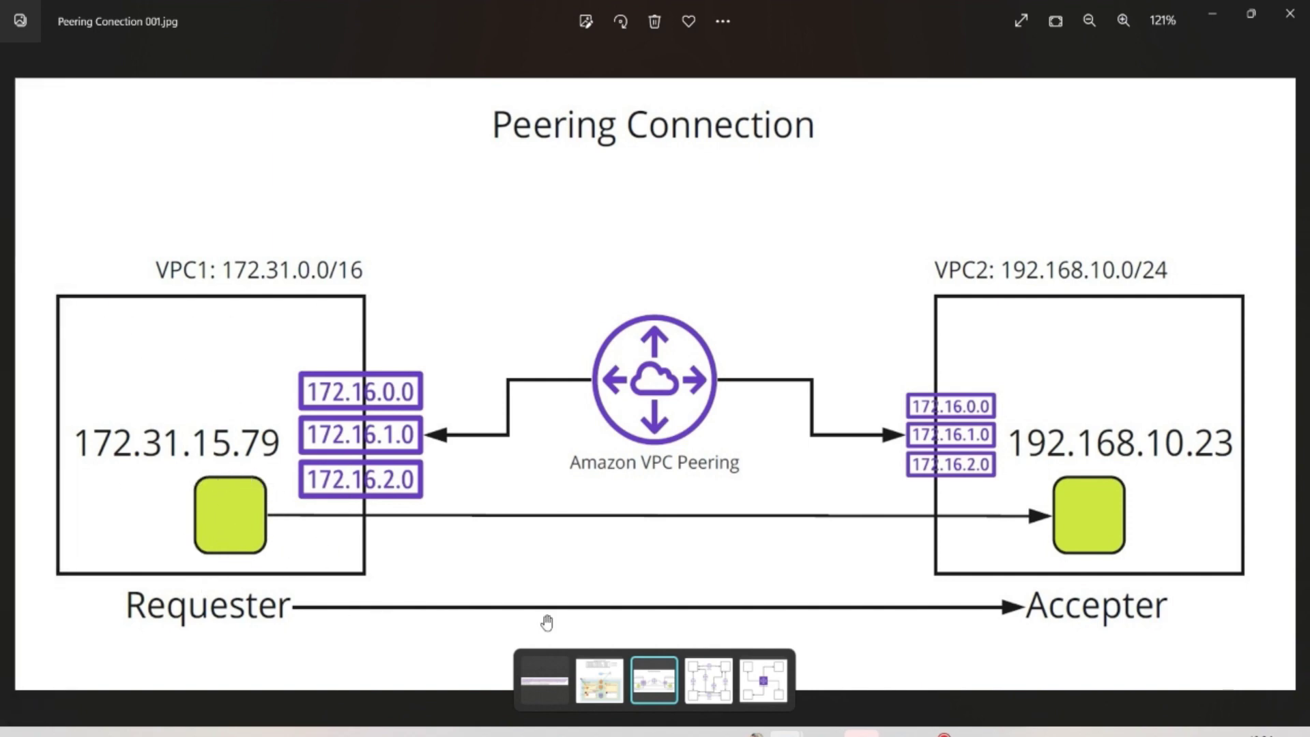
pyautogui.click(740, 730)
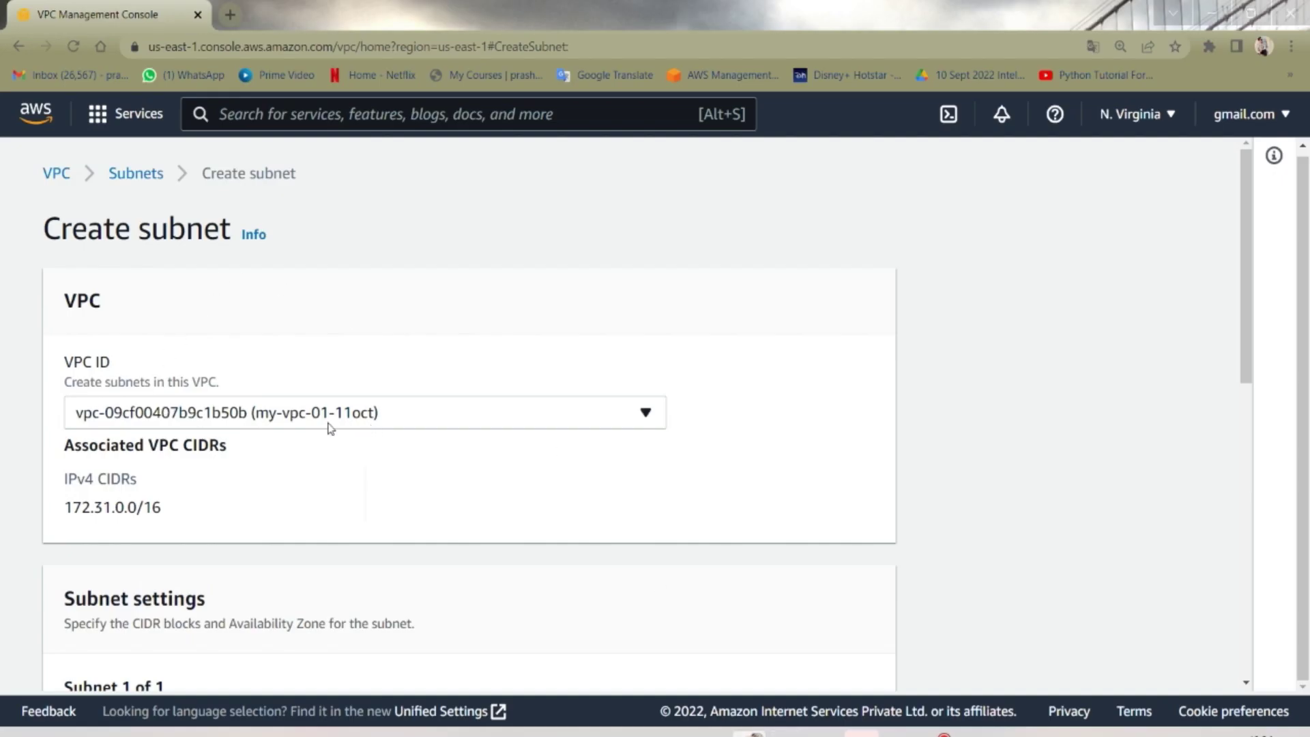
# - Name the new subnet subnet-01-11oct and place it in availability zone us-east-1a
pyautogui.scroll(-4, 369, 465)
pyautogui.scroll(-4, 226, 333)
pyautogui.click(171, 243)
pyautogui.write('subnet-01-')
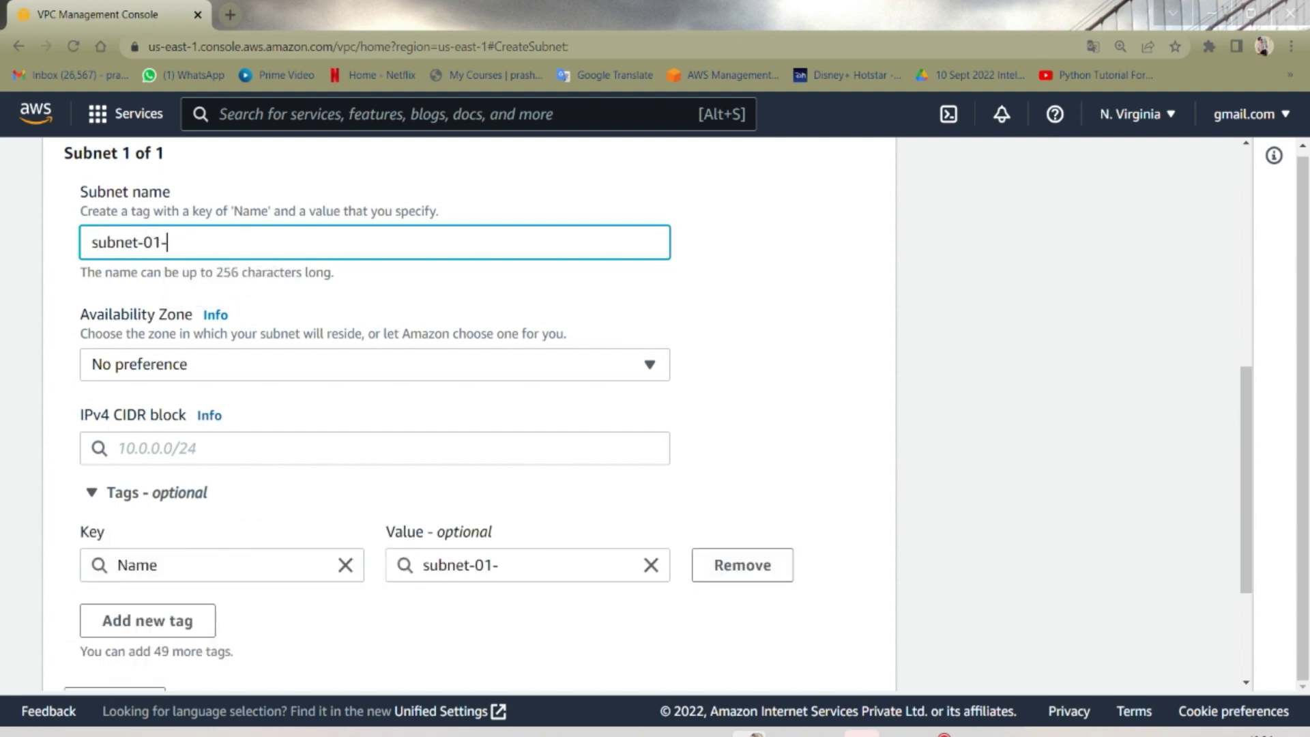
pyautogui.write('11oc')
pyautogui.click(199, 372)
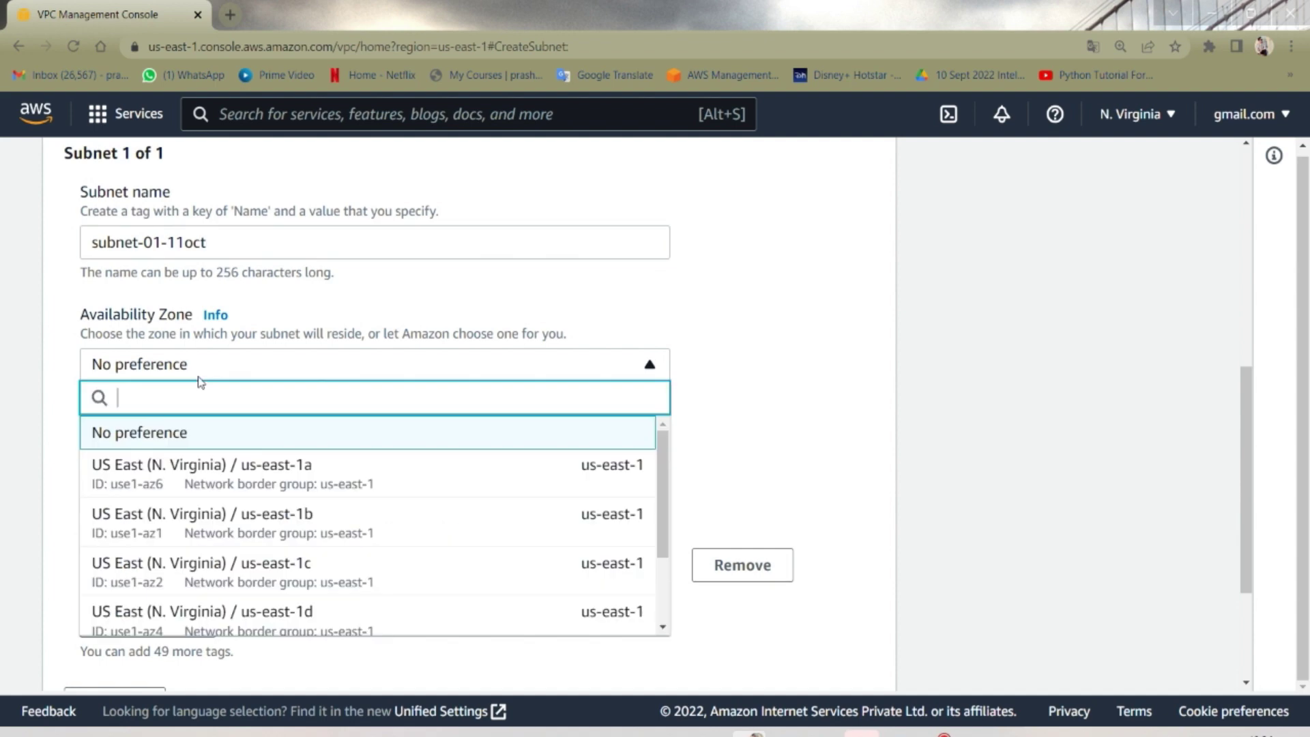
pyautogui.click(276, 478)
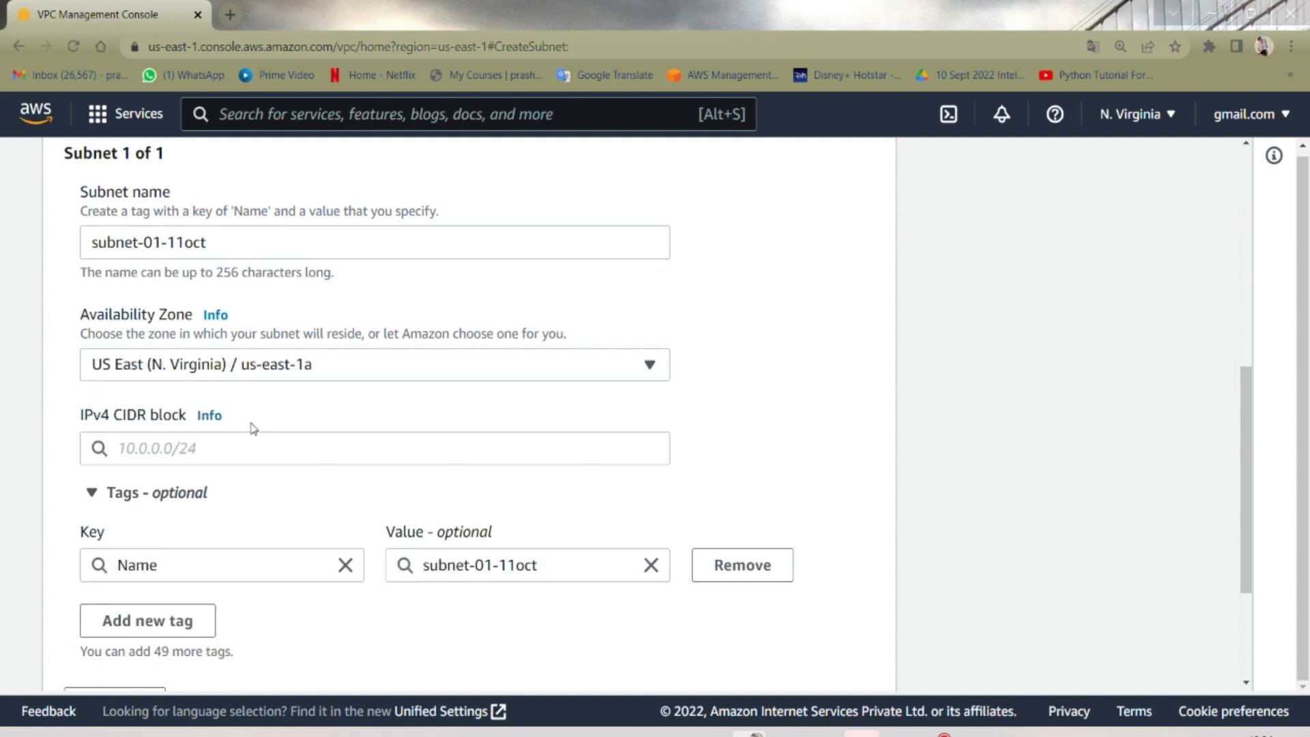
# - Copy the associated VPC CIDR 172.31.0.0/16 into the subnet's IPv4 CIDR block and select it
pyautogui.scroll(-2, 263, 410)
pyautogui.click(225, 361)
pyautogui.scroll(4, 223, 391)
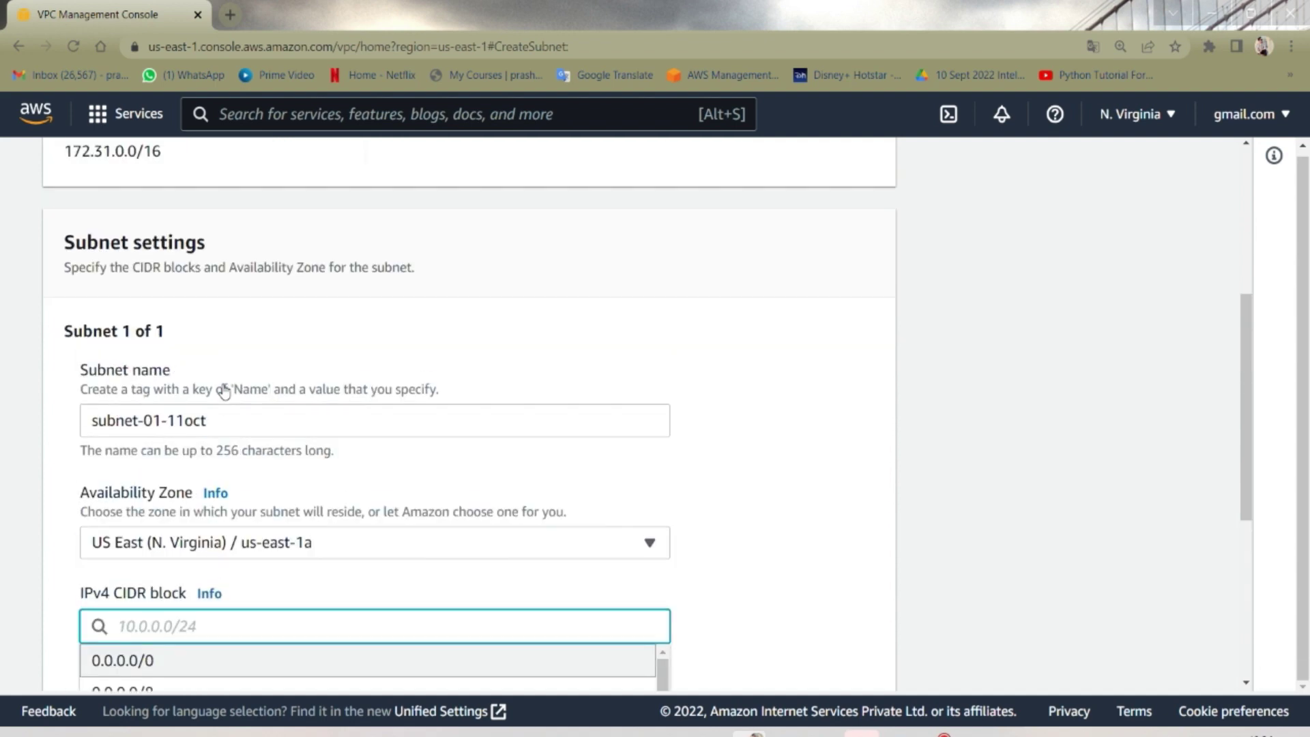
pyautogui.scroll(3, 225, 390)
pyautogui.moveTo(65, 328); pyautogui.dragTo(161, 328)
pyautogui.hotkey('ctrl', 'c')
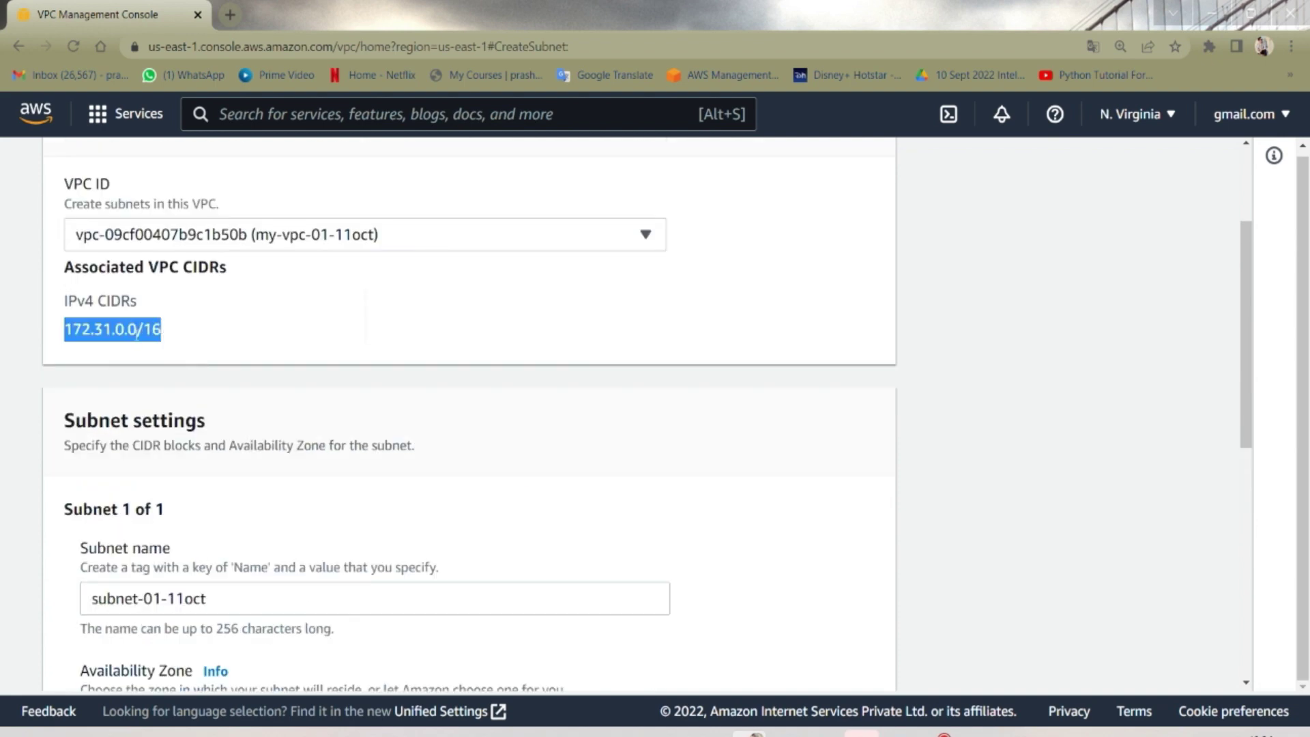
pyautogui.scroll(-5, 162, 368)
pyautogui.click(293, 359)
pyautogui.hotkey('ctrl', 'v')
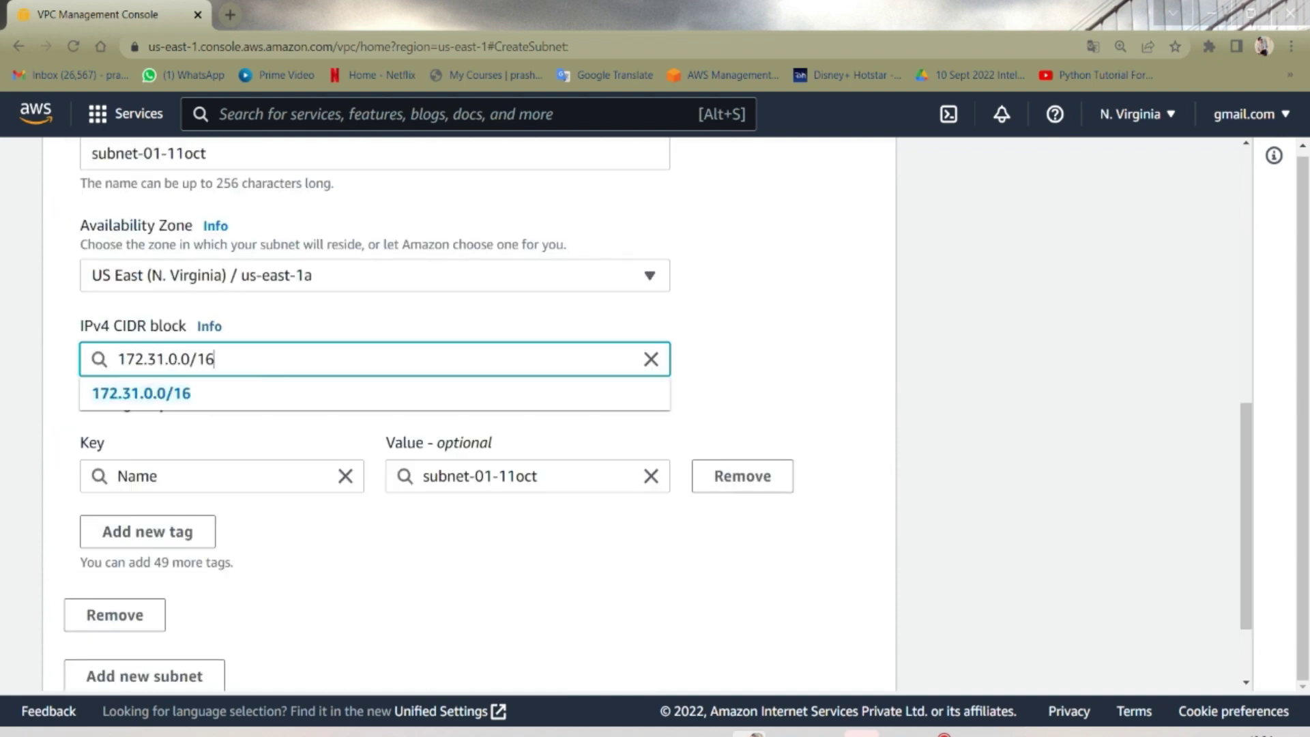
pyautogui.click(278, 407)
# - Review the Name tag of subnet-01-11oct and create the subnet
pyautogui.click(157, 403)
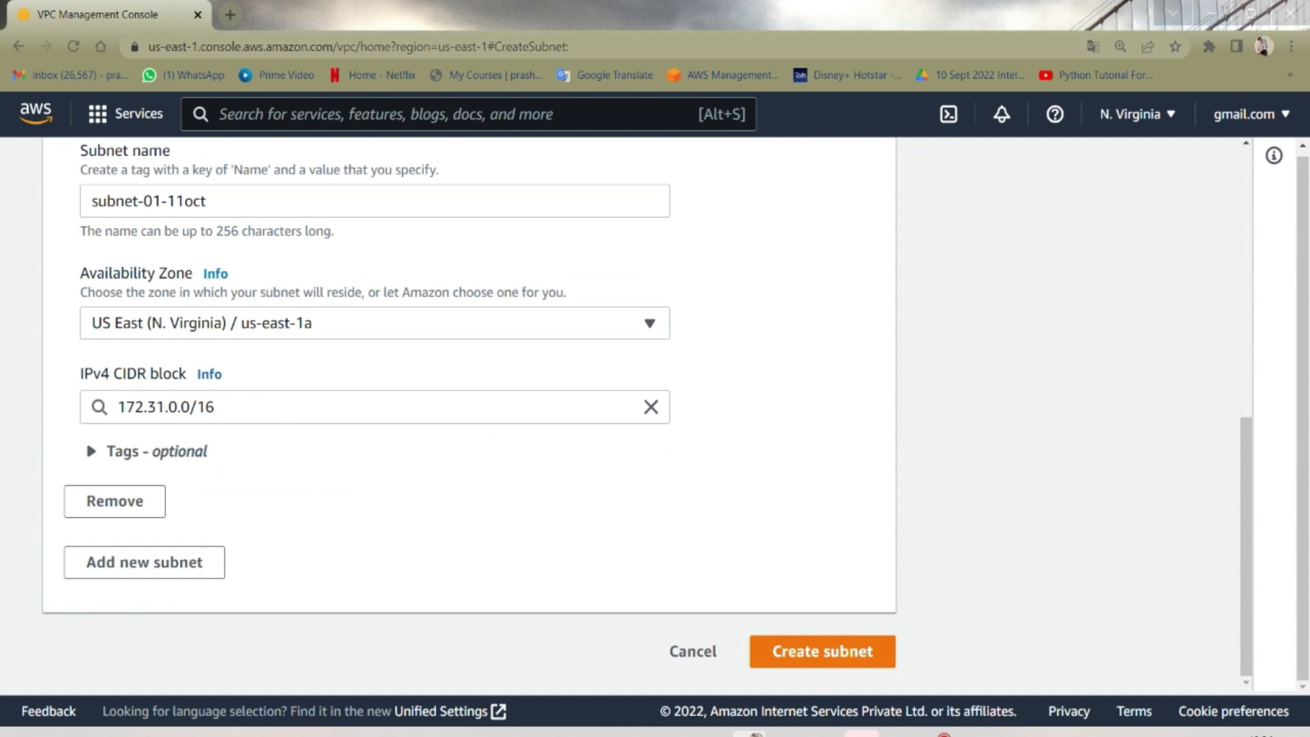
pyautogui.scroll(1, 161, 541)
pyautogui.click(184, 540)
pyautogui.scroll(-4, 535, 503)
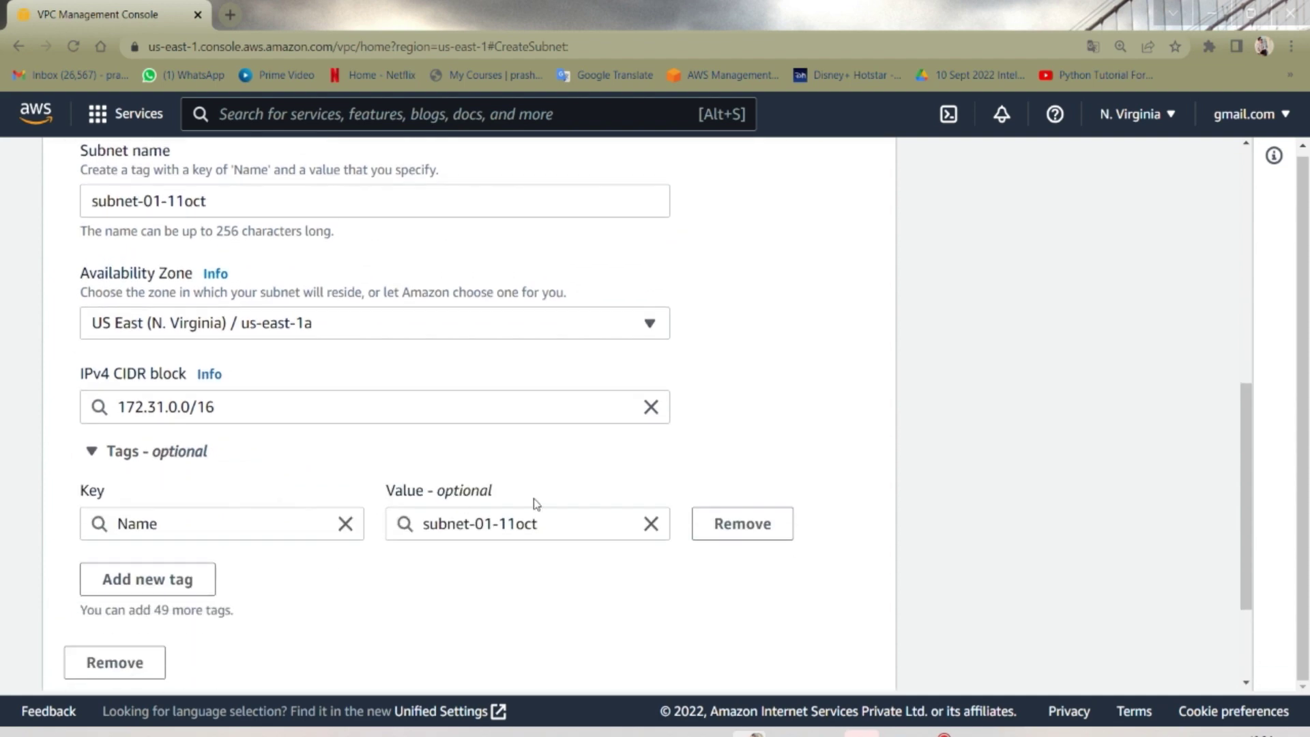
pyautogui.click(836, 653)
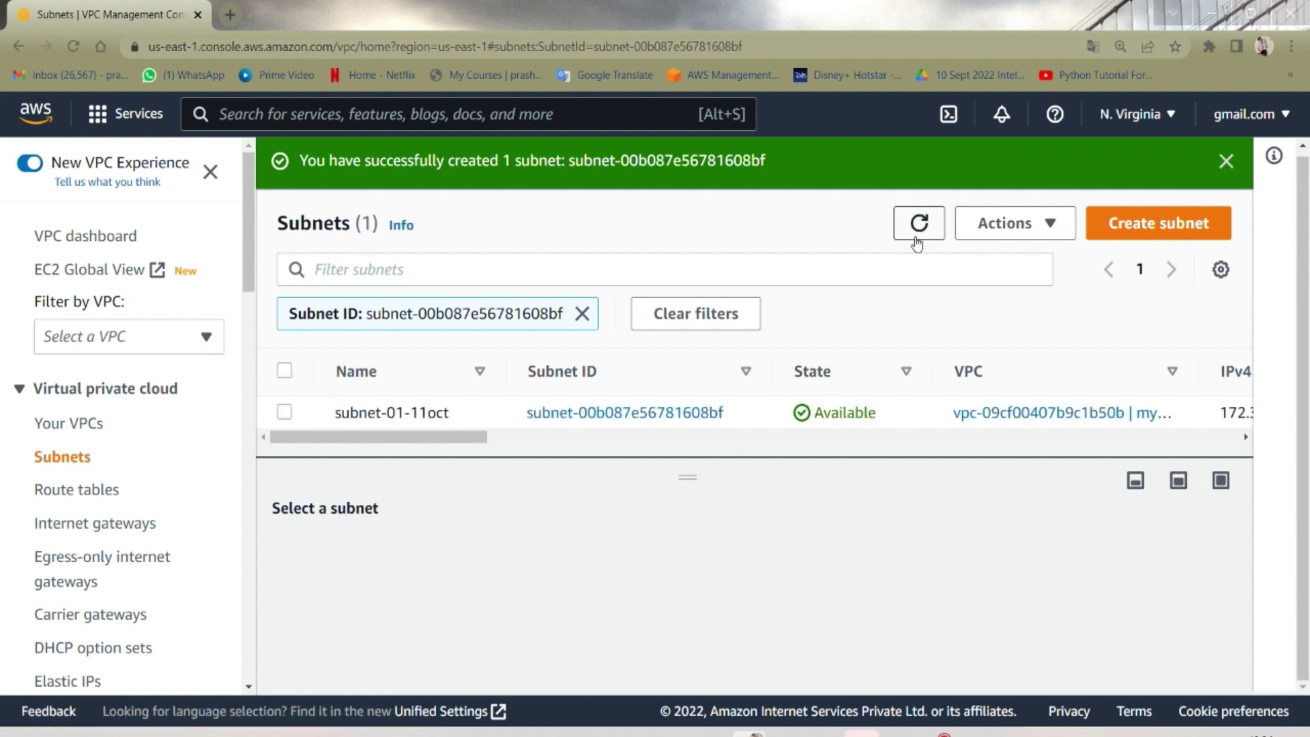
# - Refresh the subnet list, select subnet-01-11oct and check its availability zone
pyautogui.click(918, 225)
pyautogui.click(468, 419)
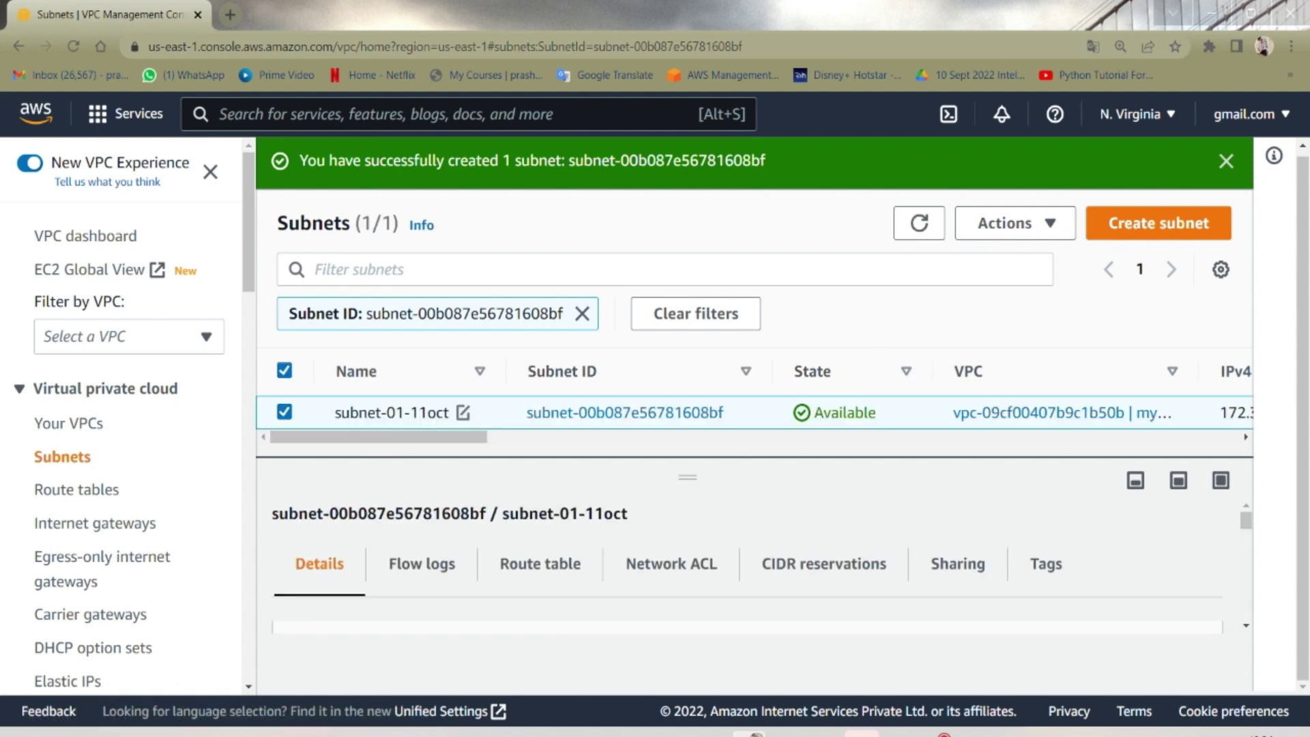
pyautogui.moveTo(466, 437); pyautogui.dragTo(671, 462)
pyautogui.hscroll(5, 671, 462)
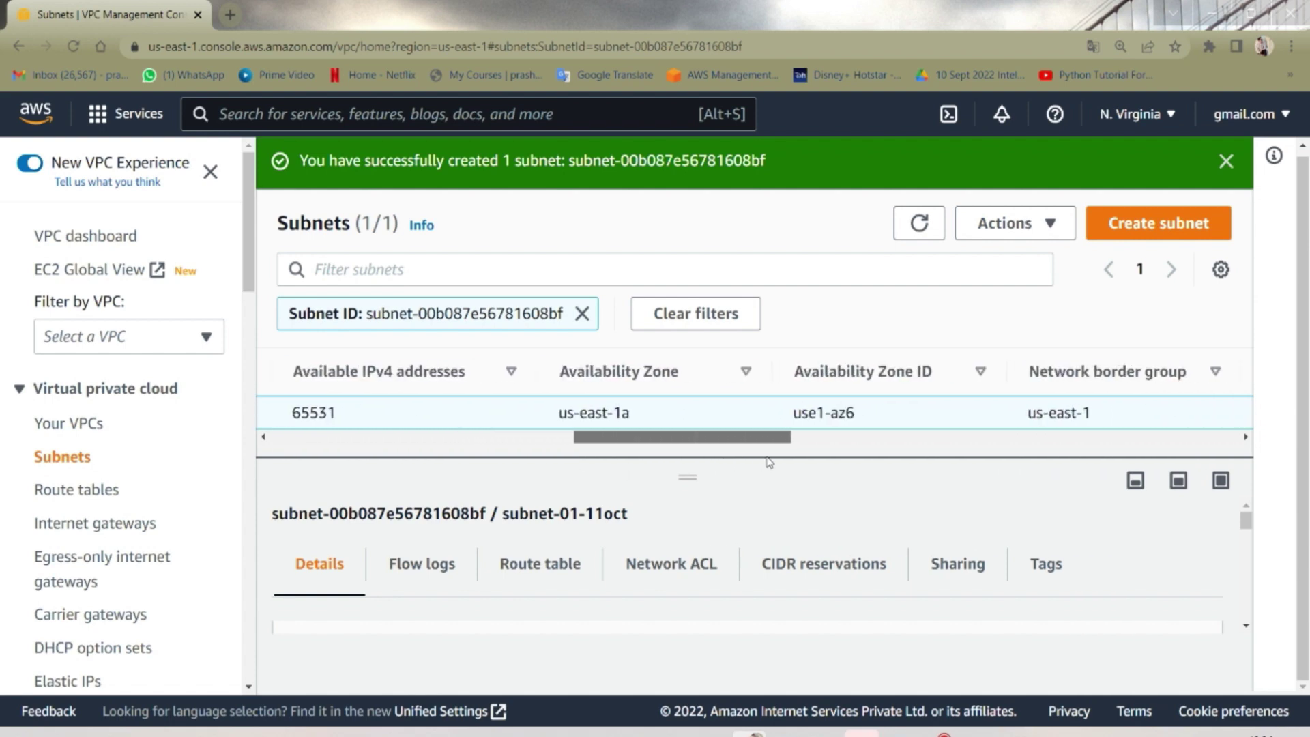
pyautogui.moveTo(558, 416); pyautogui.dragTo(643, 421)
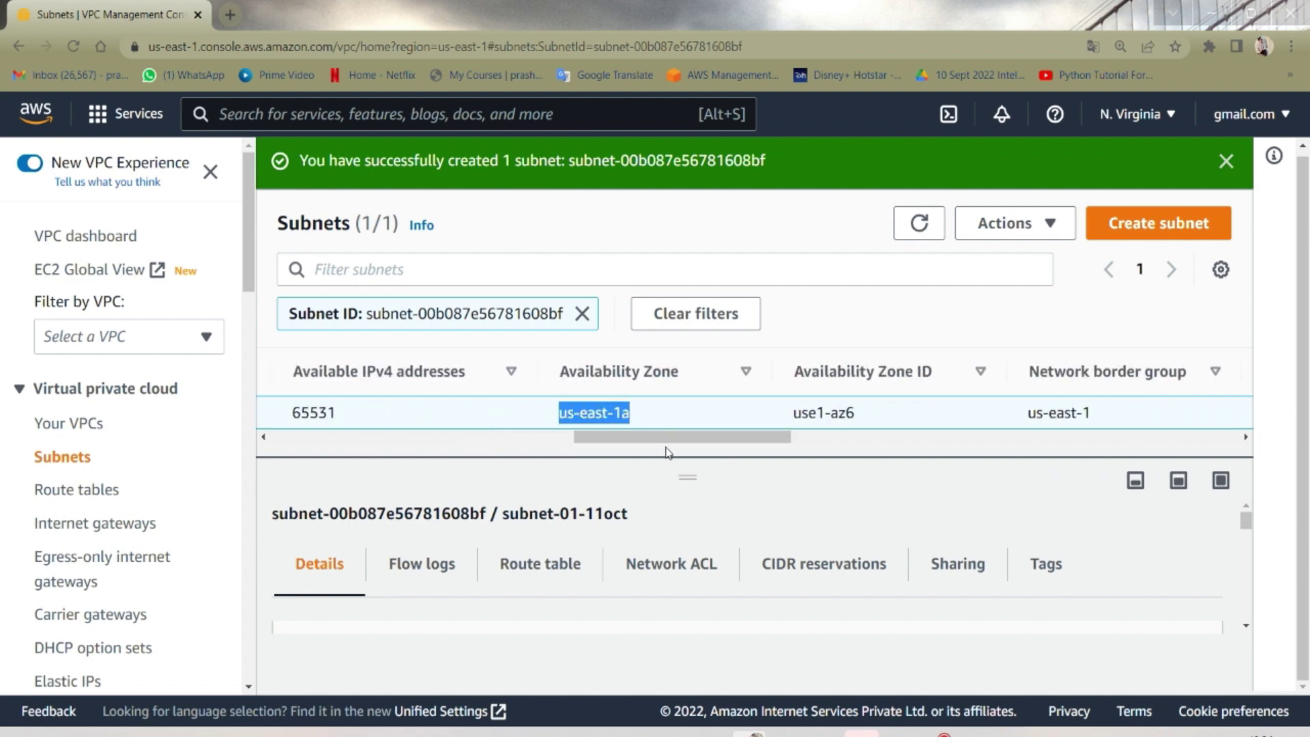
pyautogui.hscroll(-10, 667, 455)
# - Start creating a second subnet and choose my-vpc-02-11oct as its VPC
pyautogui.click(1121, 232)
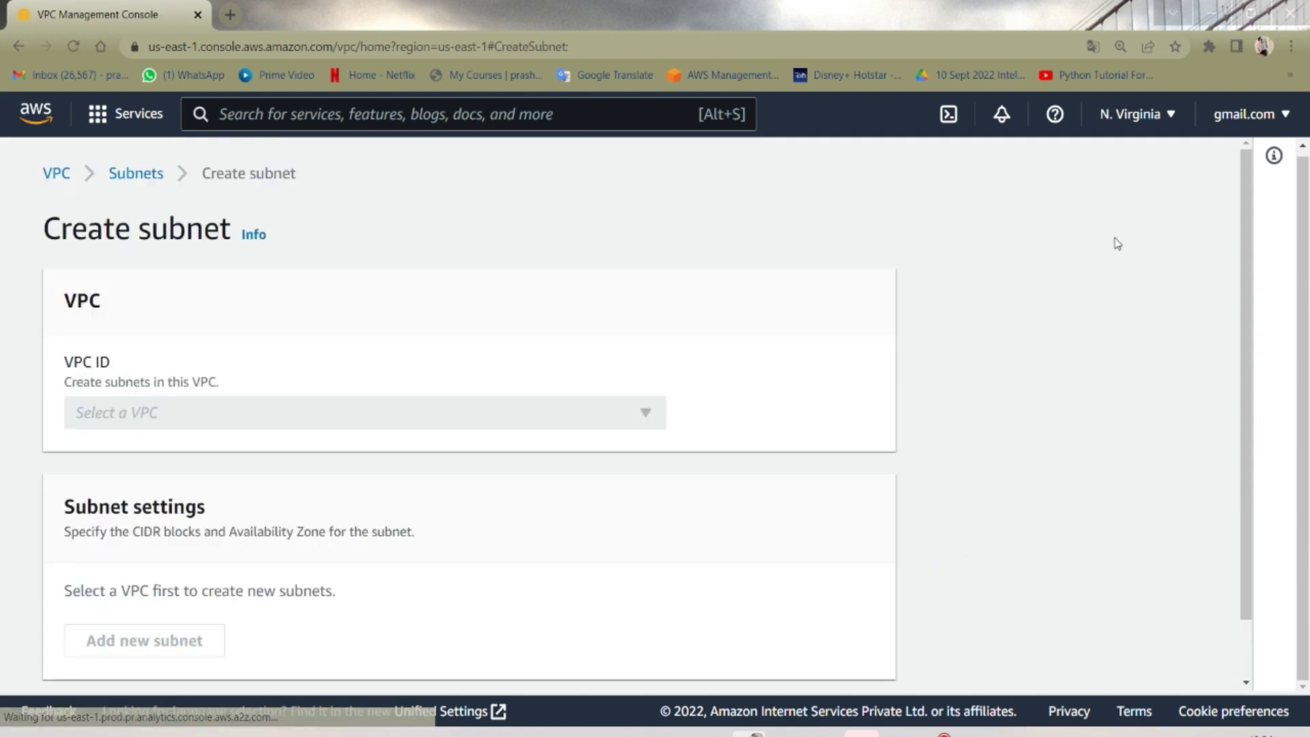
pyautogui.click(132, 414)
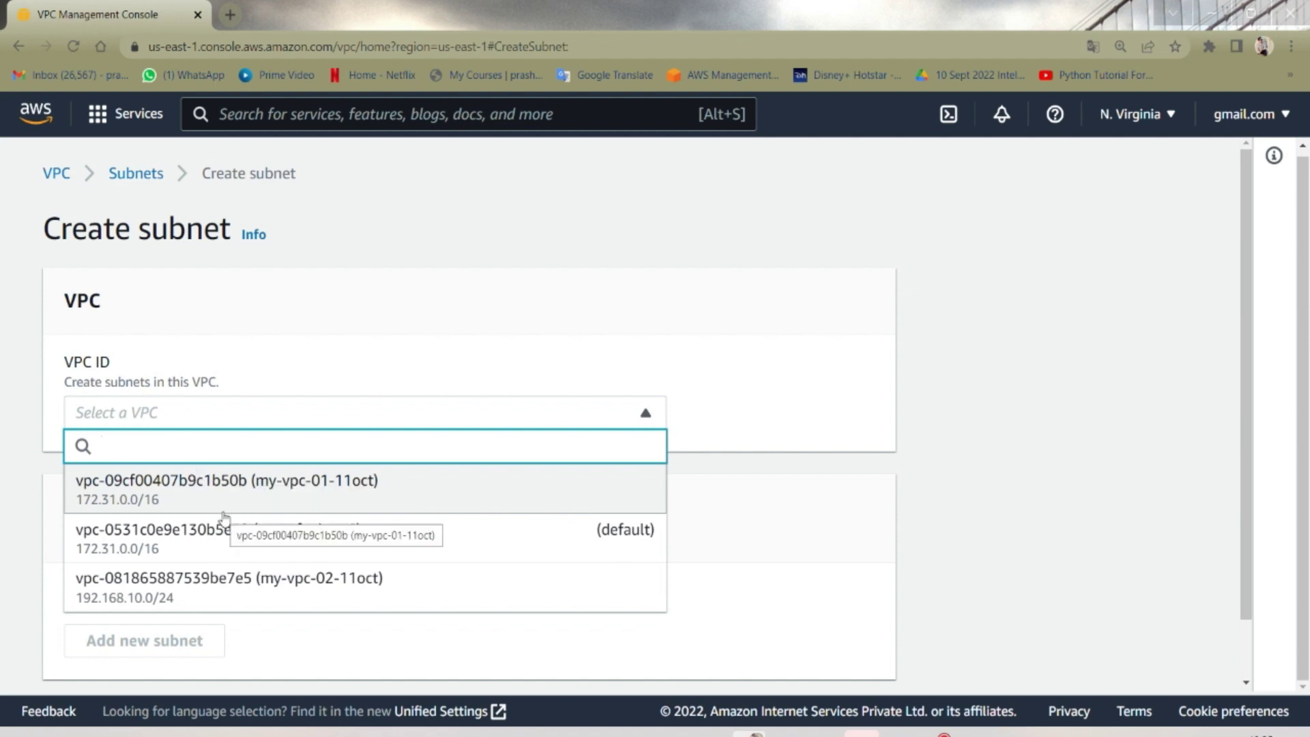
pyautogui.click(266, 588)
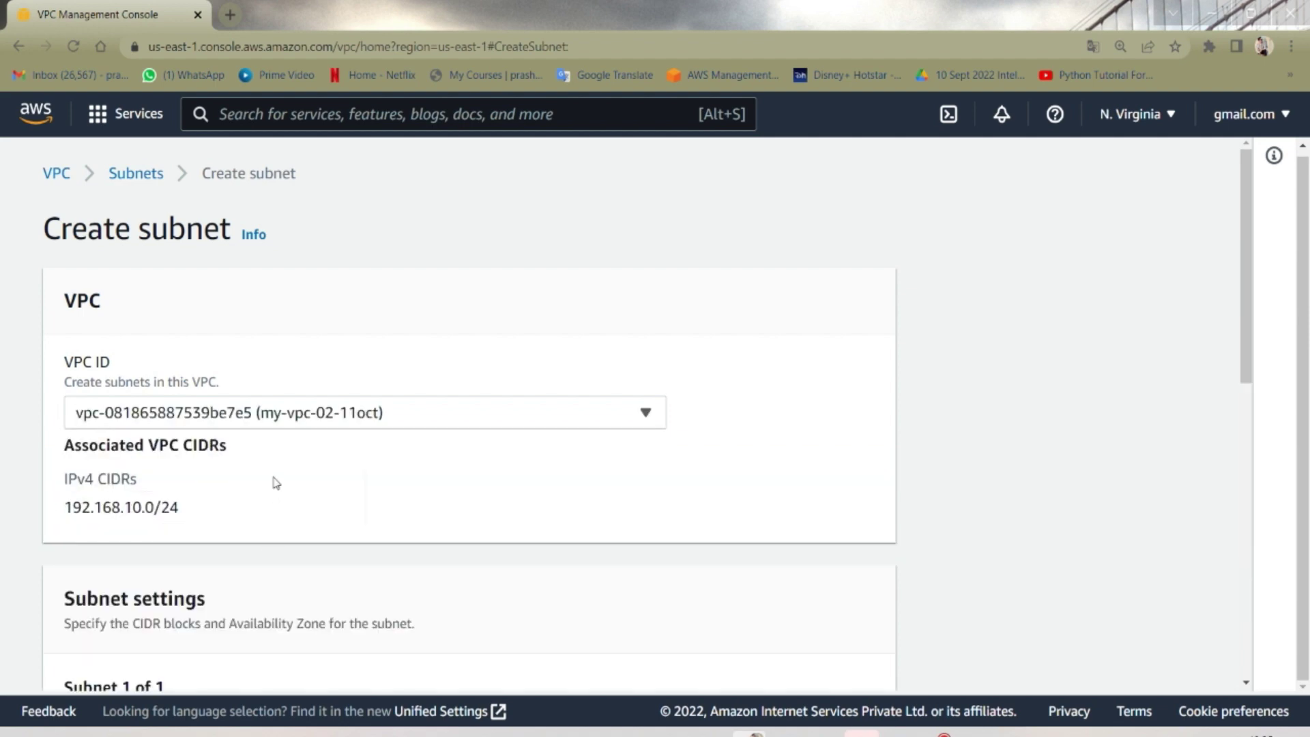
# - Name the second subnet subnet-02-11oct and place it in availability zone us-east-1b
pyautogui.scroll(-5, 271, 483)
pyautogui.click(205, 331)
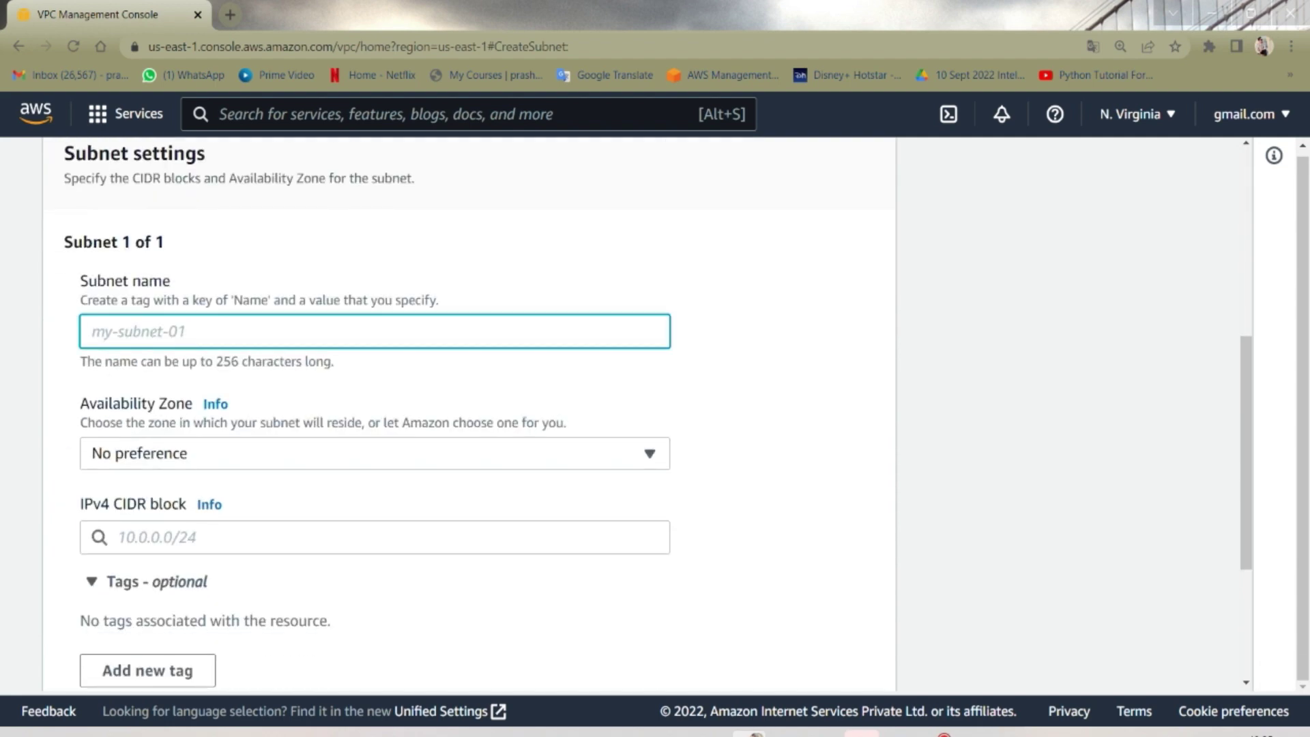
pyautogui.write('subnet')
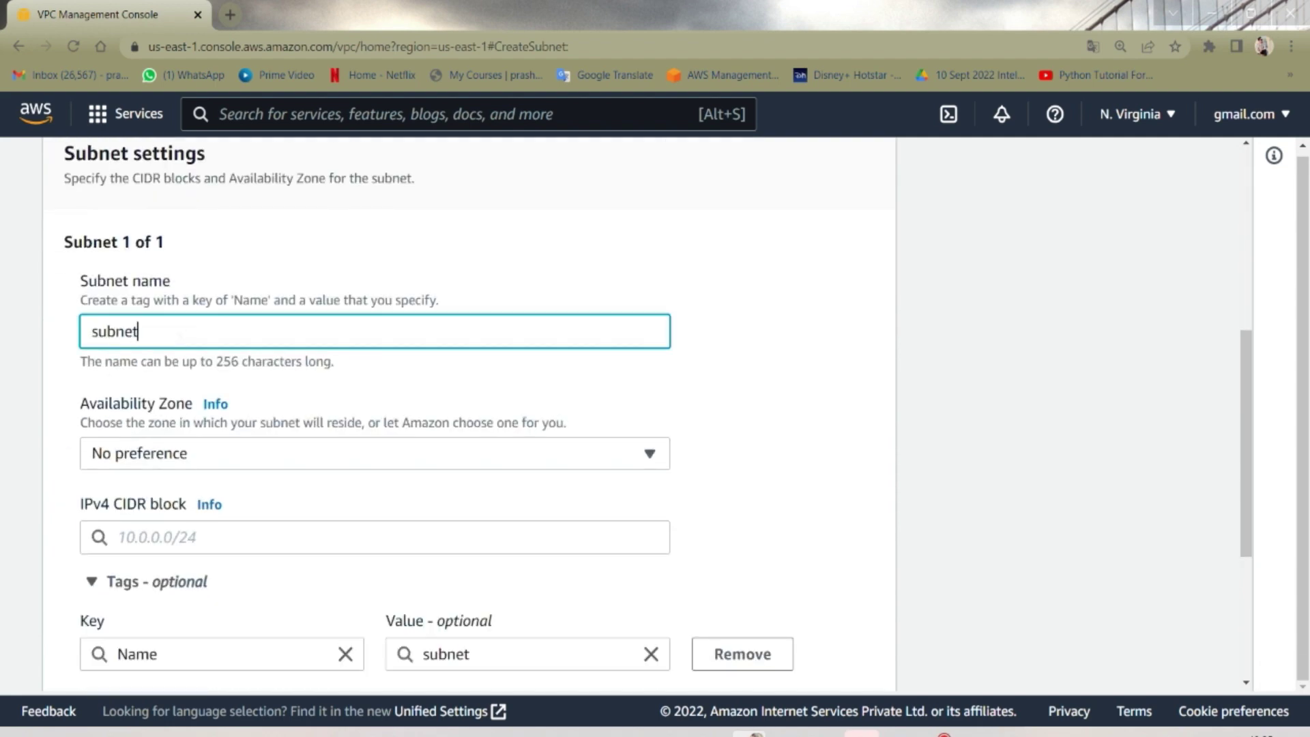
pyautogui.write('-02-11oct')
pyautogui.click(208, 456)
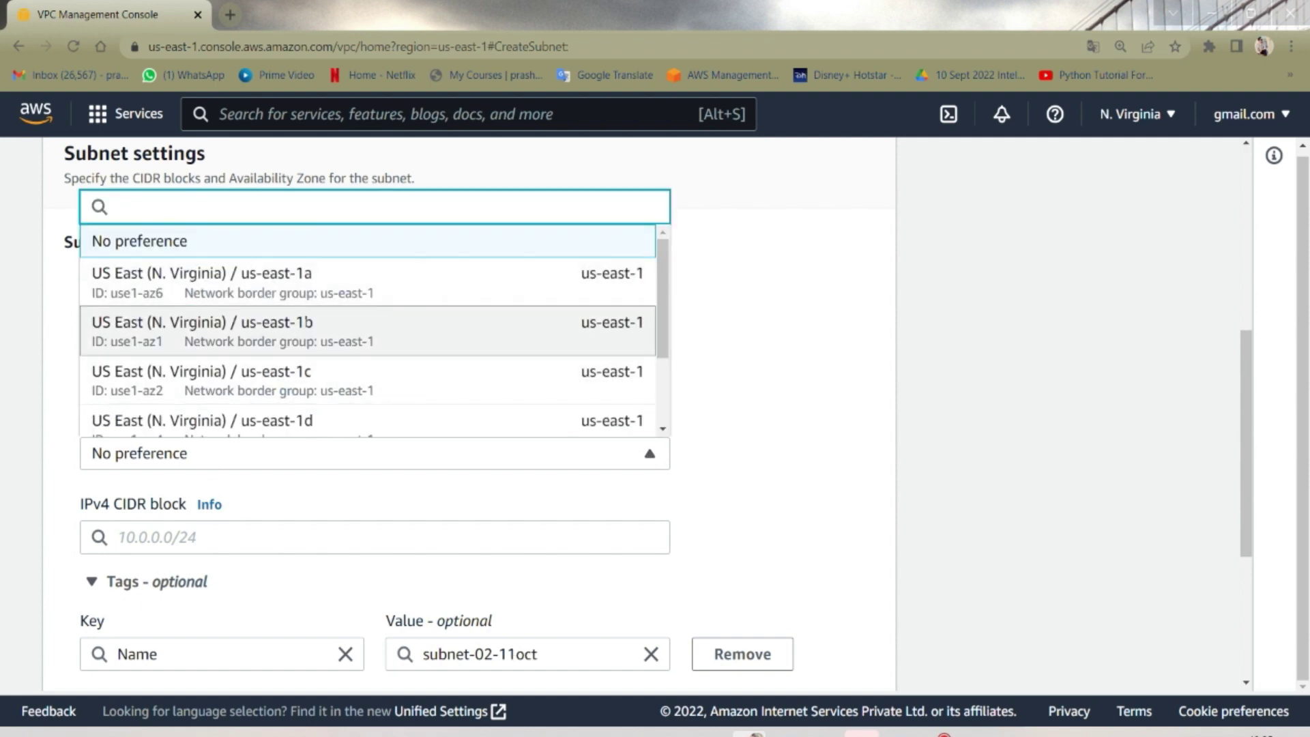
pyautogui.click(305, 326)
# - Copy the associated VPC CIDR 192.168.10.0/24 into the IPv4 CIDR block of subnet-02-11oct and create the subnet
pyautogui.scroll(-2, 191, 418)
pyautogui.scroll(6, 171, 341)
pyautogui.tripleClick(157, 328)
pyautogui.hotkey('ctrl', 'c')
pyautogui.scroll(-5, 156, 329)
pyautogui.click(307, 447)
pyautogui.hotkey('ctrl', 'v')
pyautogui.click(309, 484)
pyautogui.click(728, 415)
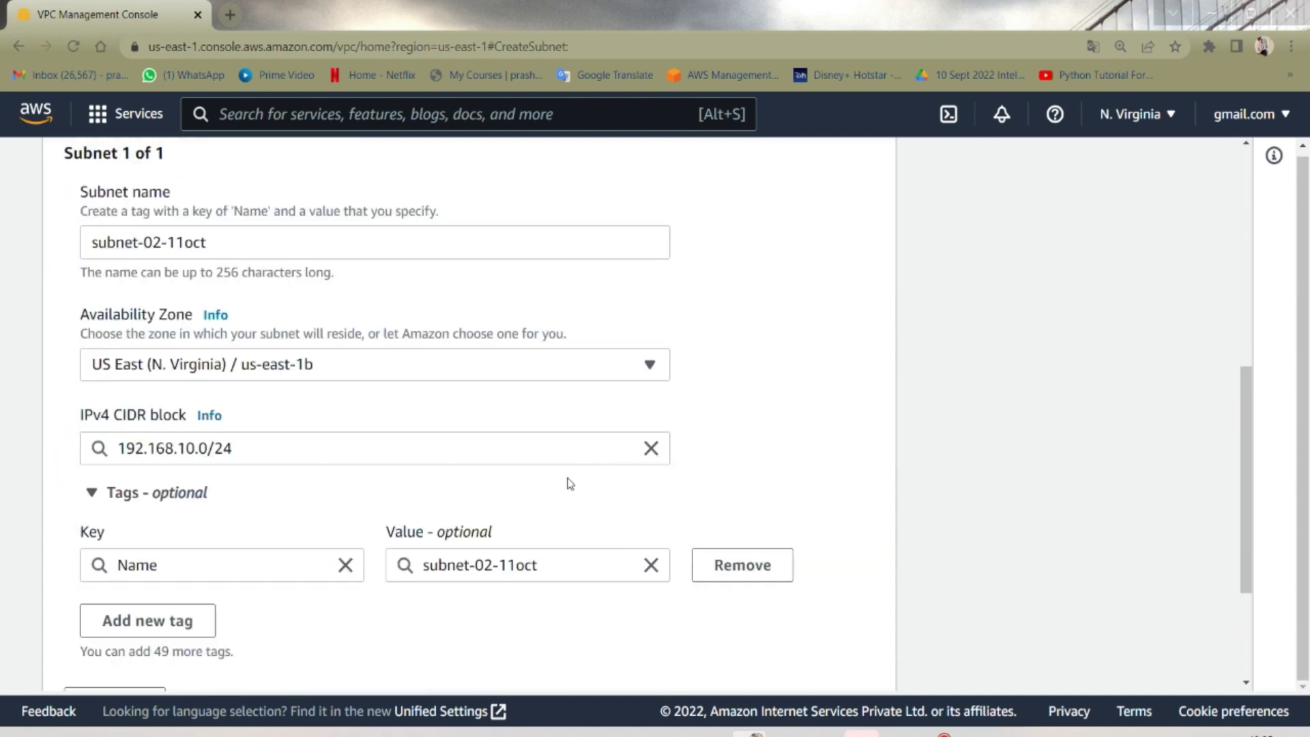
pyautogui.scroll(-3, 642, 505)
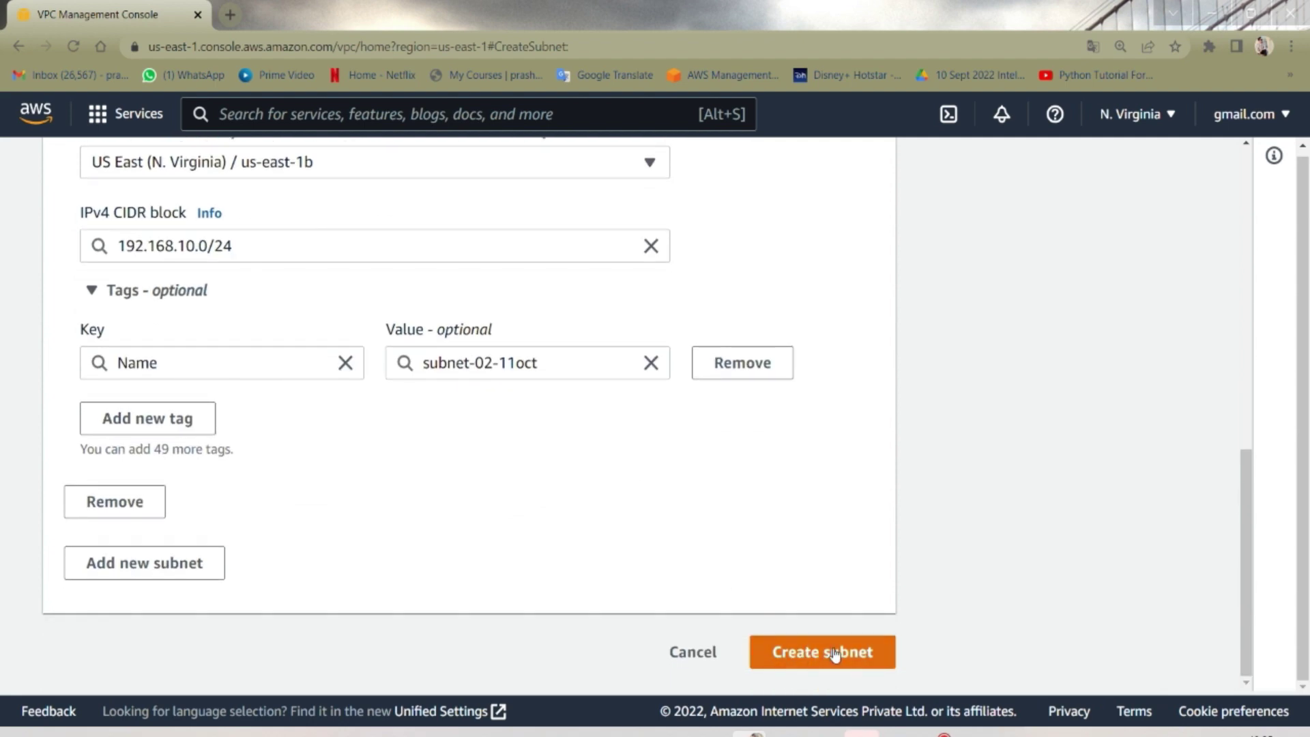
pyautogui.click(826, 653)
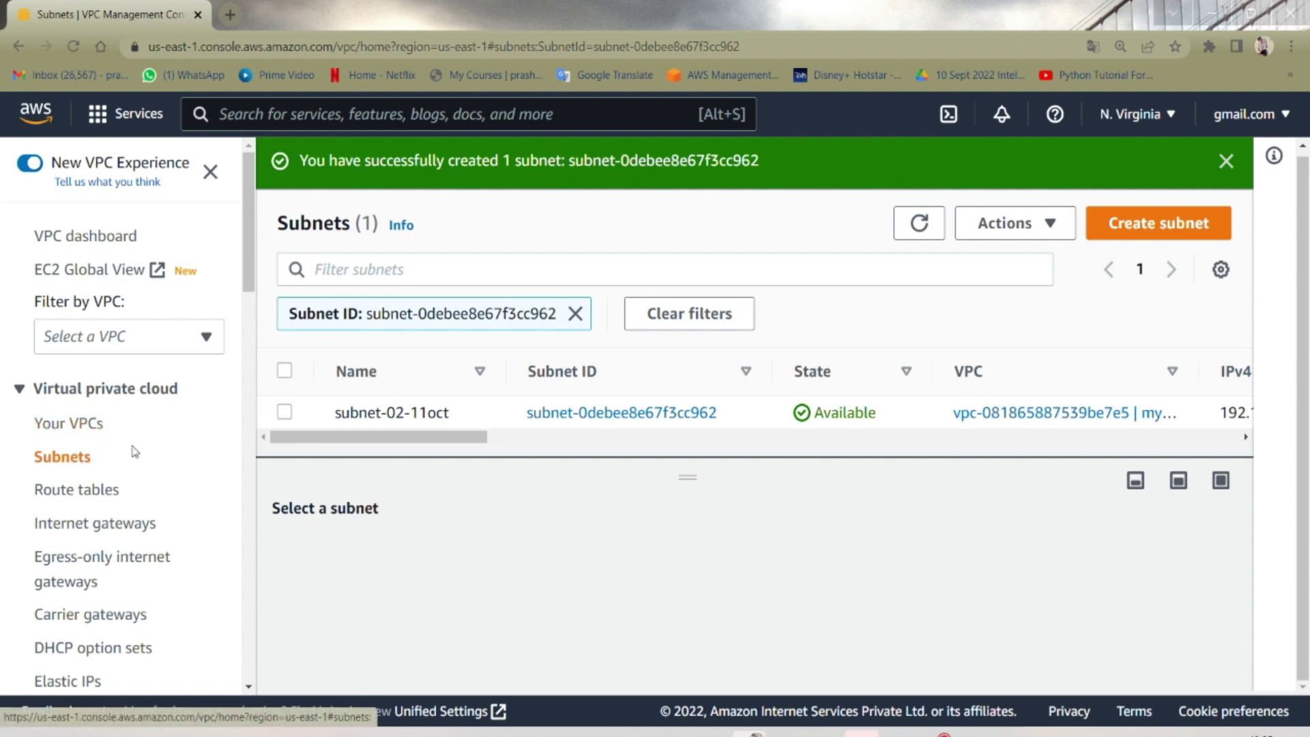
# - Open the internet gateway list and examine the existing gateway's VPC attachment, consulting the Peering Conection 001.jpg diagram in between
pyautogui.scroll(-3, 119, 450)
pyautogui.click(80, 347)
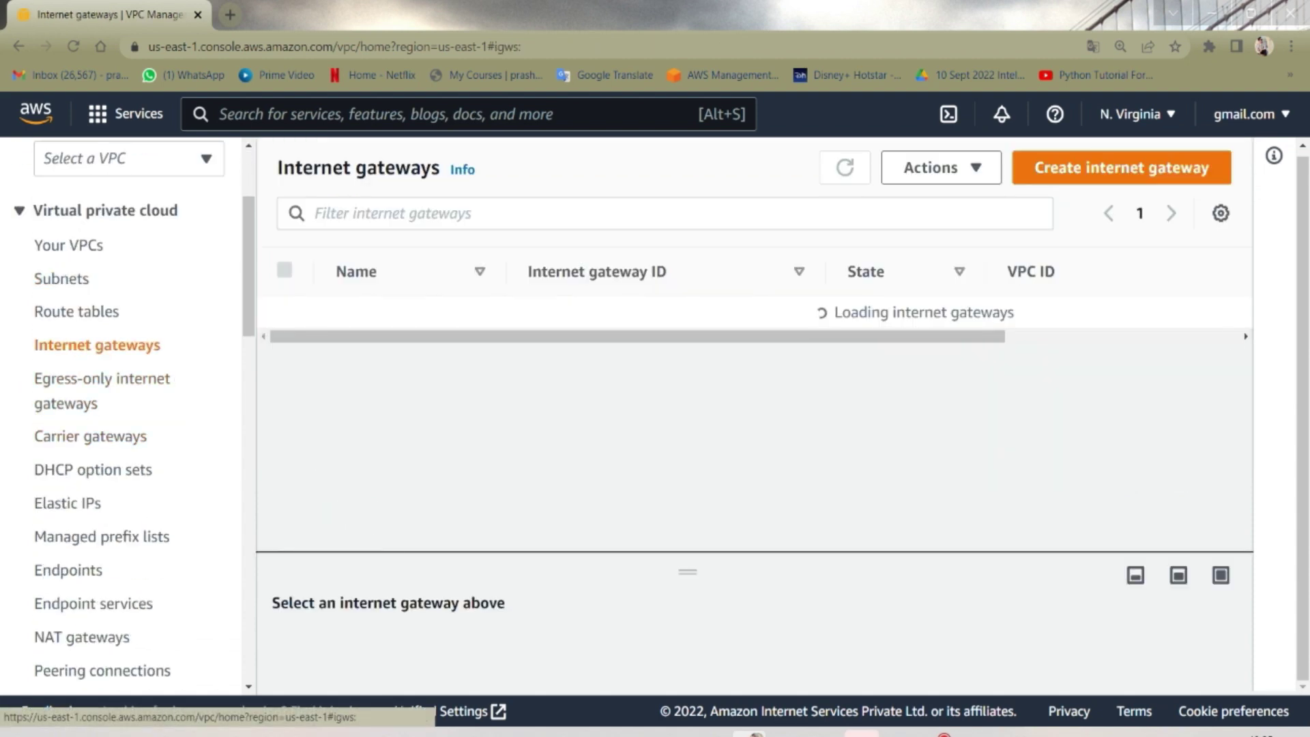
pyautogui.moveTo(609, 341); pyautogui.dragTo(735, 342)
pyautogui.moveTo(784, 734)
pyautogui.click(901, 645)
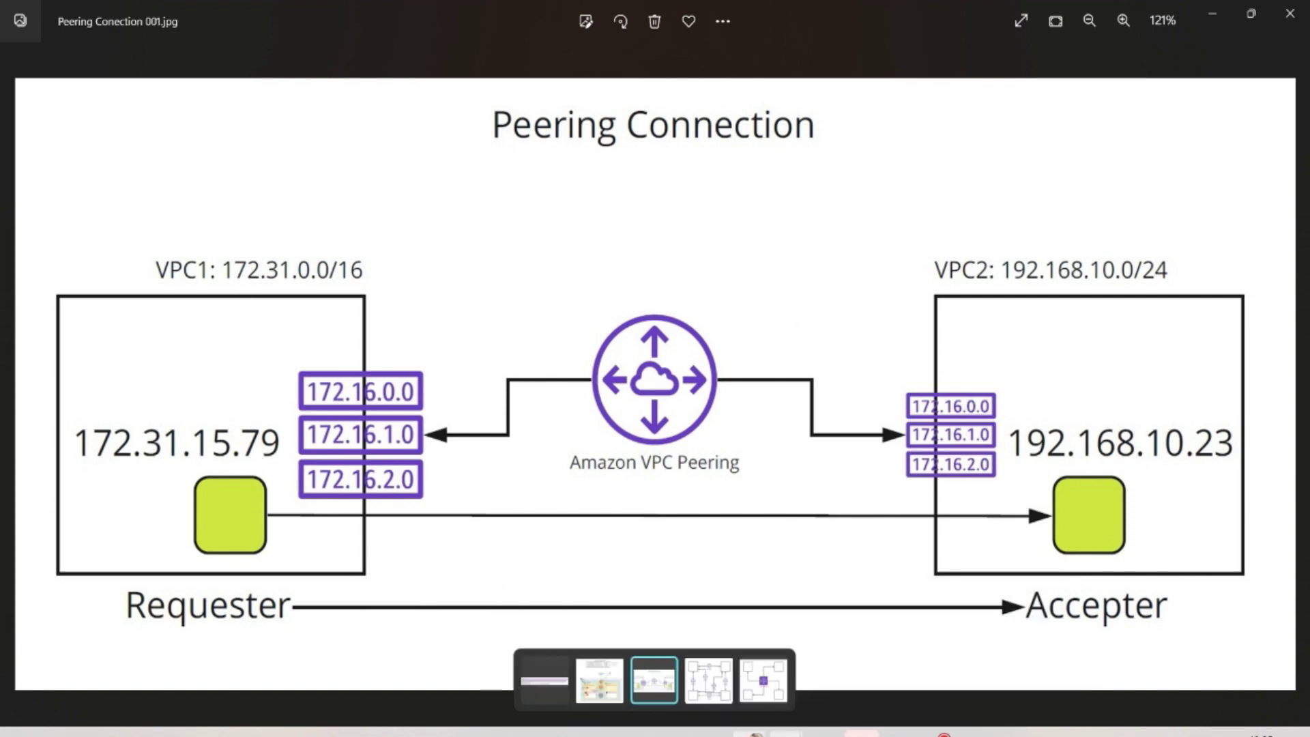
pyautogui.click(750, 733)
pyautogui.moveTo(554, 337); pyautogui.dragTo(665, 372)
pyautogui.moveTo(517, 338); pyautogui.dragTo(267, 336)
pyautogui.click(284, 271)
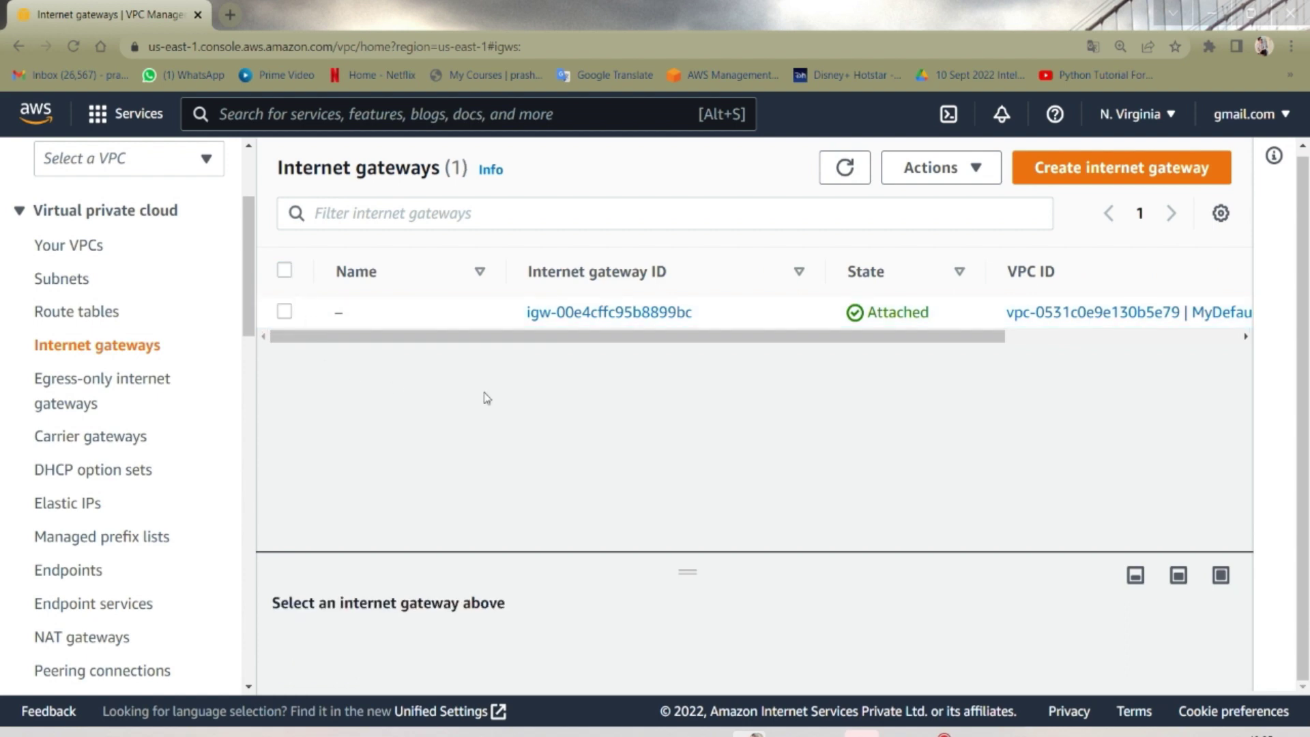
# - Create an internet gateway with the name tag IGW-01-11oct
pyautogui.click(1117, 172)
pyautogui.click(217, 471)
pyautogui.write('IGW')
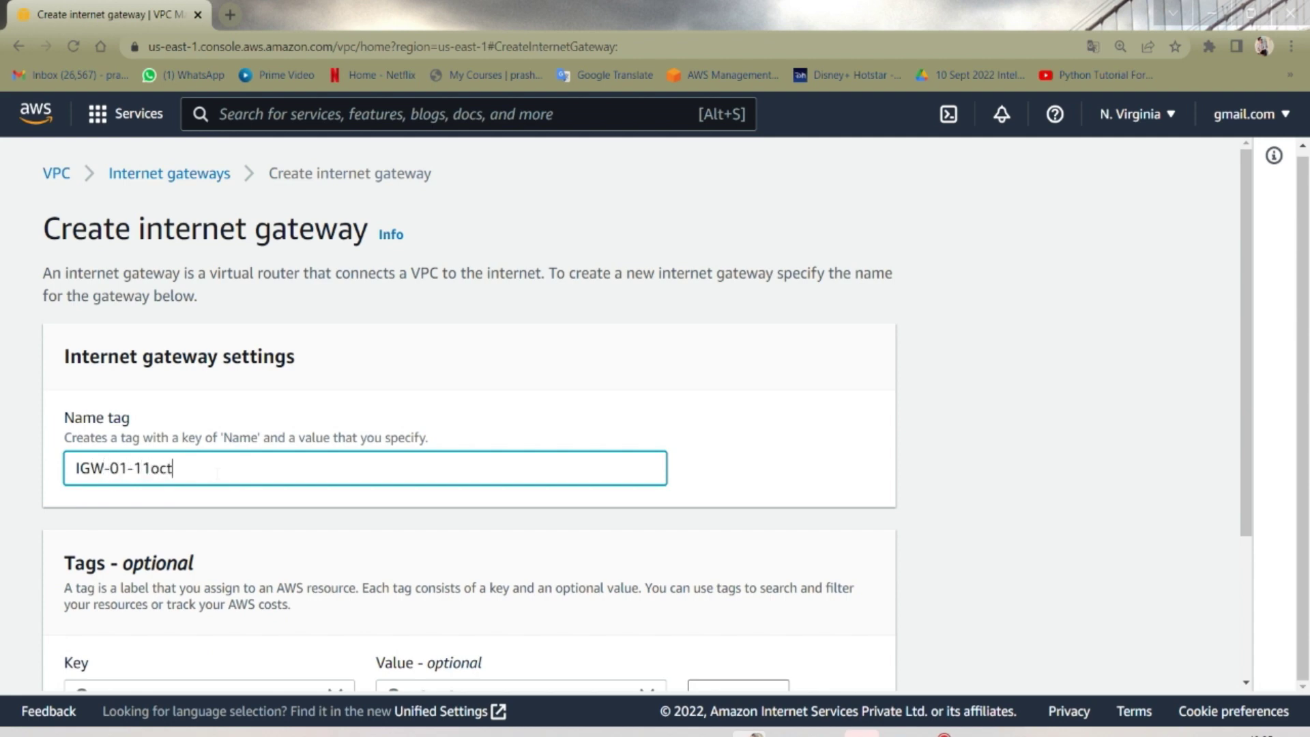
pyautogui.write('-01-11oct')
pyautogui.tripleClick(113, 468)
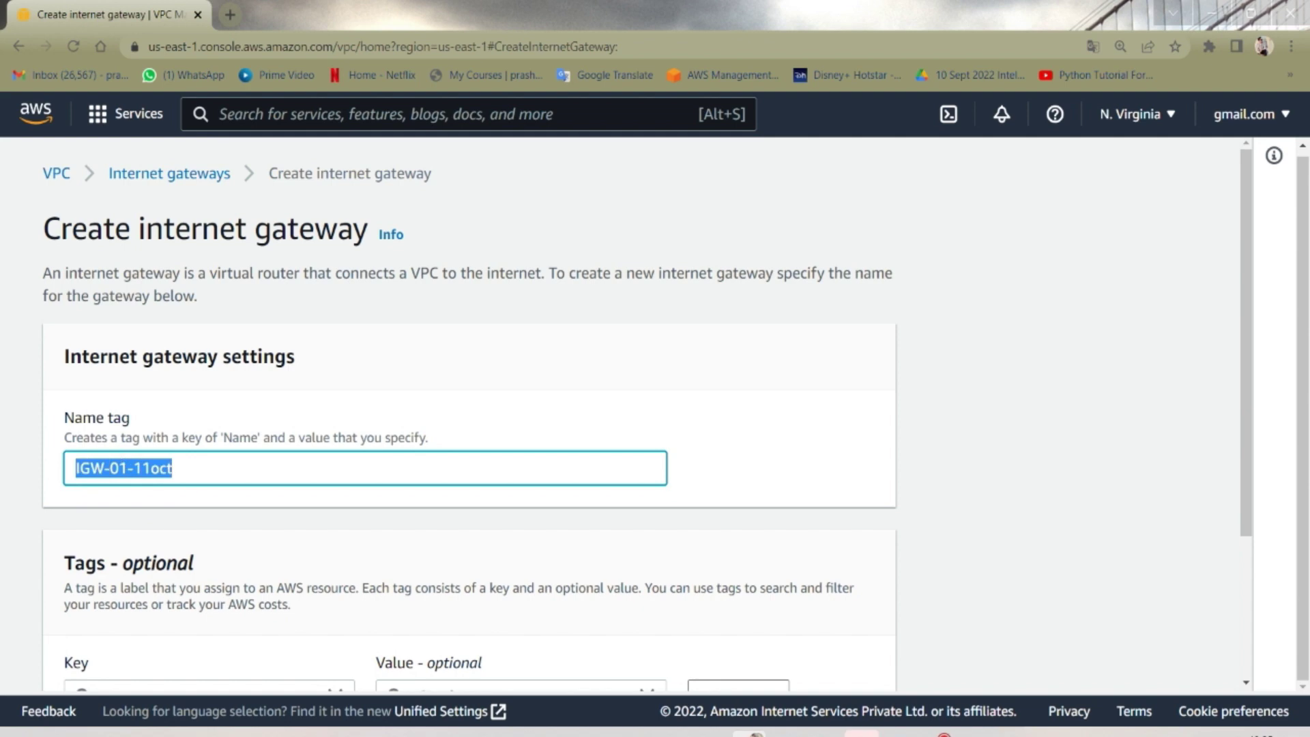
pyautogui.scroll(-3, 298, 517)
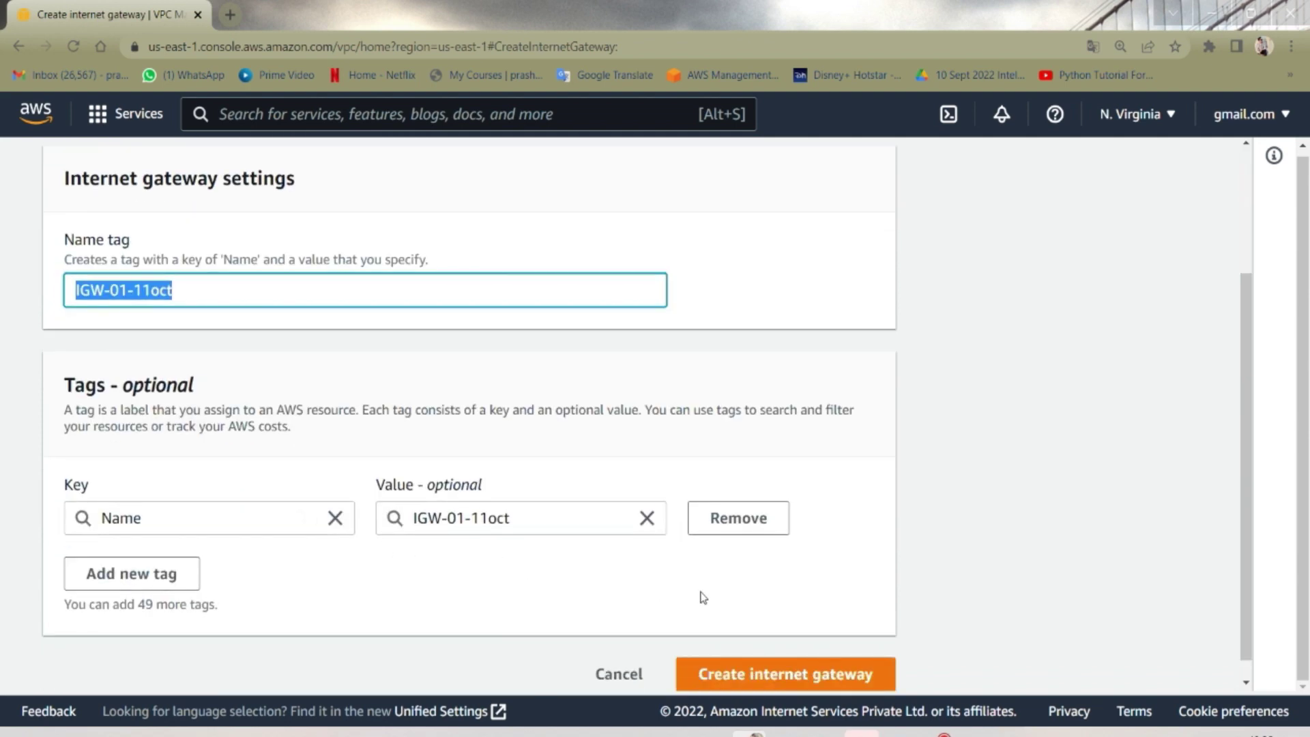
pyautogui.scroll(-1, 703, 597)
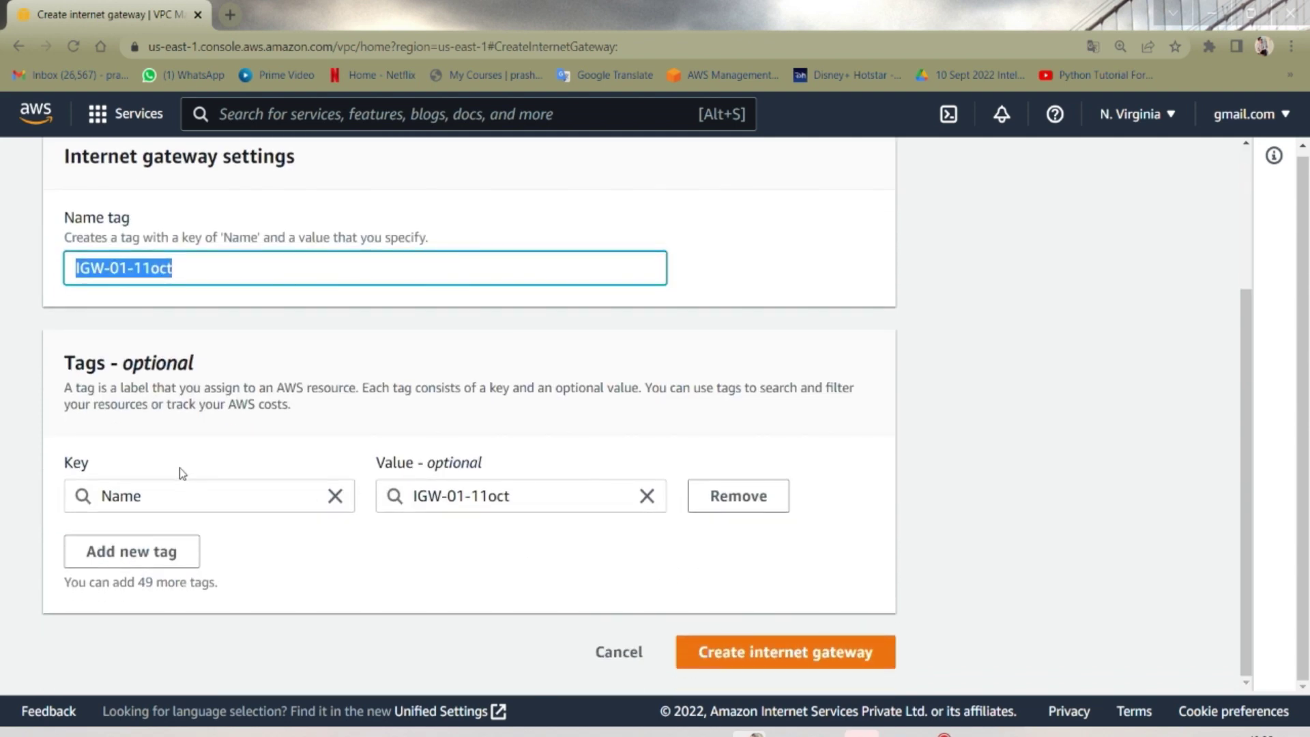
pyautogui.click(783, 656)
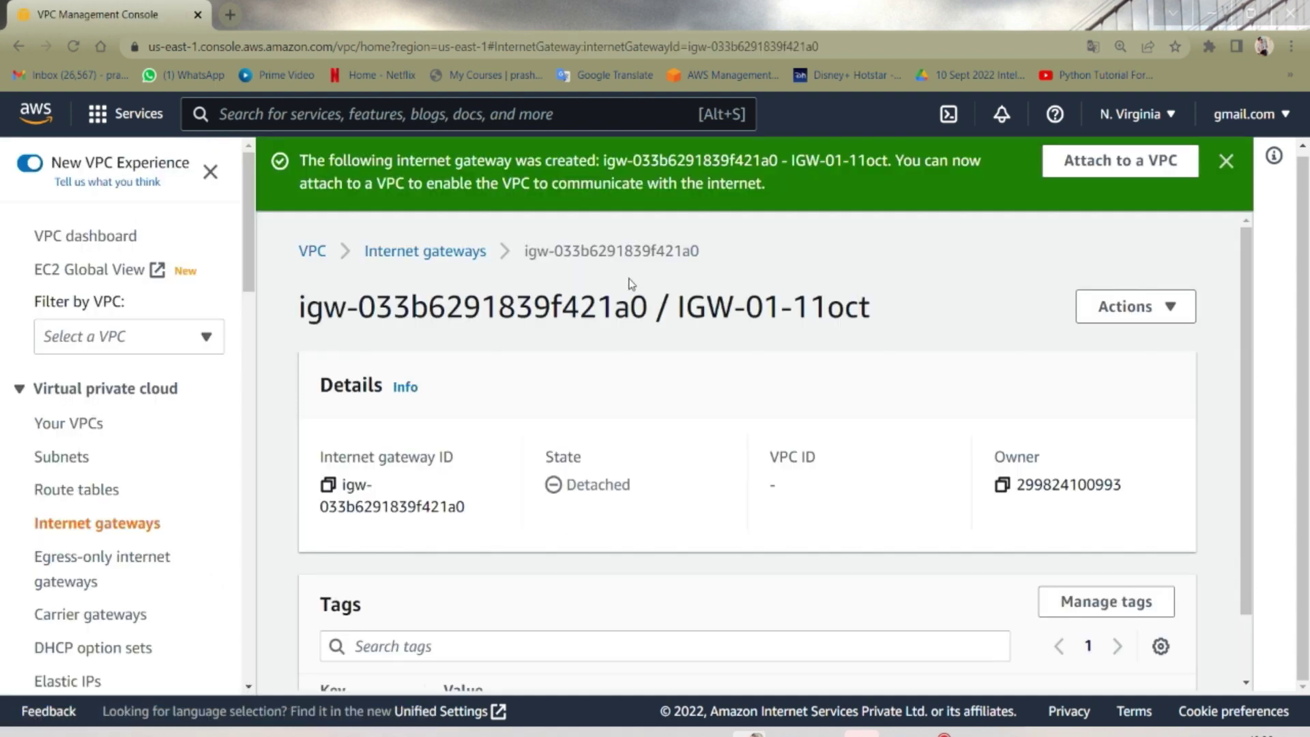
# - Start a new VPC peering connection and name it PCX-01
pyautogui.scroll(-3, 576, 382)
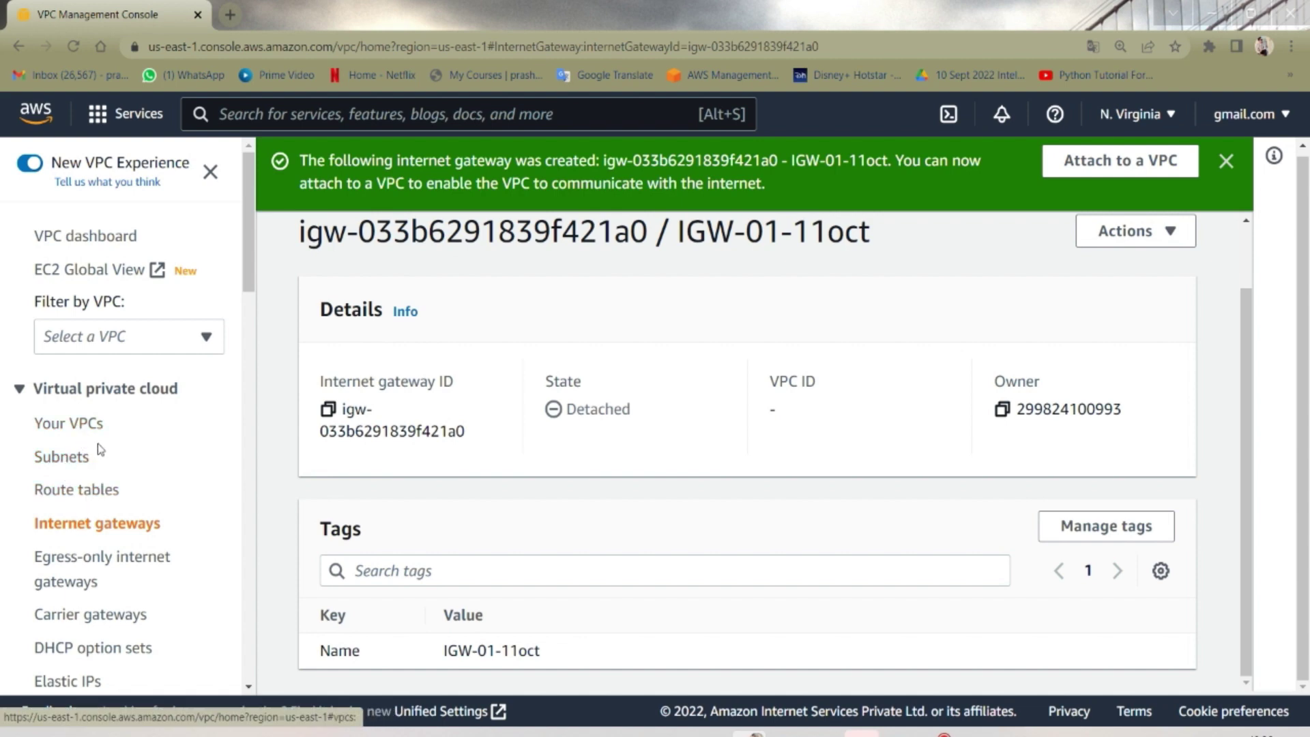
pyautogui.scroll(-3, 103, 496)
pyautogui.scroll(-3, 102, 496)
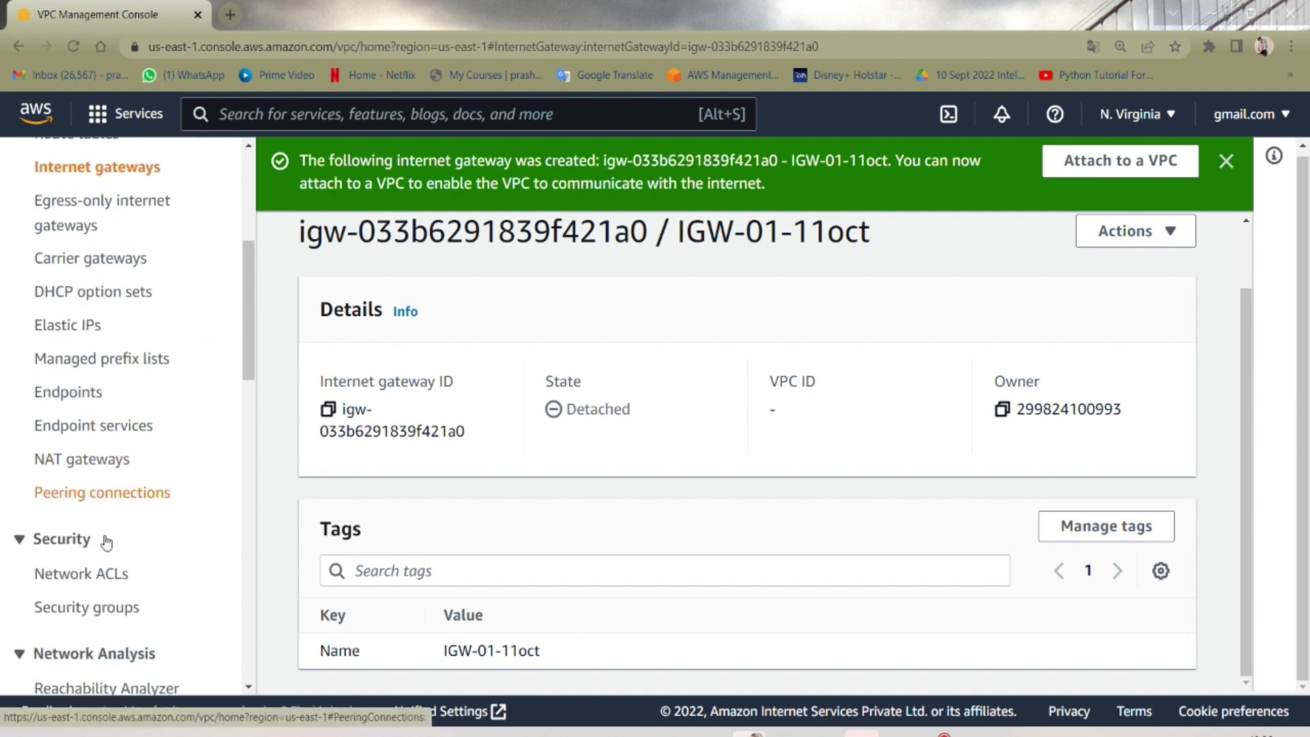
pyautogui.click(109, 494)
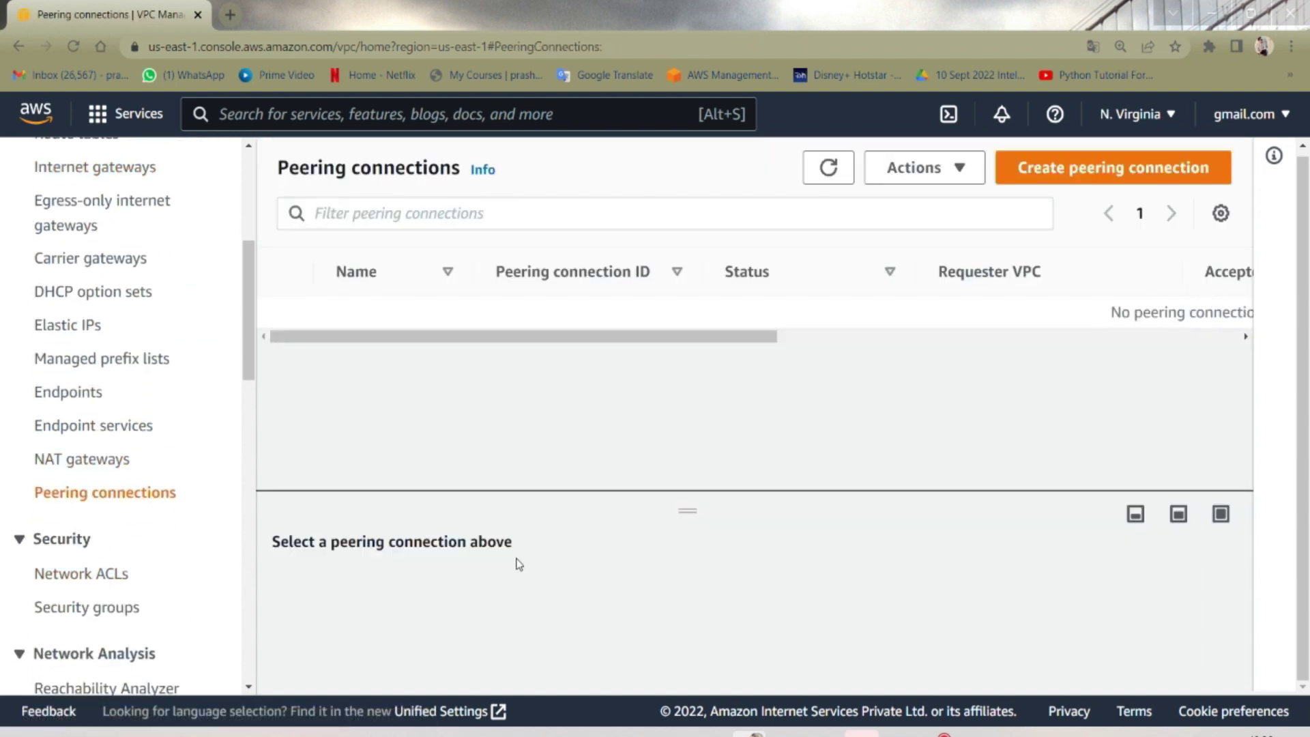
pyautogui.moveTo(736, 337)
pyautogui.mouseDown()
pyautogui.moveTo(983, 339)
pyautogui.moveTo(737, 339)
pyautogui.mouseUp()
pyautogui.click(1129, 176)
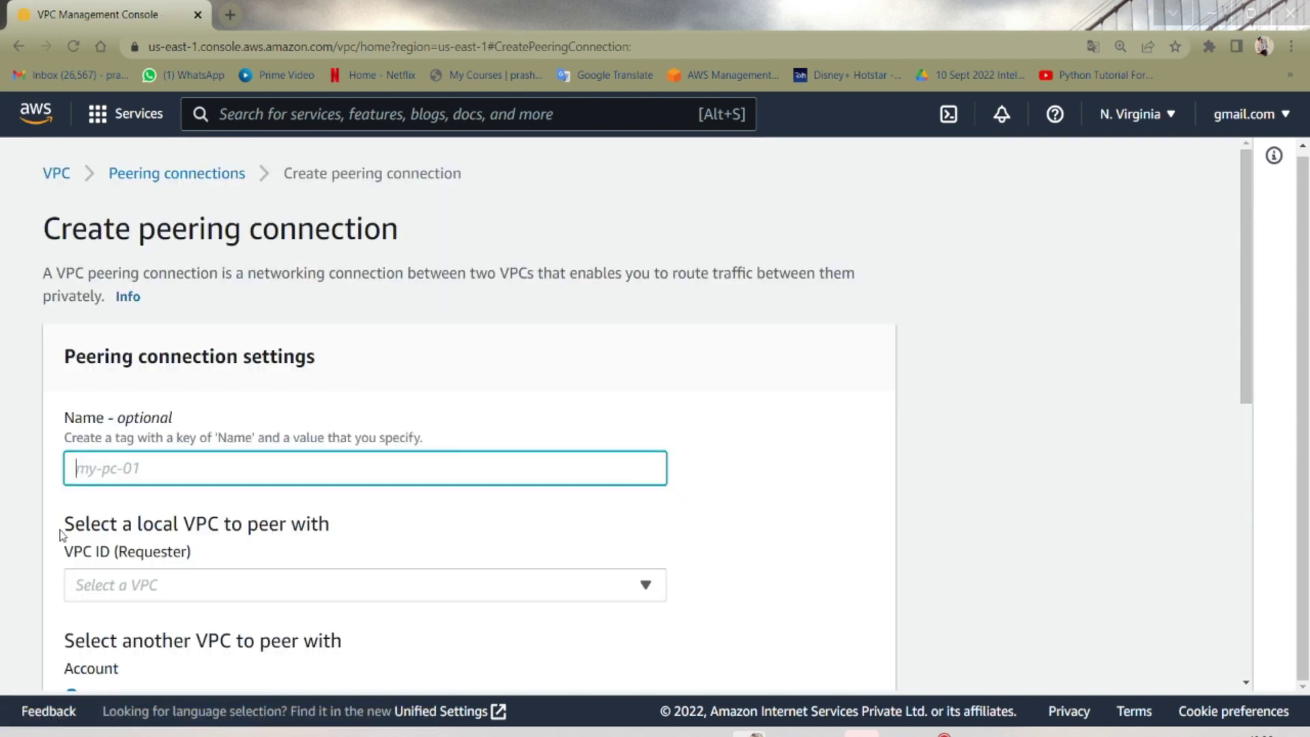
pyautogui.write('PCX-01')
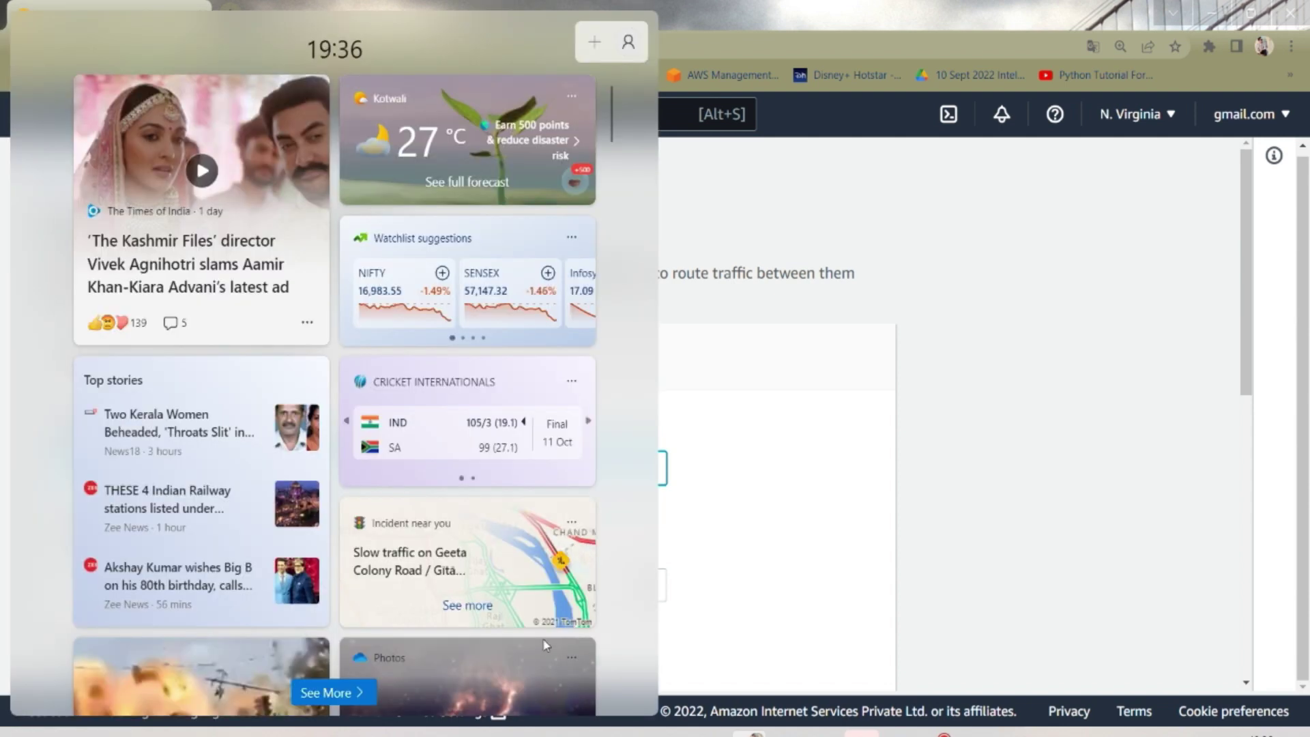
# - Choose my-vpc-01-11oct as the requester VPC and compare the requester role with the Peering Conection 001.jpg diagram
pyautogui.click(770, 488)
pyautogui.click(254, 580)
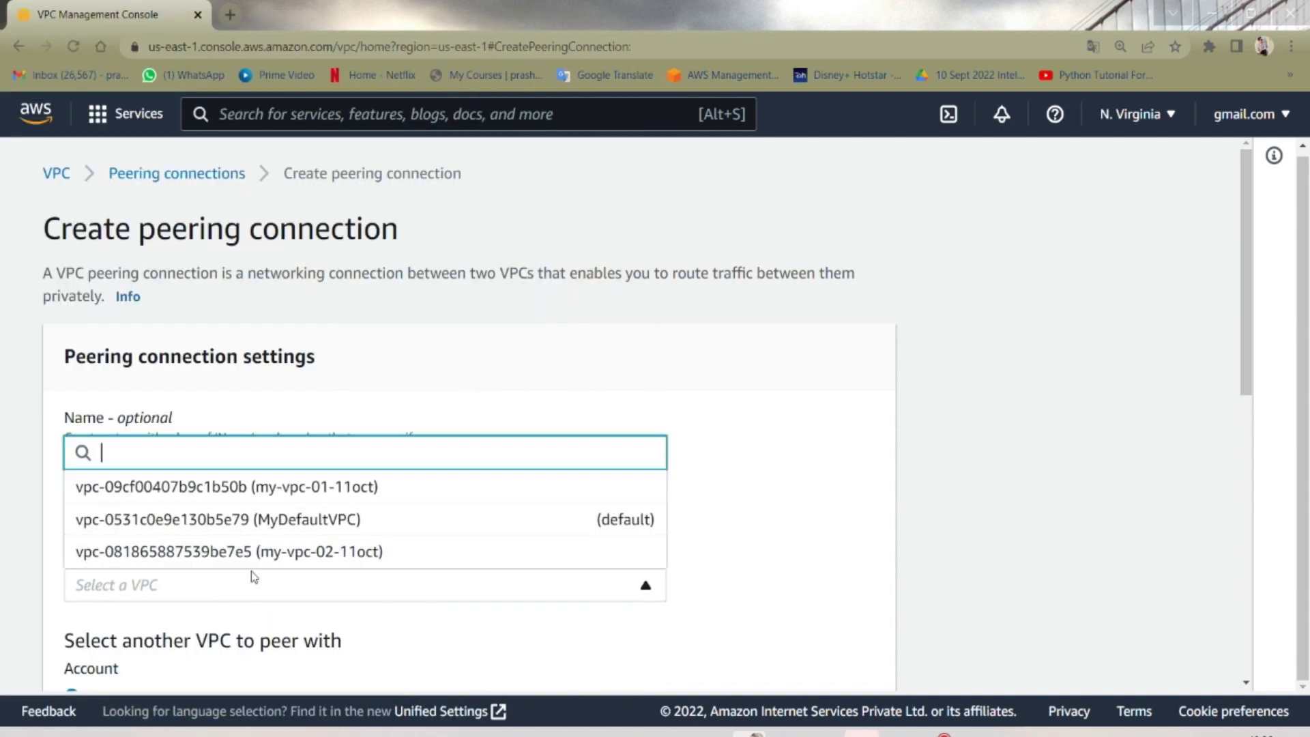
pyautogui.click(341, 486)
pyautogui.scroll(-1, 149, 556)
pyautogui.moveTo(119, 472); pyautogui.dragTo(172, 474)
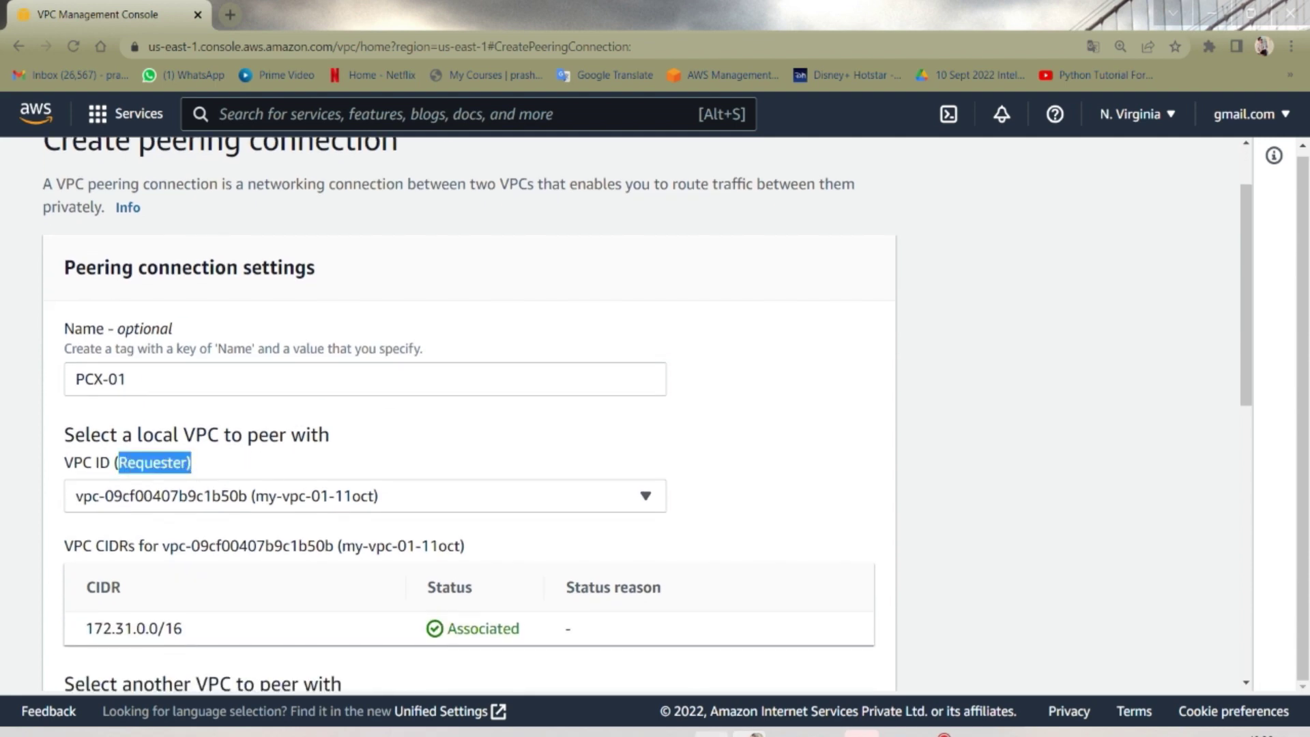
pyautogui.moveTo(786, 733)
pyautogui.click(785, 621)
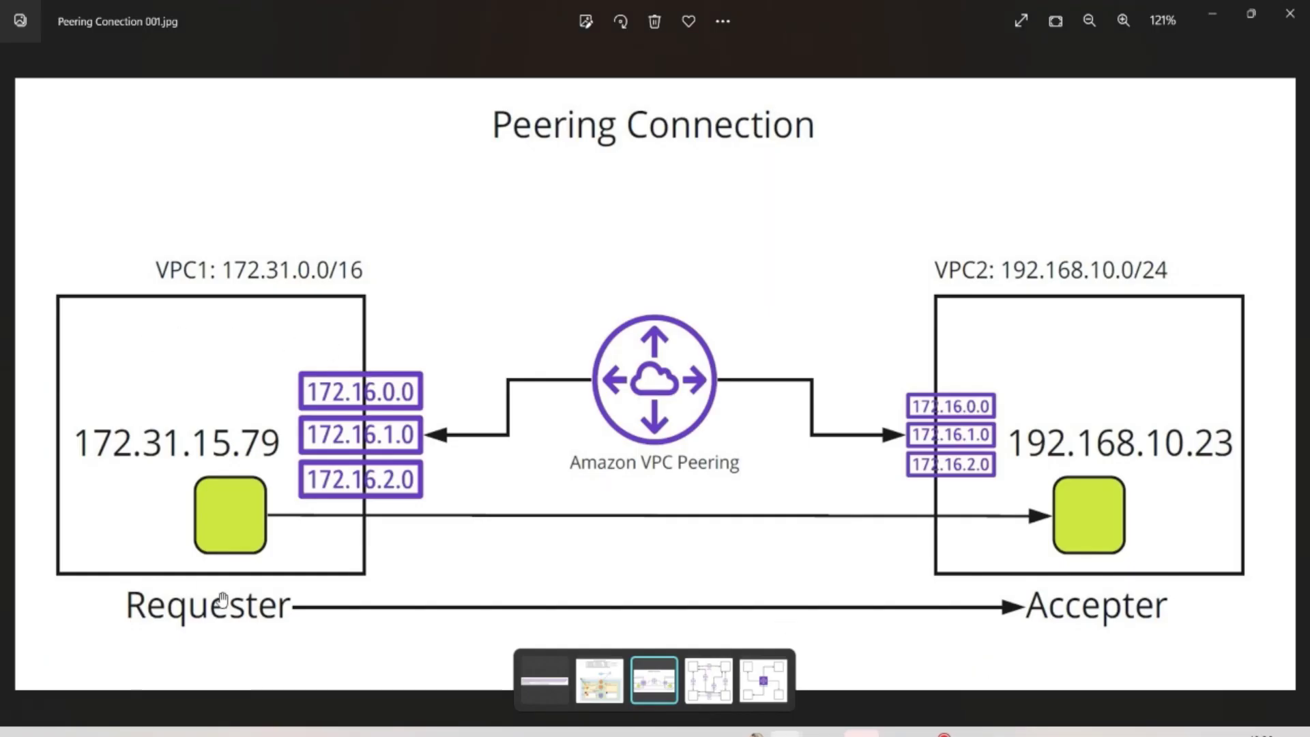
pyautogui.hotkey('alt', 'Tab')
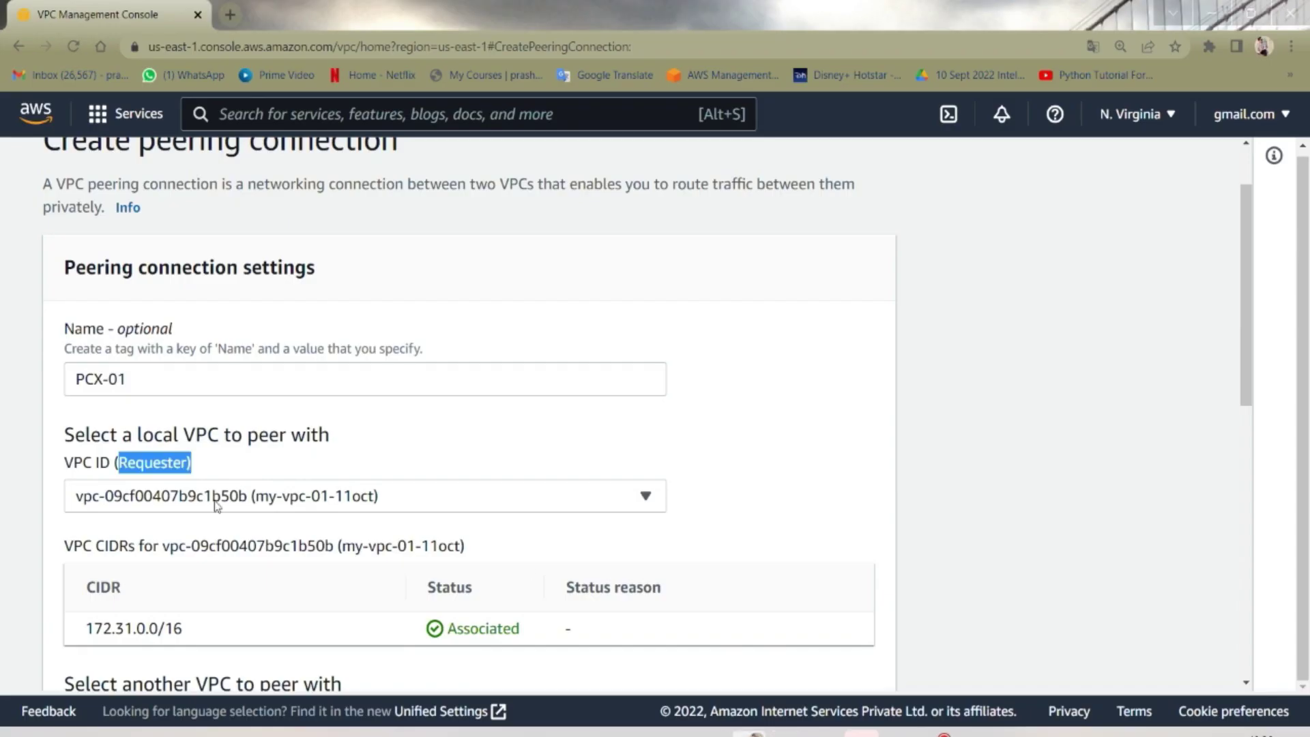
pyautogui.click(440, 430)
# - Choose my-vpc-02-11oct as the accepter VPC in the same account and region, and create the peering connection
pyautogui.scroll(-4, 350, 472)
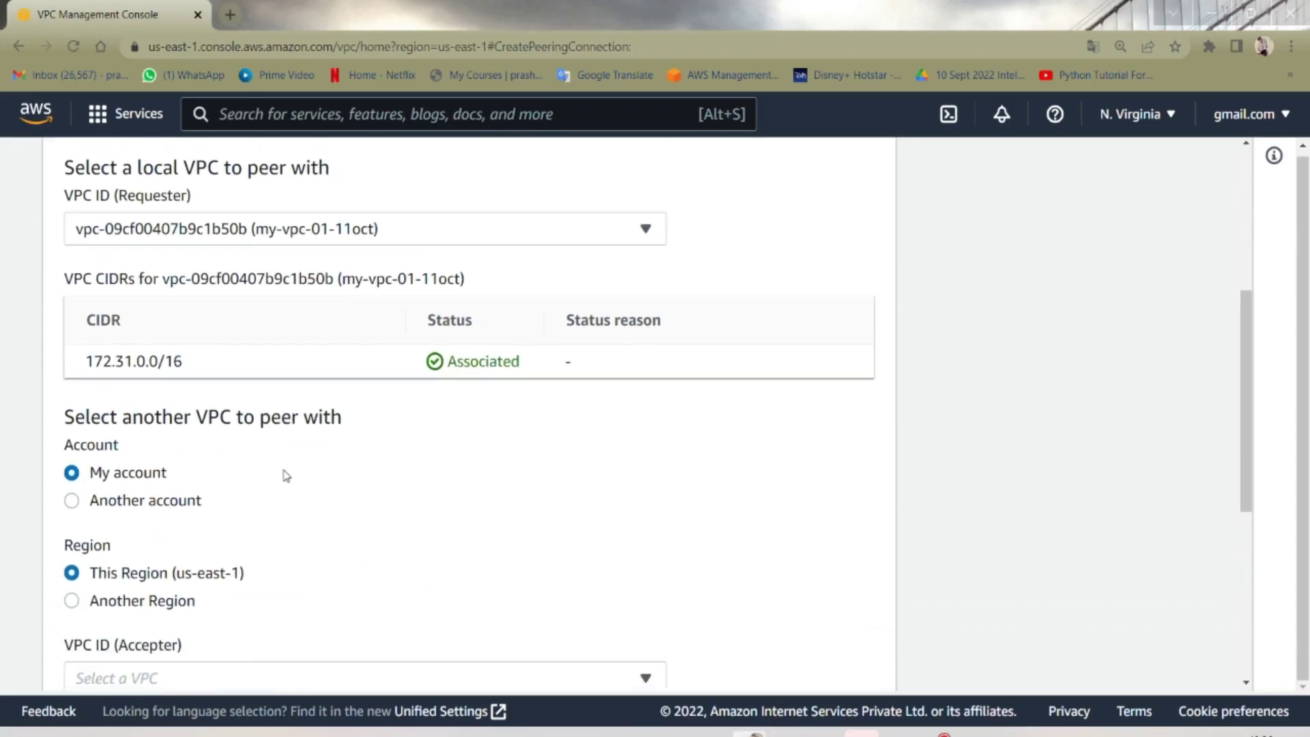
pyautogui.scroll(-1, 180, 483)
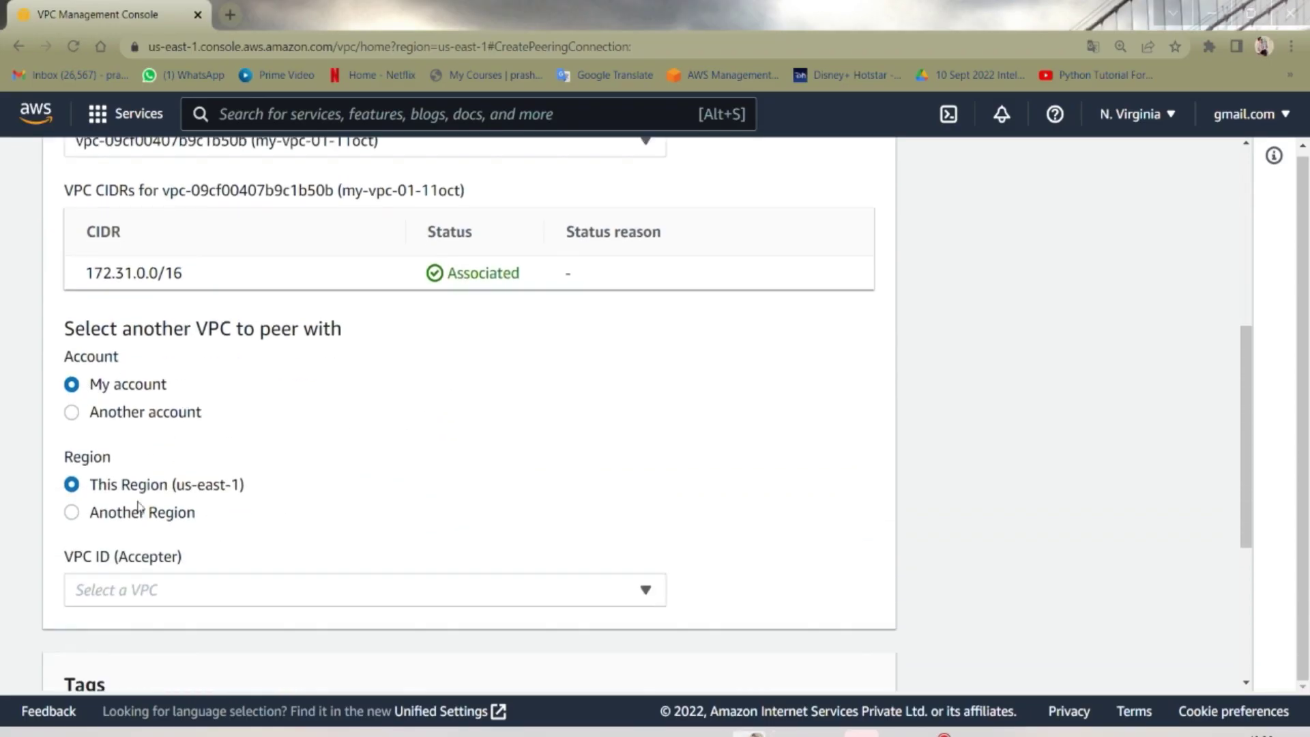
pyautogui.scroll(-2, 243, 505)
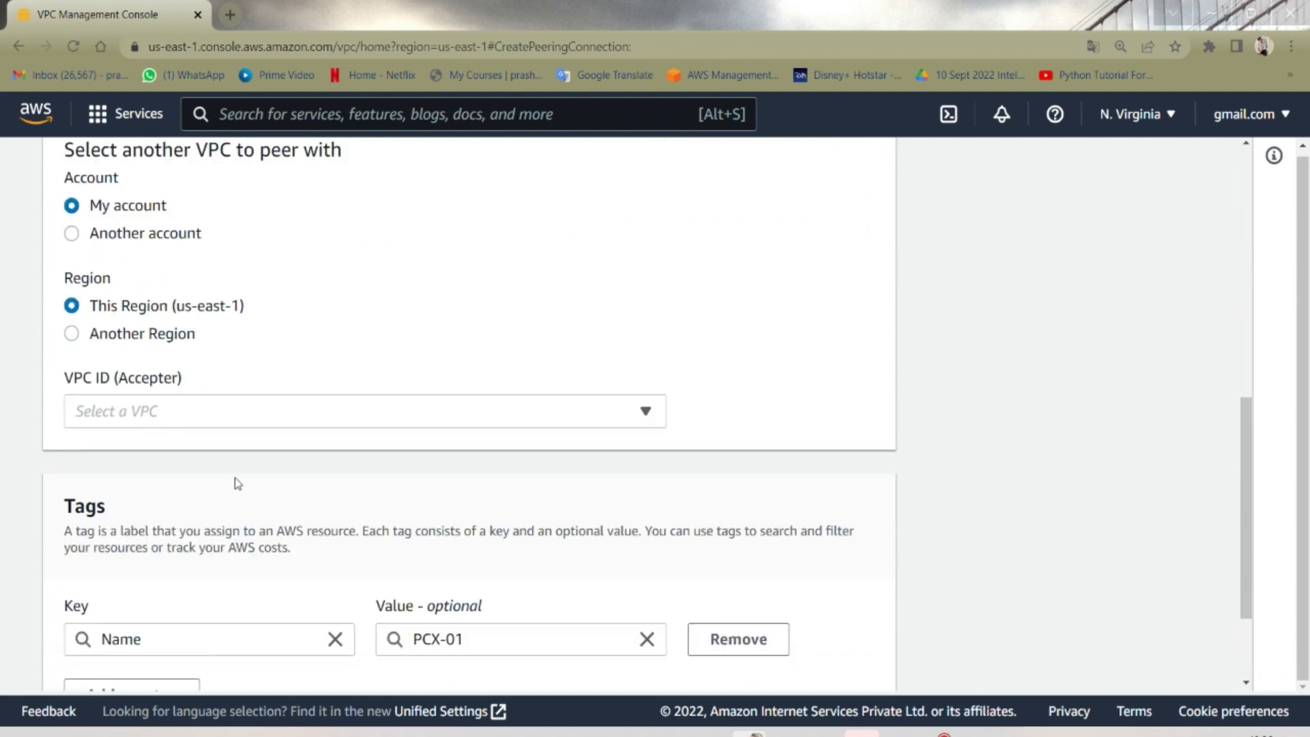
pyautogui.click(270, 423)
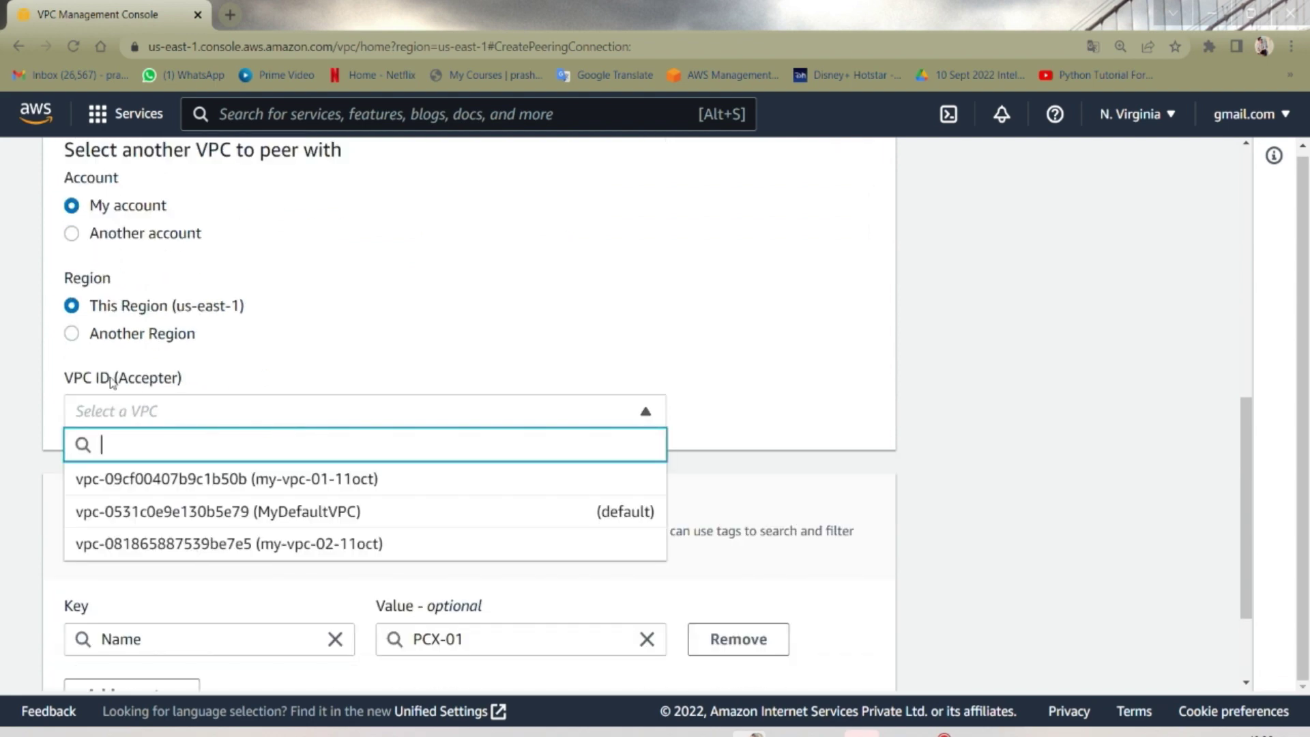
pyautogui.click(321, 546)
pyautogui.scroll(-2, 156, 401)
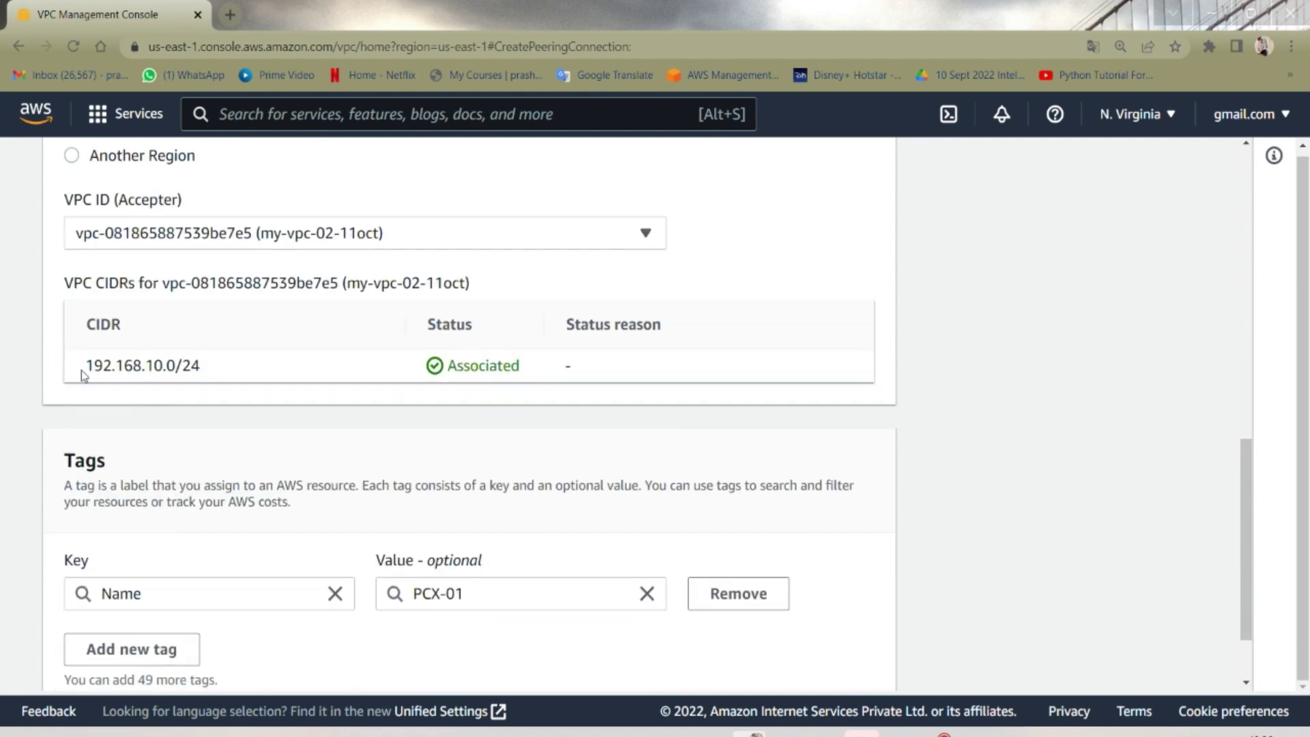
pyautogui.scroll(-1, 335, 381)
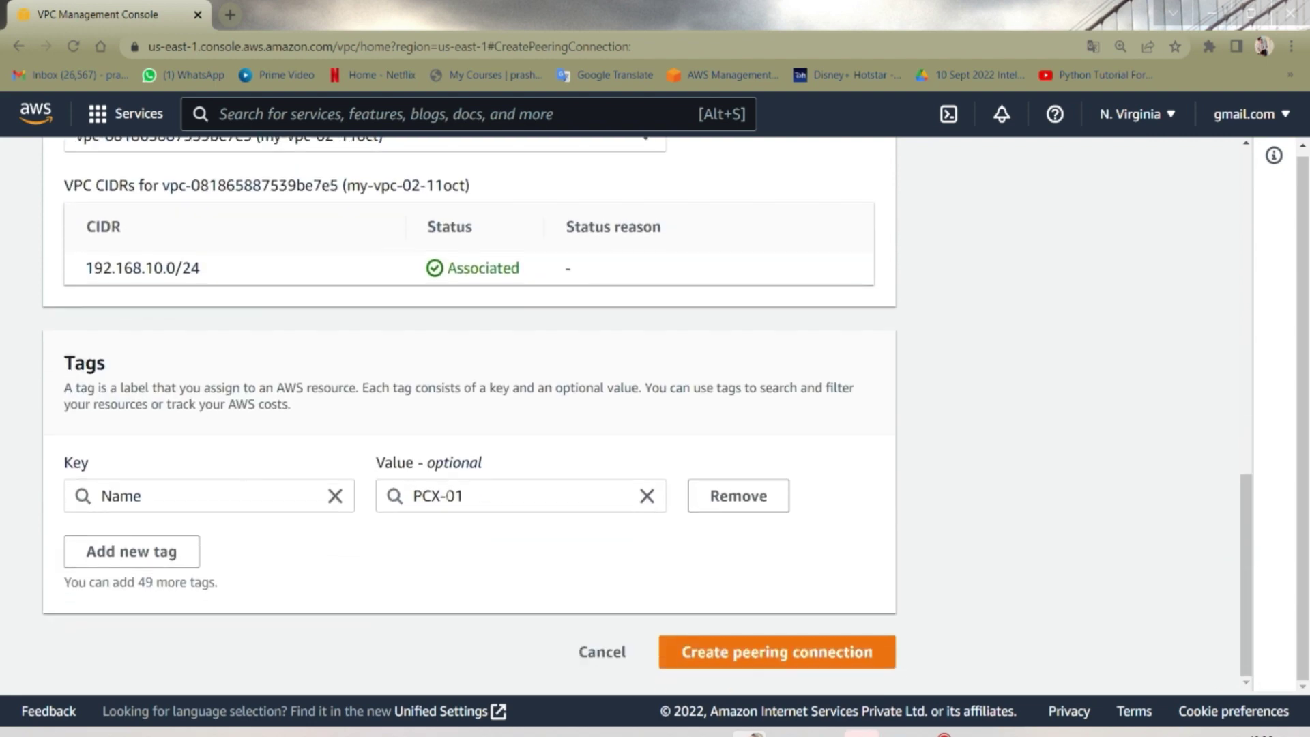
pyautogui.click(761, 658)
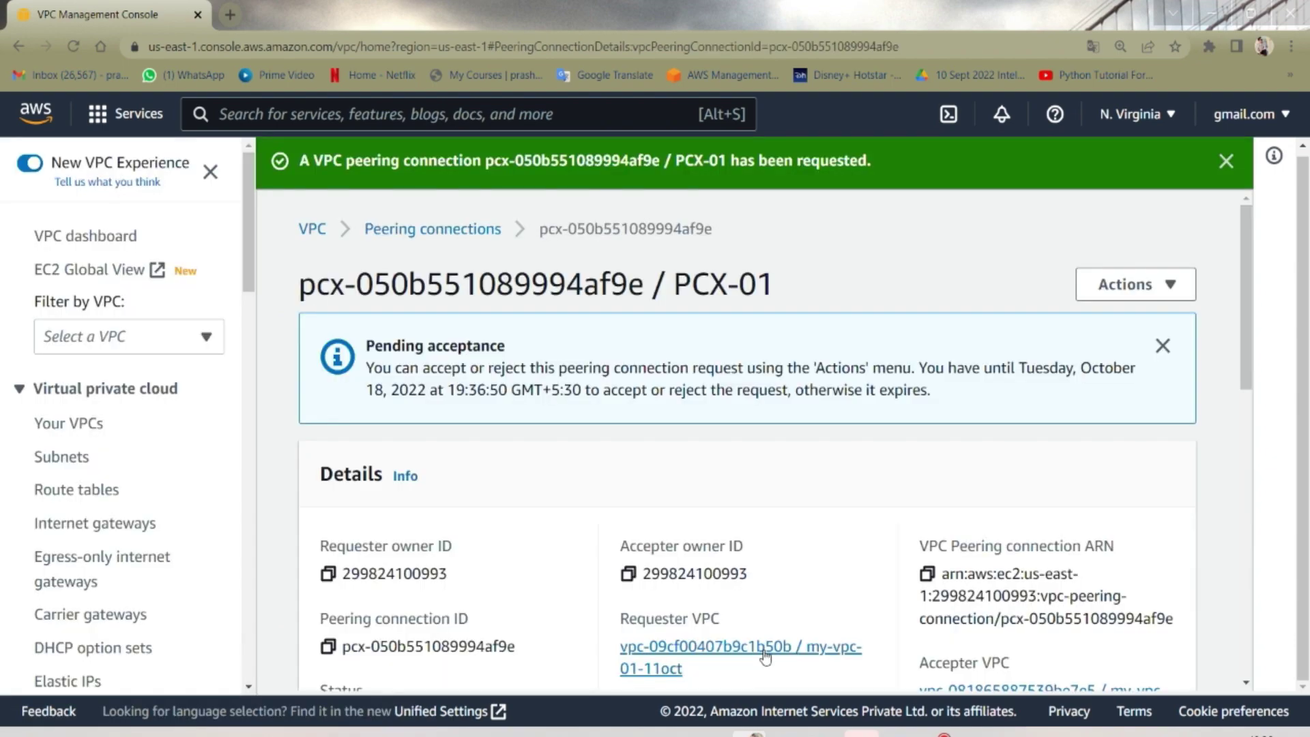
# - Accept the pending peering request for PCX-01 and review the connection's details
pyautogui.hotkey('alt', 'Tab')
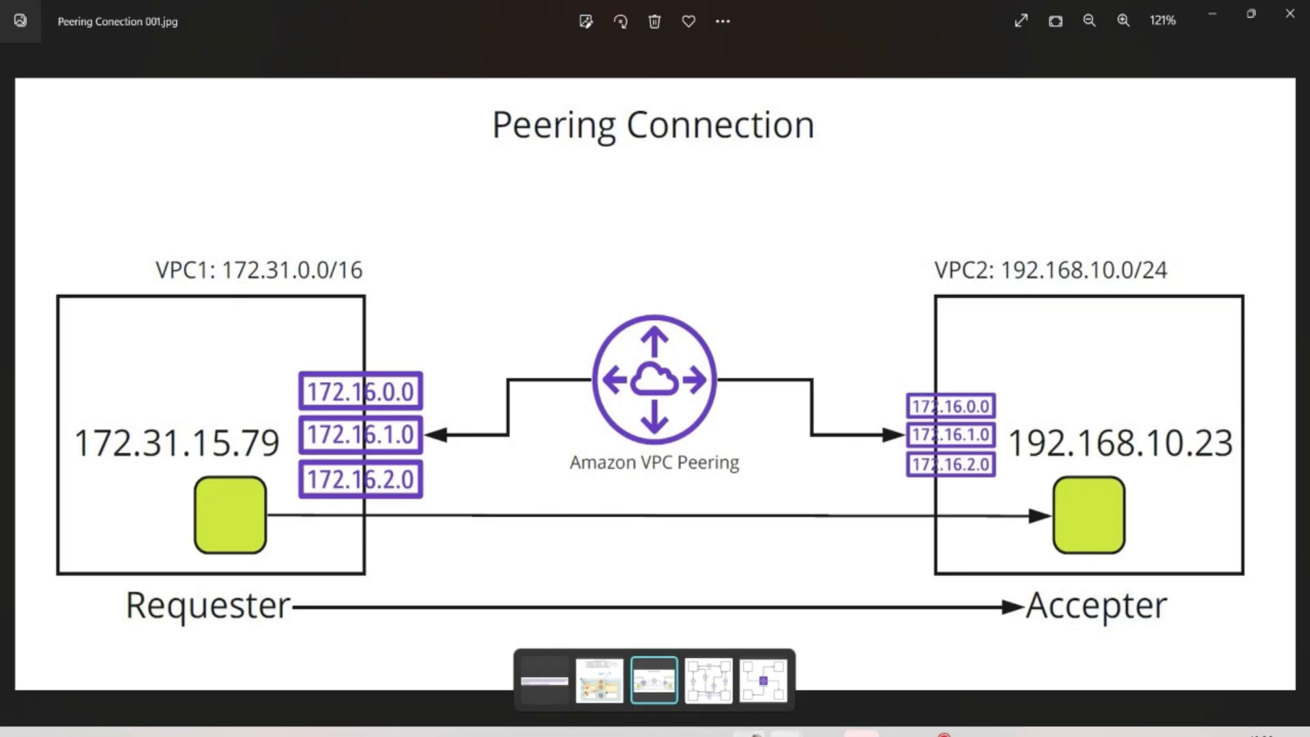
pyautogui.hotkey('alt', 'Tab')
pyautogui.moveTo(366, 345); pyautogui.dragTo(488, 371)
pyautogui.click(522, 353)
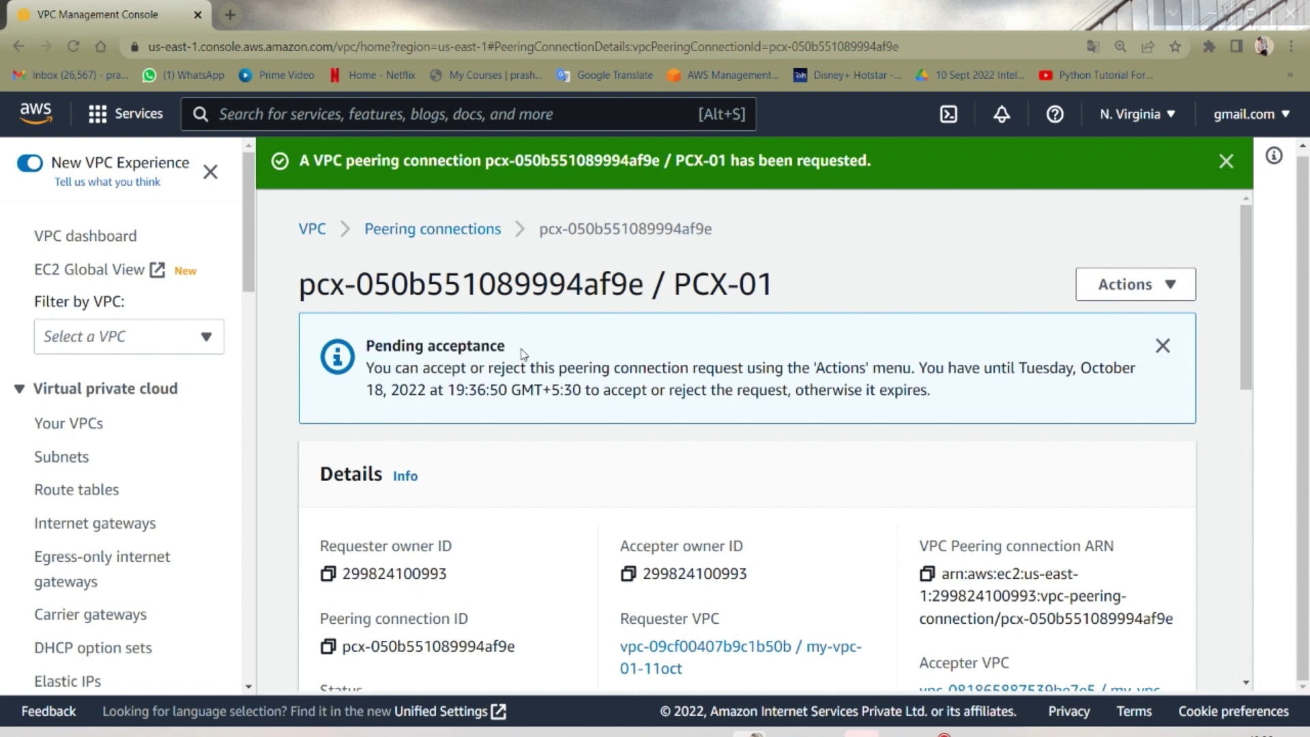
pyautogui.click(1133, 284)
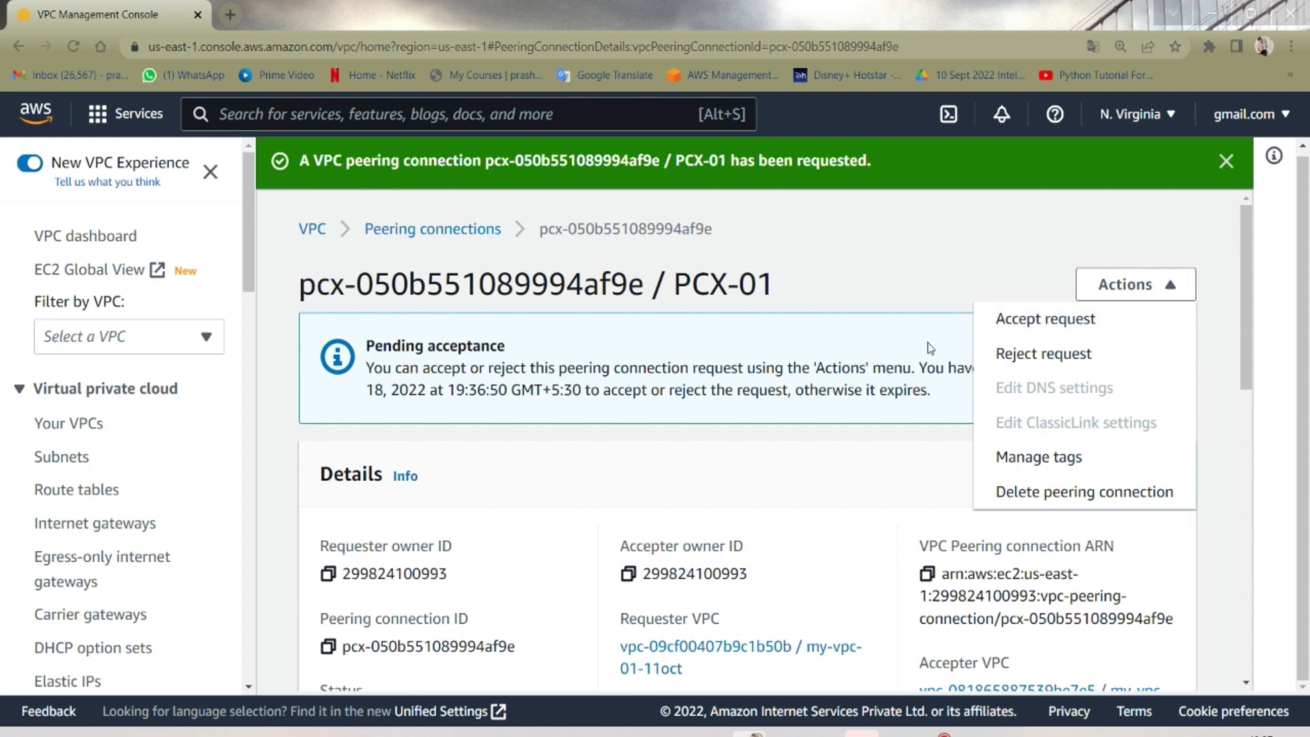
pyautogui.click(1034, 324)
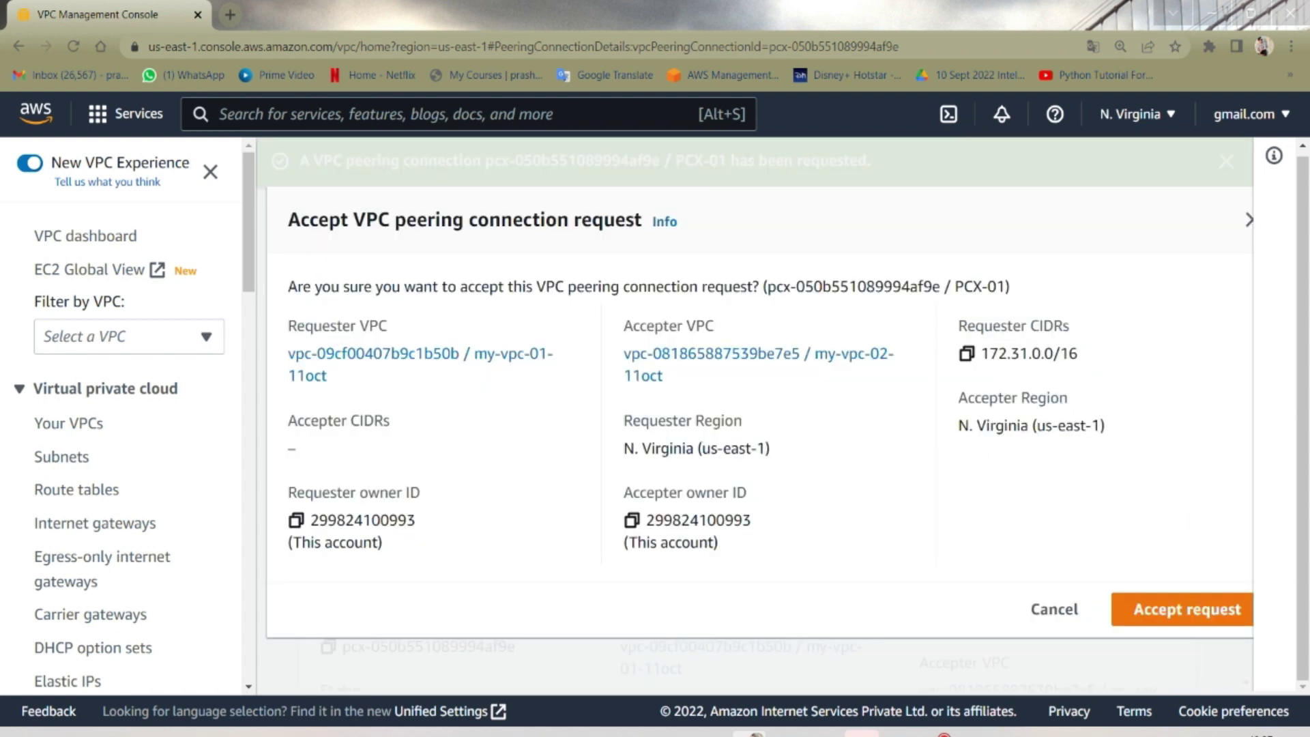
pyautogui.click(1178, 598)
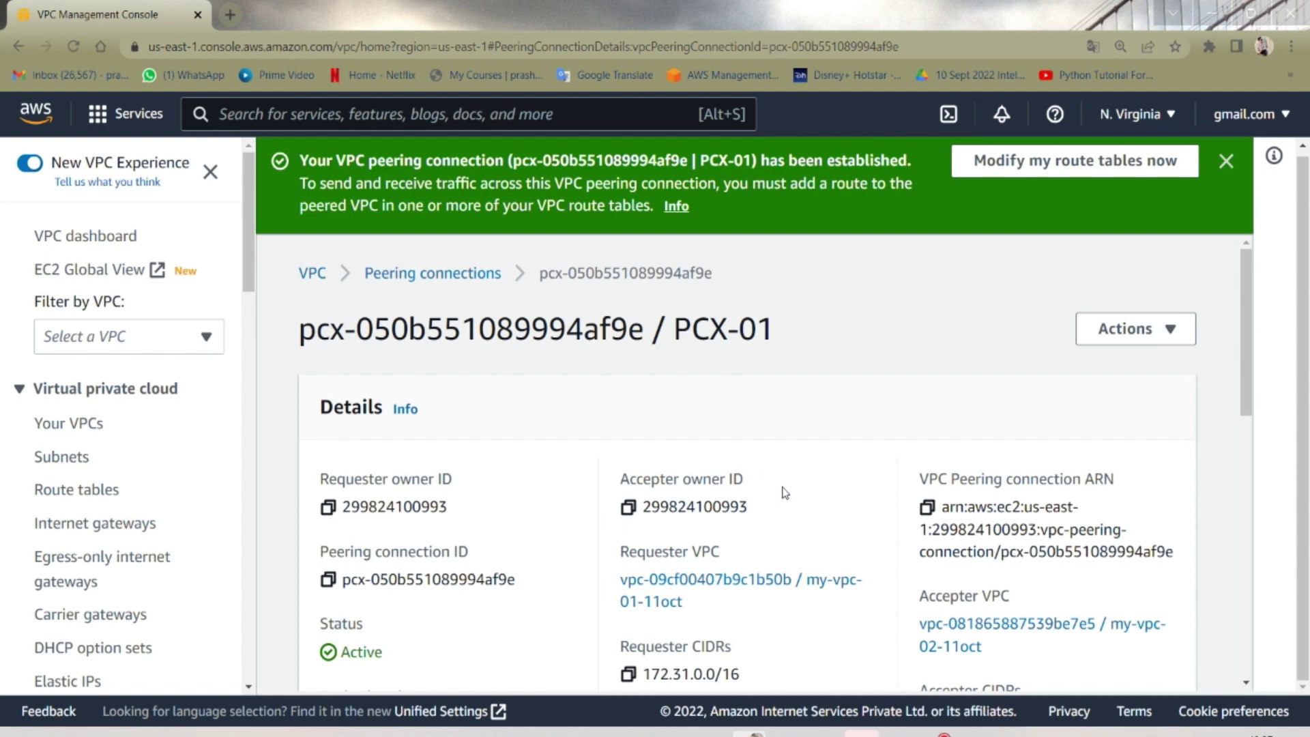
pyautogui.scroll(-1, 581, 374)
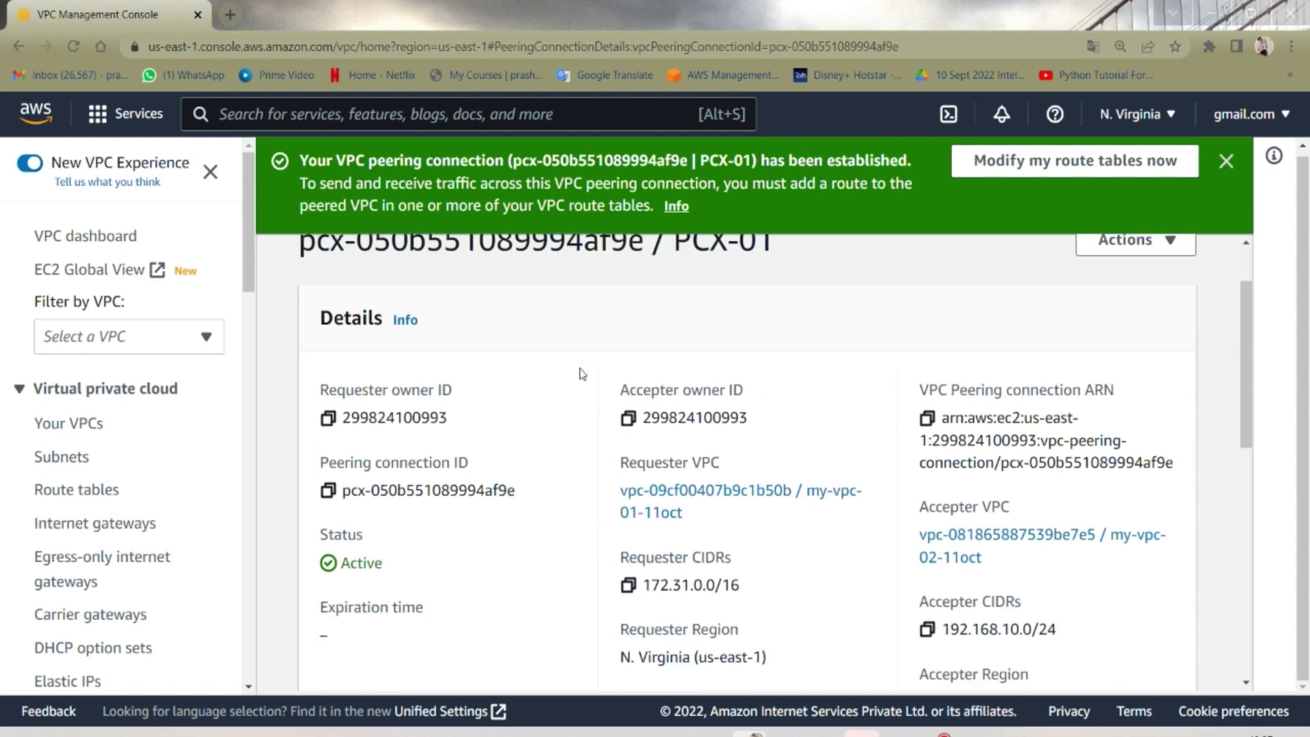
pyautogui.scroll(1, 515, 429)
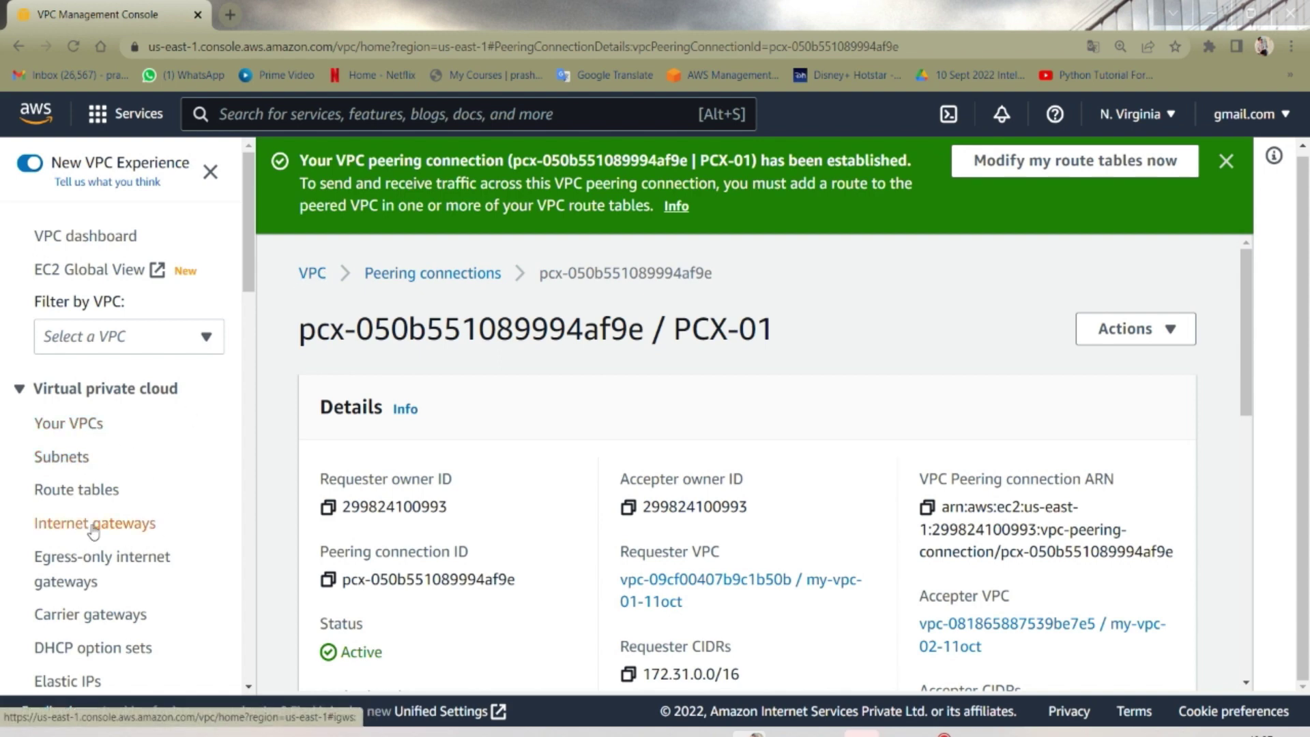
# - Open the route tables list and examine which VPC each table belongs to, consulting the Peering Conection 001.jpg diagram
pyautogui.scroll(-1, 101, 626)
pyautogui.scroll(1, 79, 488)
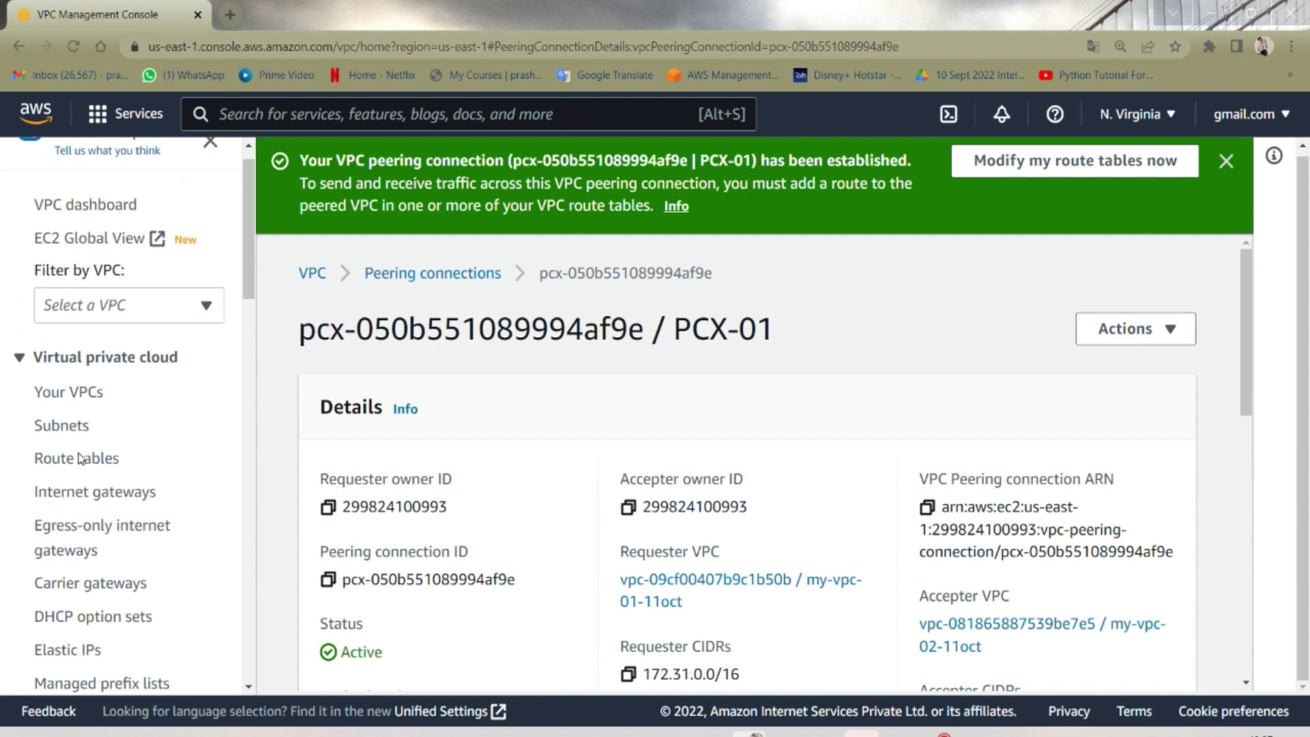
pyautogui.click(78, 497)
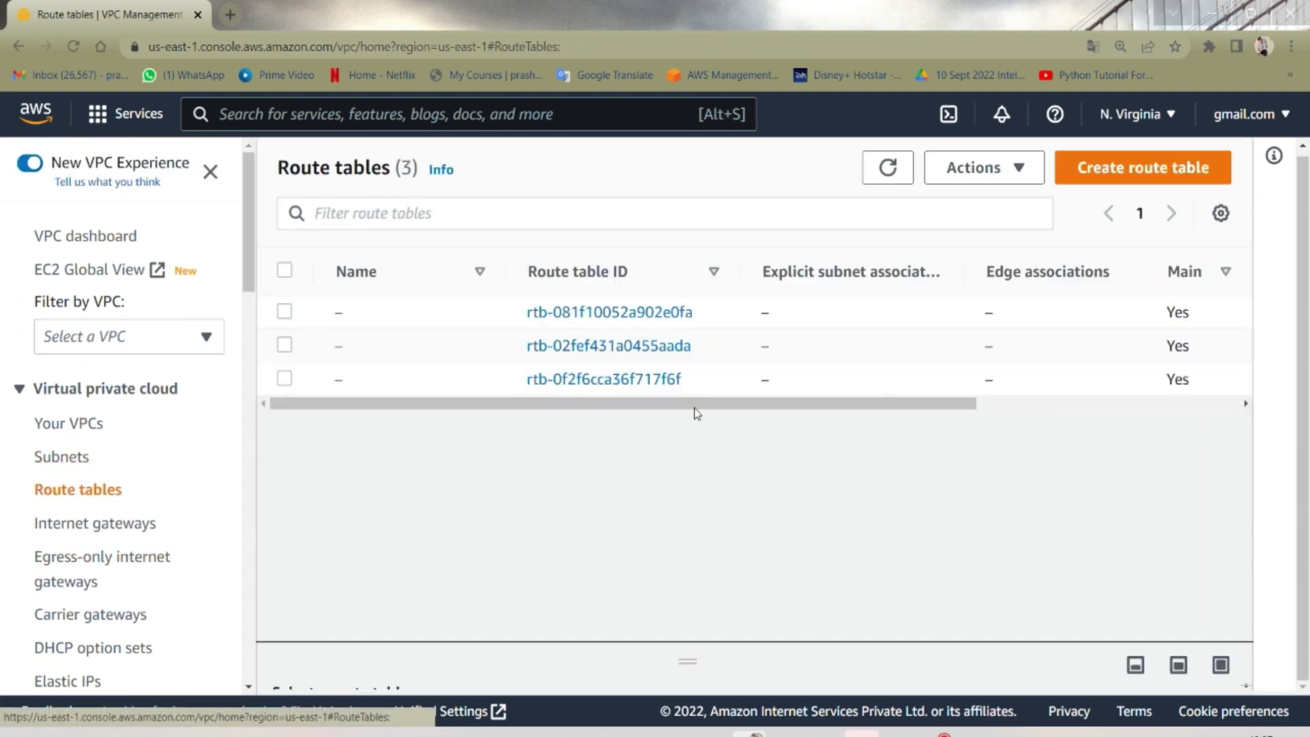
pyautogui.moveTo(566, 404); pyautogui.dragTo(933, 438)
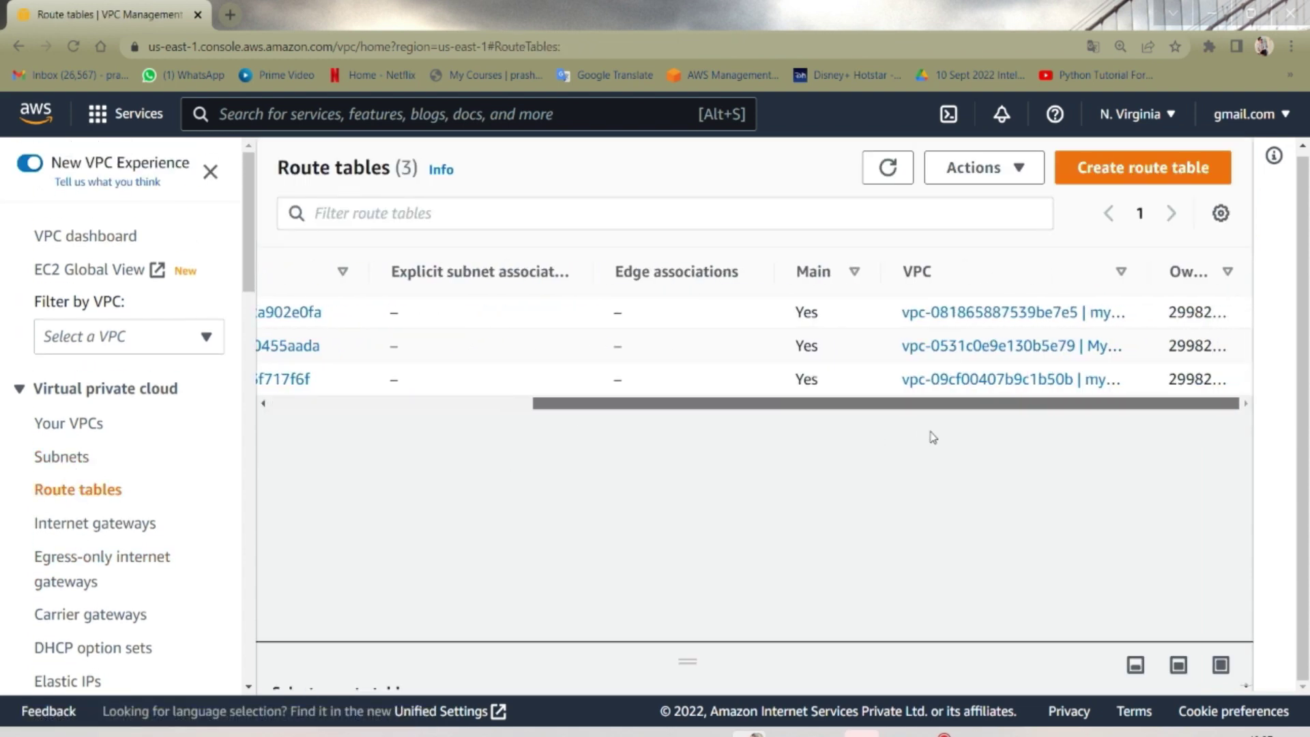
pyautogui.moveTo(1138, 272); pyautogui.dragTo(1243, 306)
pyautogui.moveTo(1120, 402); pyautogui.dragTo(1182, 403)
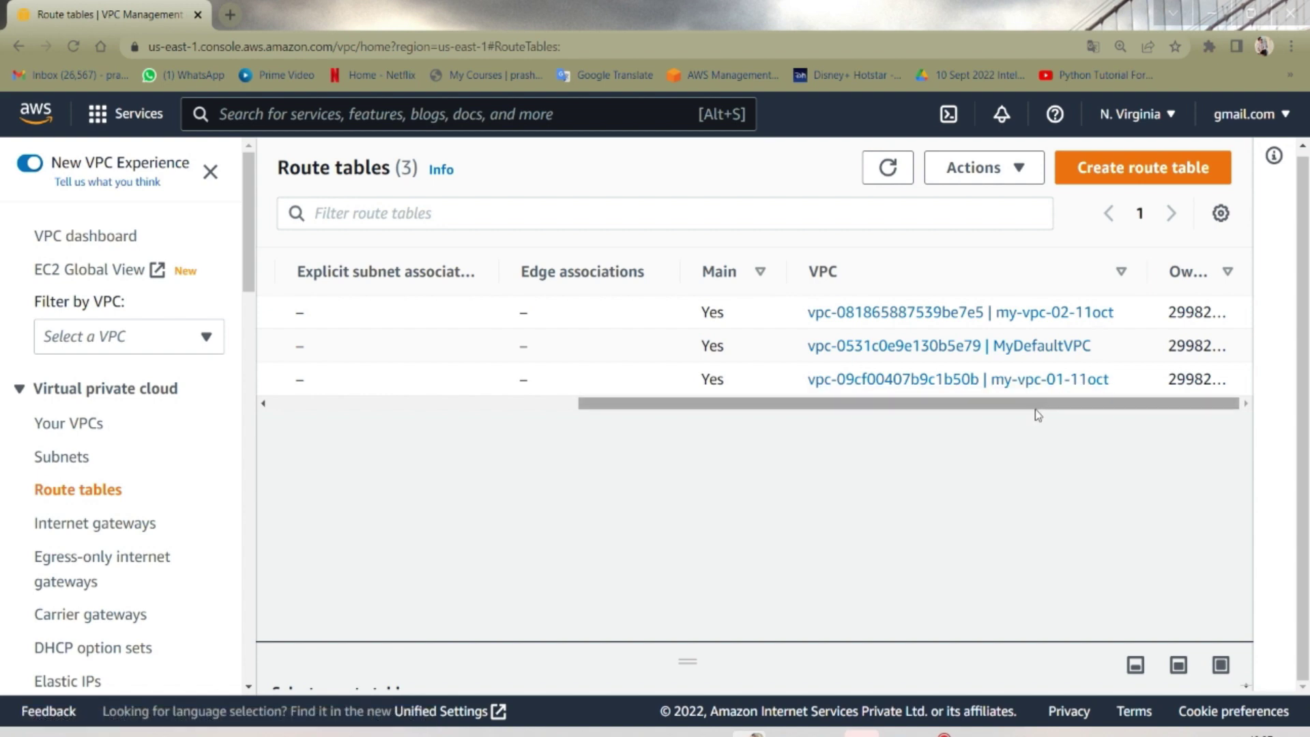
pyautogui.moveTo(1029, 408); pyautogui.dragTo(649, 406)
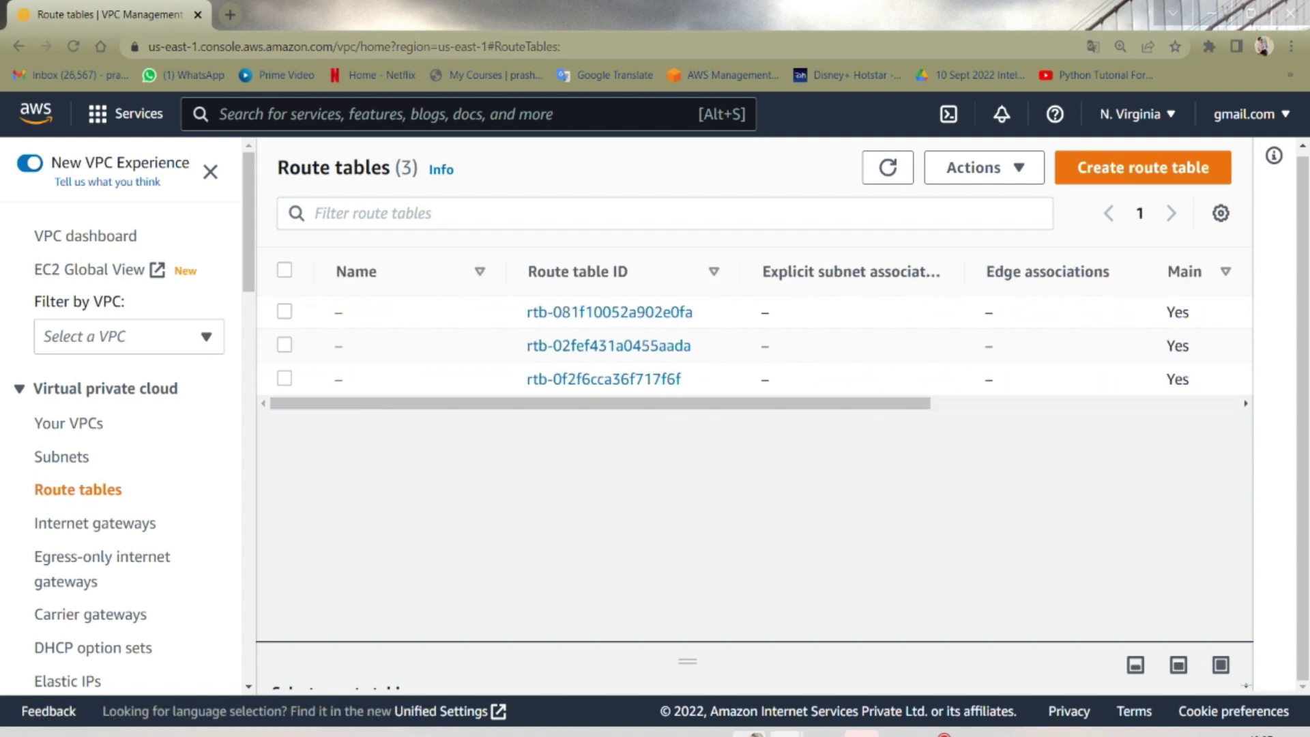
pyautogui.moveTo(784, 732)
pyautogui.click(935, 658)
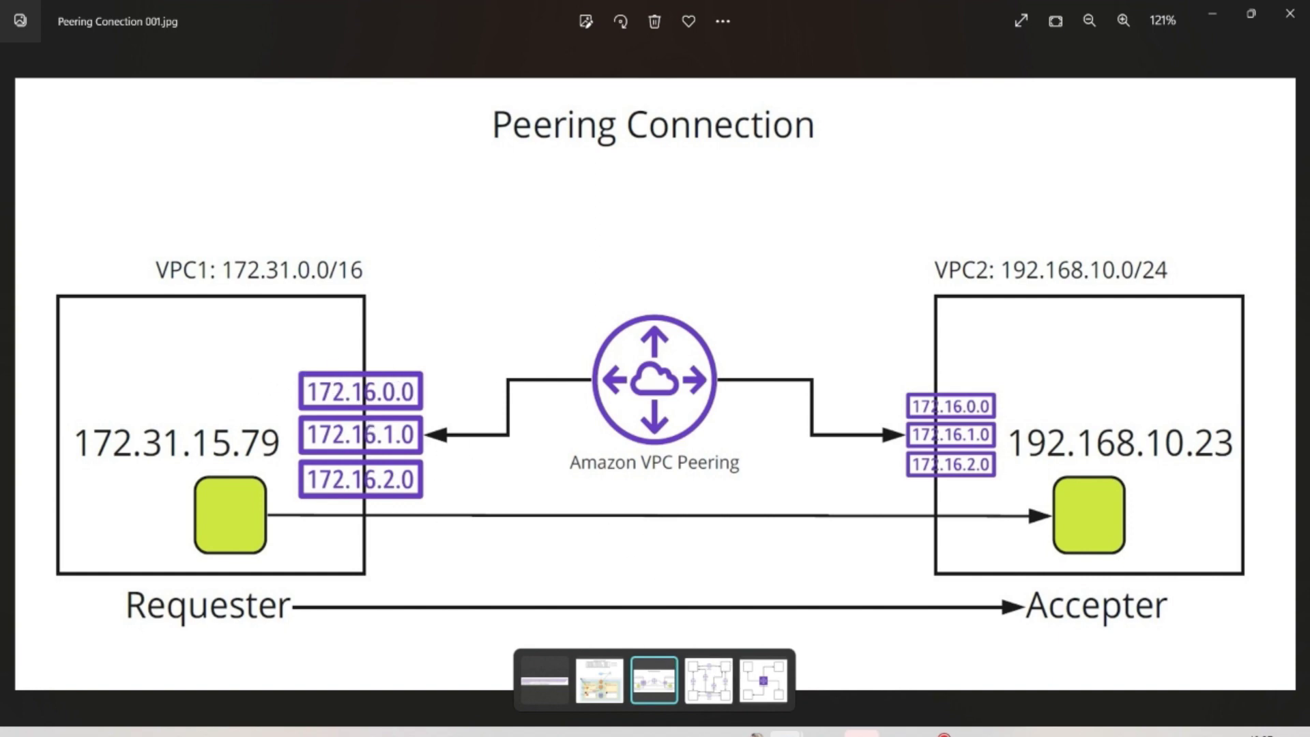
pyautogui.click(749, 732)
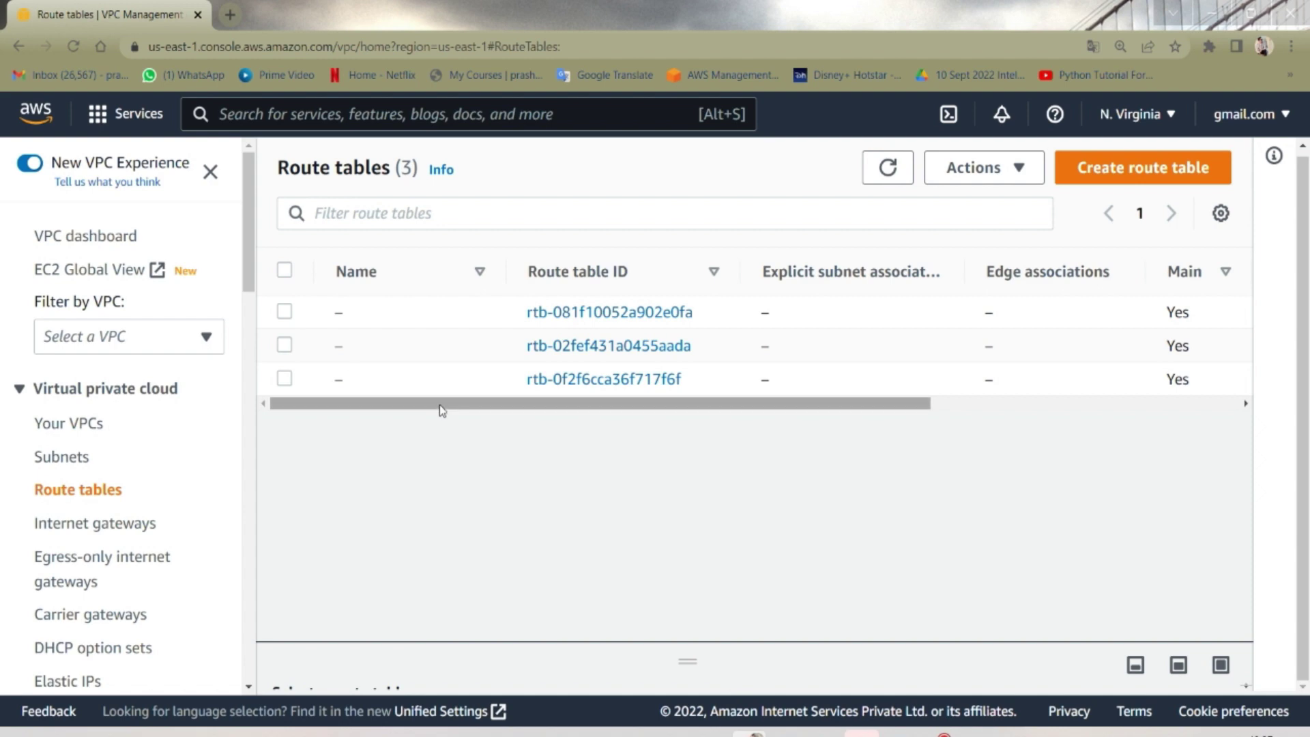
# - Name the route table of my-vpc-01-11oct RouteTable01
pyautogui.moveTo(441, 408); pyautogui.dragTo(798, 404)
pyautogui.moveTo(1038, 404); pyautogui.dragTo(470, 414)
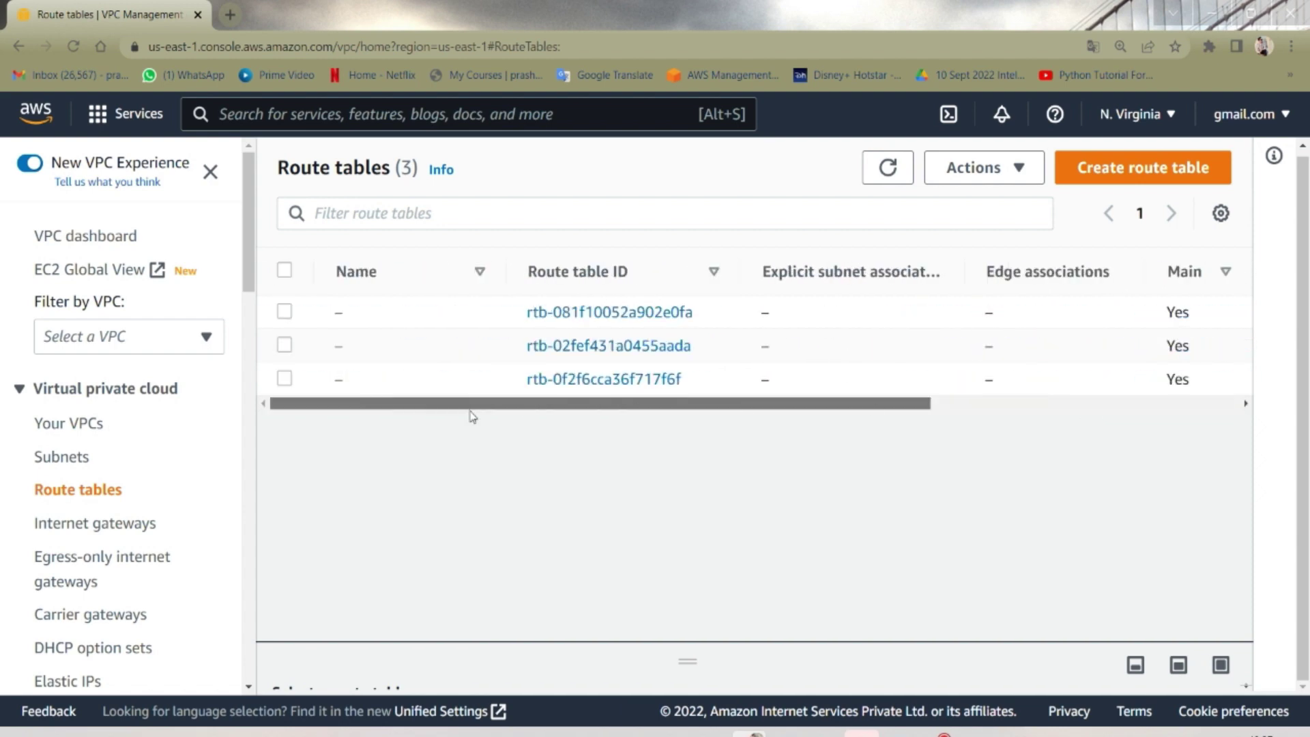
pyautogui.click(355, 378)
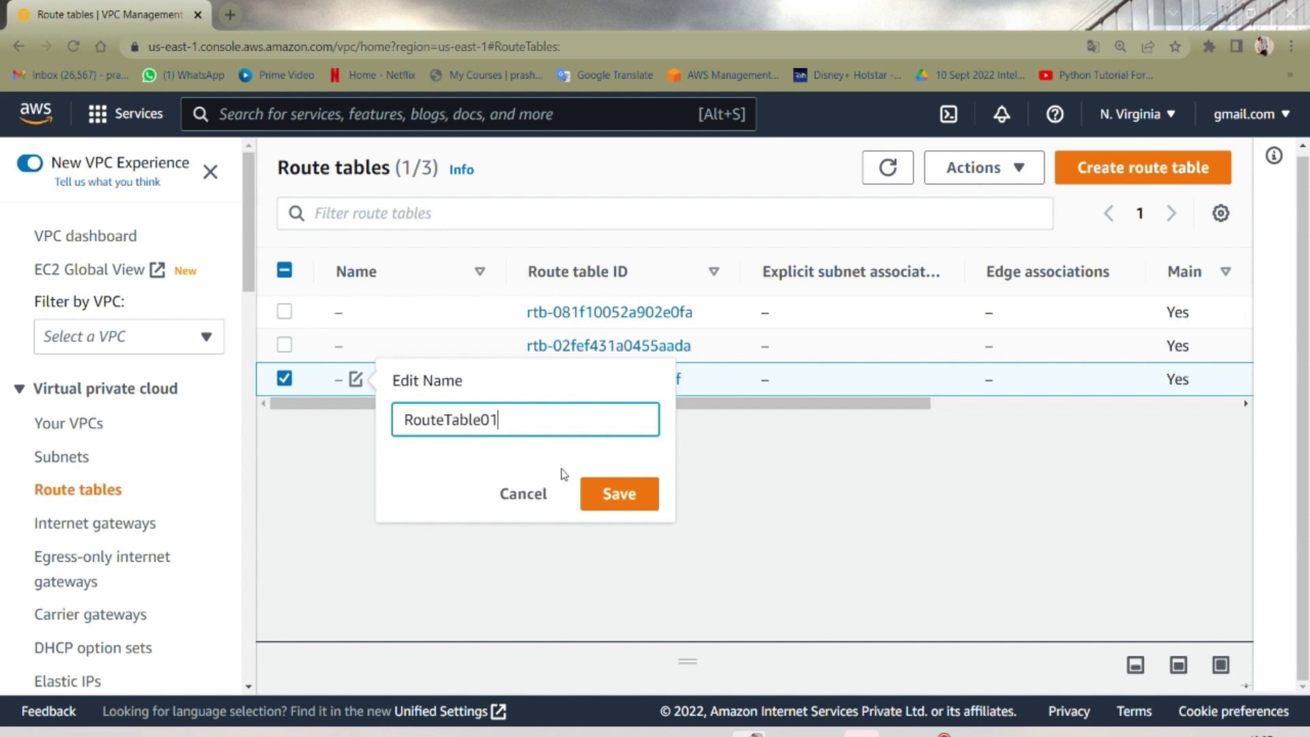
pyautogui.click(609, 496)
# - Name the route table of my-vpc-02-11oct RouteTable02
pyautogui.moveTo(685, 411); pyautogui.dragTo(602, 419)
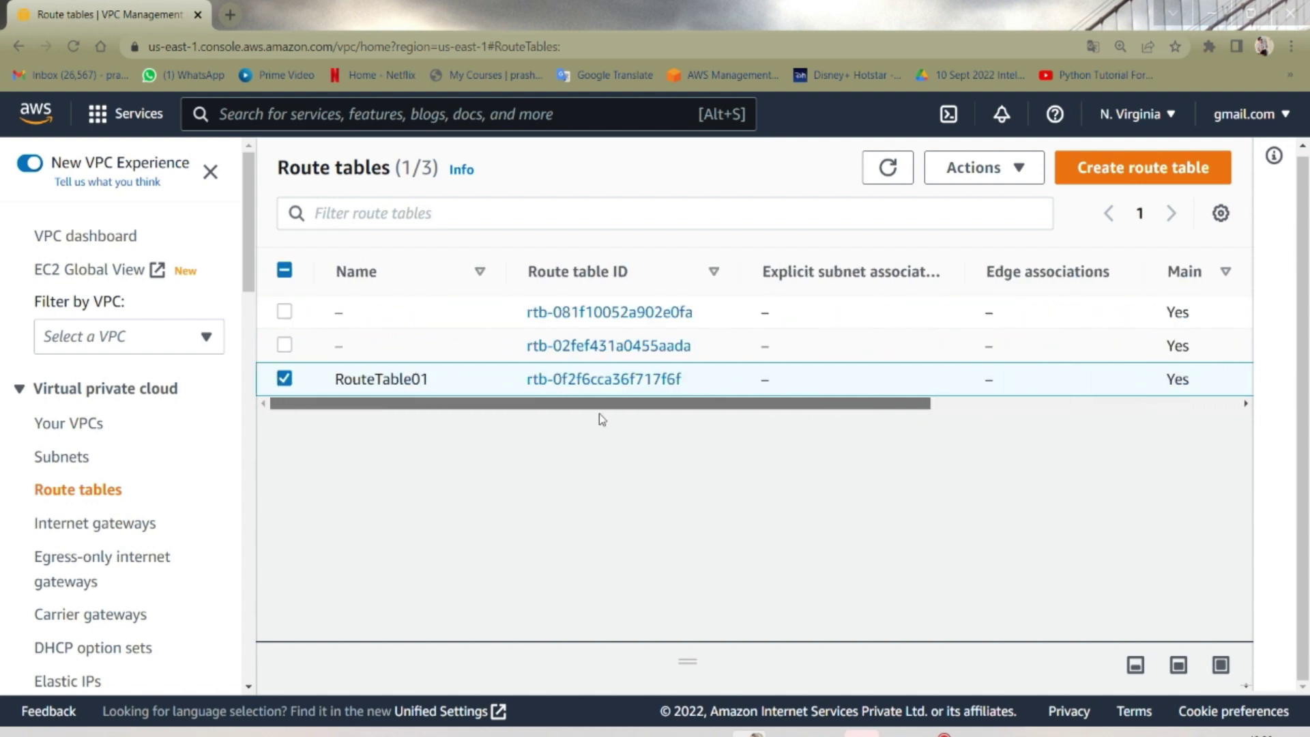
pyautogui.click(356, 313)
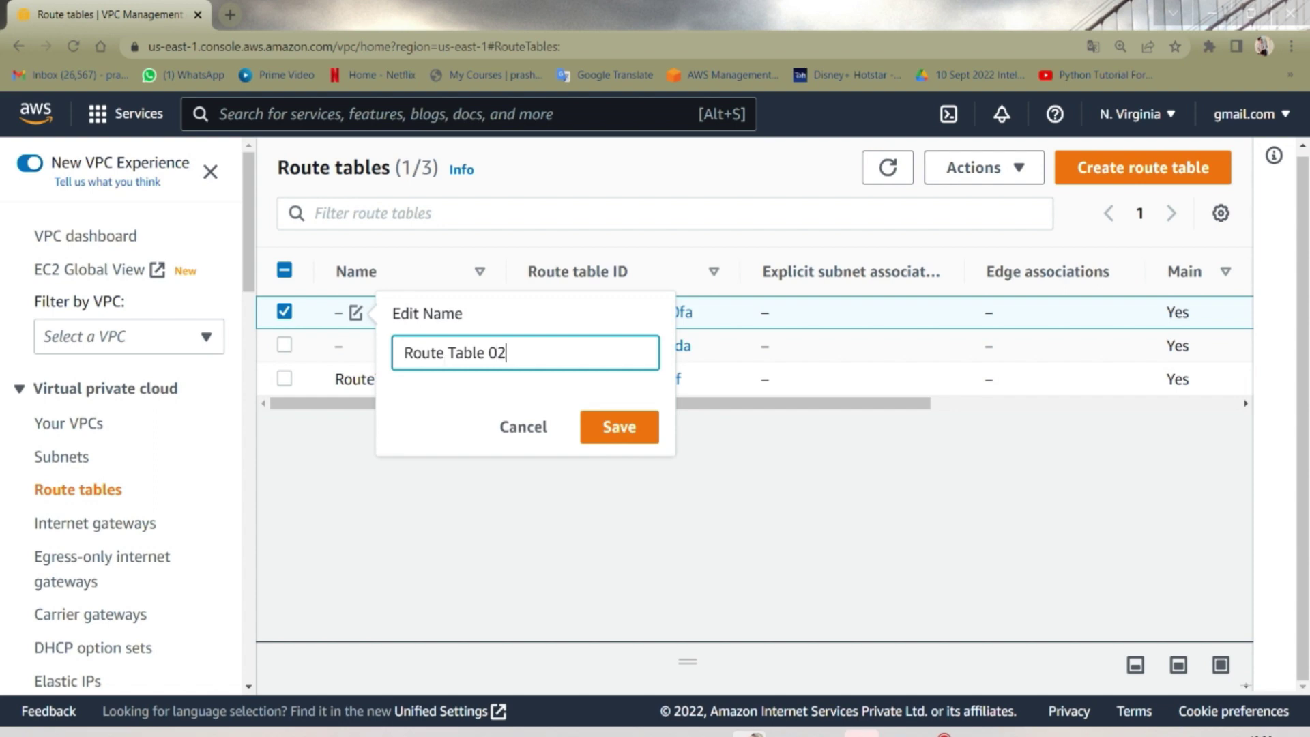
pyautogui.press('BackSpace')
pyautogui.press('Left')
pyautogui.press('BackSpace')
pyautogui.click(606, 424)
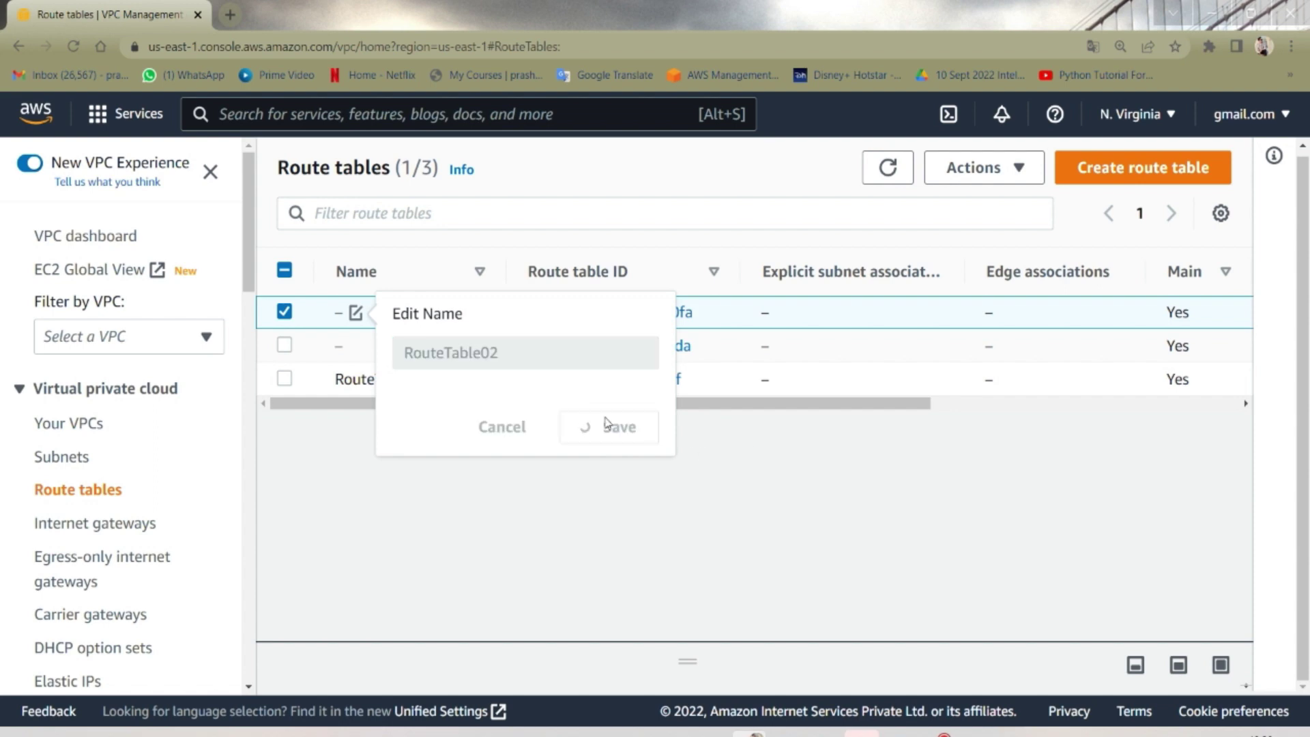
# - Open the routes of RouteTable01 for editing and add a blank route
pyautogui.moveTo(356, 403)
pyautogui.mouseDown()
pyautogui.moveTo(525, 394)
pyautogui.moveTo(355, 396)
pyautogui.mouseUp()
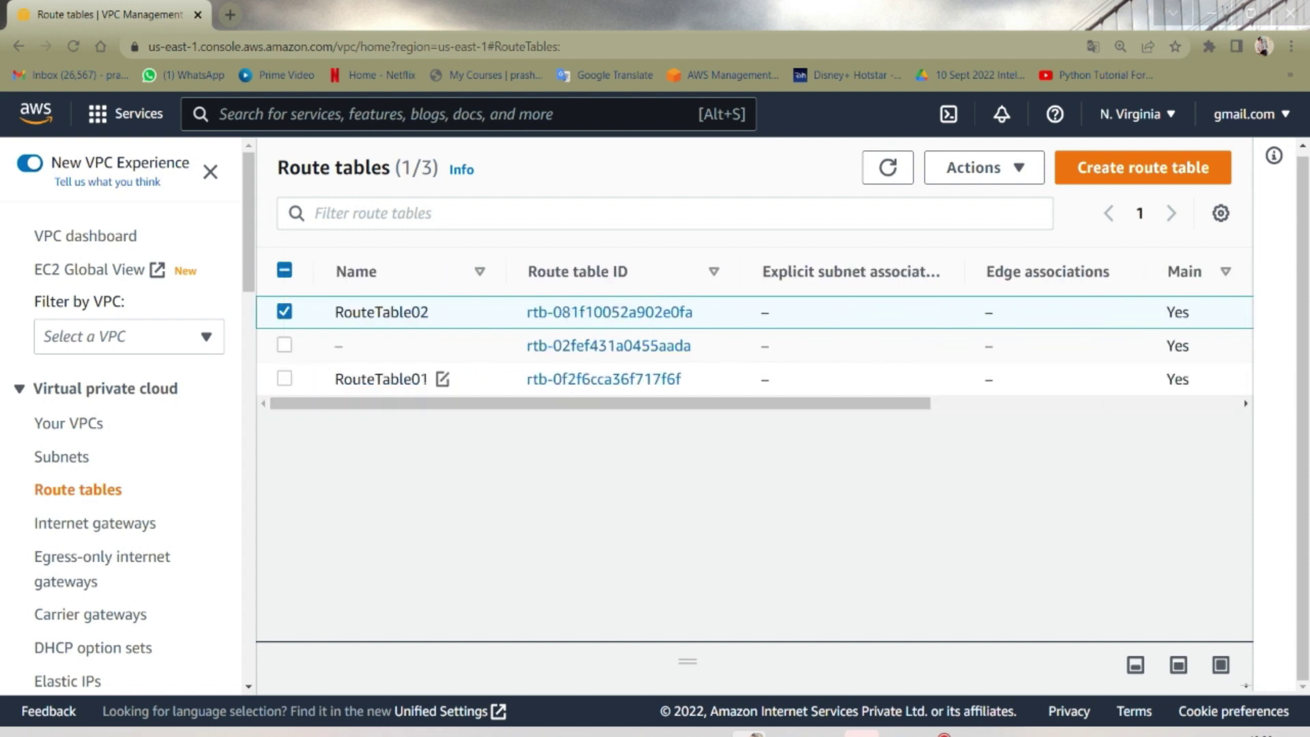
pyautogui.click(475, 382)
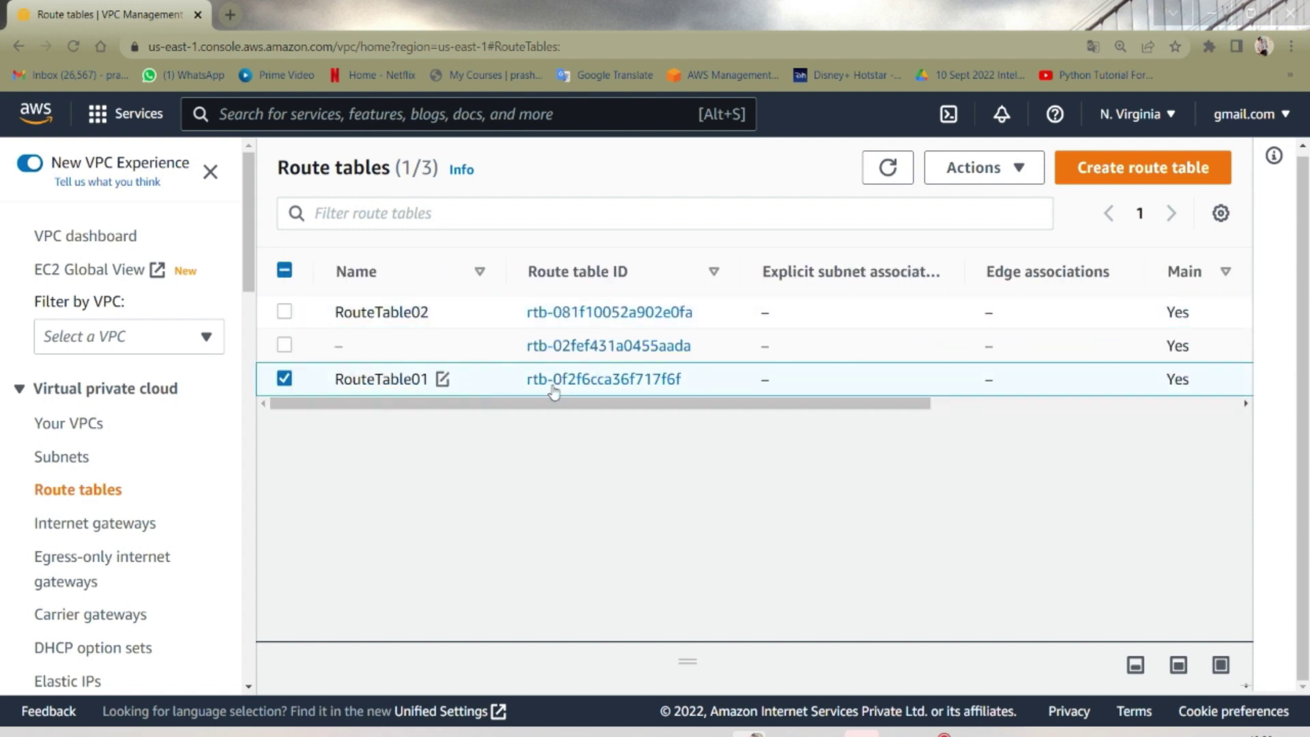
pyautogui.click(592, 380)
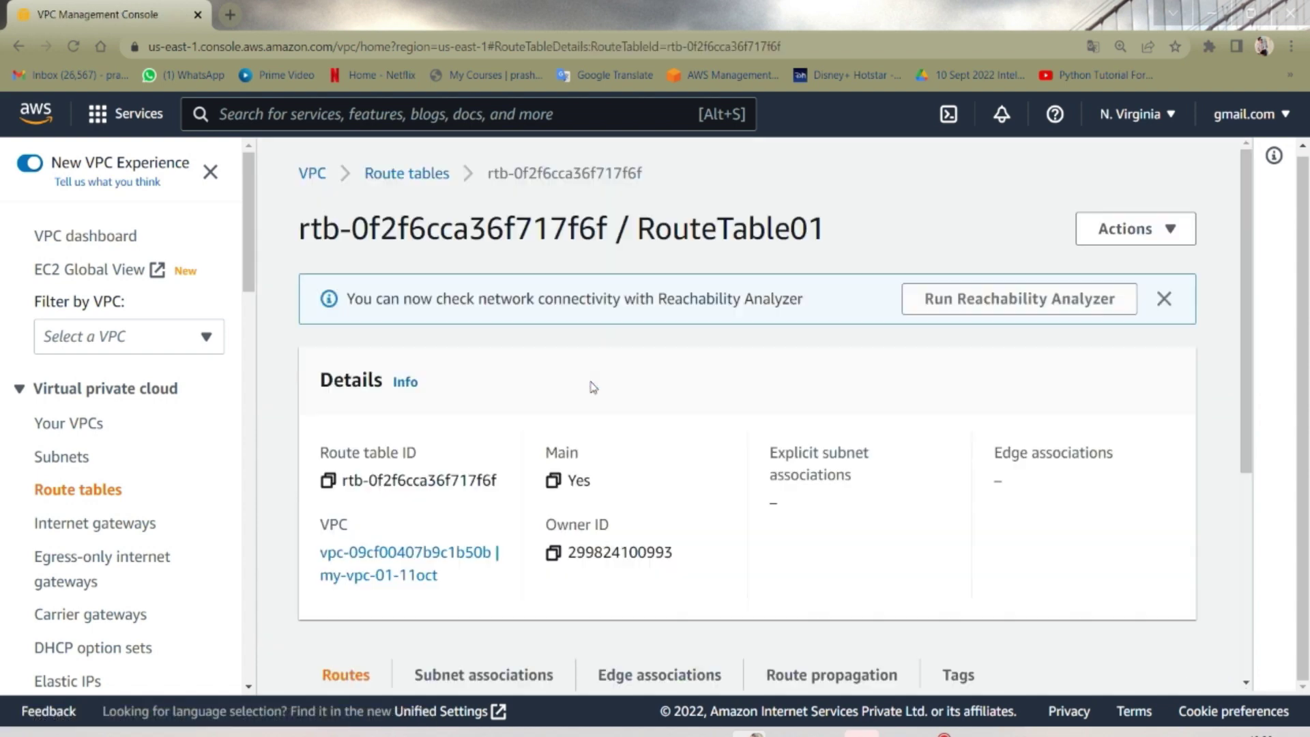
pyautogui.scroll(-5, 593, 412)
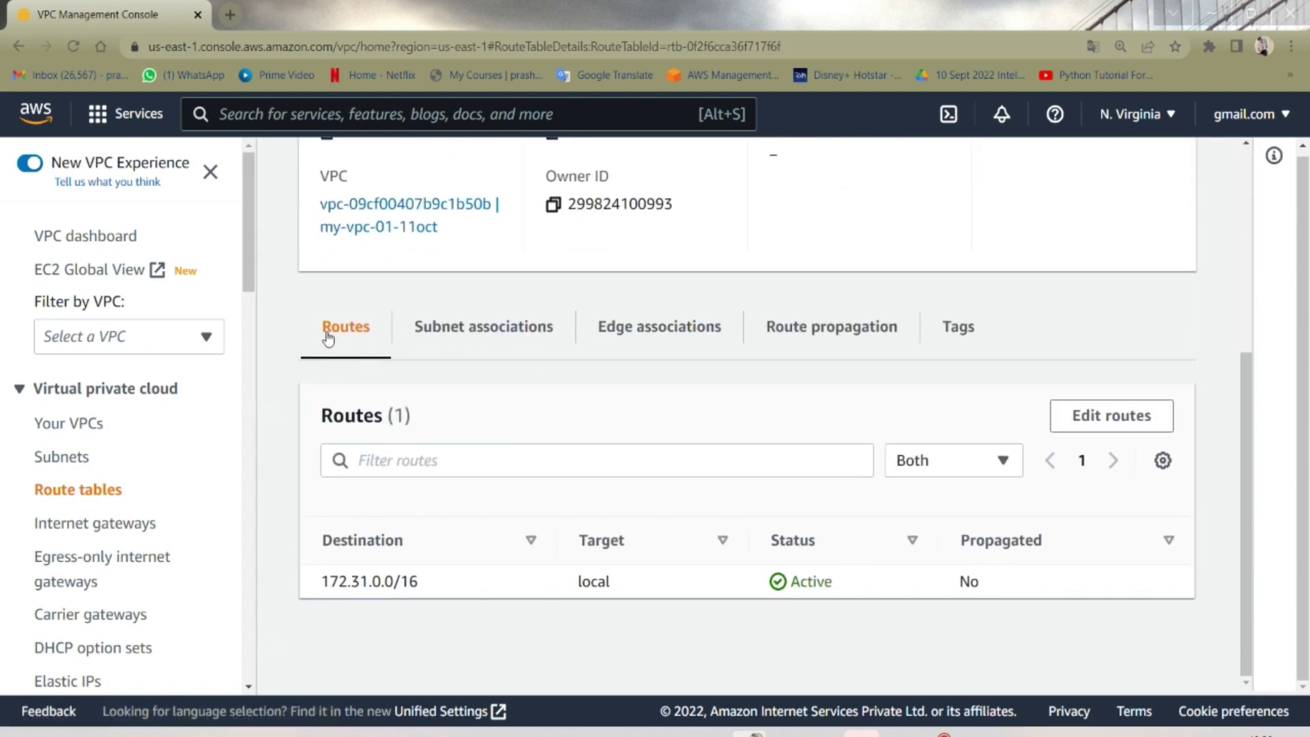
pyautogui.click(1112, 416)
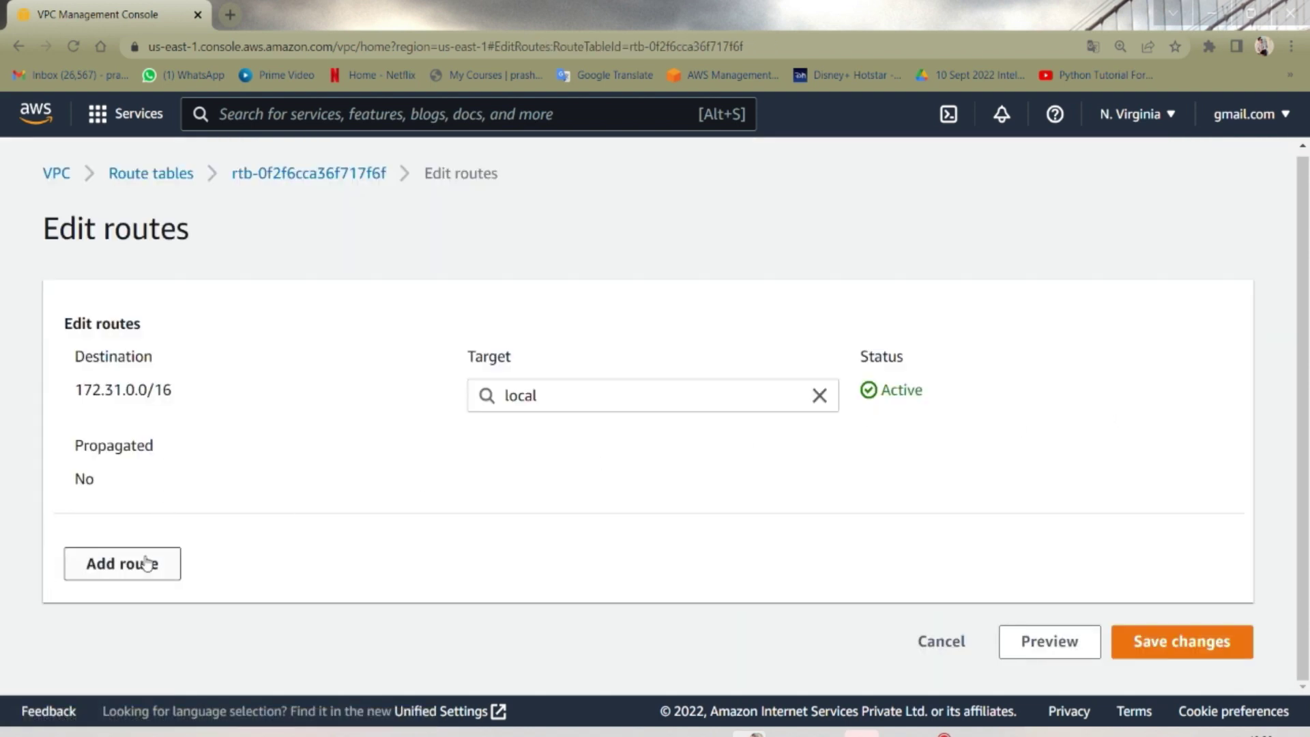
pyautogui.click(142, 566)
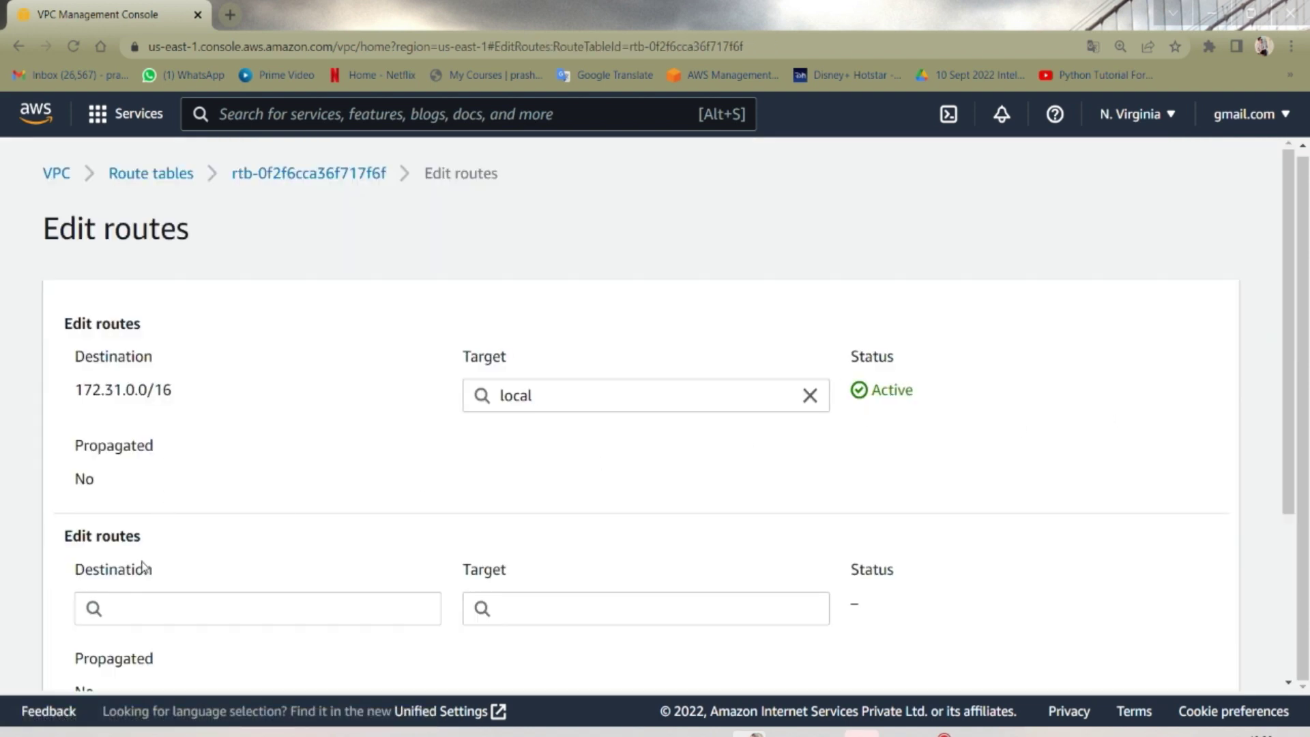
pyautogui.scroll(-3, 219, 511)
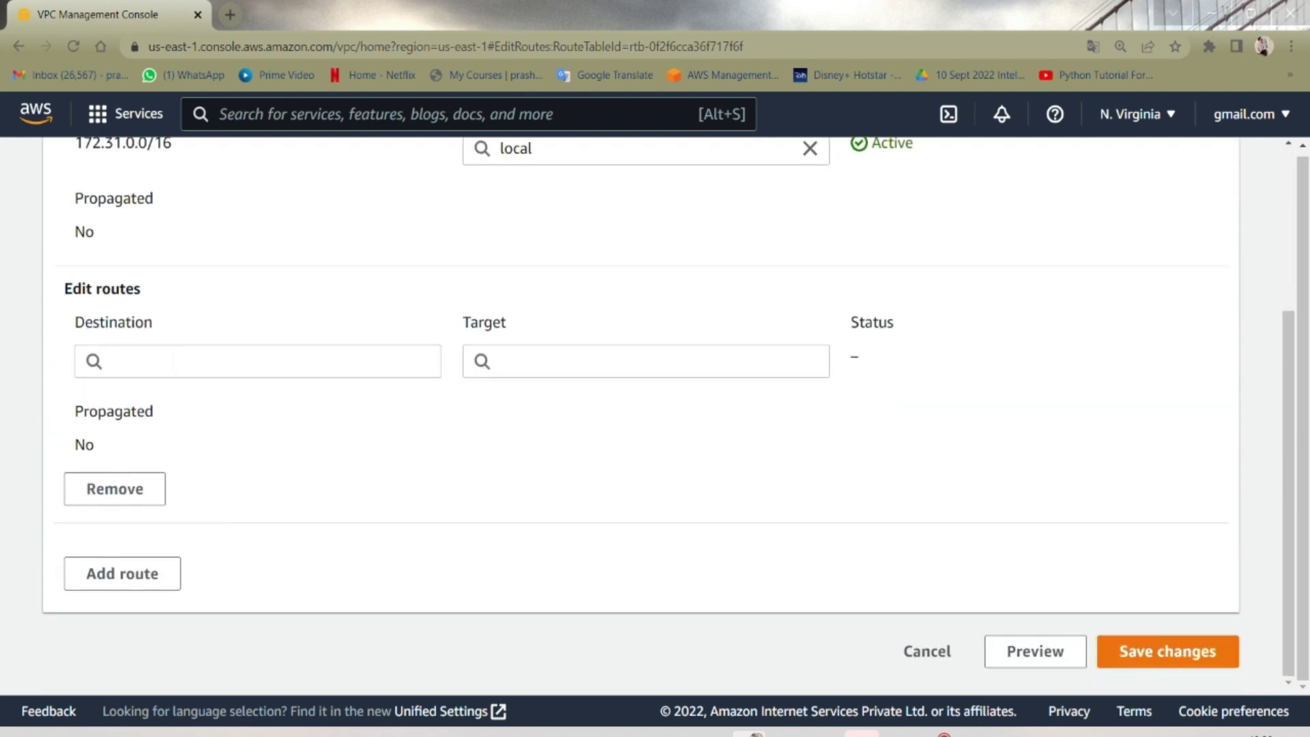
# - Try to set the new route's destination to 0.0.0.0/0 with an internet gateway as its target
pyautogui.click(102, 363)
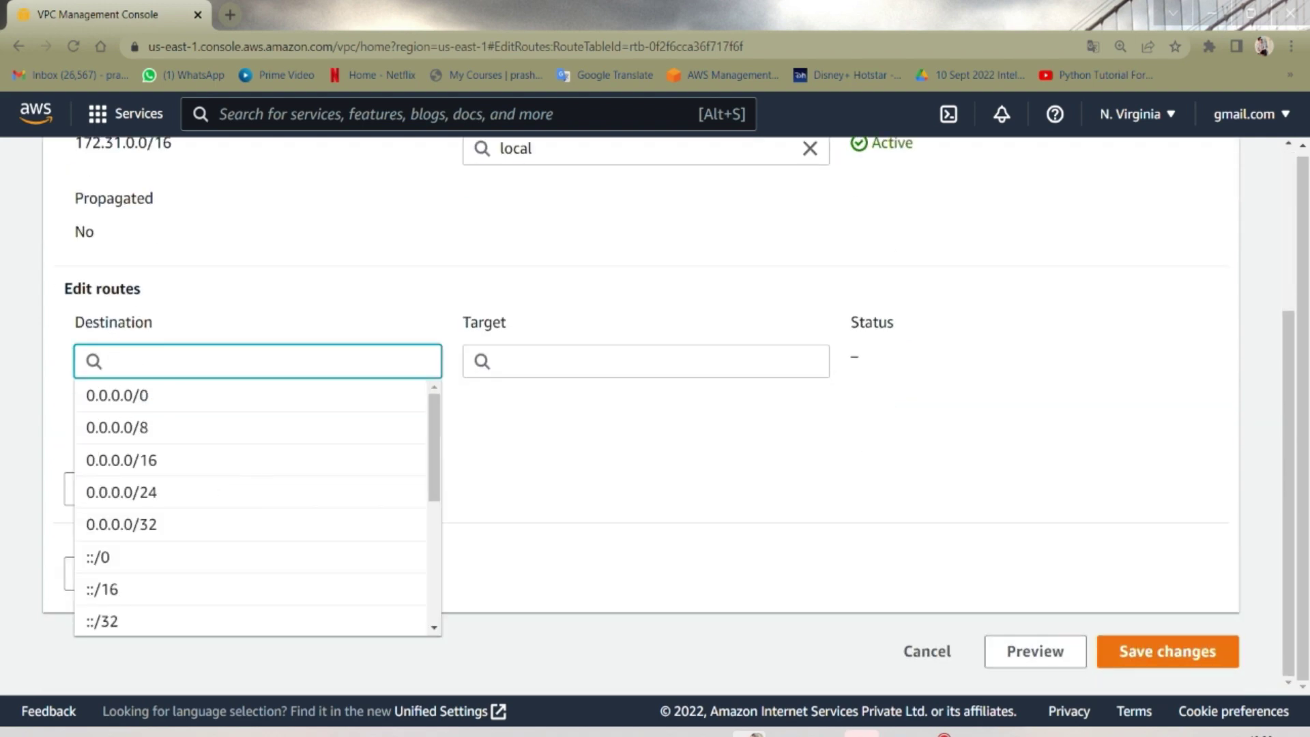
pyautogui.write('0.0.0.0/0')
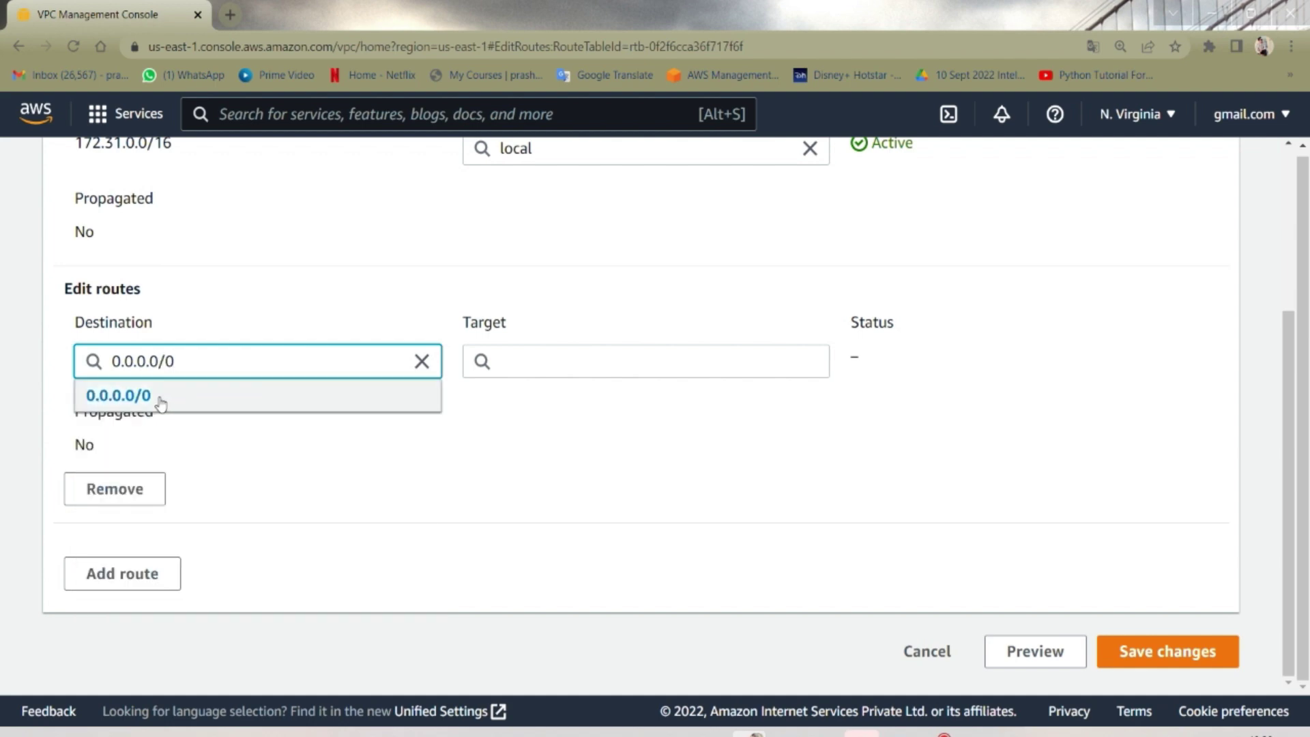
pyautogui.click(156, 407)
pyautogui.click(561, 365)
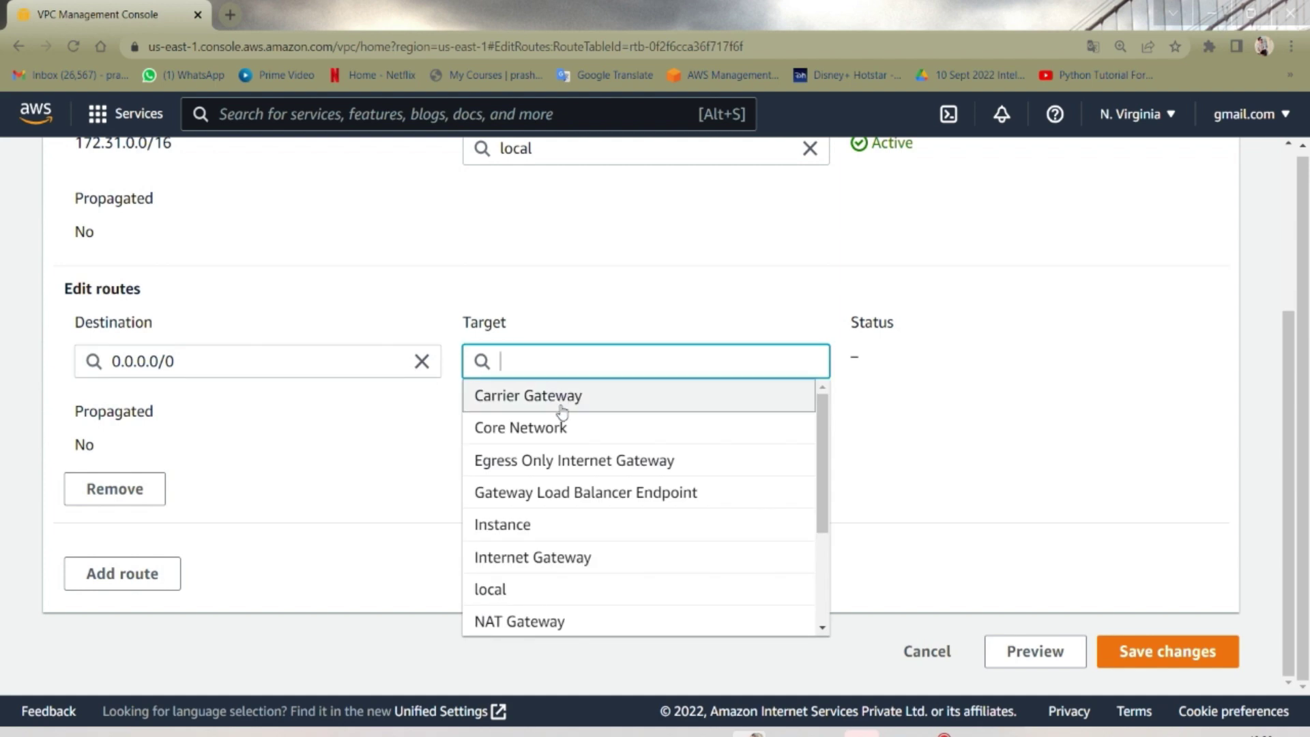
pyautogui.click(548, 554)
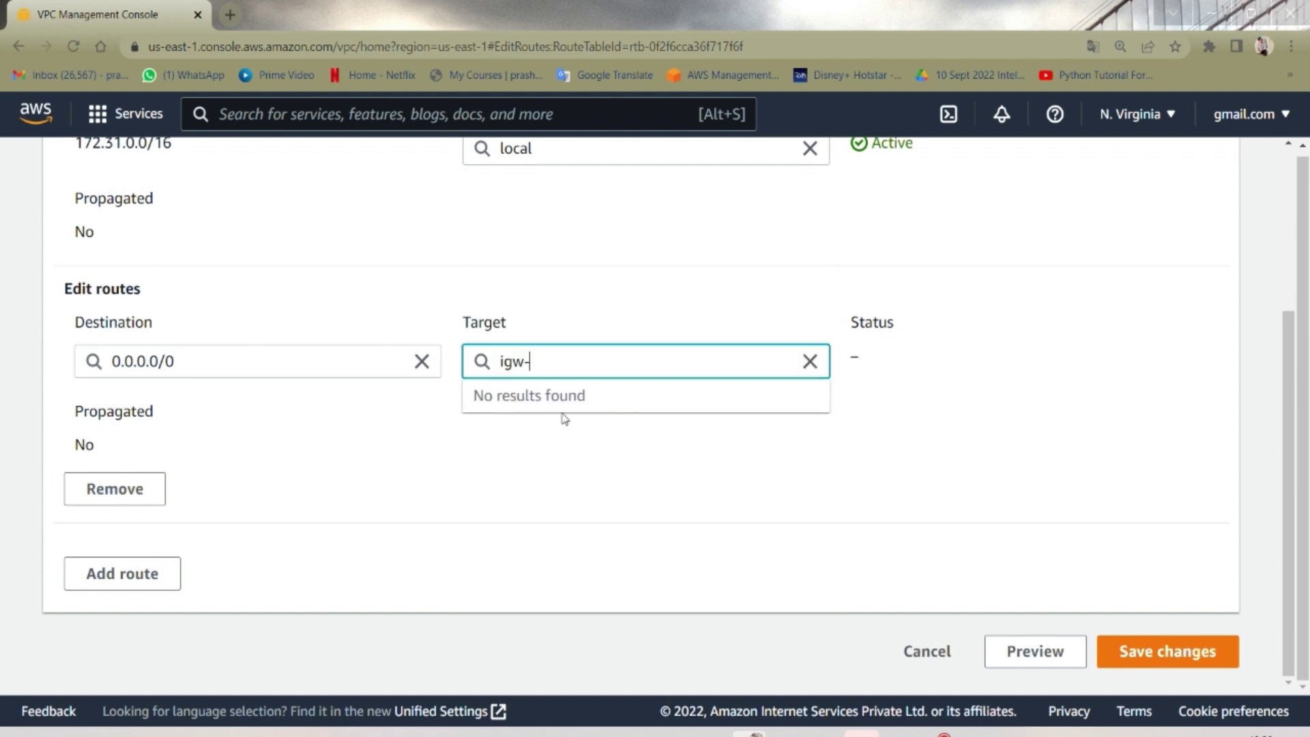
pyautogui.click(810, 362)
pyautogui.click(576, 272)
pyautogui.scroll(4, 541, 339)
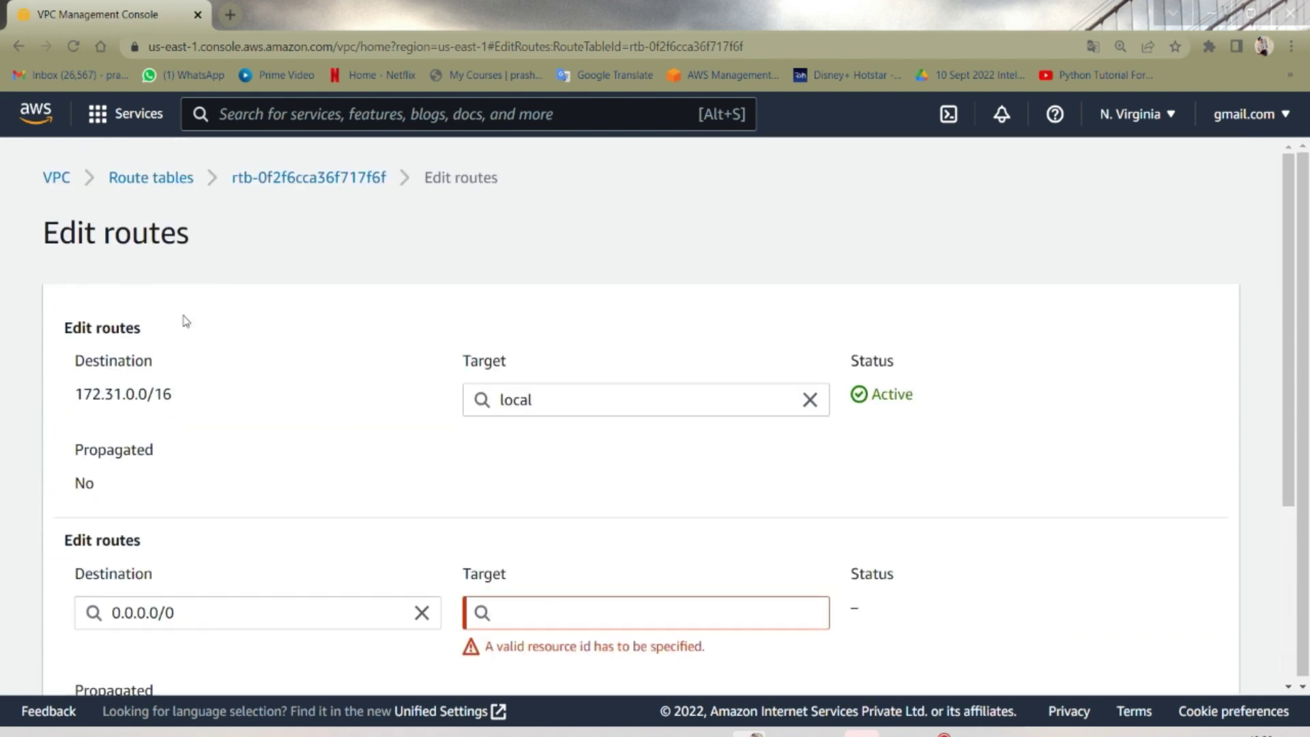
# - Leave the route editing and check the attachment state of the gateways in the internet gateways list
pyautogui.click(56, 177)
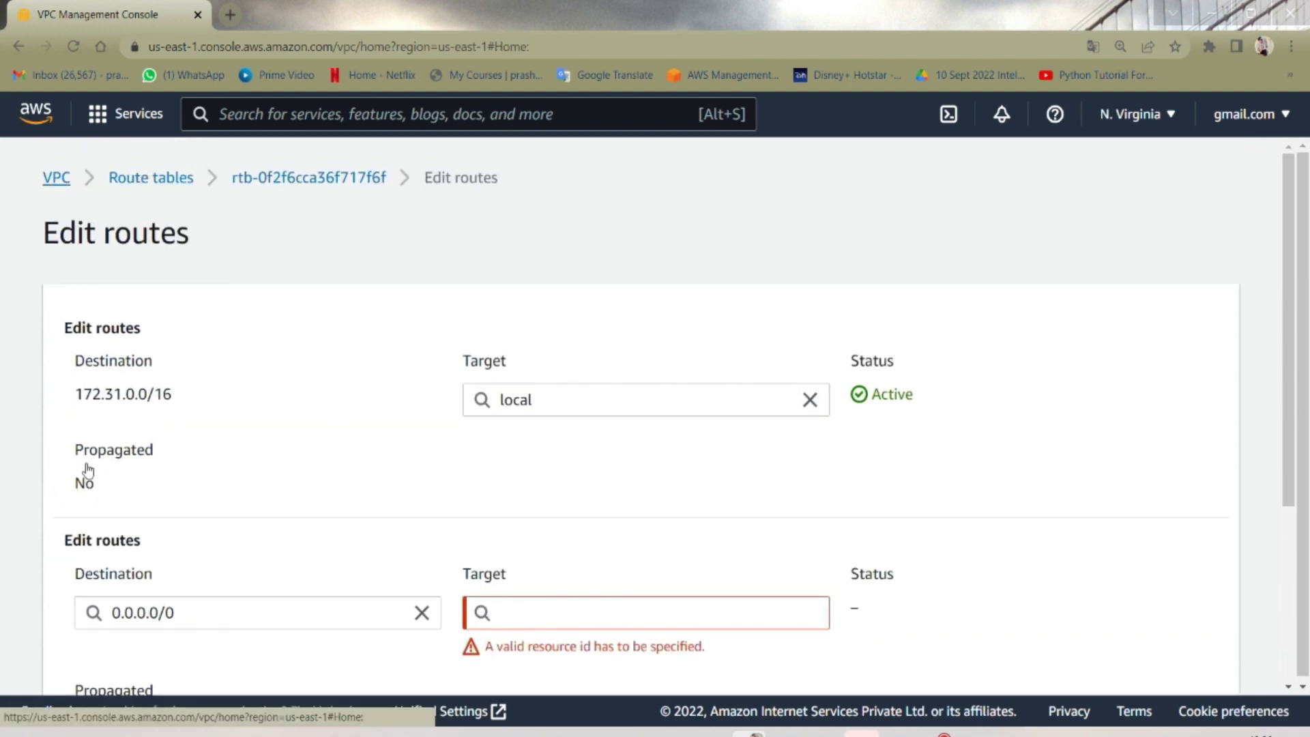
pyautogui.scroll(-6, 88, 532)
pyautogui.scroll(-2, 88, 600)
pyautogui.scroll(4, 88, 520)
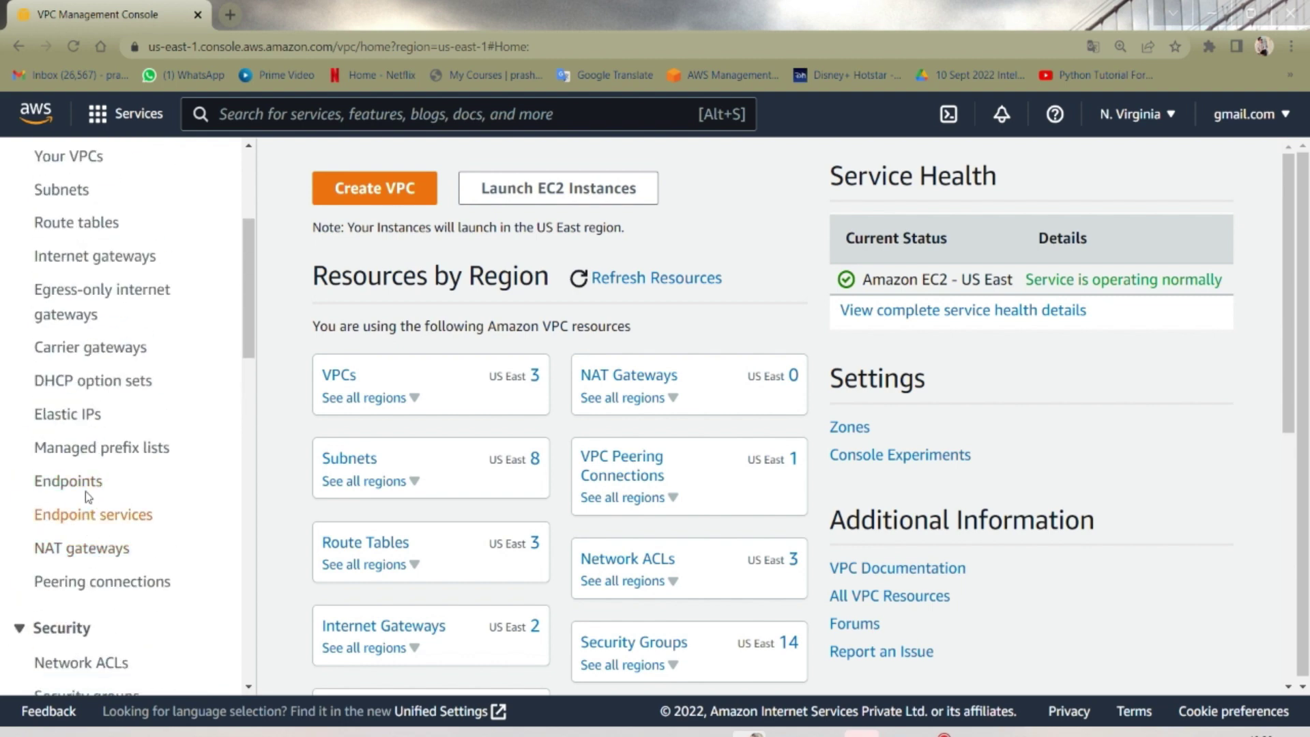
pyautogui.scroll(1, 85, 328)
pyautogui.click(87, 344)
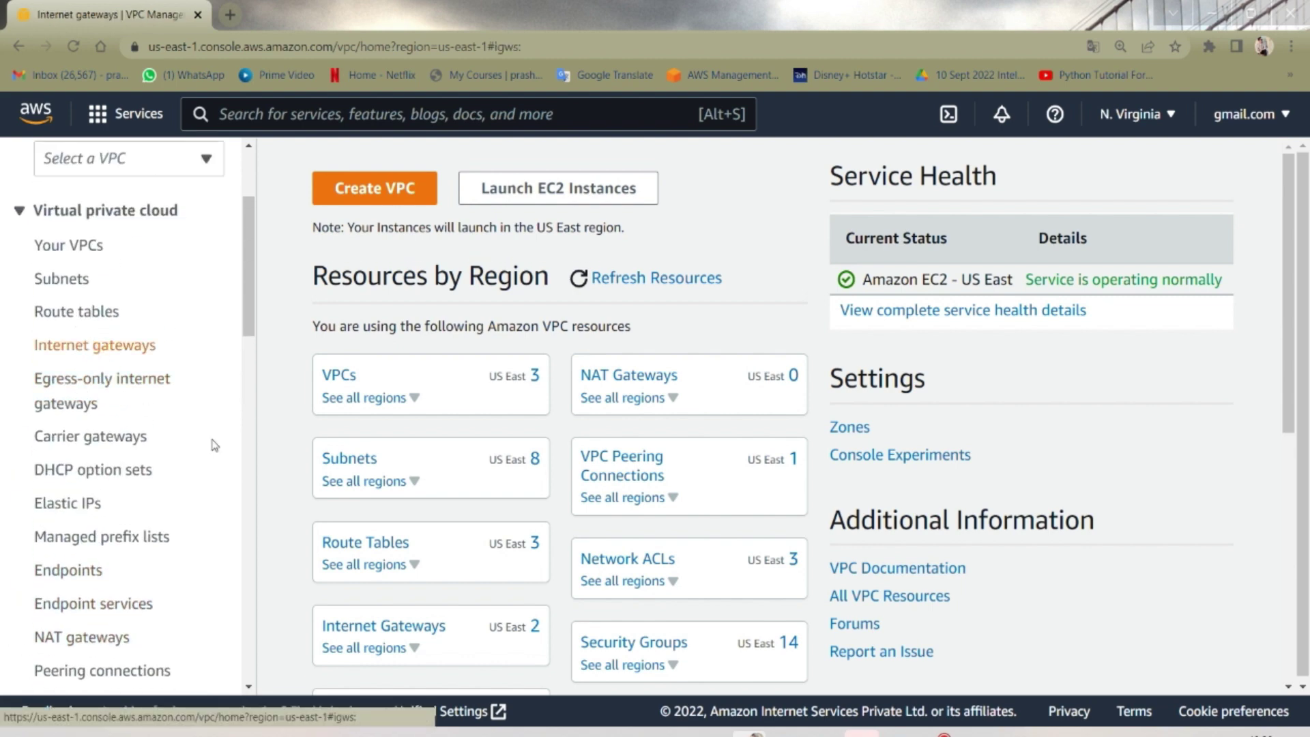
pyautogui.moveTo(502, 374); pyautogui.dragTo(554, 367)
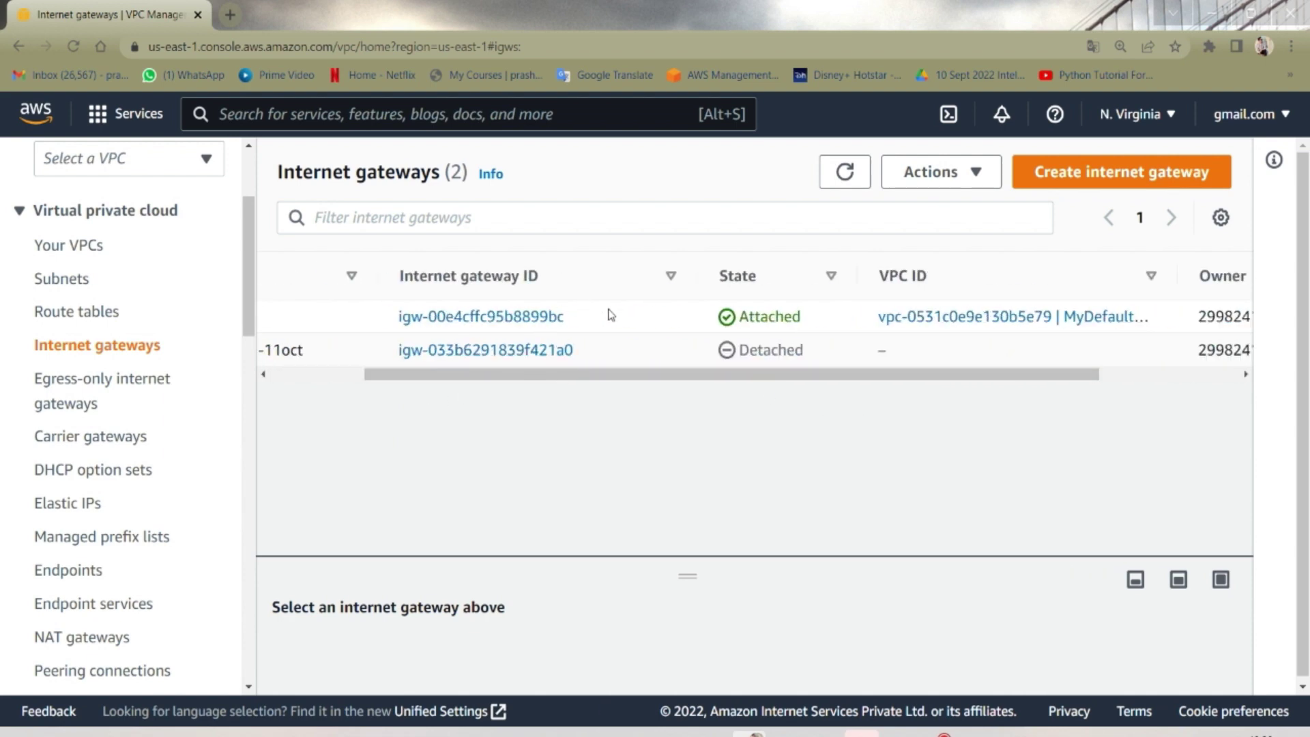
# - Attach internet gateway IGW-01-11oct to my-vpc-01-11oct
pyautogui.click(640, 320)
pyautogui.click(616, 355)
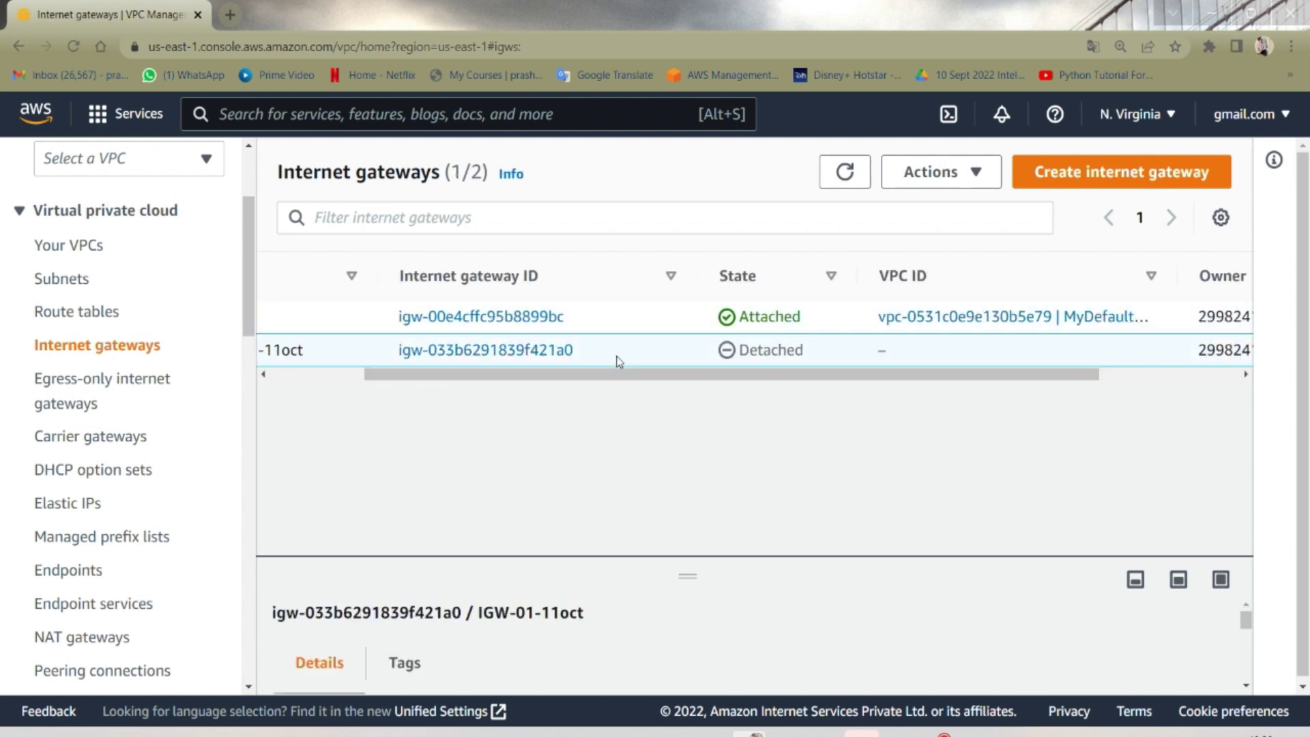
pyautogui.click(934, 172)
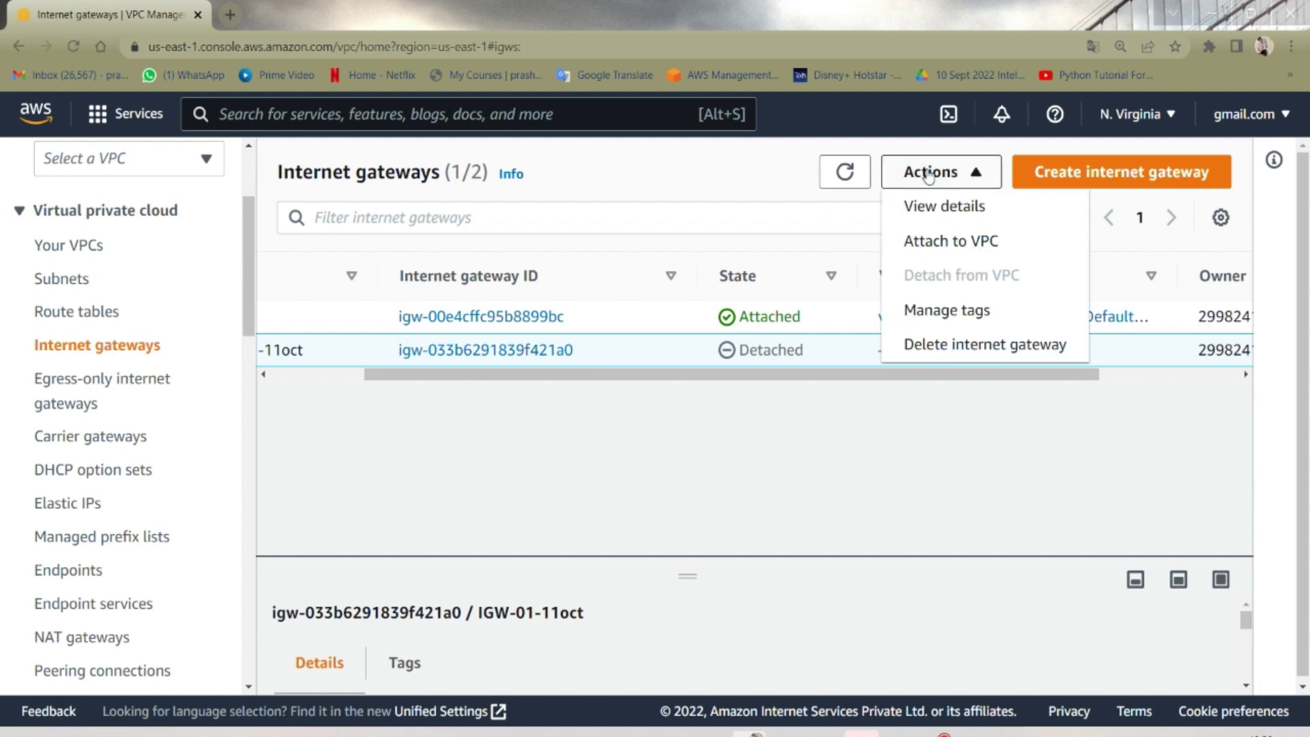
pyautogui.click(948, 242)
pyautogui.click(273, 438)
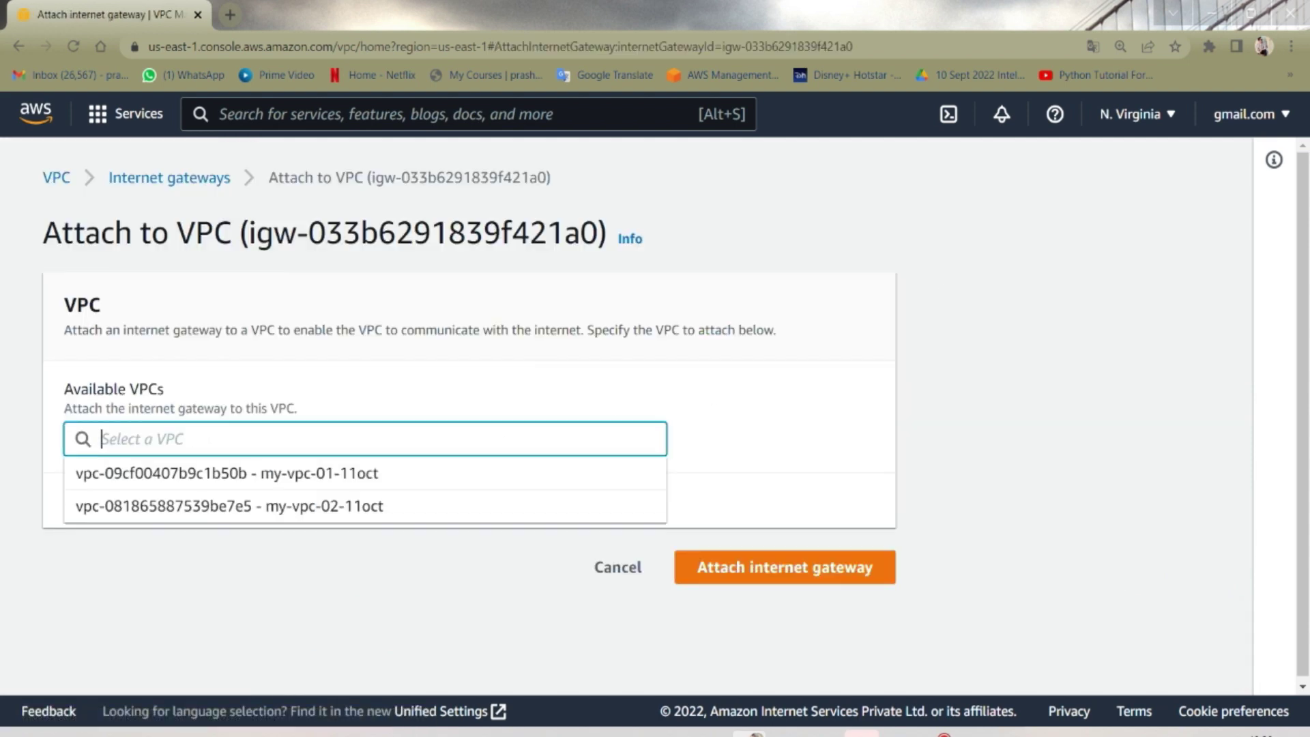
pyautogui.click(301, 473)
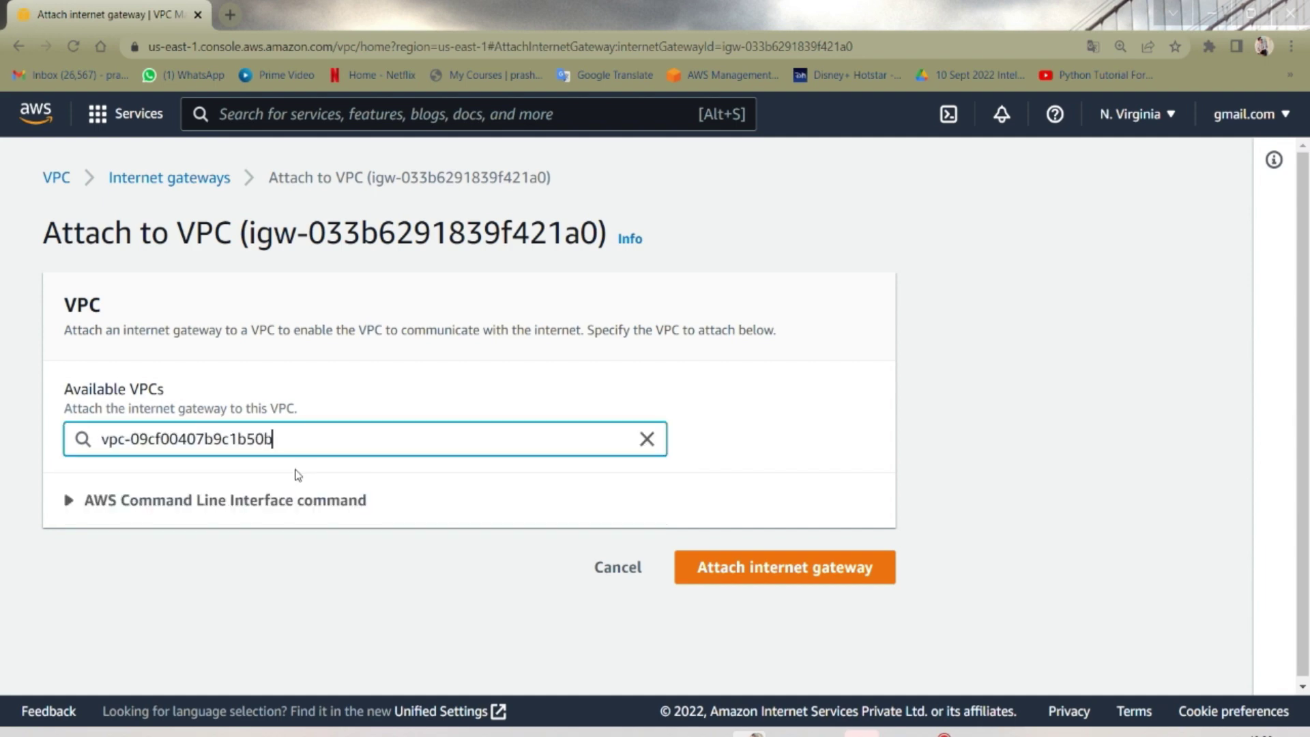
pyautogui.click(777, 568)
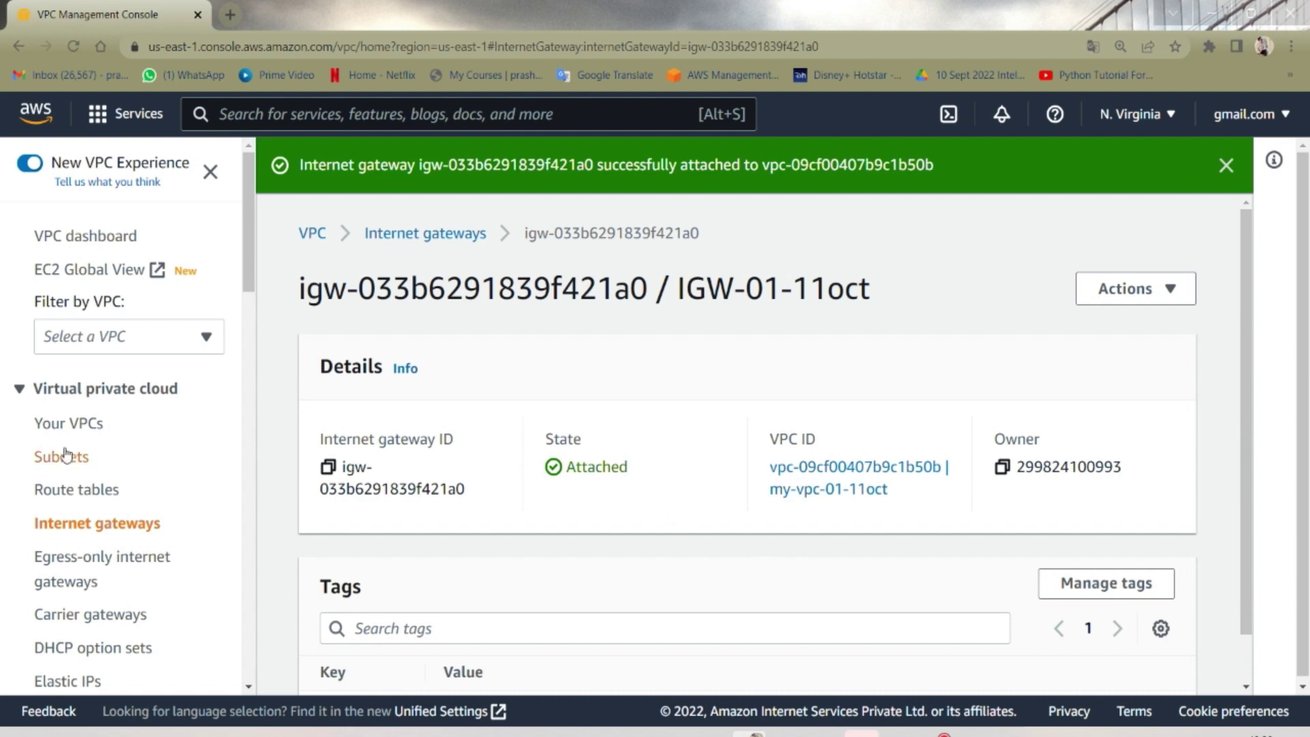
# - Return to the route tables list and open the routes of RouteTable01 for editing
pyautogui.click(77, 490)
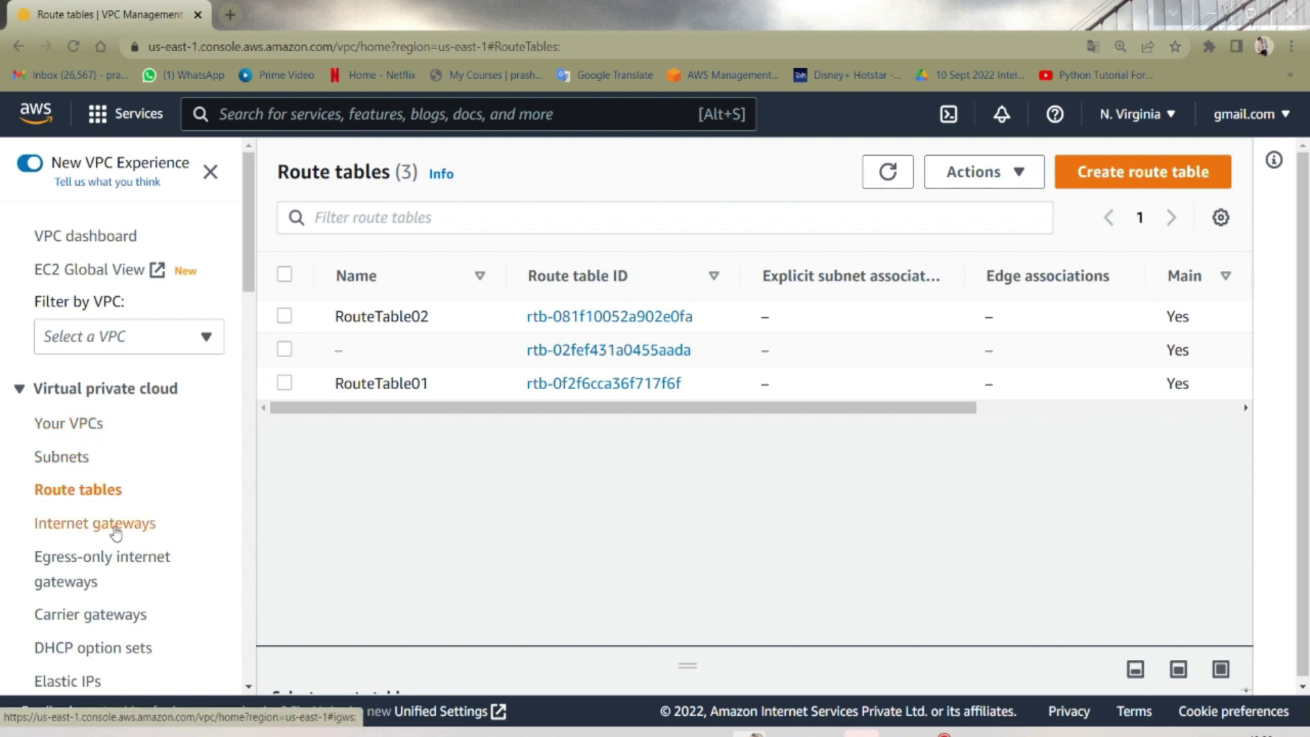
pyautogui.scroll(-4, 109, 538)
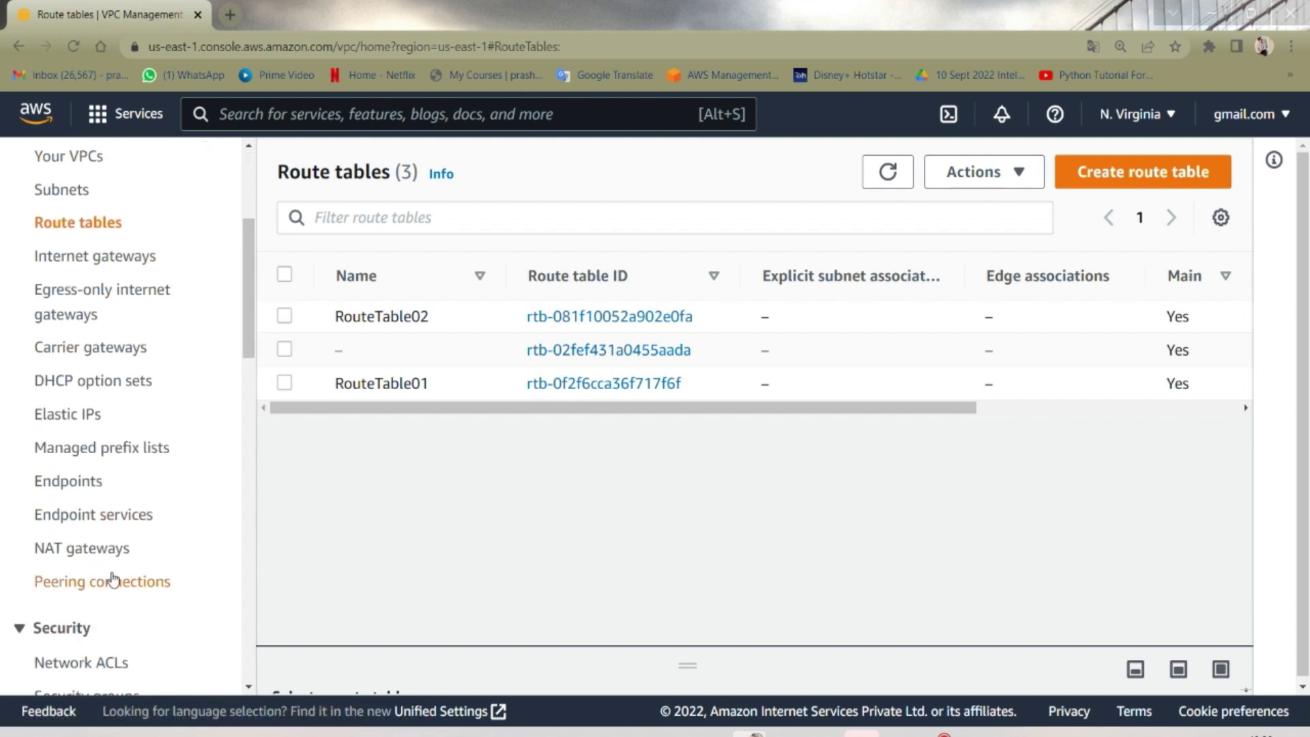
pyautogui.scroll(4, 109, 581)
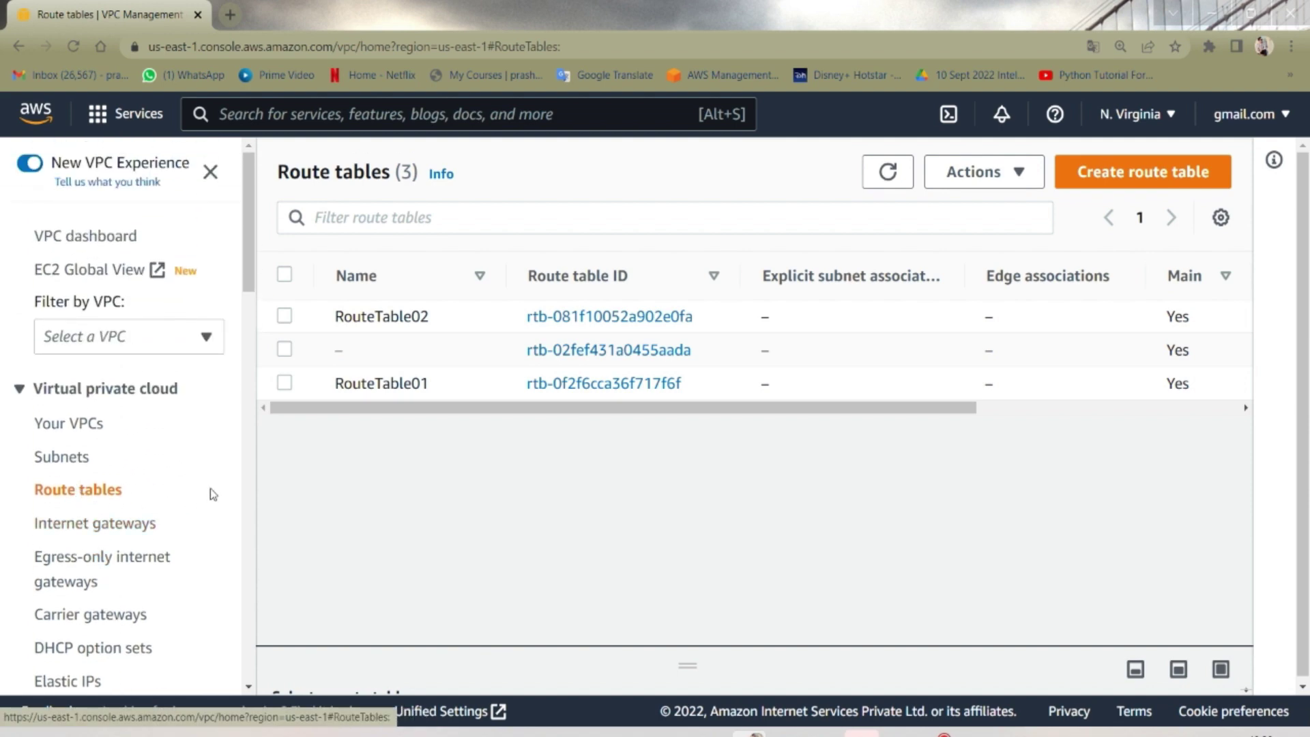
pyautogui.click(488, 383)
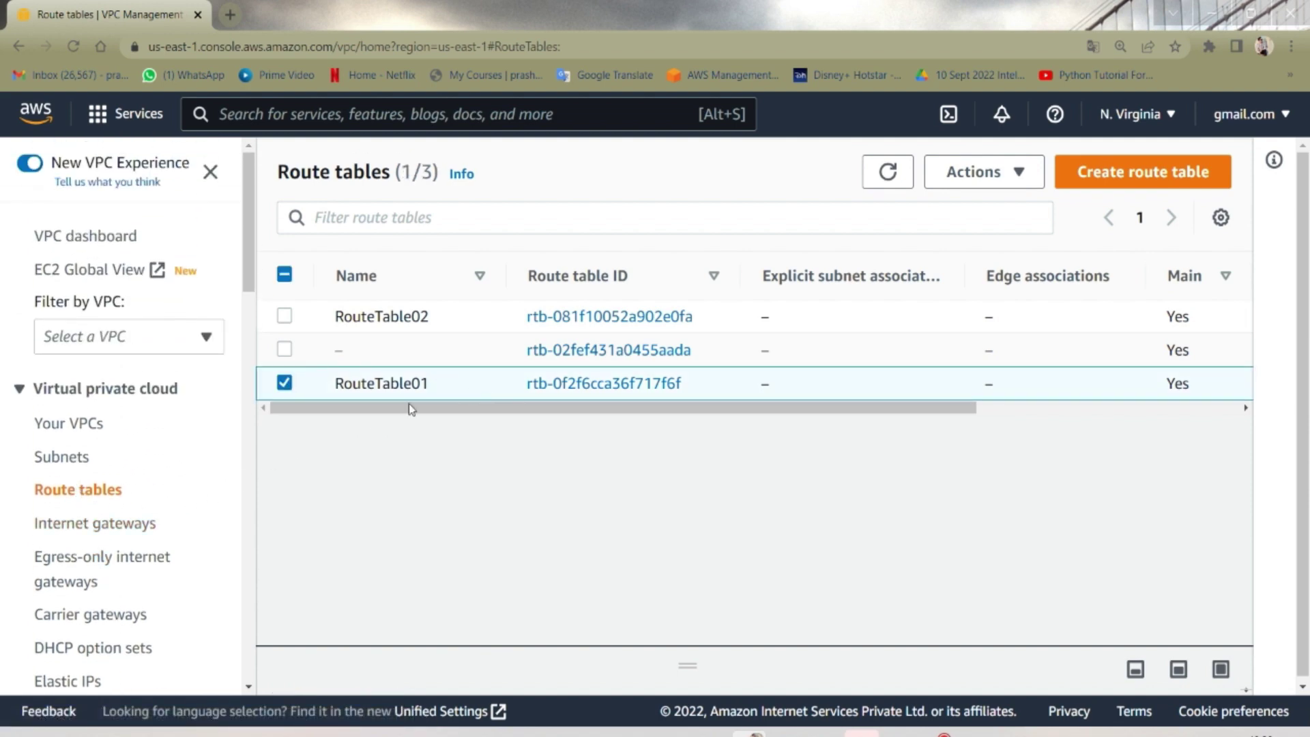
pyautogui.click(581, 383)
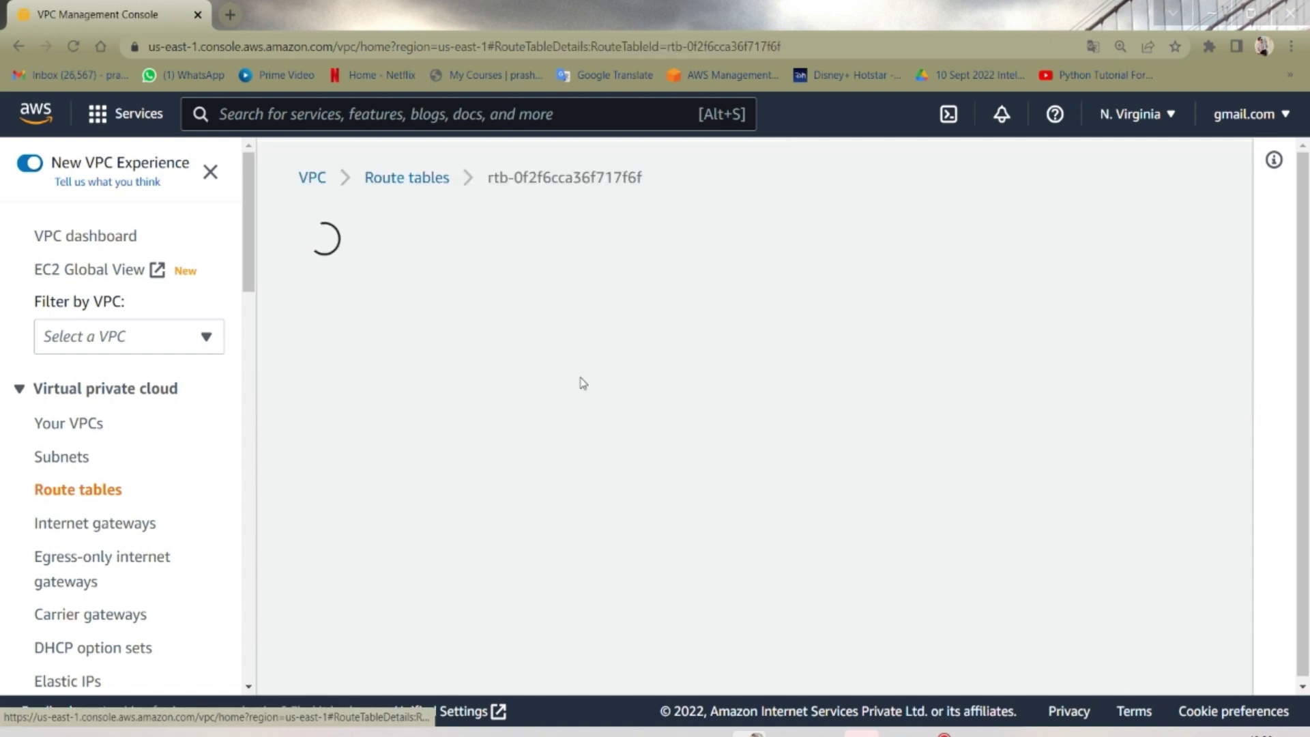
pyautogui.scroll(-5, 579, 382)
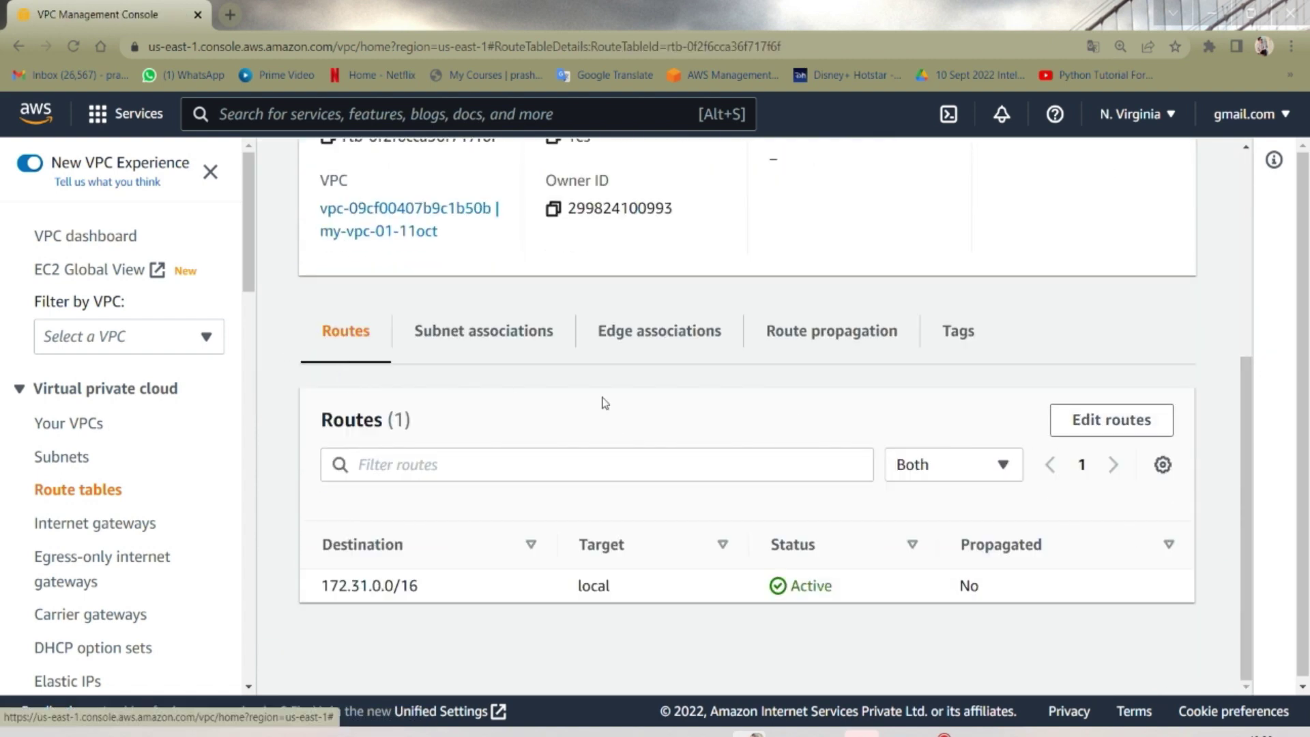
pyautogui.click(1110, 421)
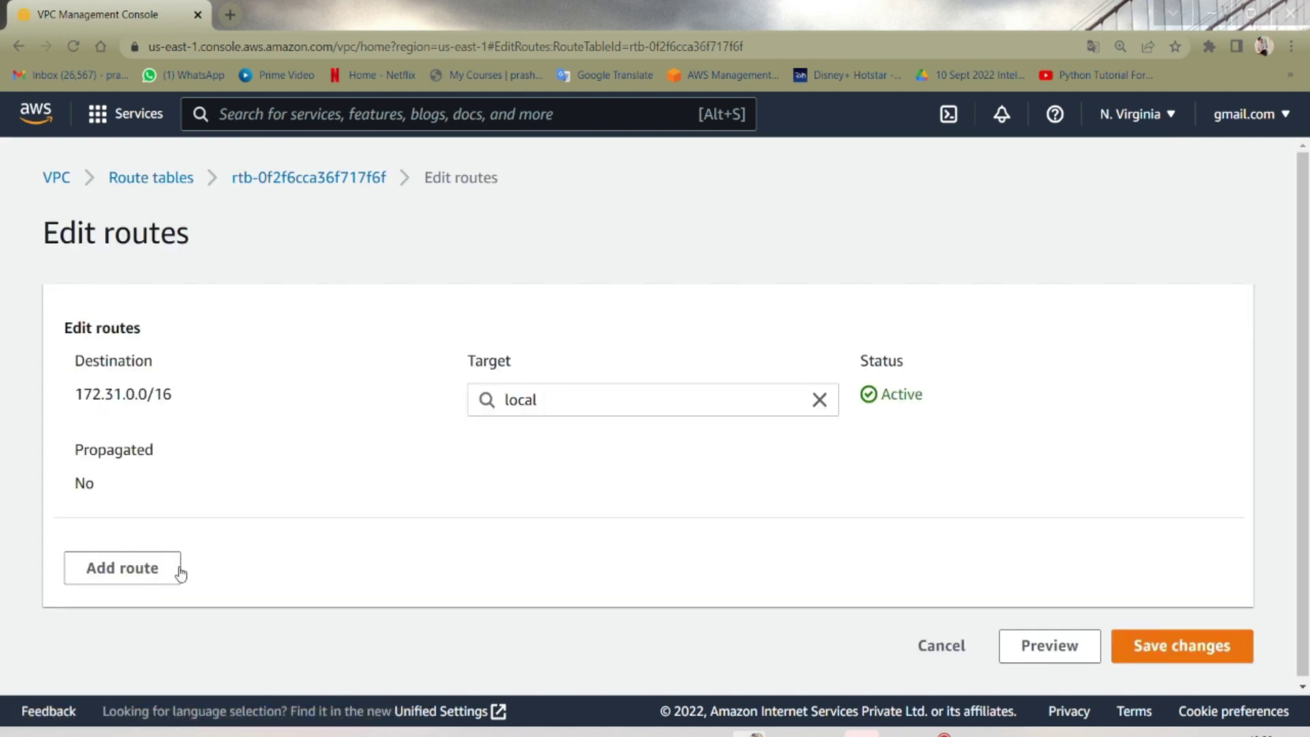
# - Add a route to RouteTable01 with destination 0.0.0.0/0 and internet gateway IGW-01-11oct as its target
pyautogui.click(123, 568)
pyautogui.click(258, 613)
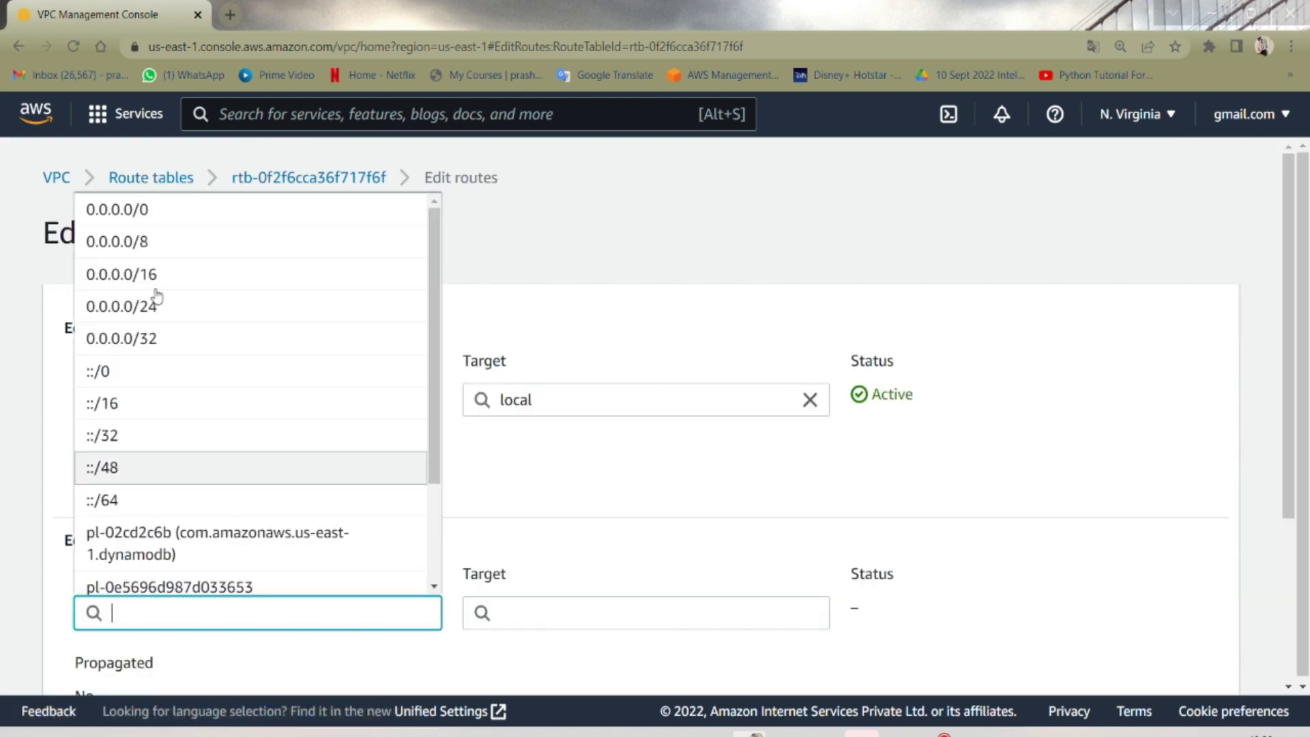
pyautogui.click(155, 210)
pyautogui.scroll(-3, 538, 523)
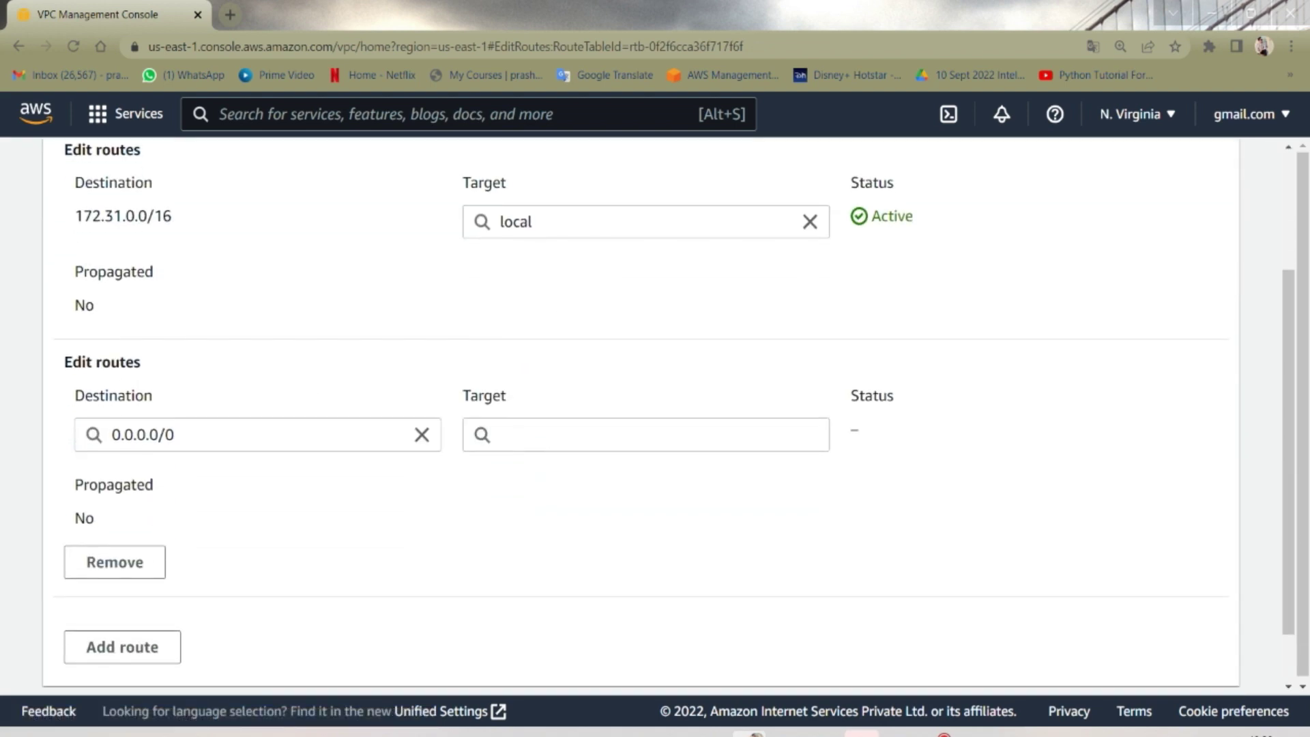
pyautogui.click(544, 433)
pyautogui.click(547, 372)
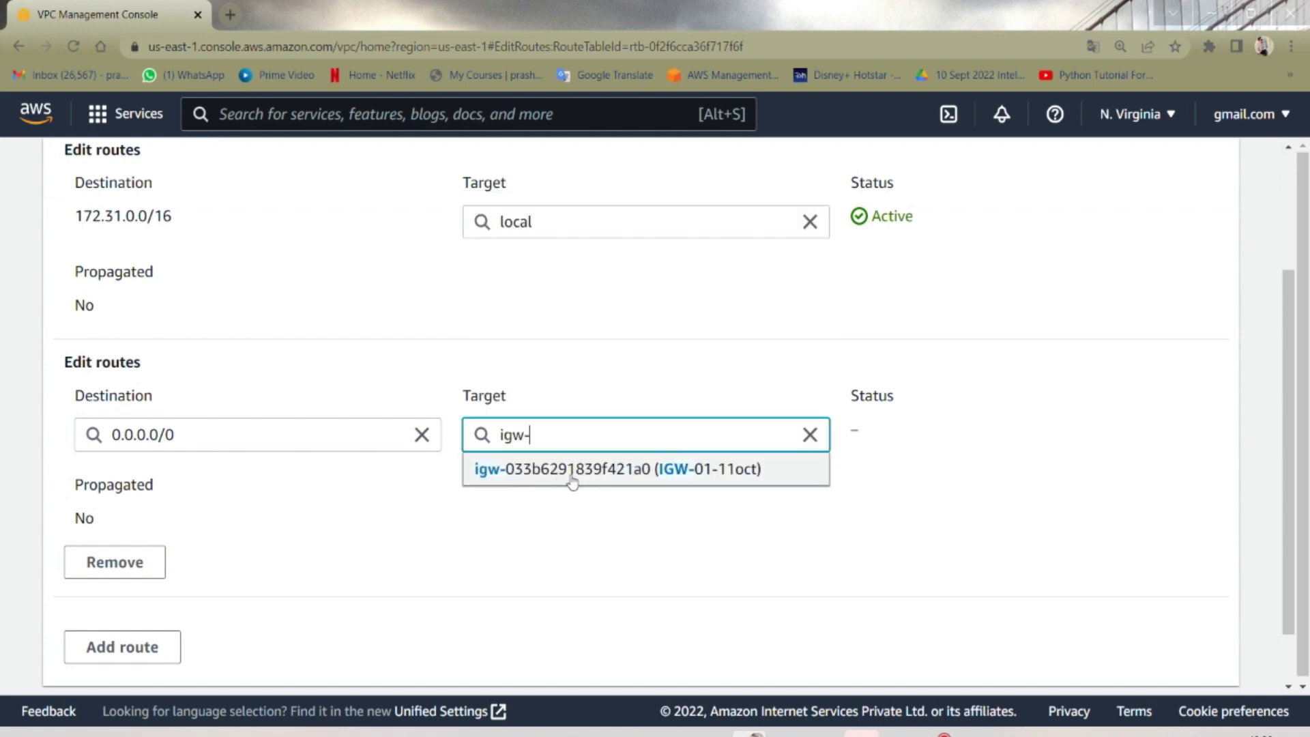
pyautogui.click(663, 471)
pyautogui.scroll(-1, 705, 497)
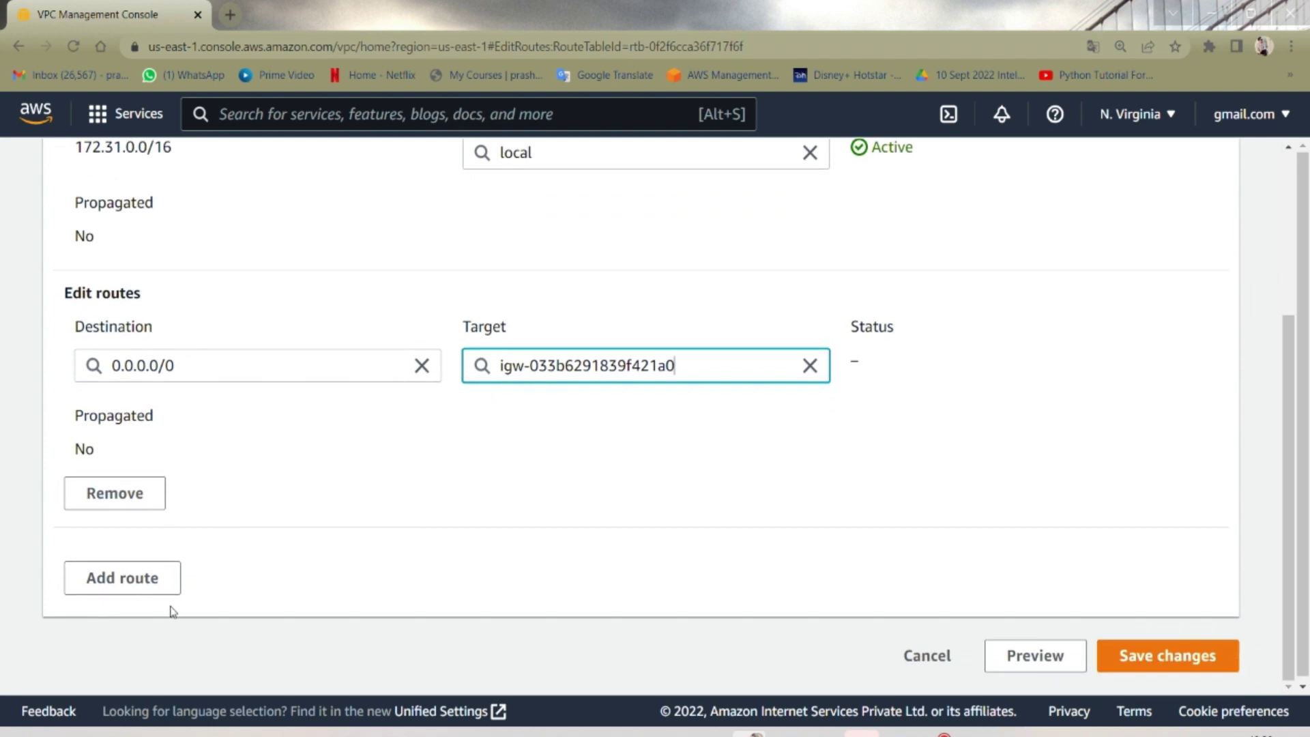
pyautogui.scroll(1, 342, 474)
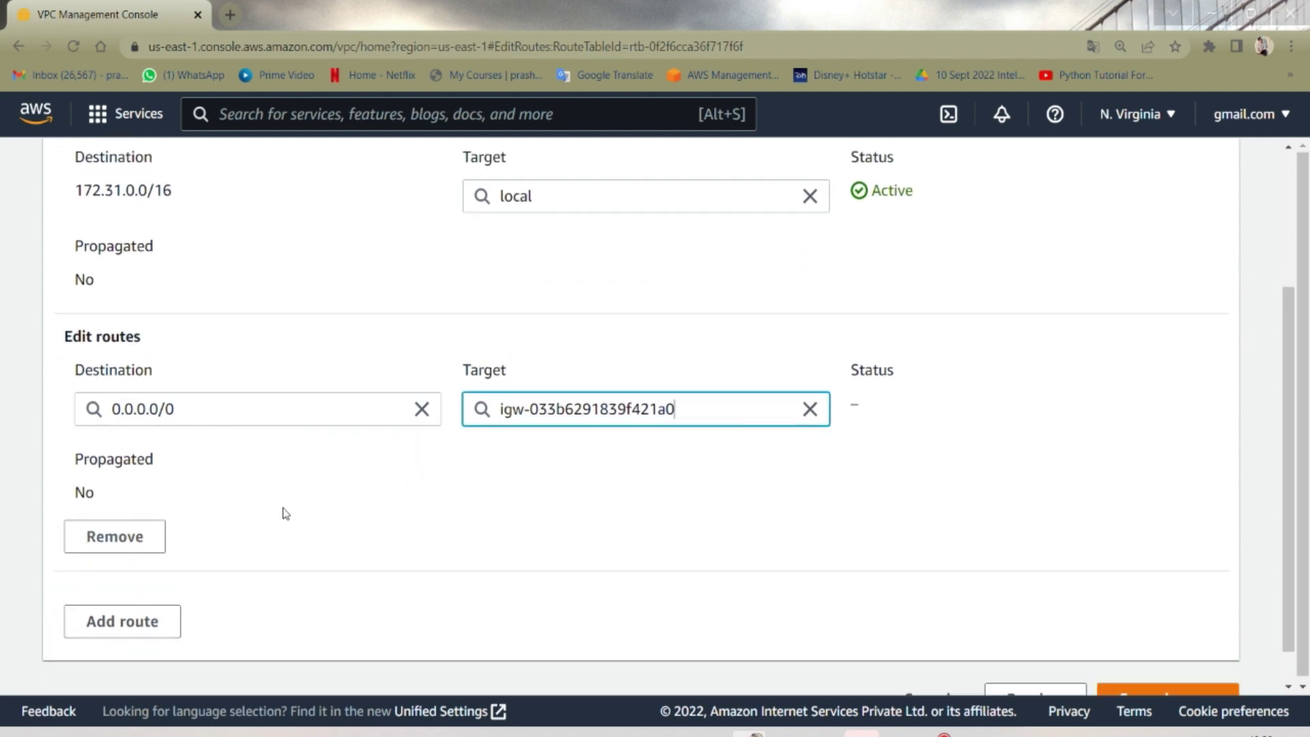
# - Add a second route to RouteTable01 with VPC2's range from the peering diagram, 192.168.10.0/24, as its destination
pyautogui.scroll(-1, 327, 491)
pyautogui.click(133, 590)
pyautogui.click(113, 622)
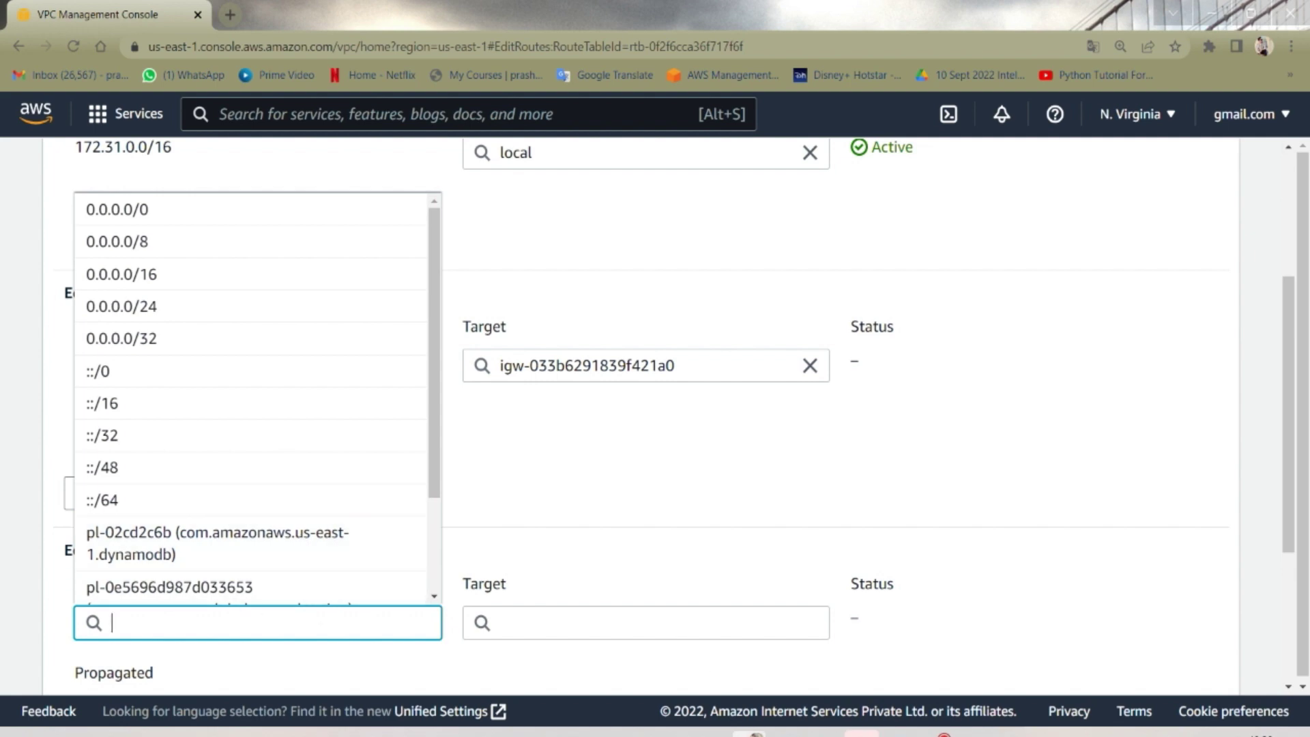
pyautogui.moveTo(785, 732)
pyautogui.click(578, 676)
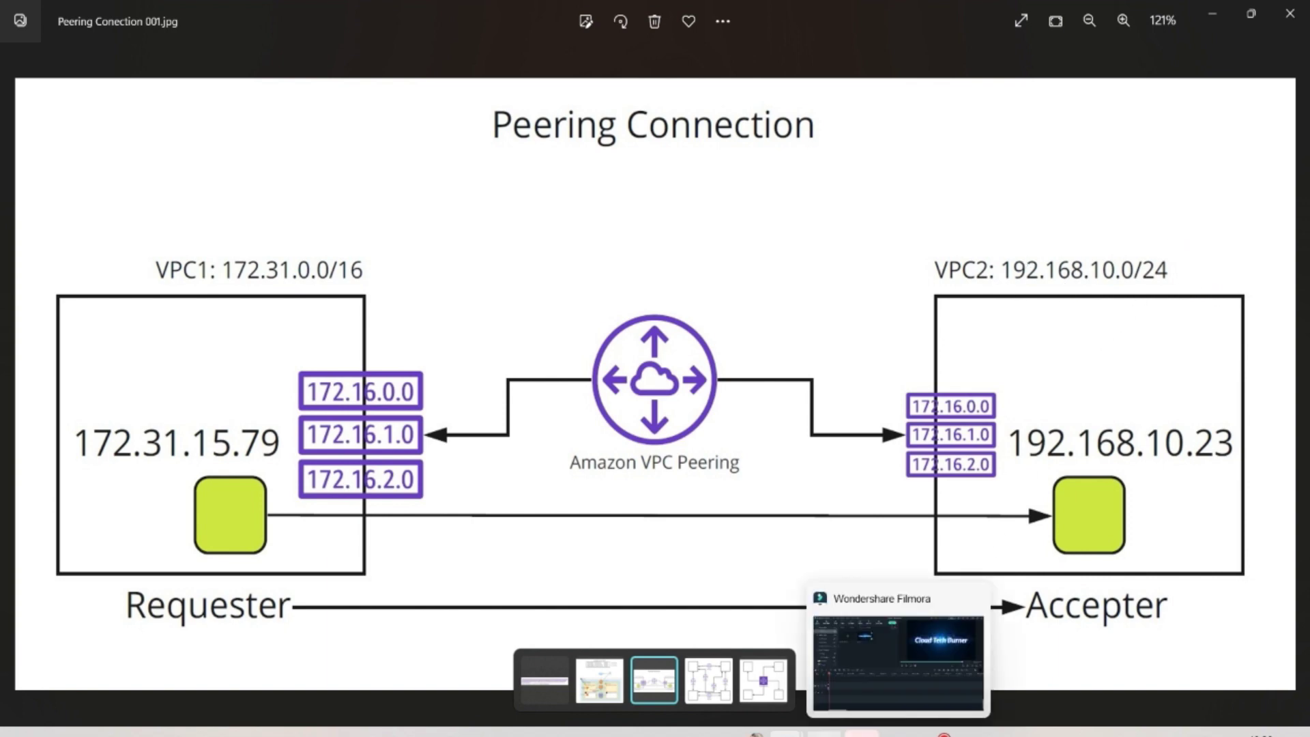
pyautogui.click(749, 733)
pyautogui.write('192.1')
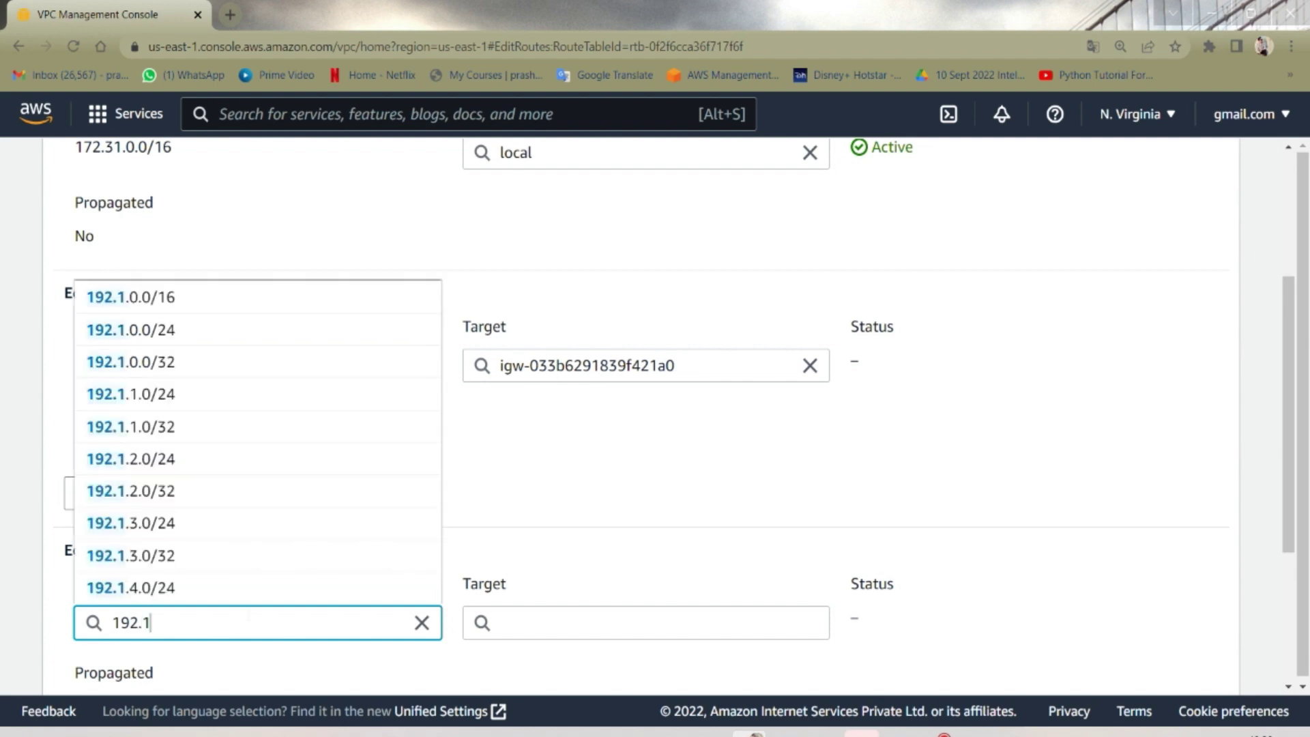
pyautogui.write('68.10')
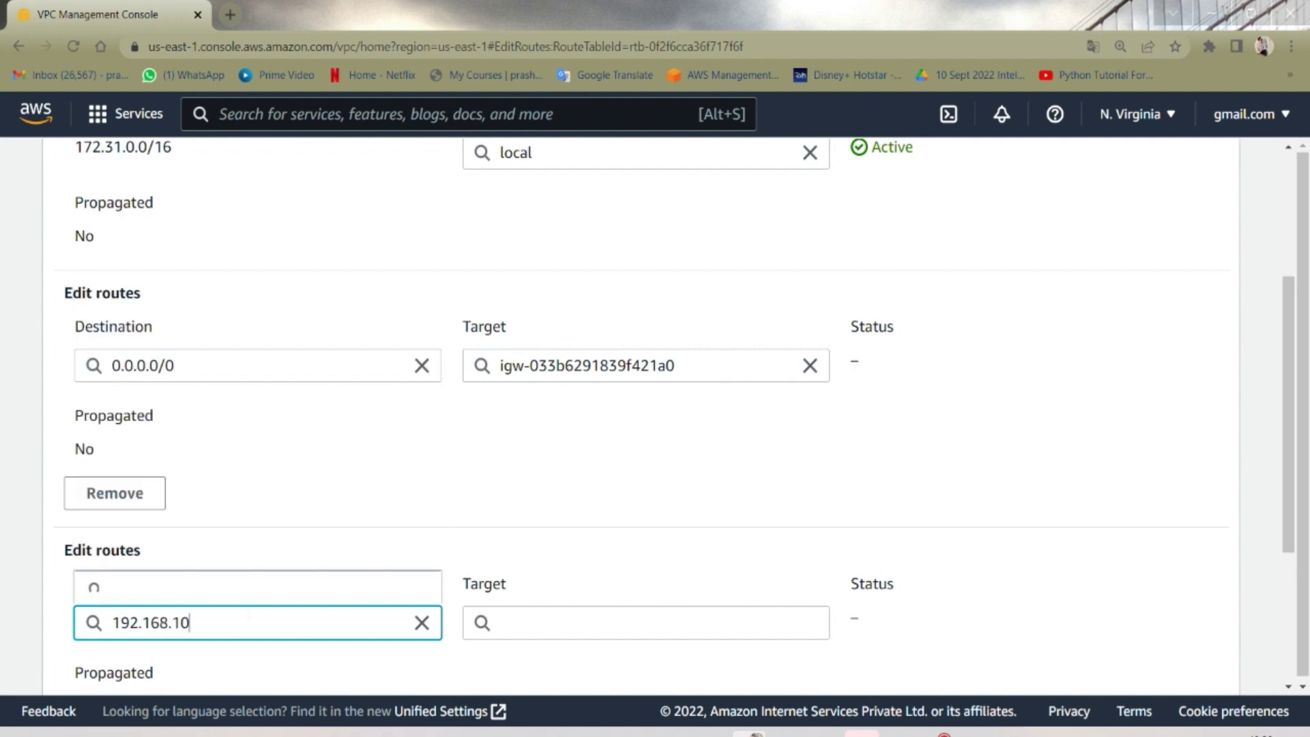
pyautogui.click(204, 305)
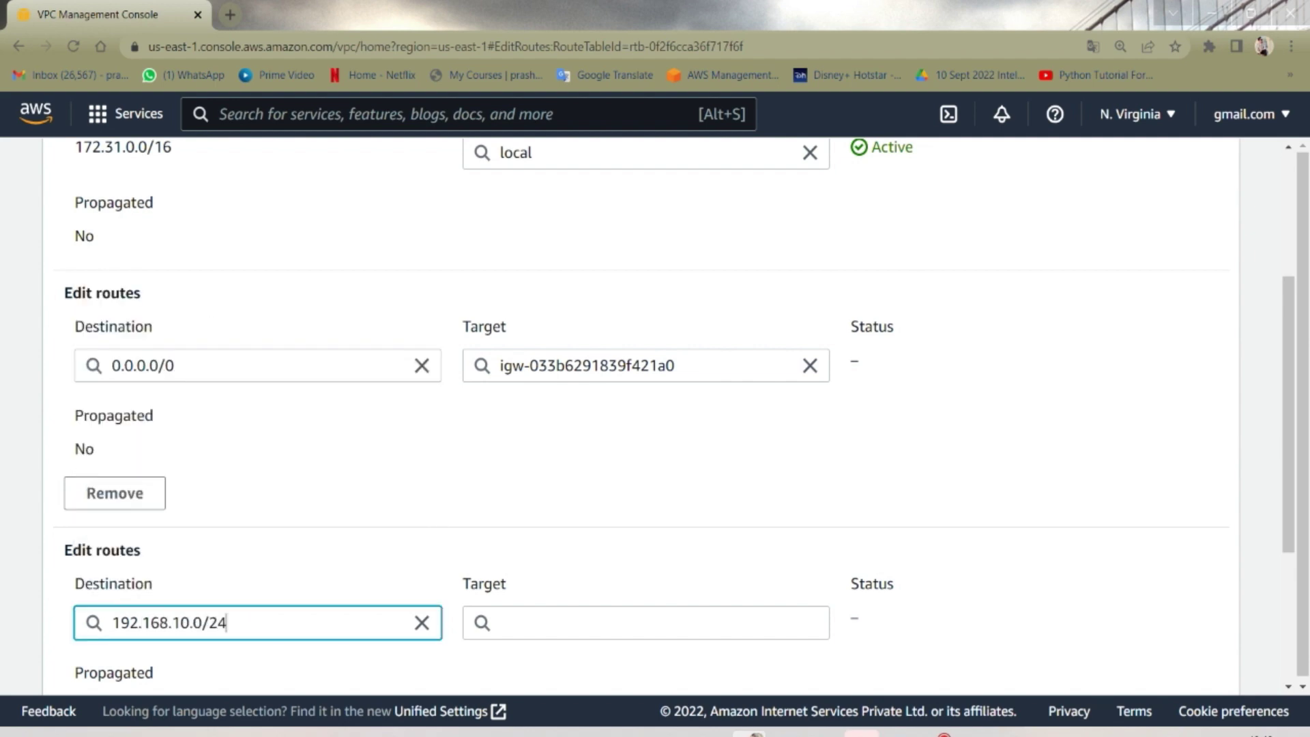
# - Set the target of the 192.168.10.0/24 route to peering connection PCX-01 and save RouteTable01's route changes
pyautogui.click(535, 622)
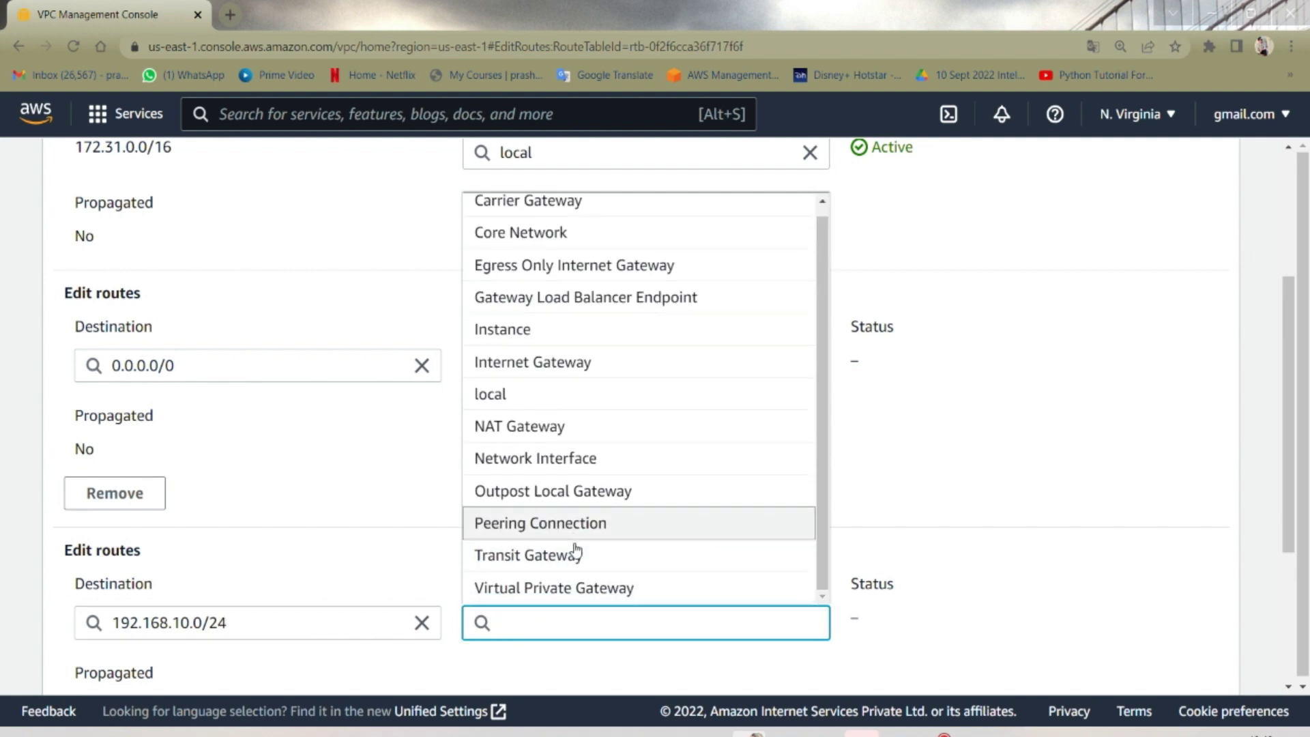
pyautogui.scroll(-2, 556, 547)
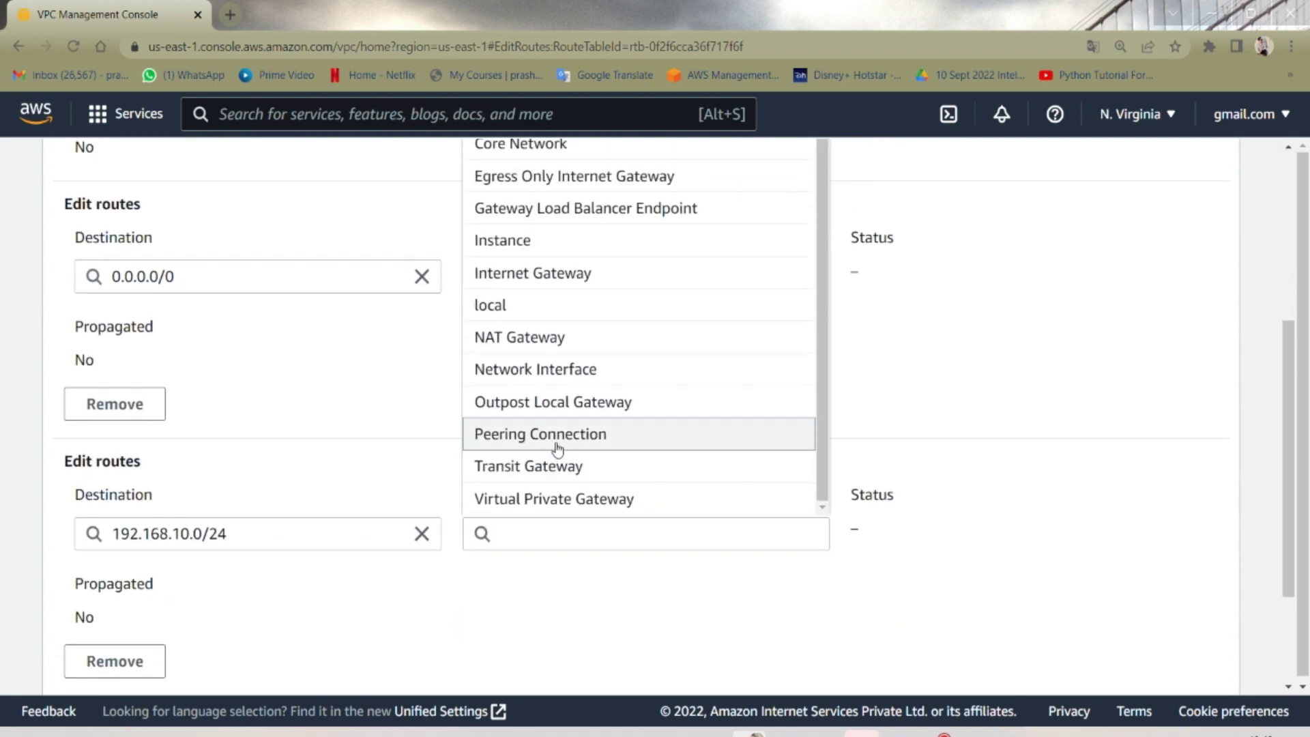
pyautogui.click(555, 450)
pyautogui.click(615, 579)
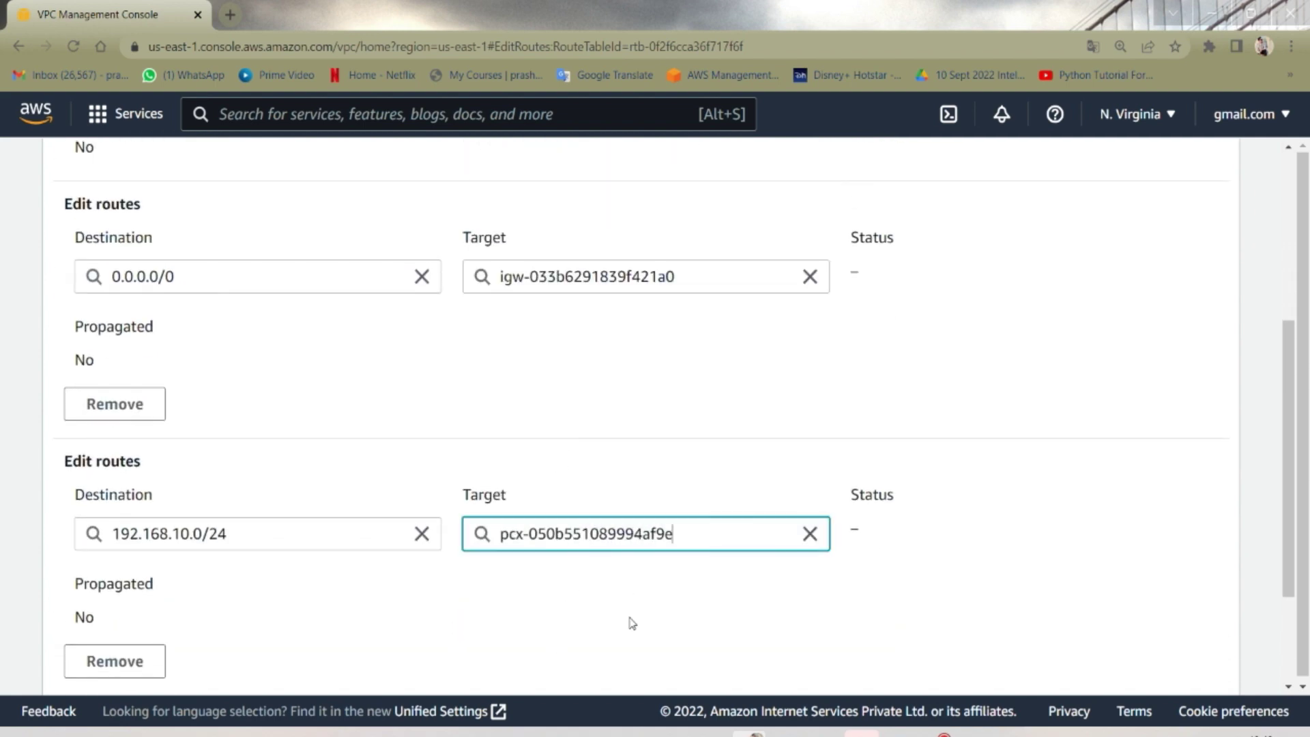
pyautogui.scroll(-3, 629, 619)
pyautogui.click(1174, 655)
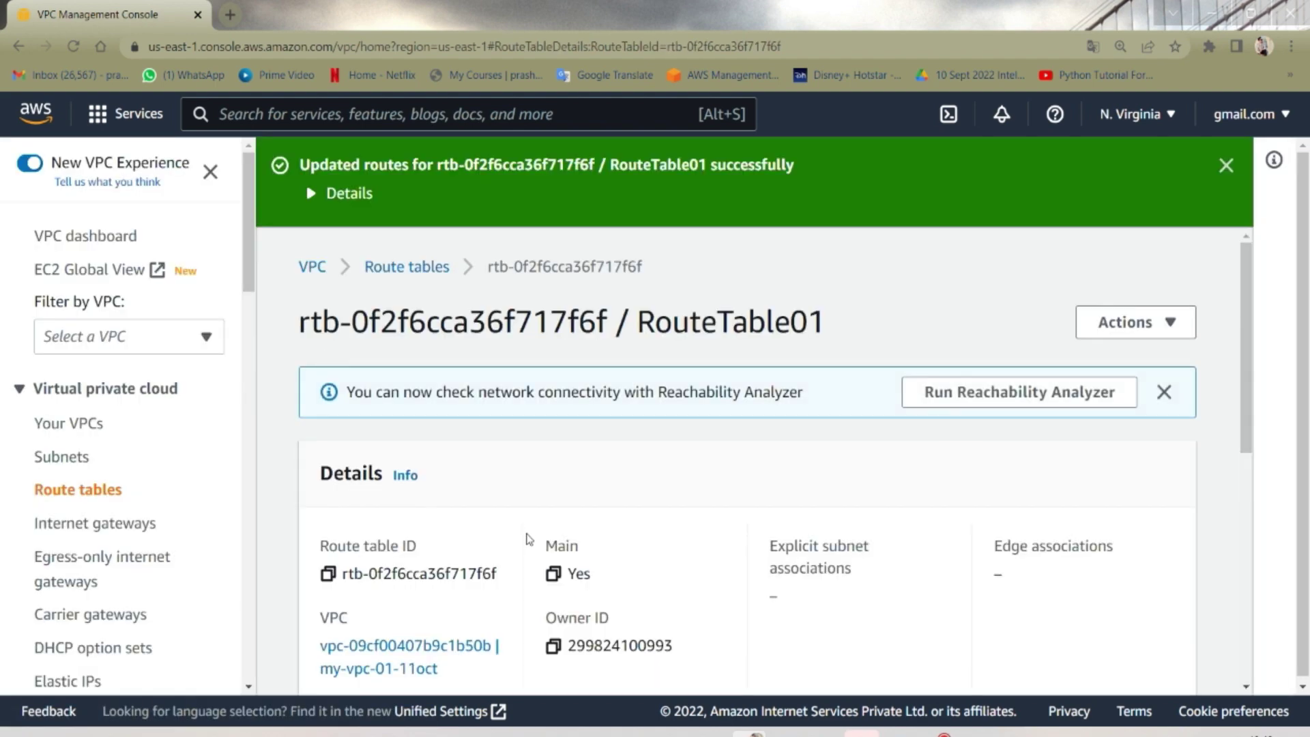
# - Return to the route tables list and open the subnet associations of RouteTable01
pyautogui.click(386, 267)
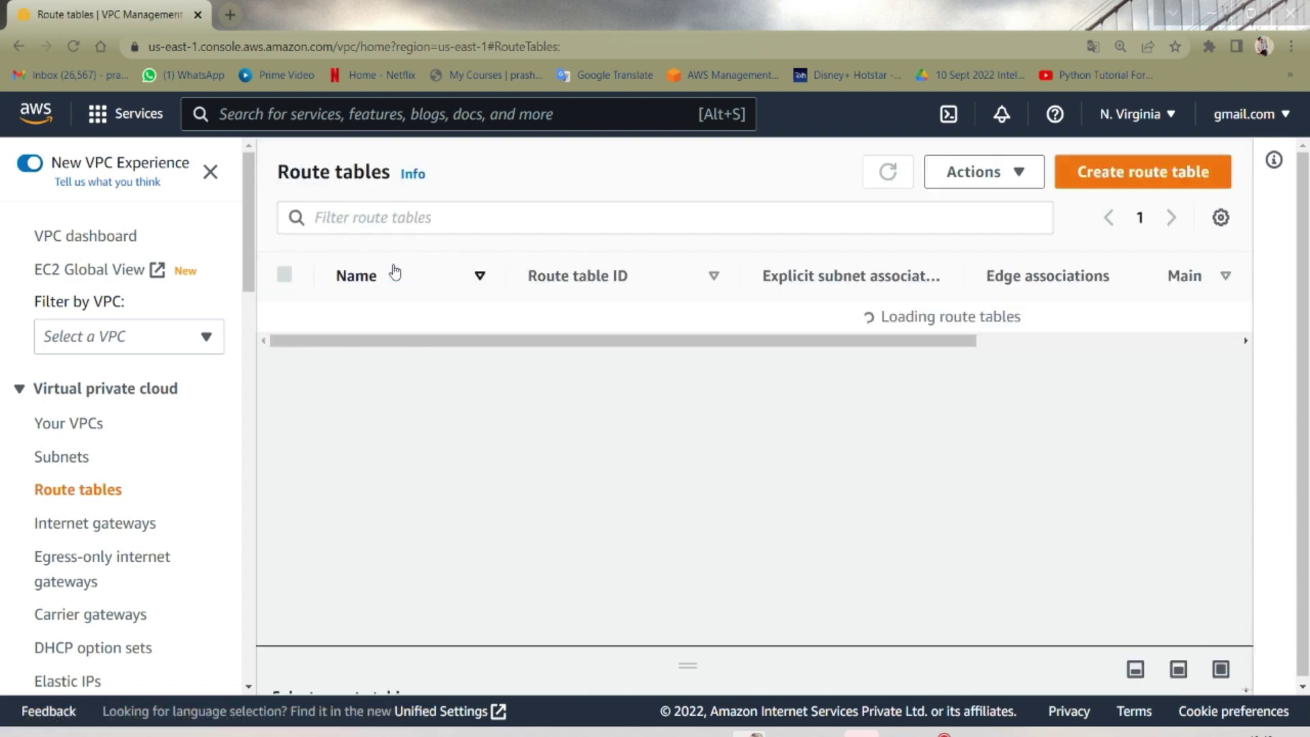
pyautogui.click(458, 388)
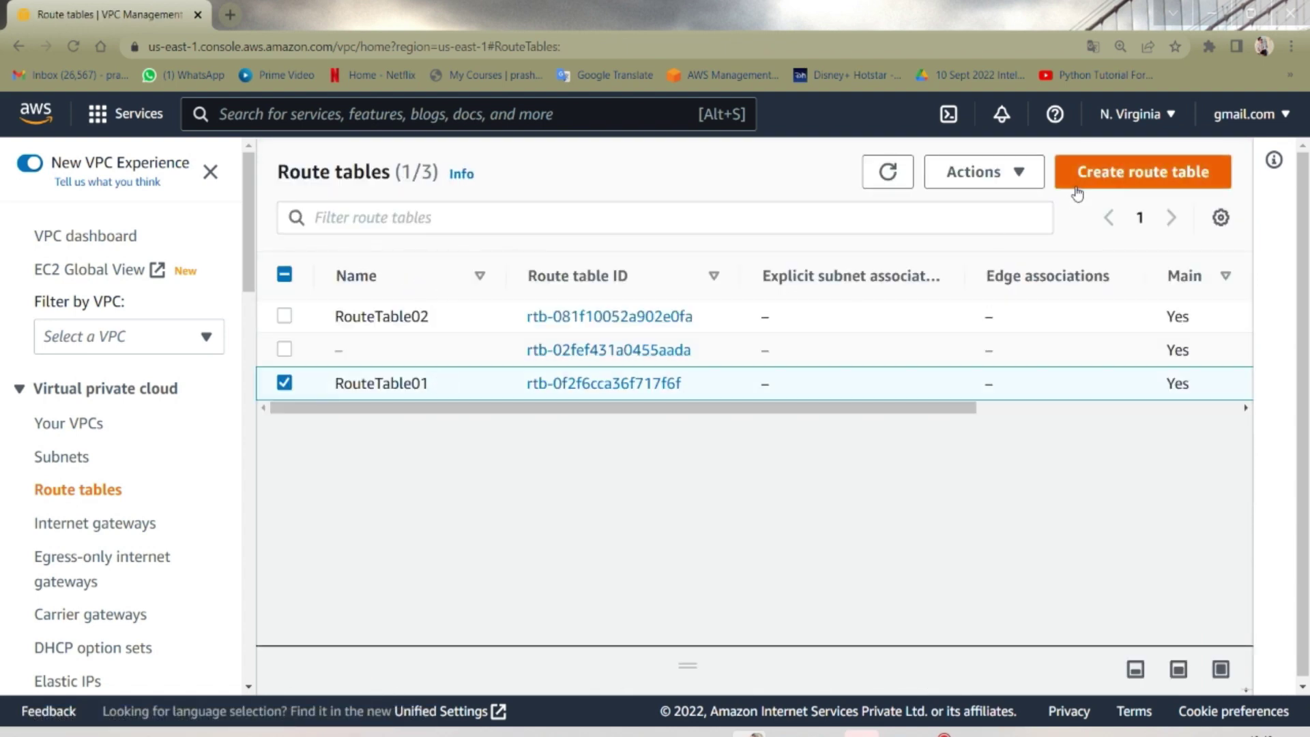
pyautogui.click(1016, 175)
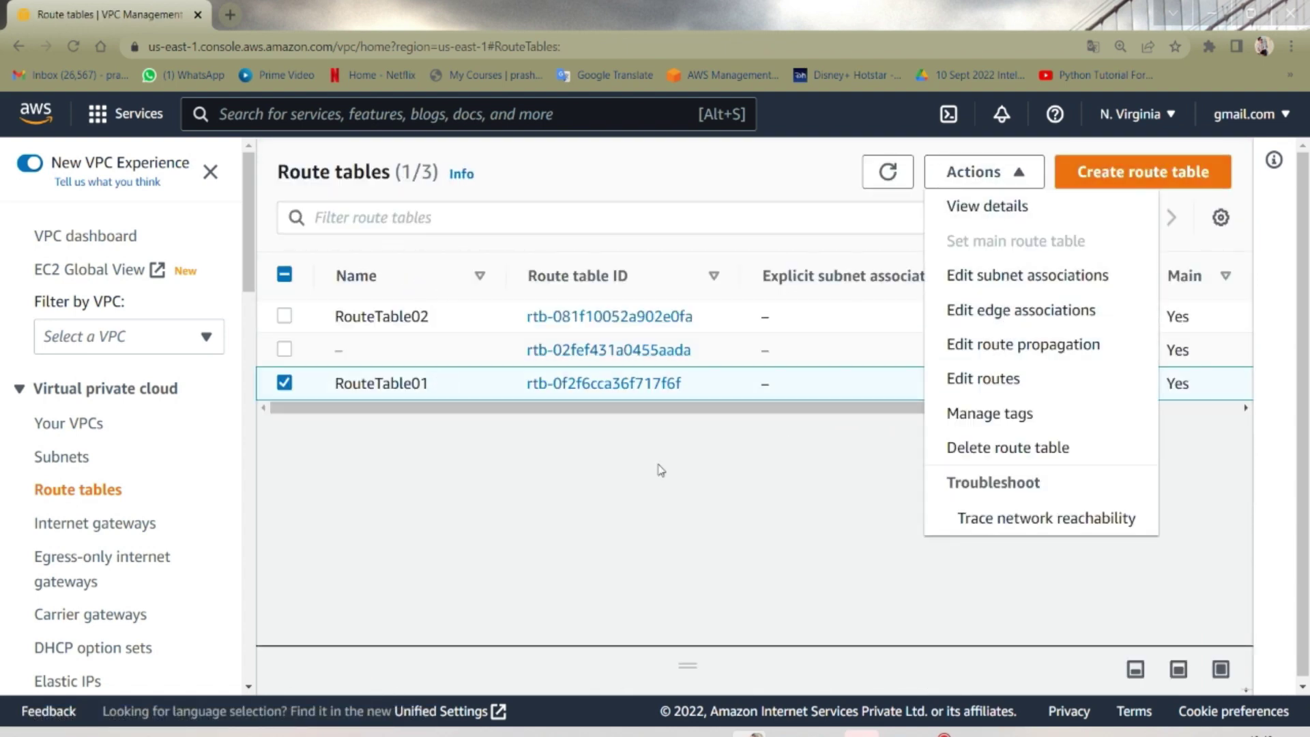
pyautogui.click(784, 566)
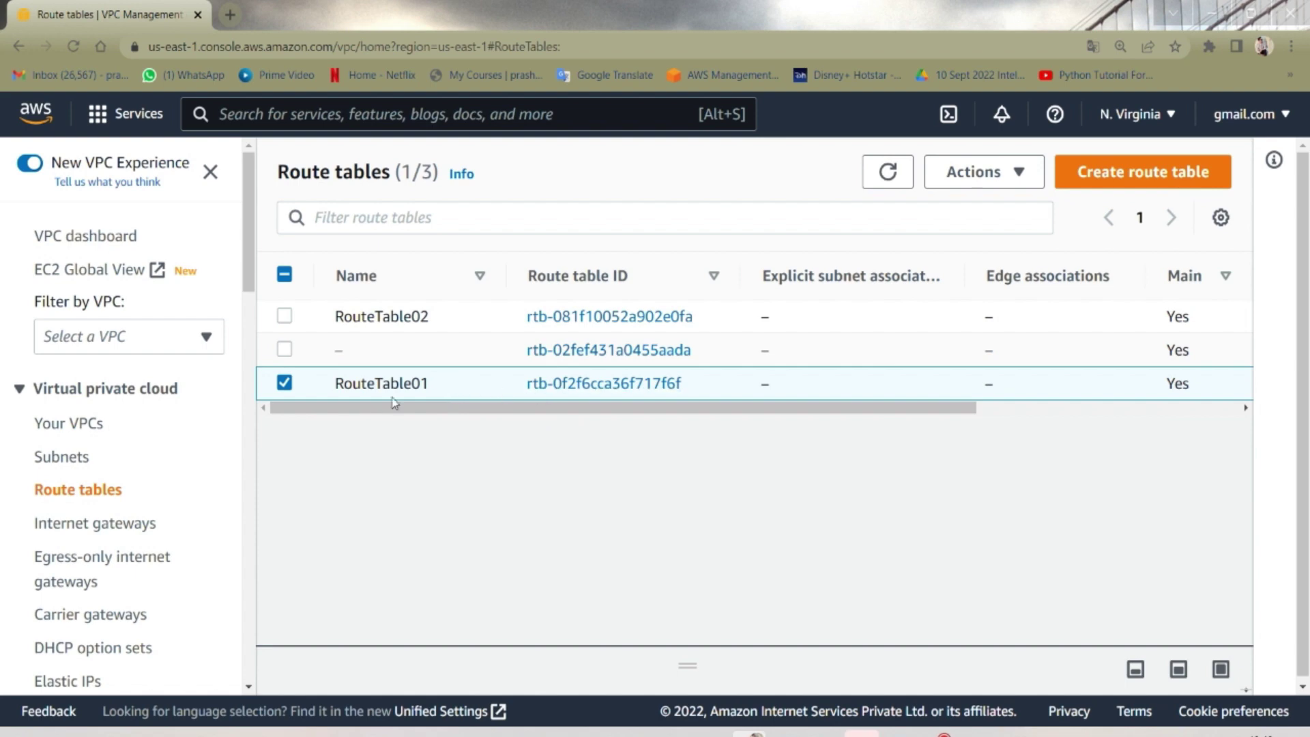
pyautogui.click(539, 384)
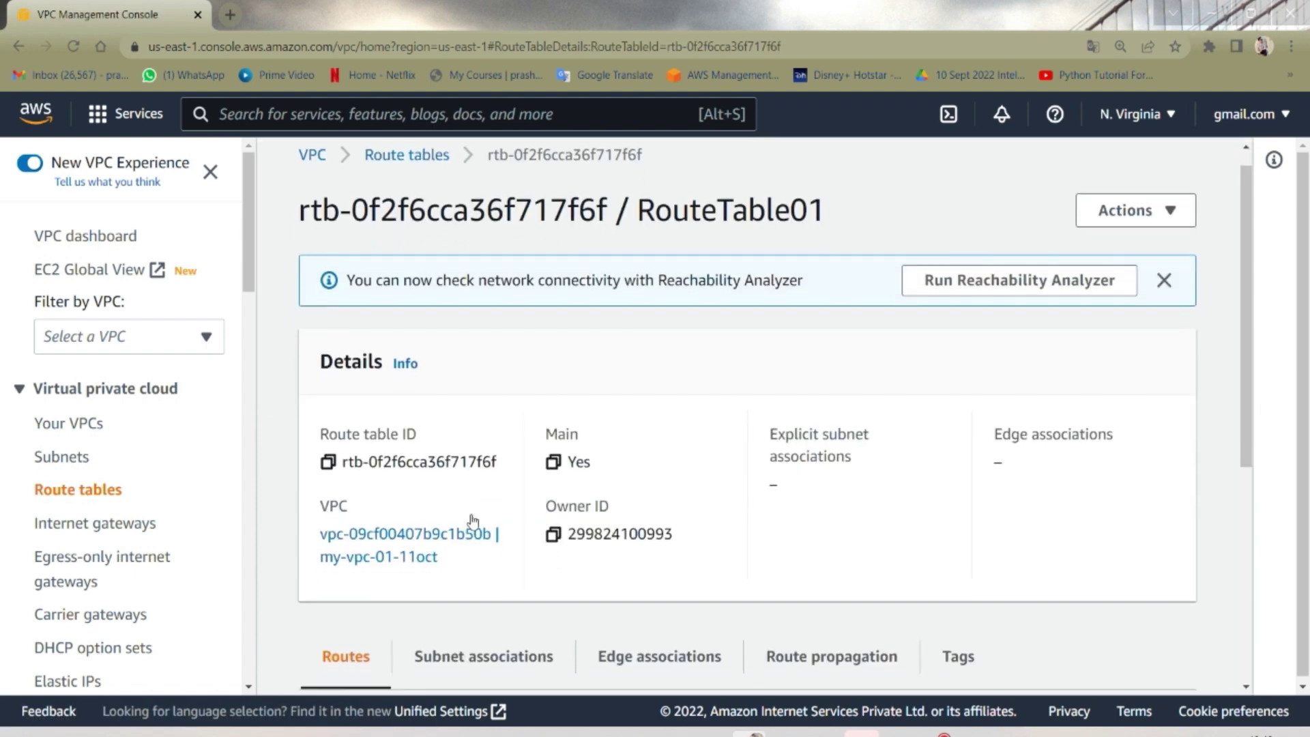
pyautogui.scroll(-3, 380, 466)
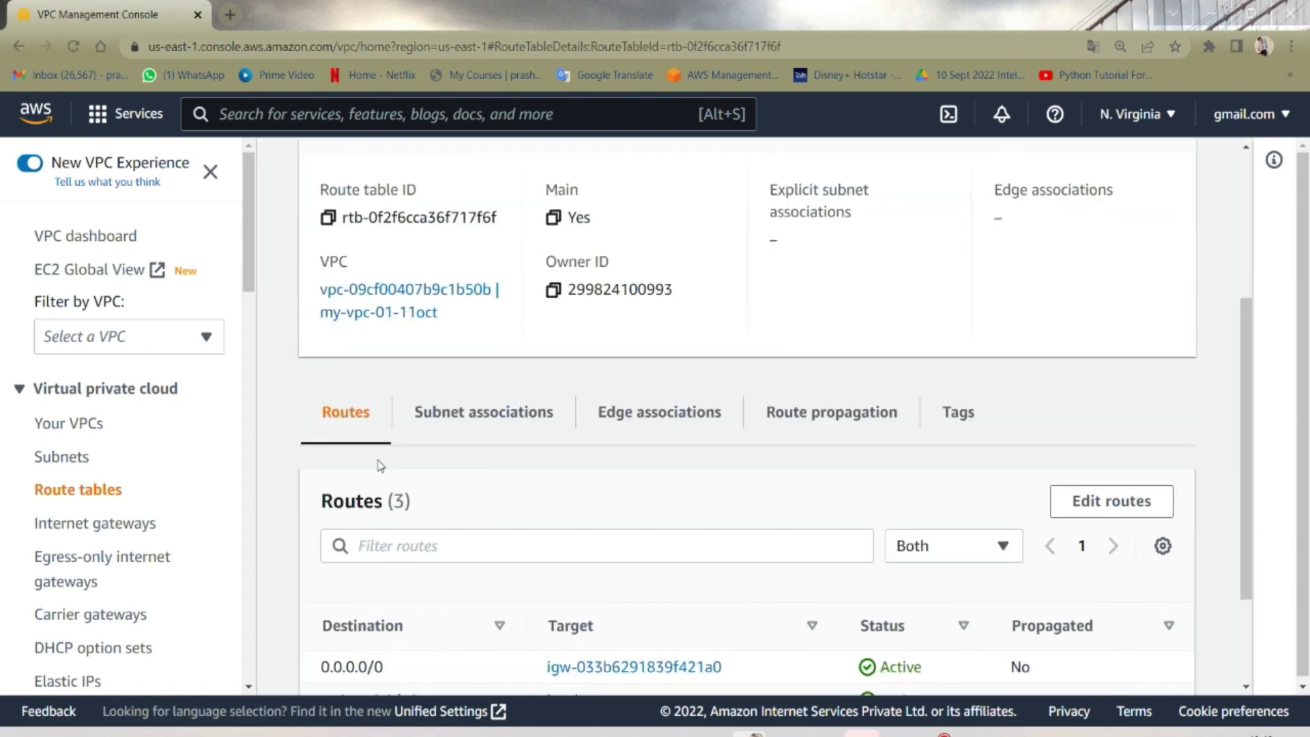
pyautogui.click(478, 424)
pyautogui.scroll(-3, 648, 492)
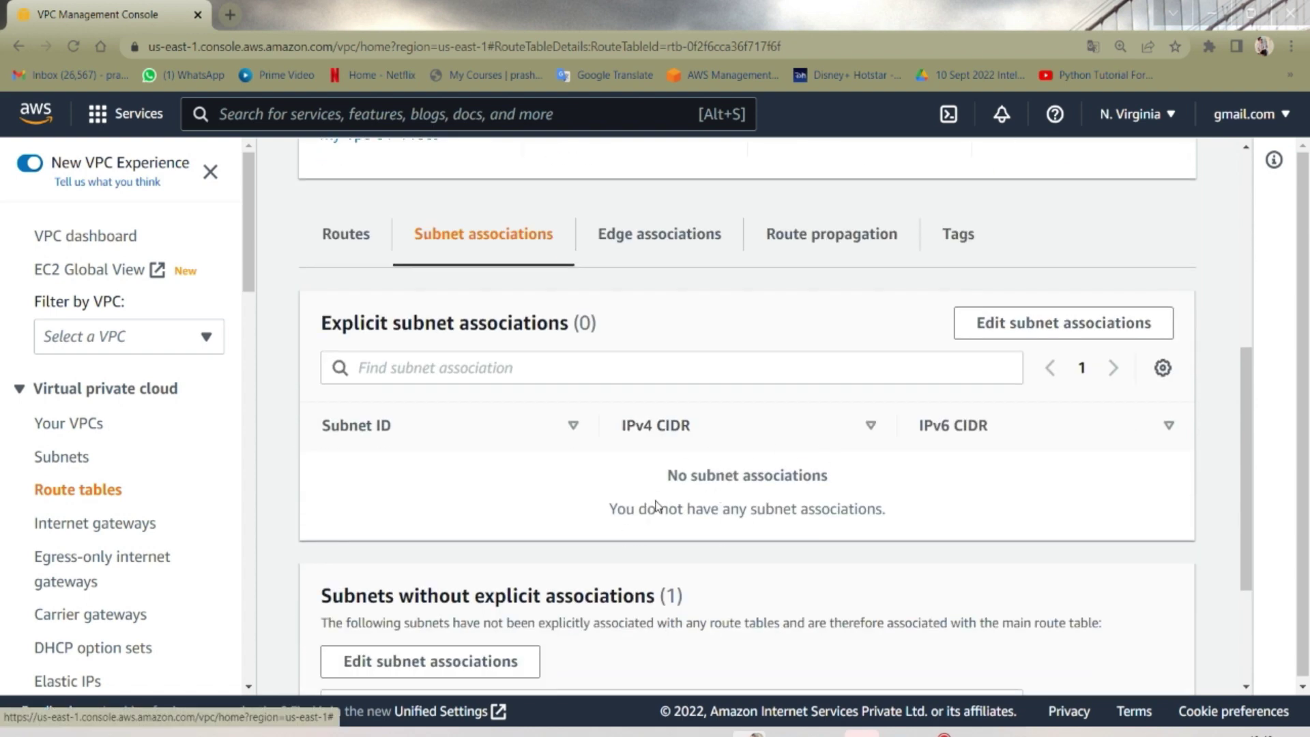
# - Consult the peering diagram, associate subnet-01-11oct explicitly with RouteTable01 and save the association
pyautogui.moveTo(824, 734)
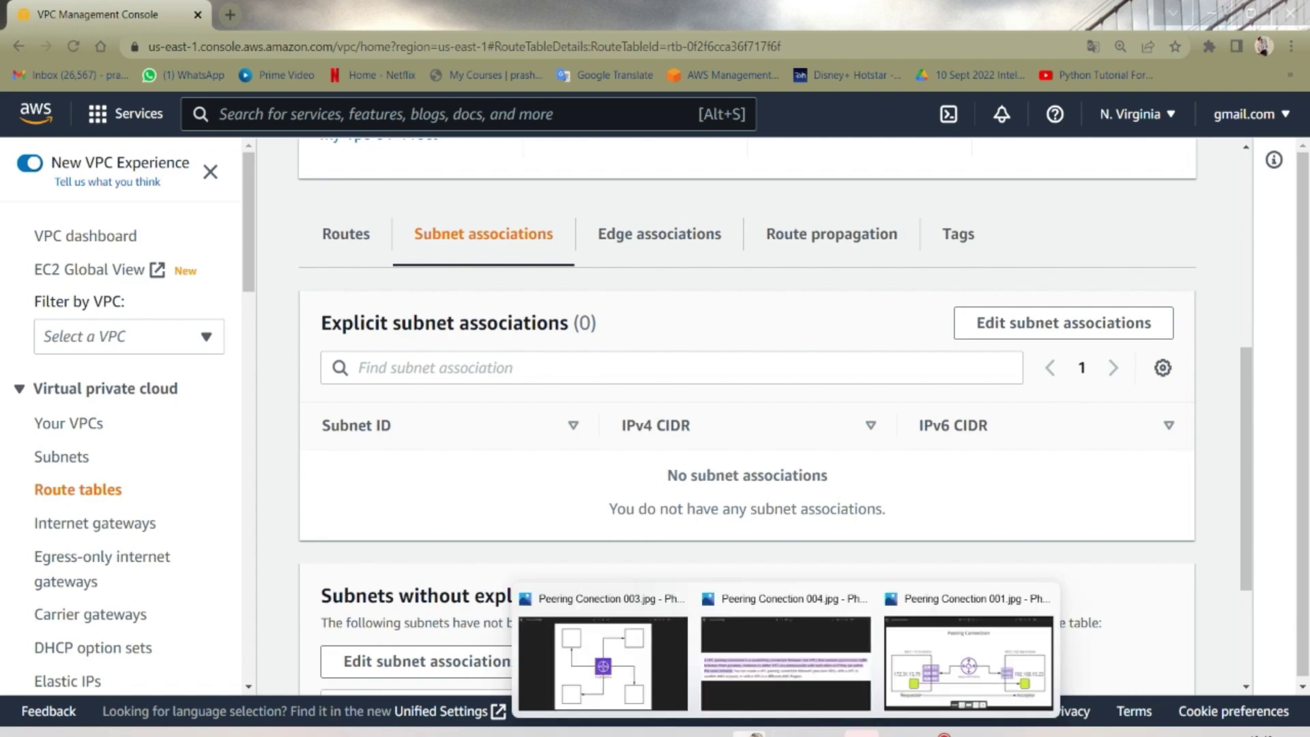
pyautogui.click(858, 656)
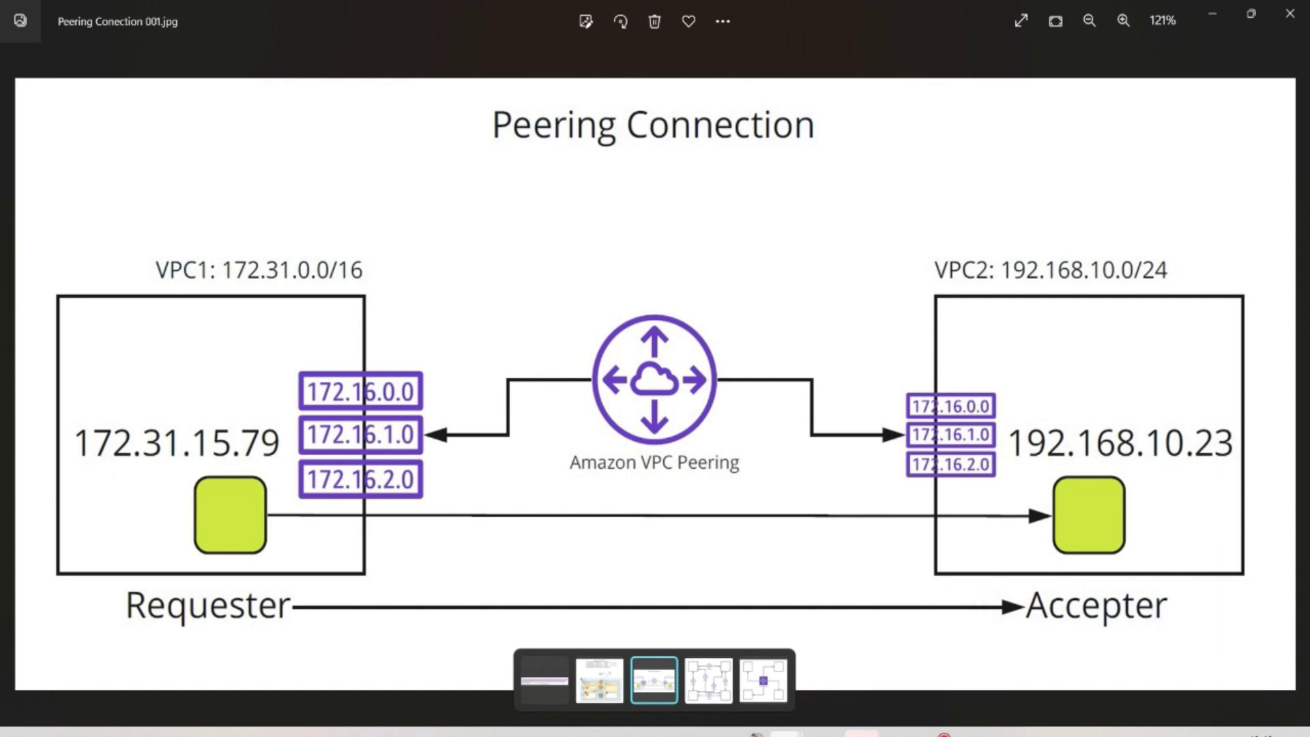
pyautogui.click(751, 732)
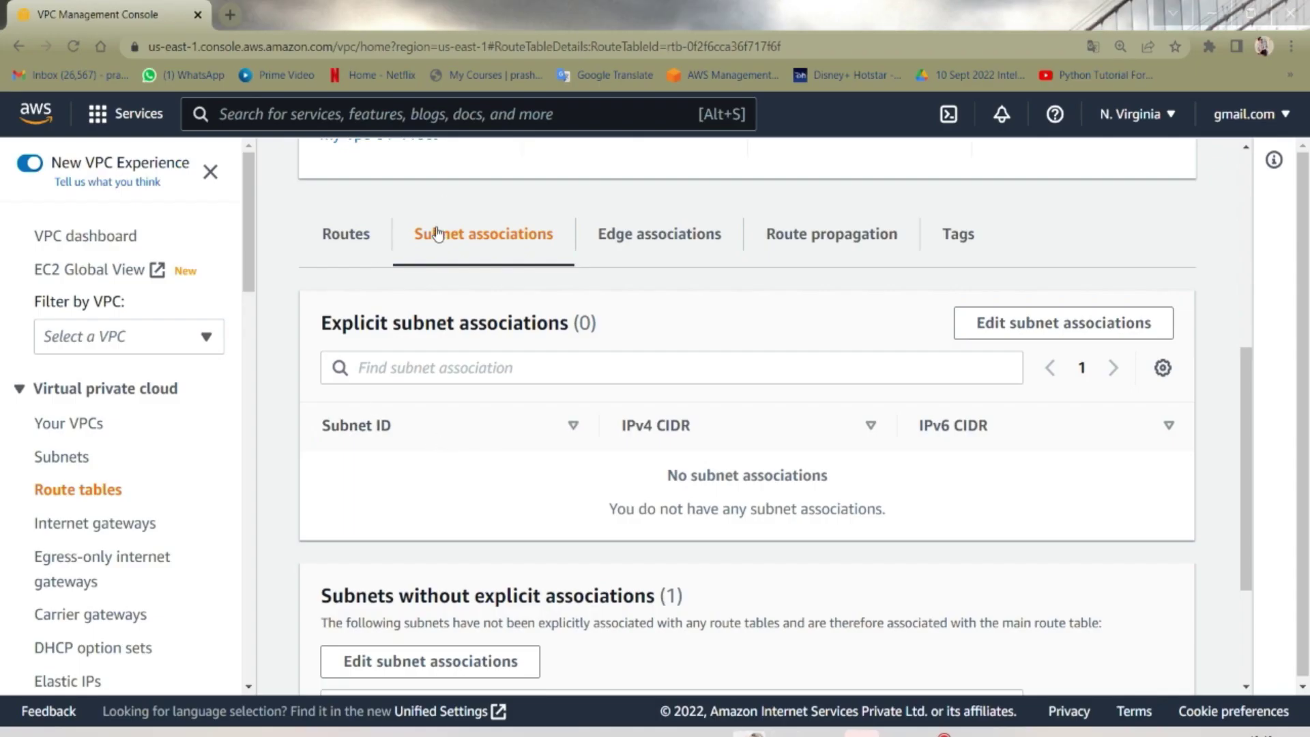
pyautogui.click(1026, 327)
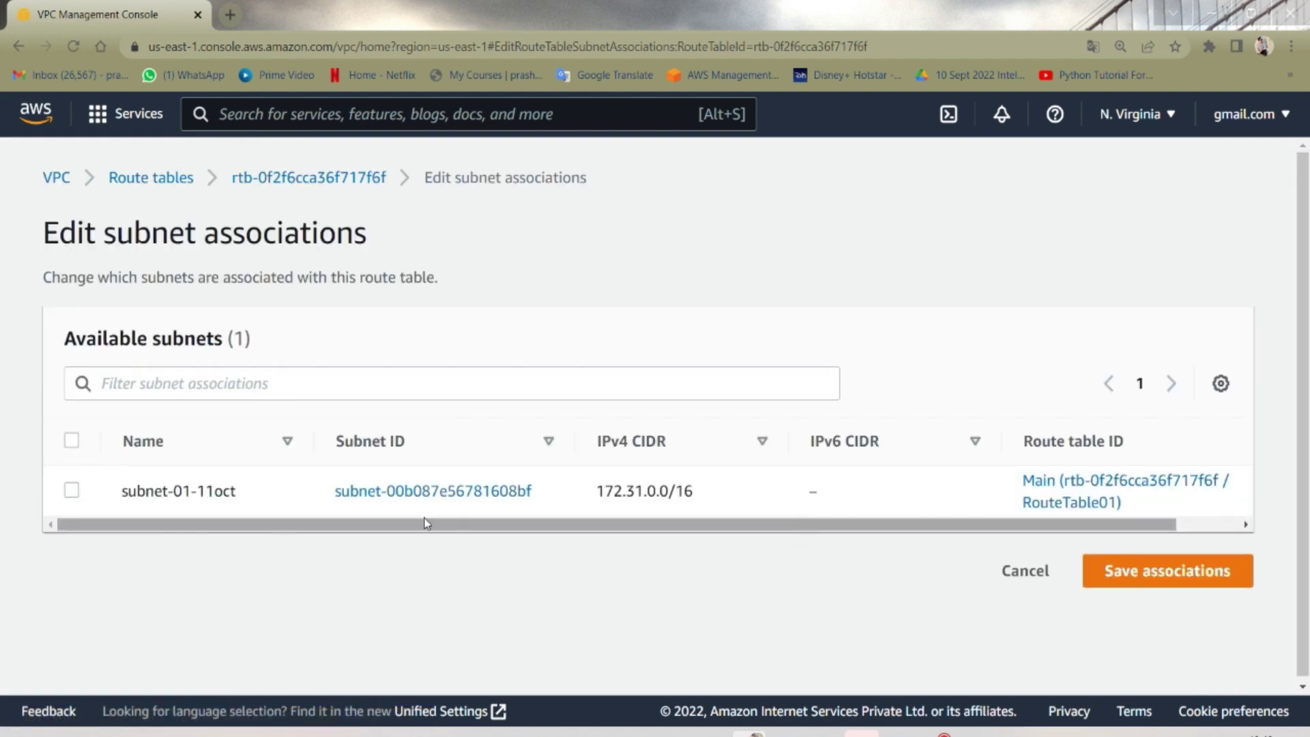
pyautogui.click(71, 491)
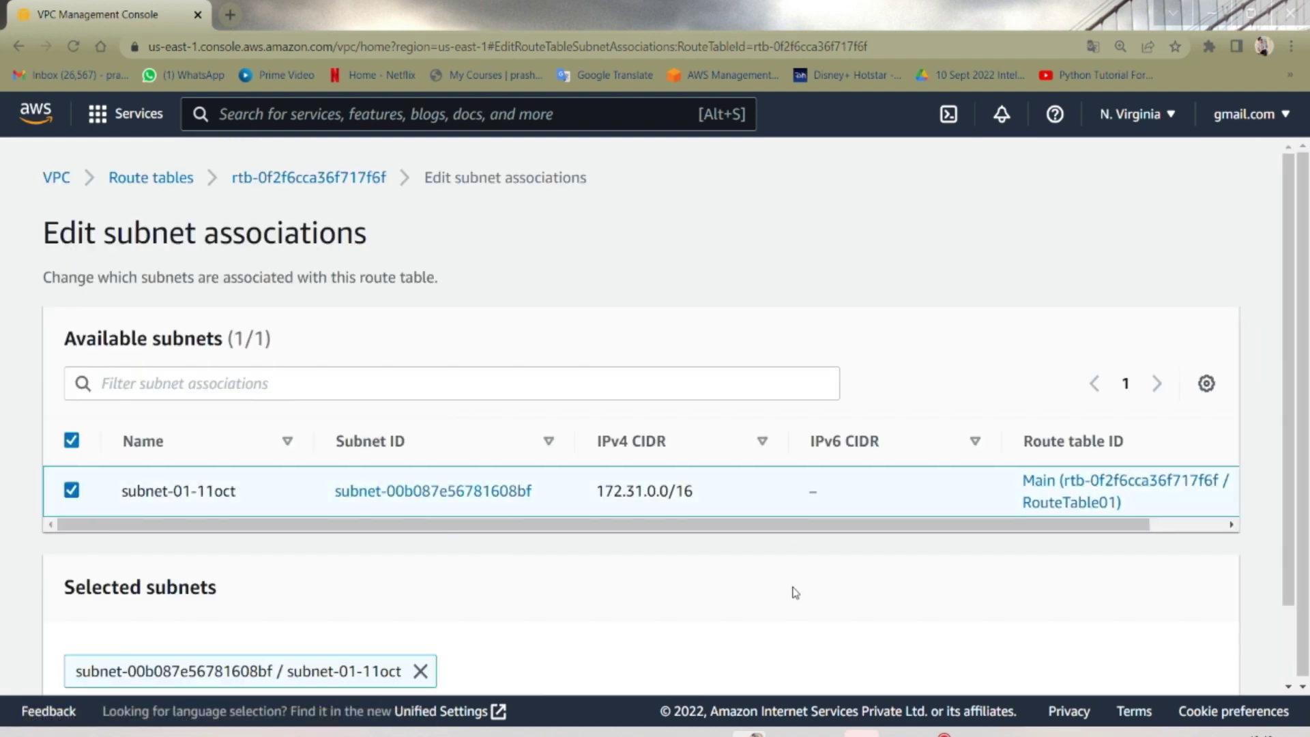
pyautogui.scroll(-2, 796, 592)
pyautogui.click(1127, 654)
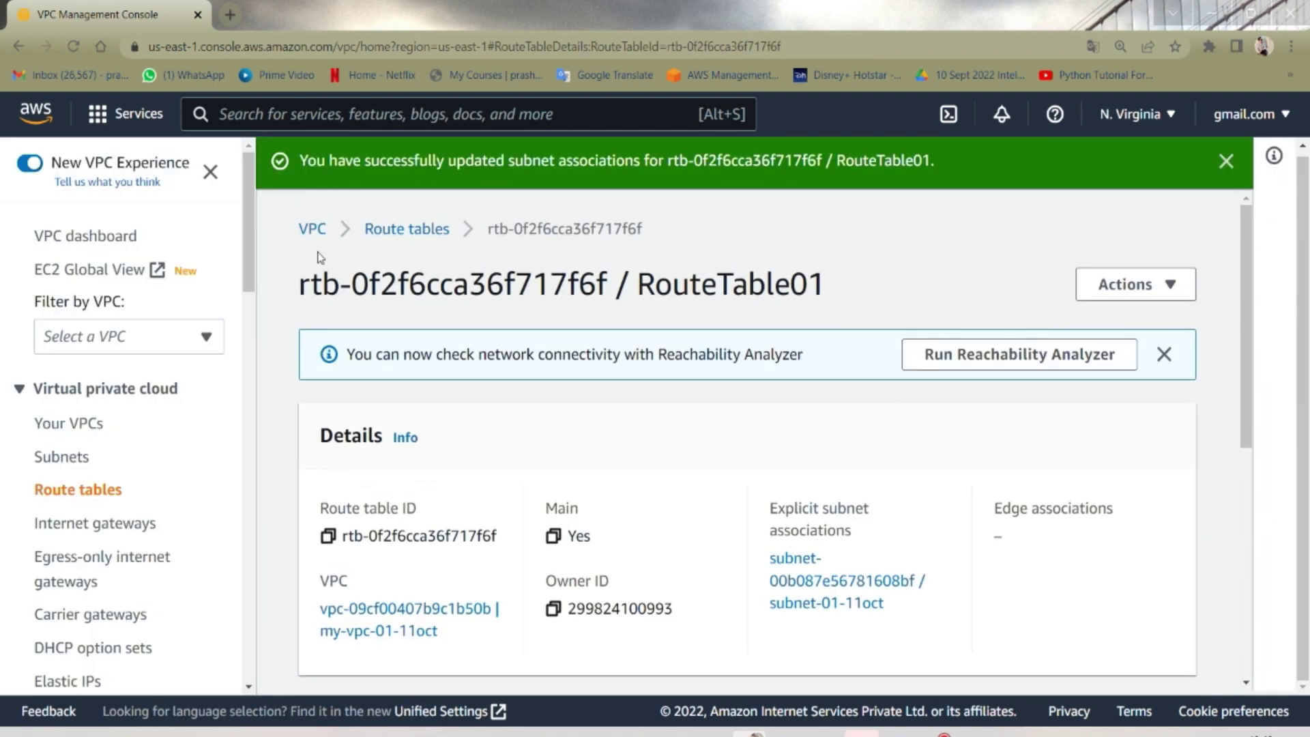
# - Go back to the route tables list and open the routes of RouteTable02 for editing
pyautogui.click(408, 234)
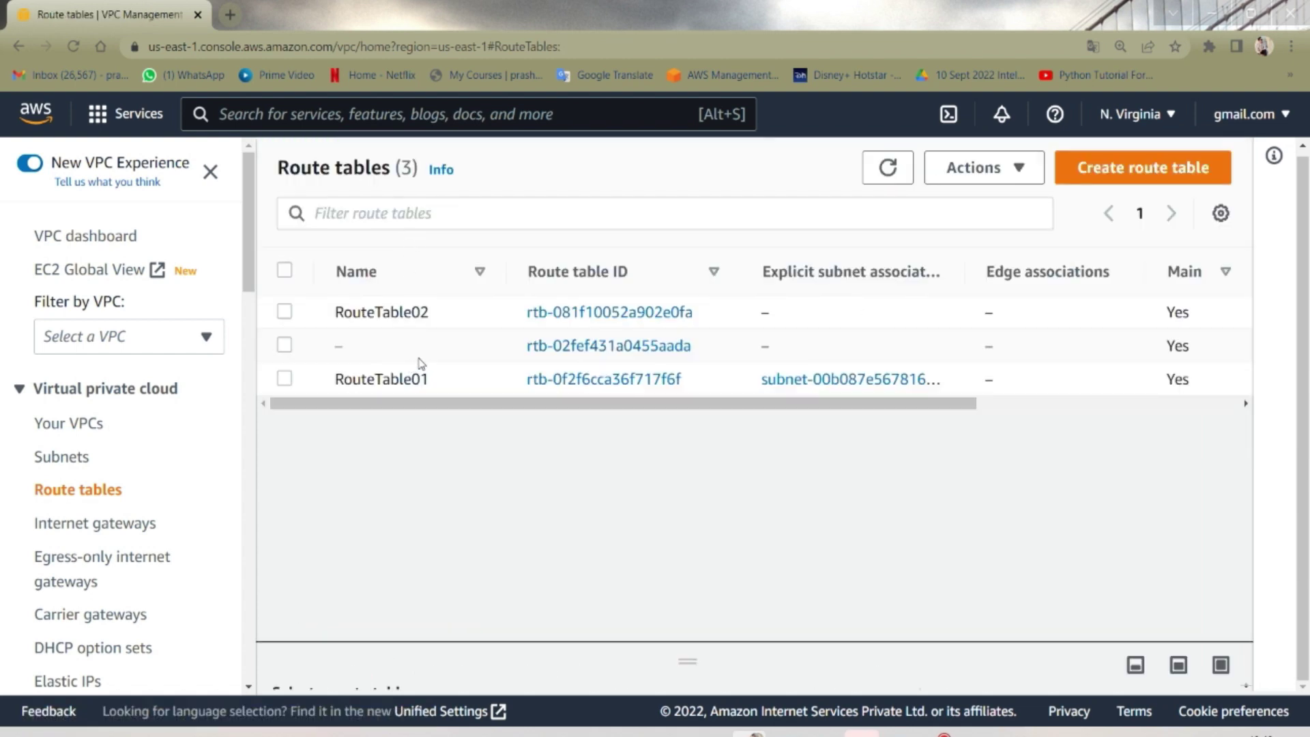
pyautogui.click(442, 312)
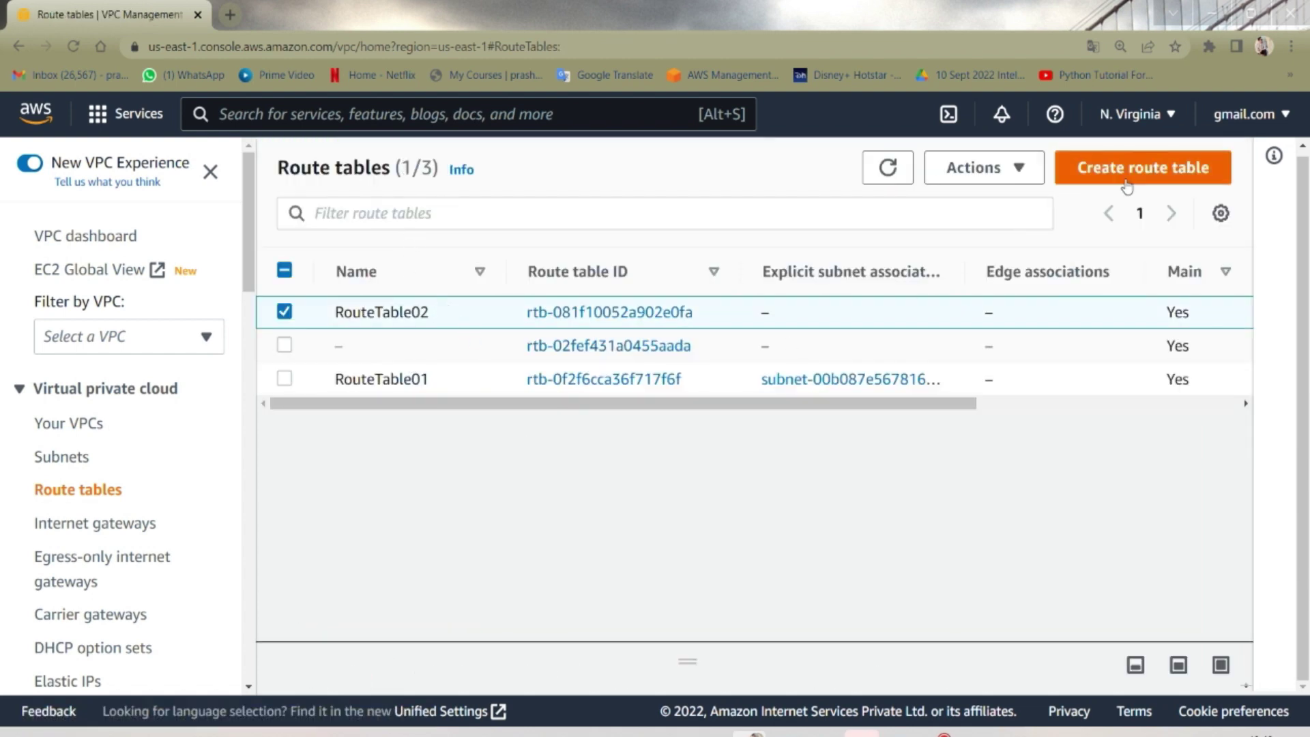
pyautogui.click(1122, 176)
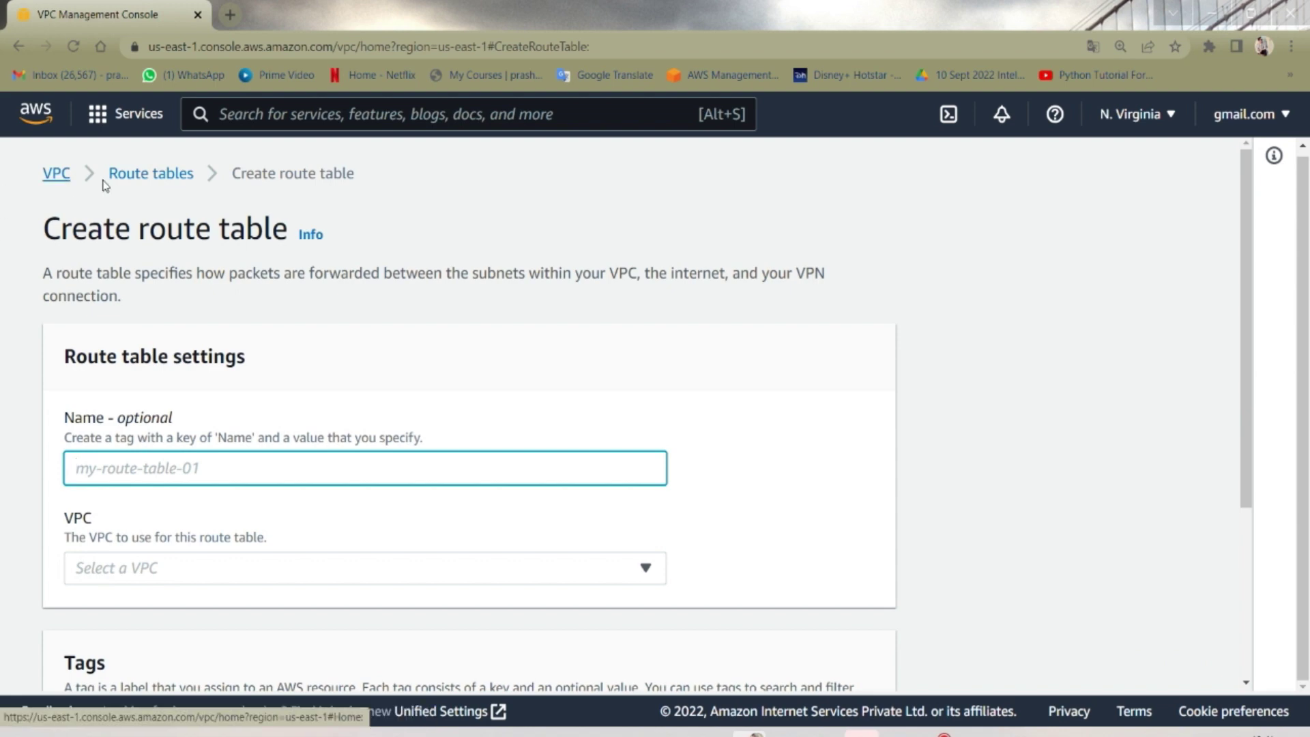
pyautogui.click(156, 177)
pyautogui.click(504, 313)
pyautogui.click(603, 314)
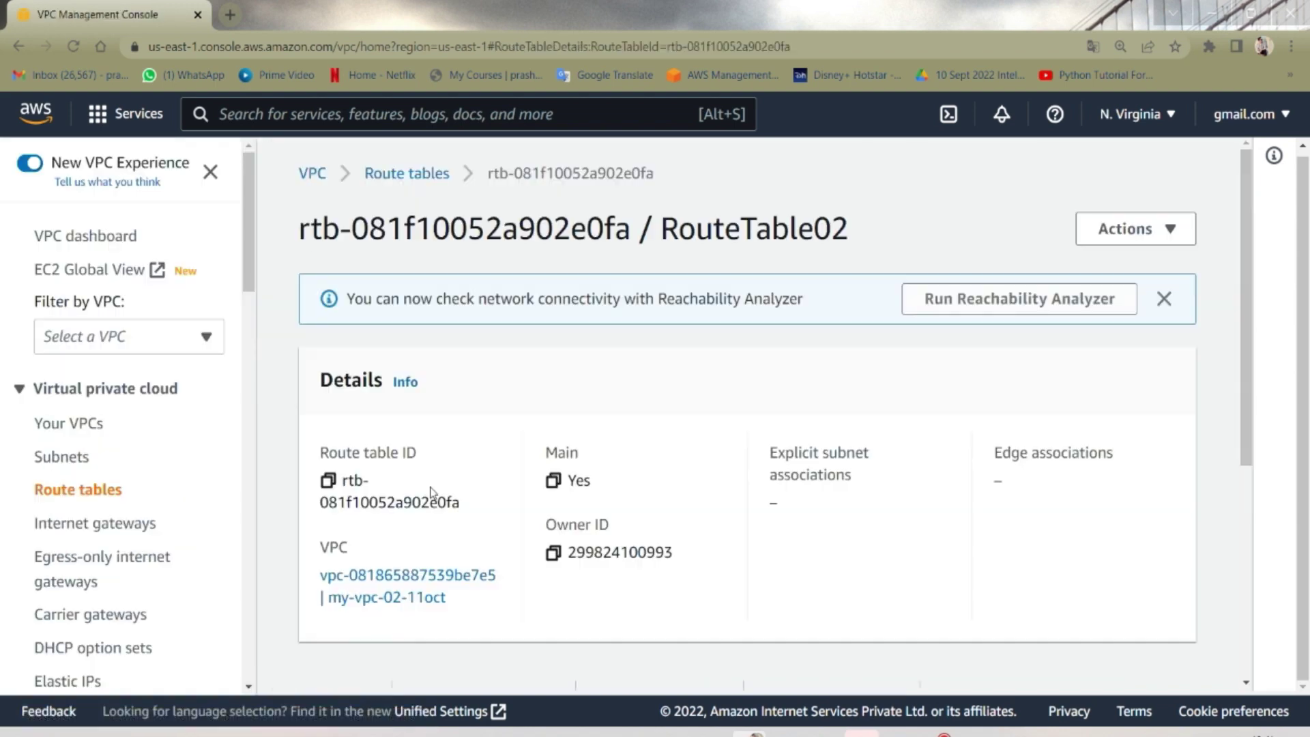
pyautogui.scroll(-5, 444, 432)
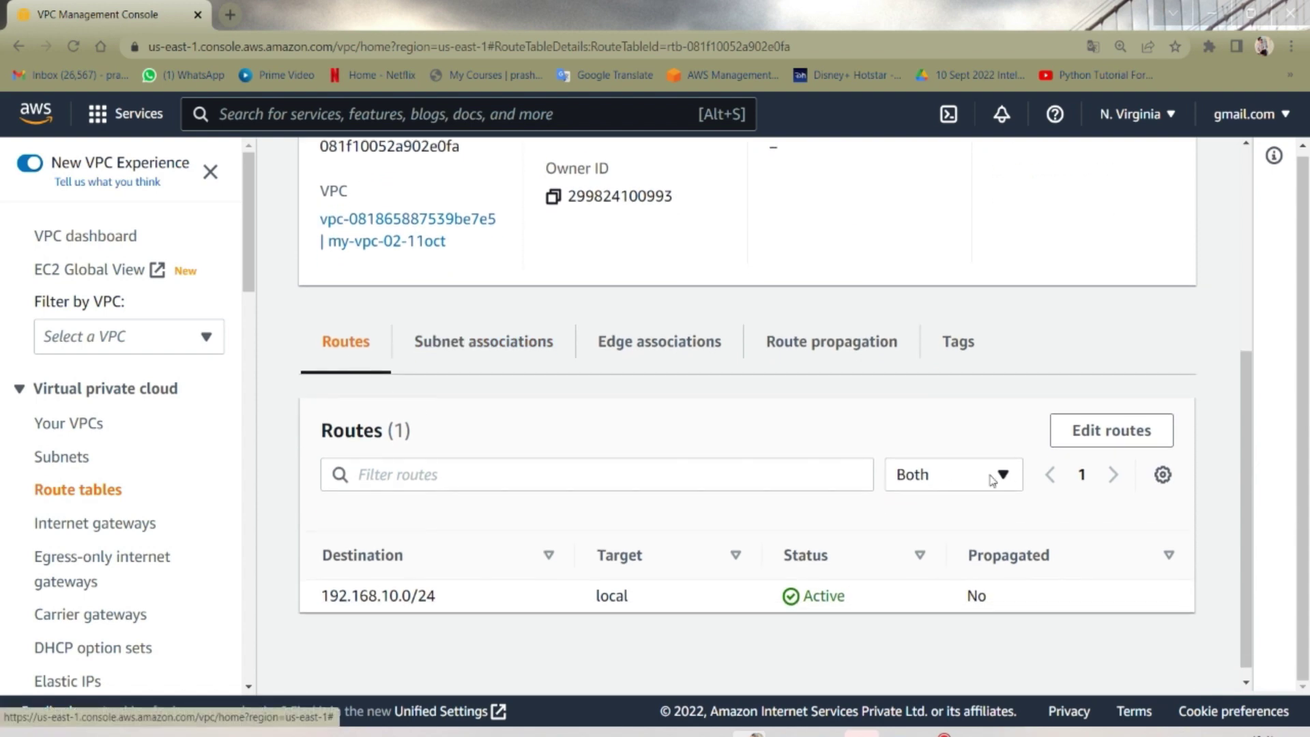
pyautogui.click(1111, 429)
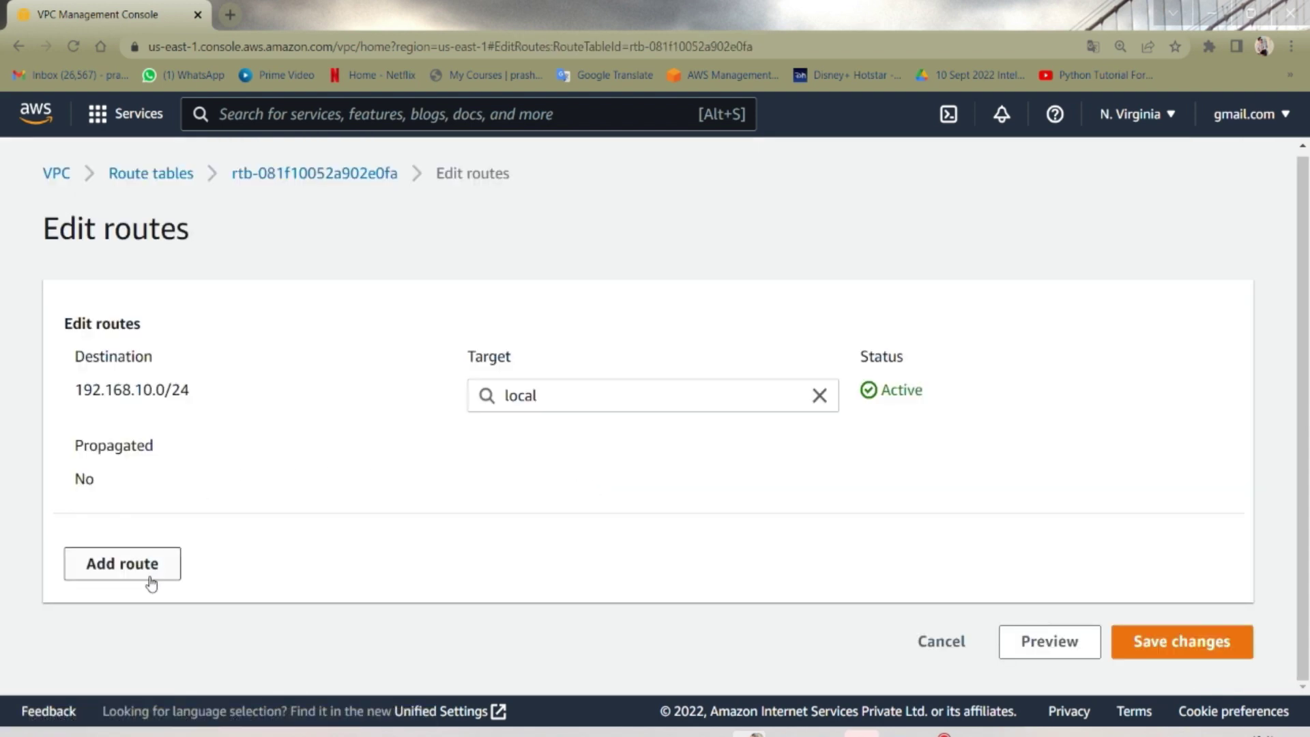
# - Add a route to RouteTable02 with VPC1's range from the peering diagram, 172.31.0.0/16, as its destination
pyautogui.click(122, 563)
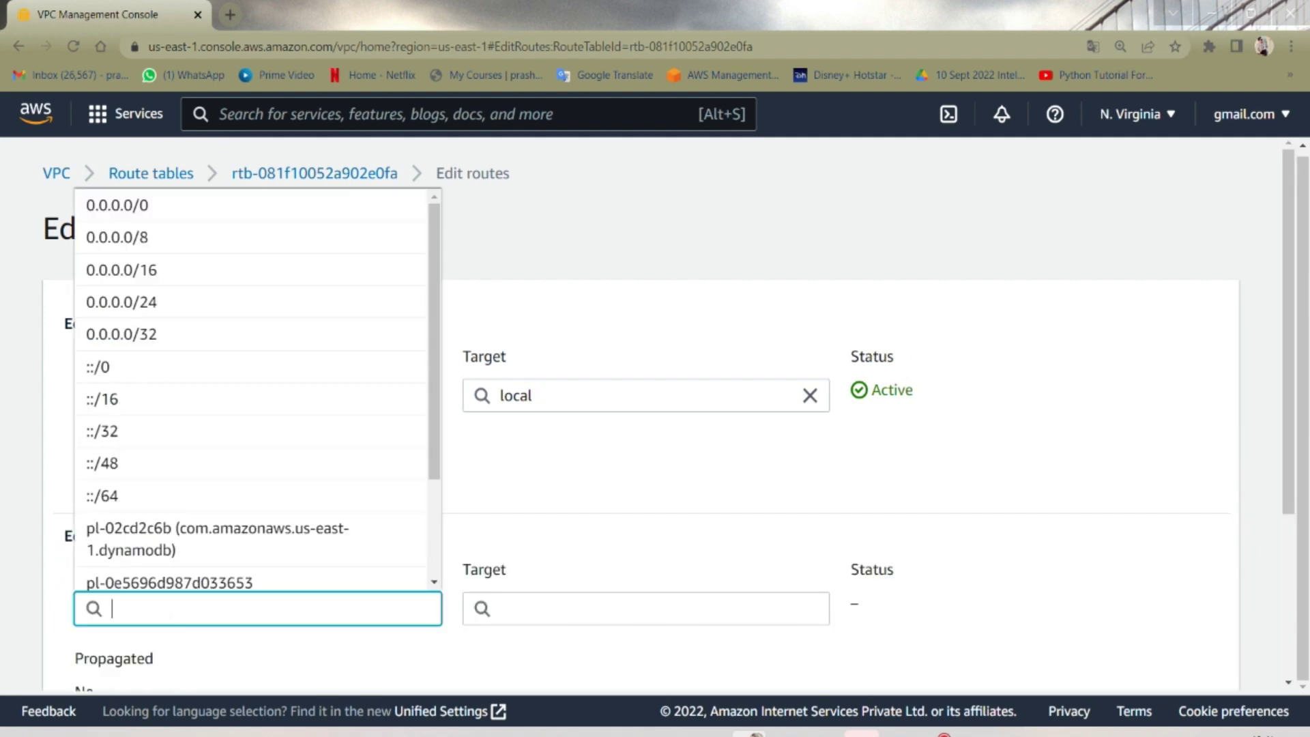
pyautogui.click(562, 298)
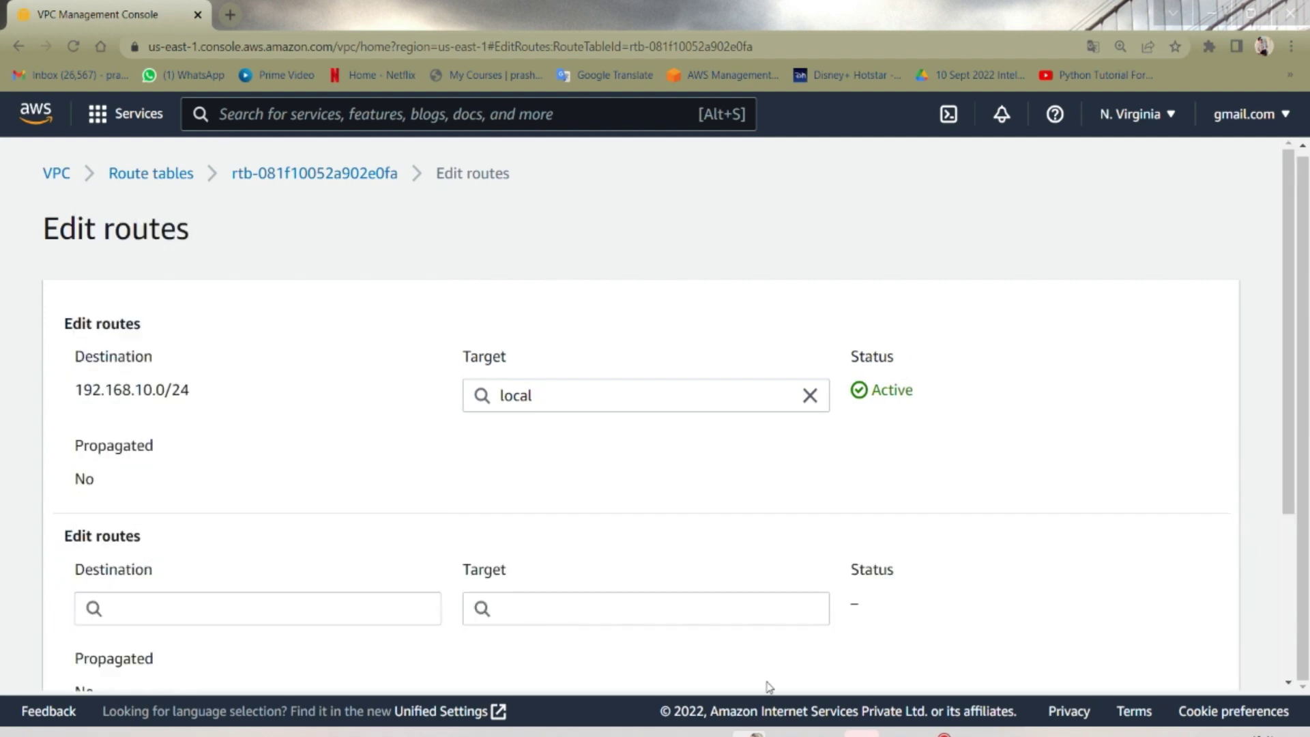
pyautogui.moveTo(784, 733)
pyautogui.click(950, 672)
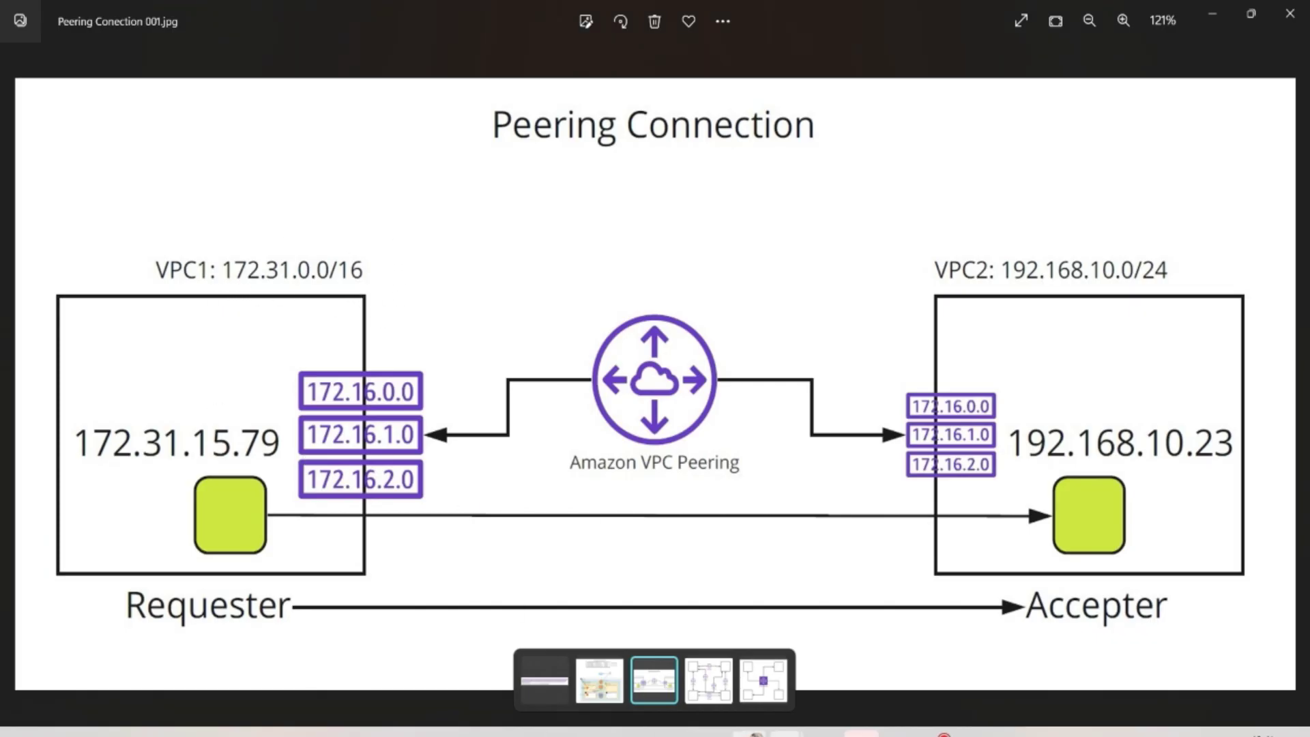
pyautogui.hotkey('alt', 'Tab')
pyautogui.click(258, 608)
pyautogui.write('172.31.0.0/')
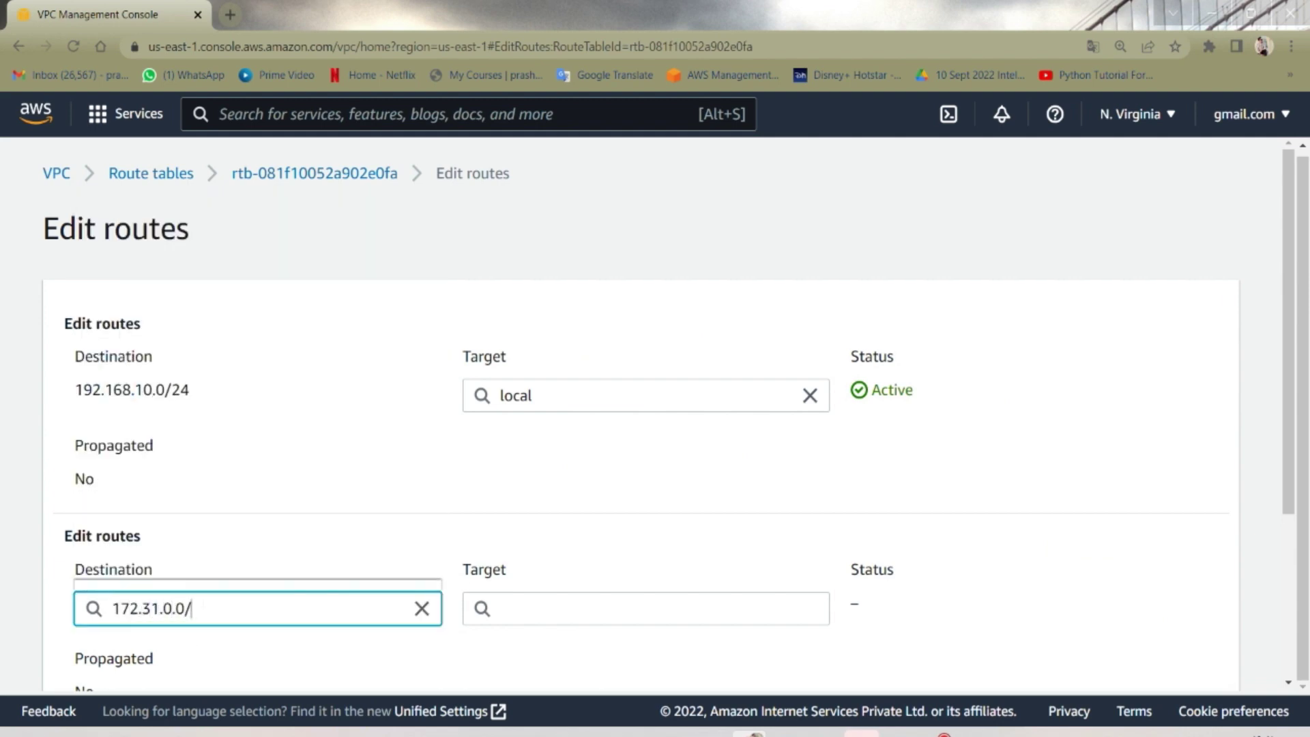
pyautogui.write('16')
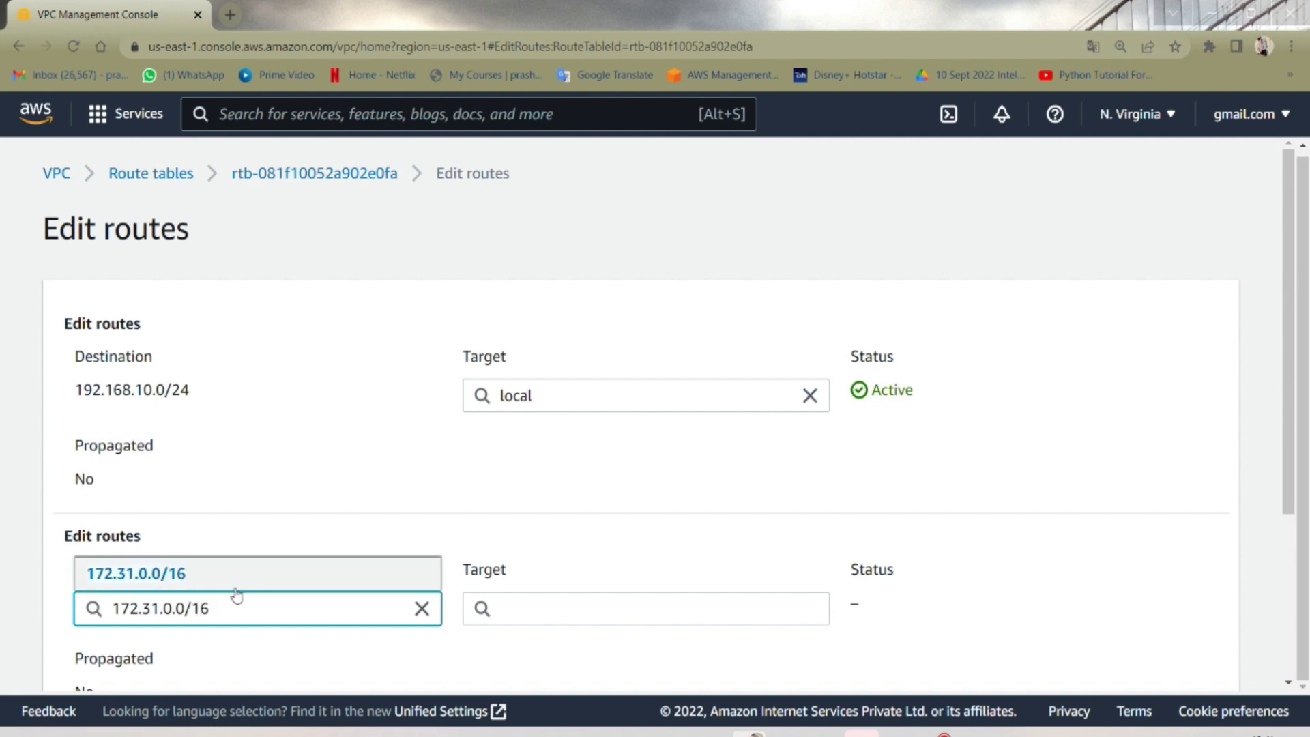
pyautogui.click(223, 579)
# - Set the target of RouteTable02's 172.31.0.0/16 route to peering connection PCX-01
pyautogui.click(614, 608)
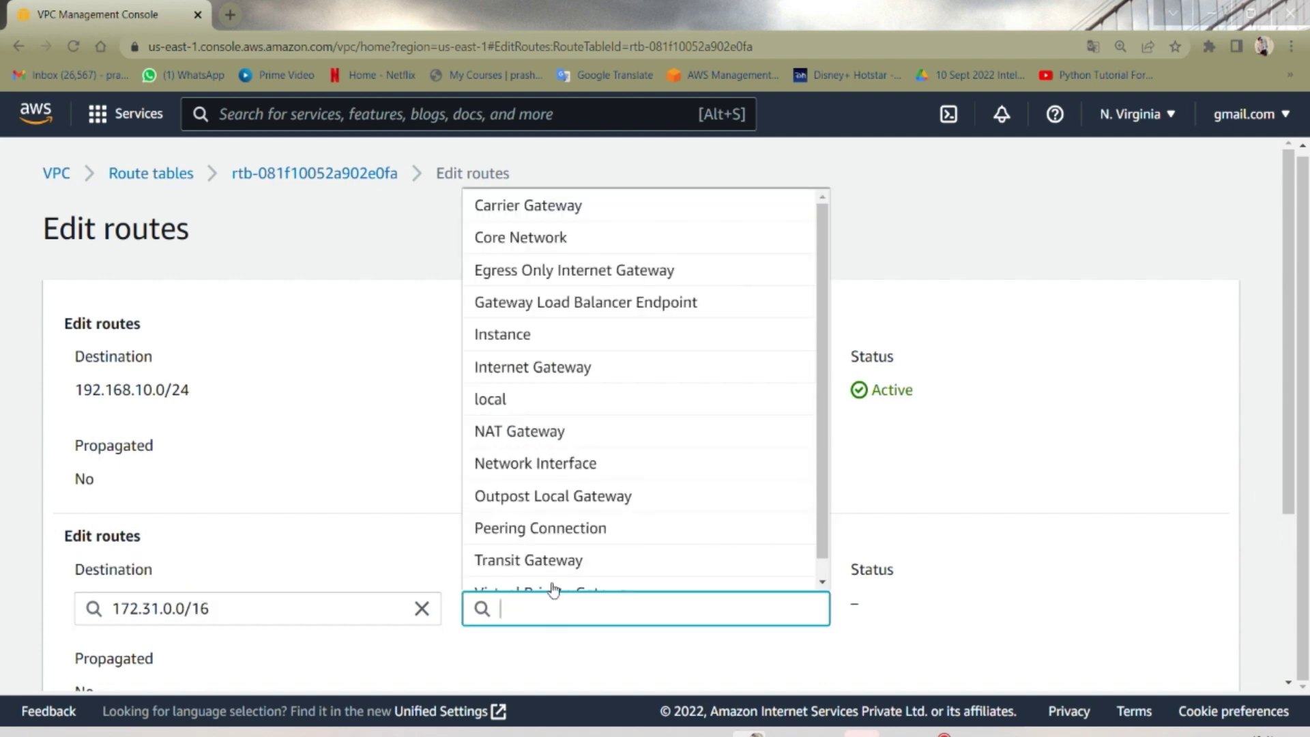
pyautogui.click(585, 526)
pyautogui.scroll(-1, 673, 452)
pyautogui.click(670, 483)
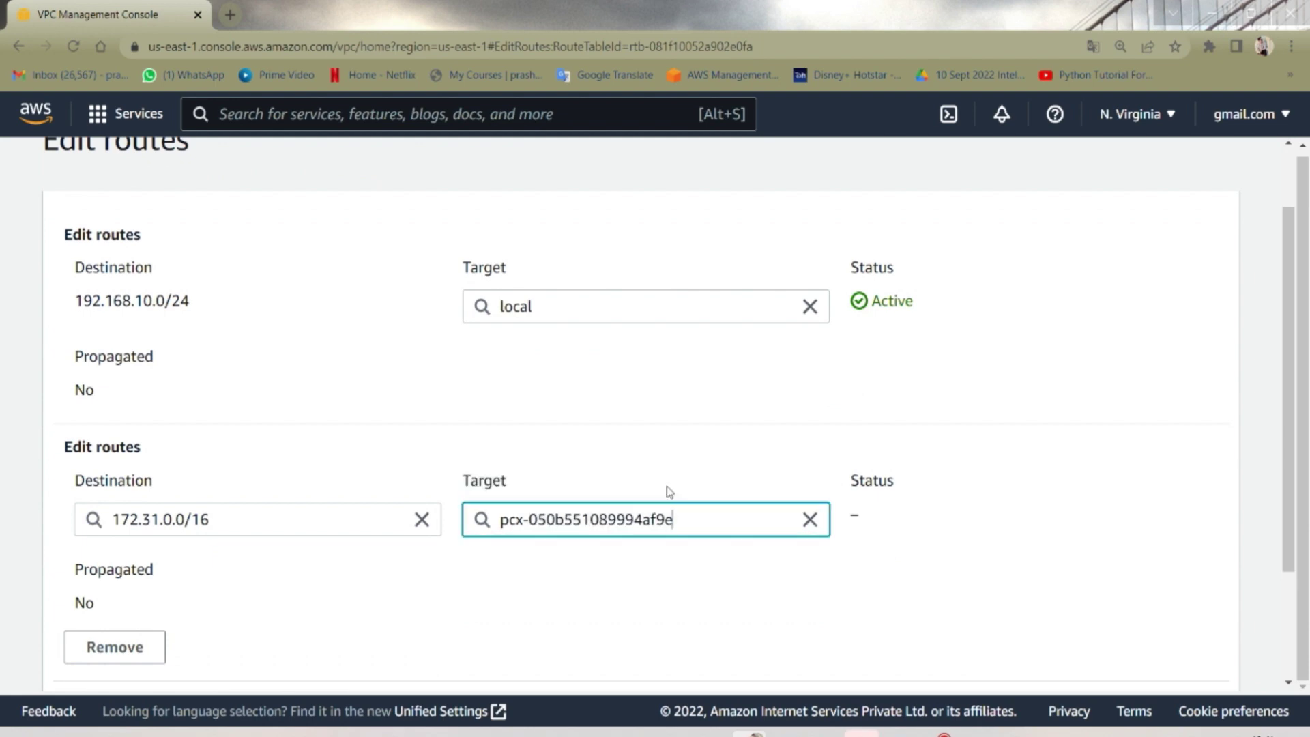
# - Save the edited routes of RouteTable02 and review its details and route list
pyautogui.scroll(-2, 682, 575)
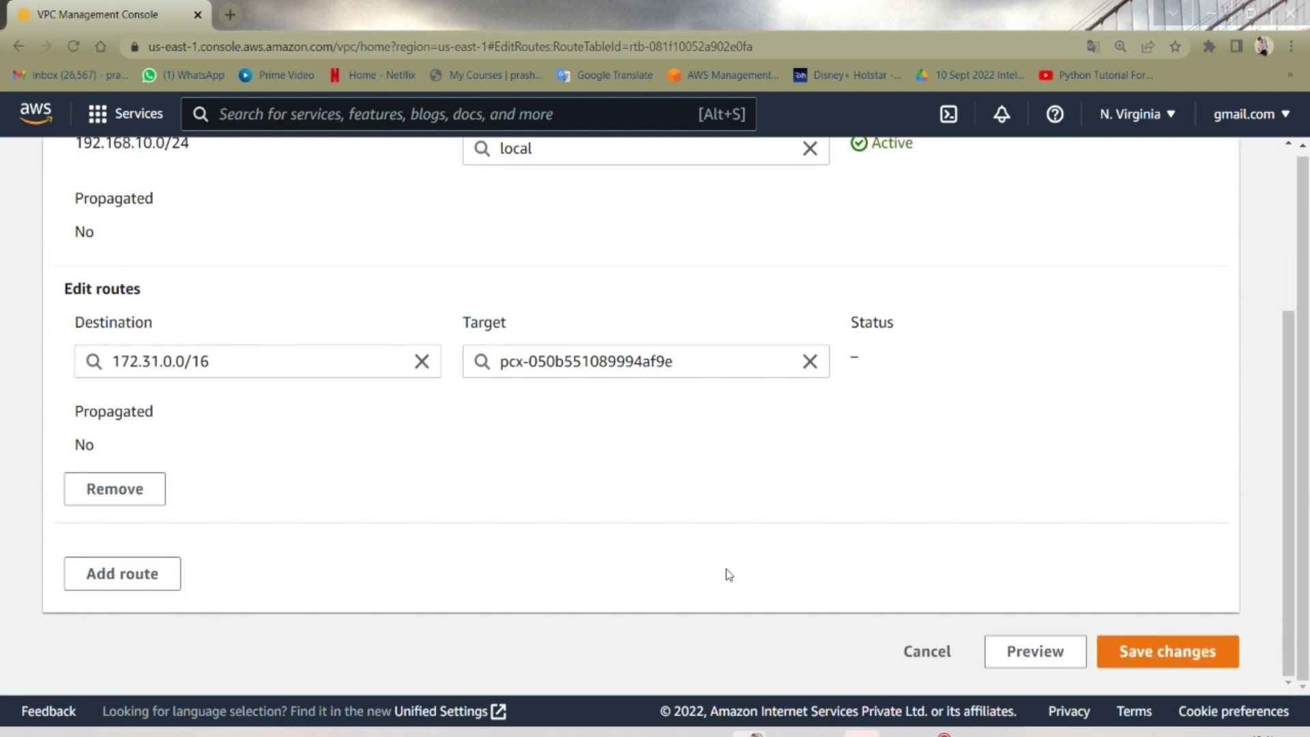
pyautogui.click(1140, 653)
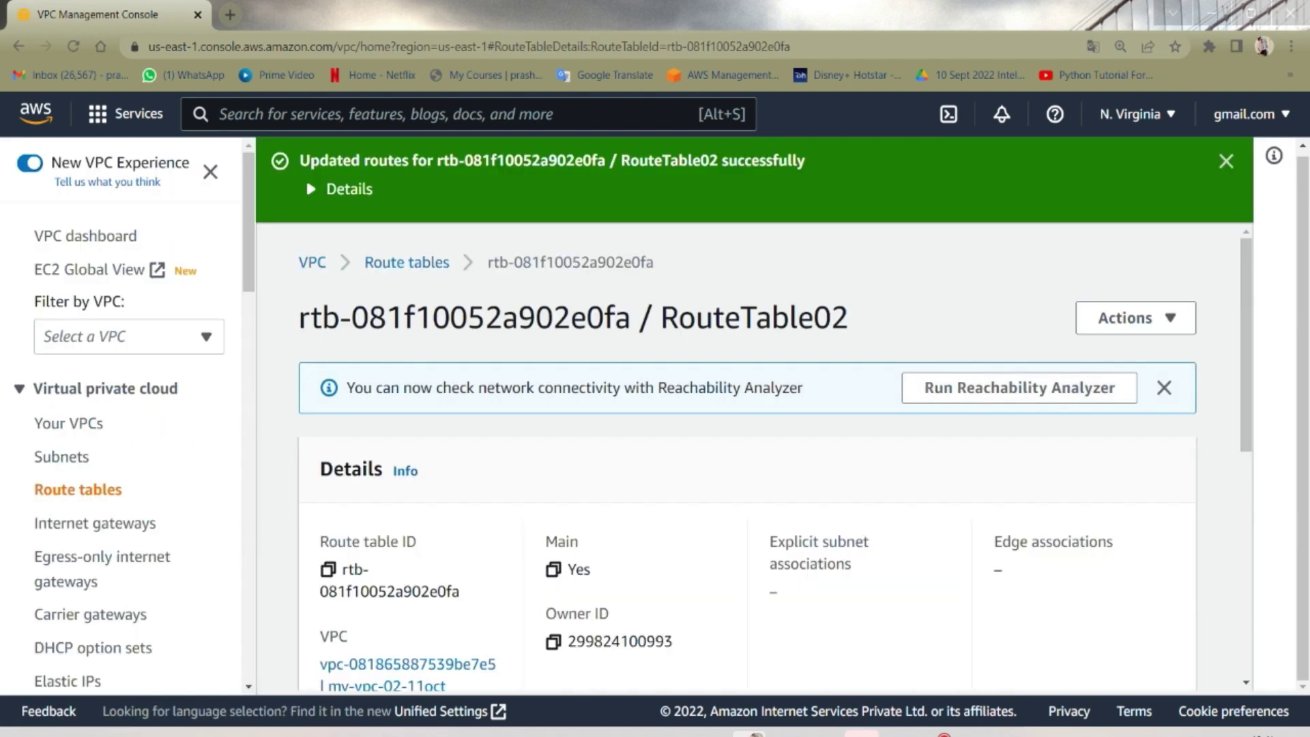
pyautogui.scroll(-5, 503, 498)
pyautogui.scroll(5, 602, 517)
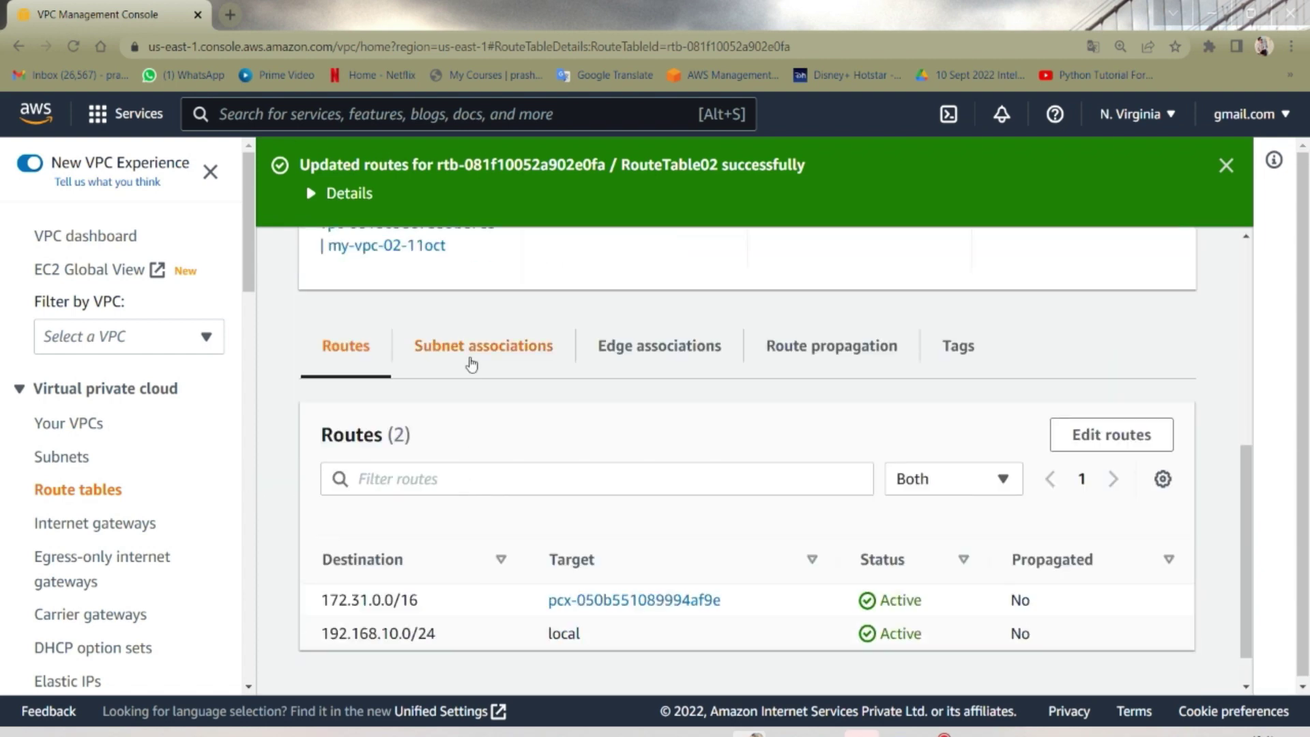
# - Associate subnet-02-11oct explicitly with RouteTable02 and save the association
pyautogui.click(468, 359)
pyautogui.scroll(-3, 588, 588)
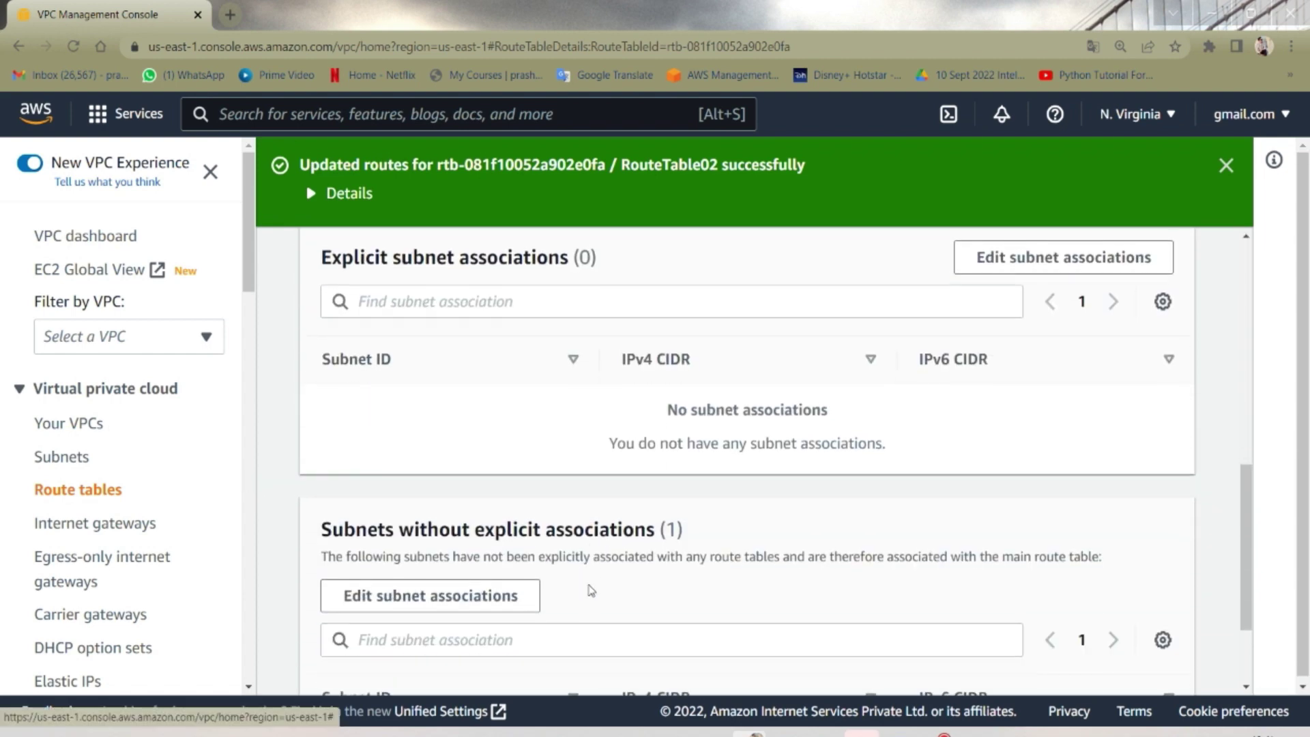
pyautogui.scroll(3, 887, 477)
pyautogui.click(1075, 435)
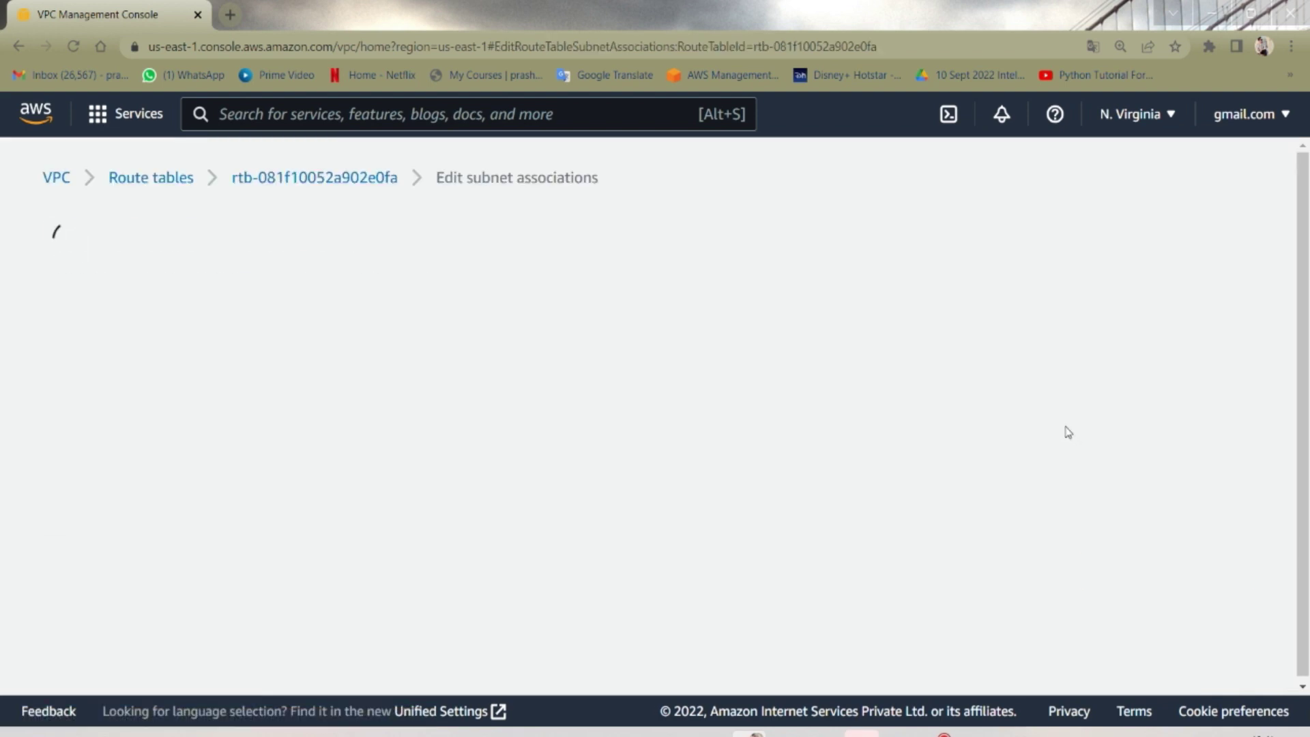
pyautogui.click(72, 490)
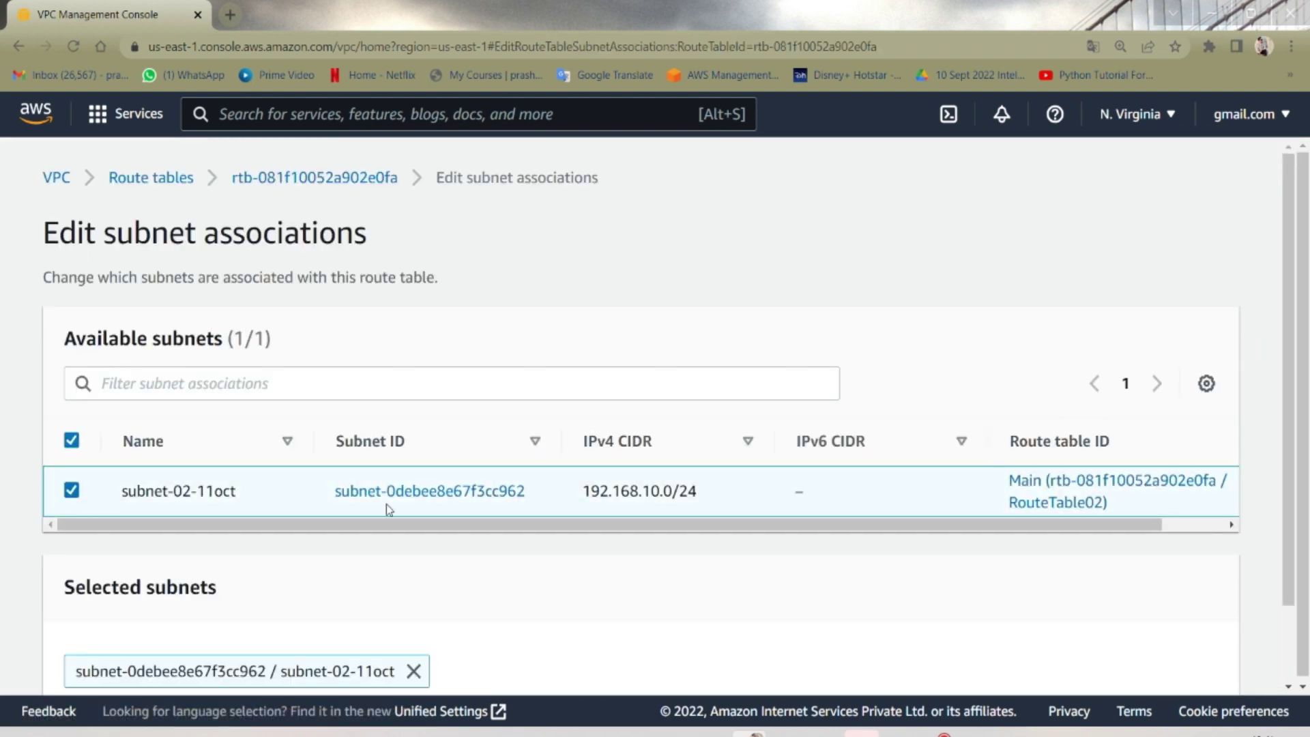
pyautogui.scroll(-2, 1119, 614)
pyautogui.click(1118, 661)
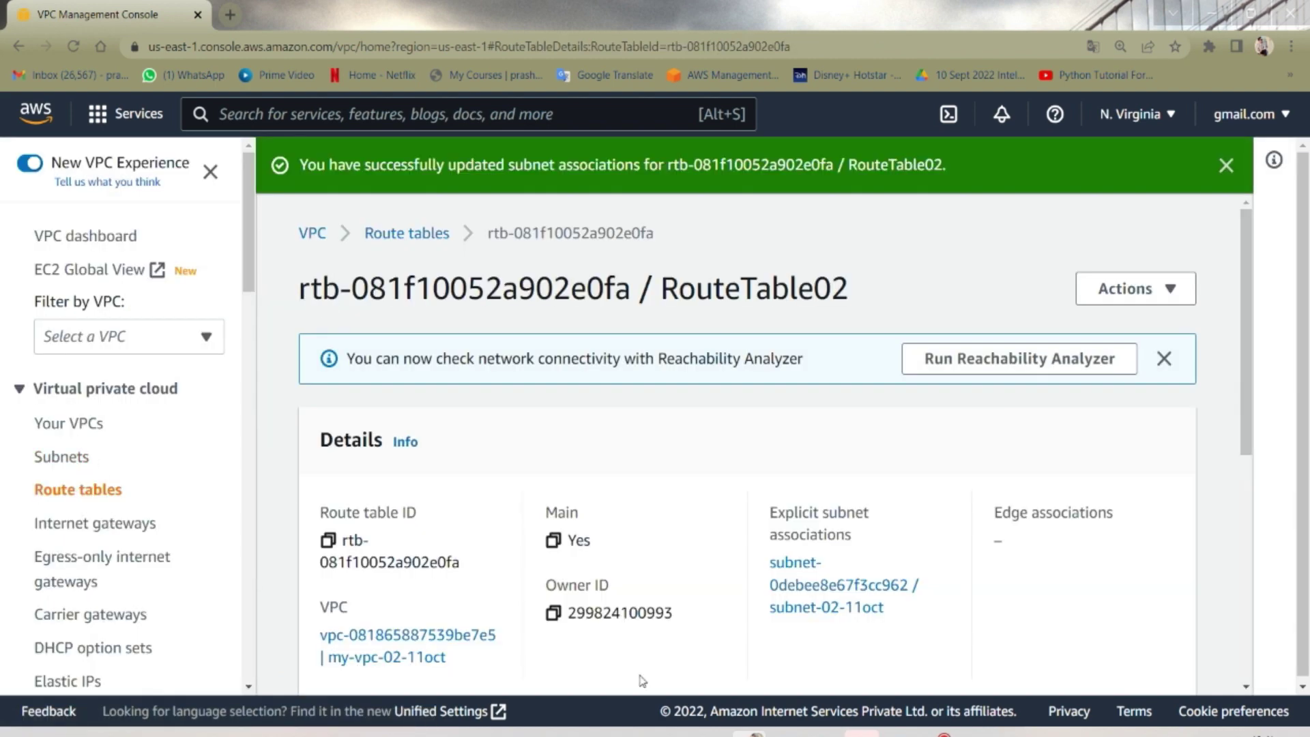
# - Consult the peering connection diagram for the two VPCs and return to the VPC console
pyautogui.moveTo(784, 733)
pyautogui.click(912, 661)
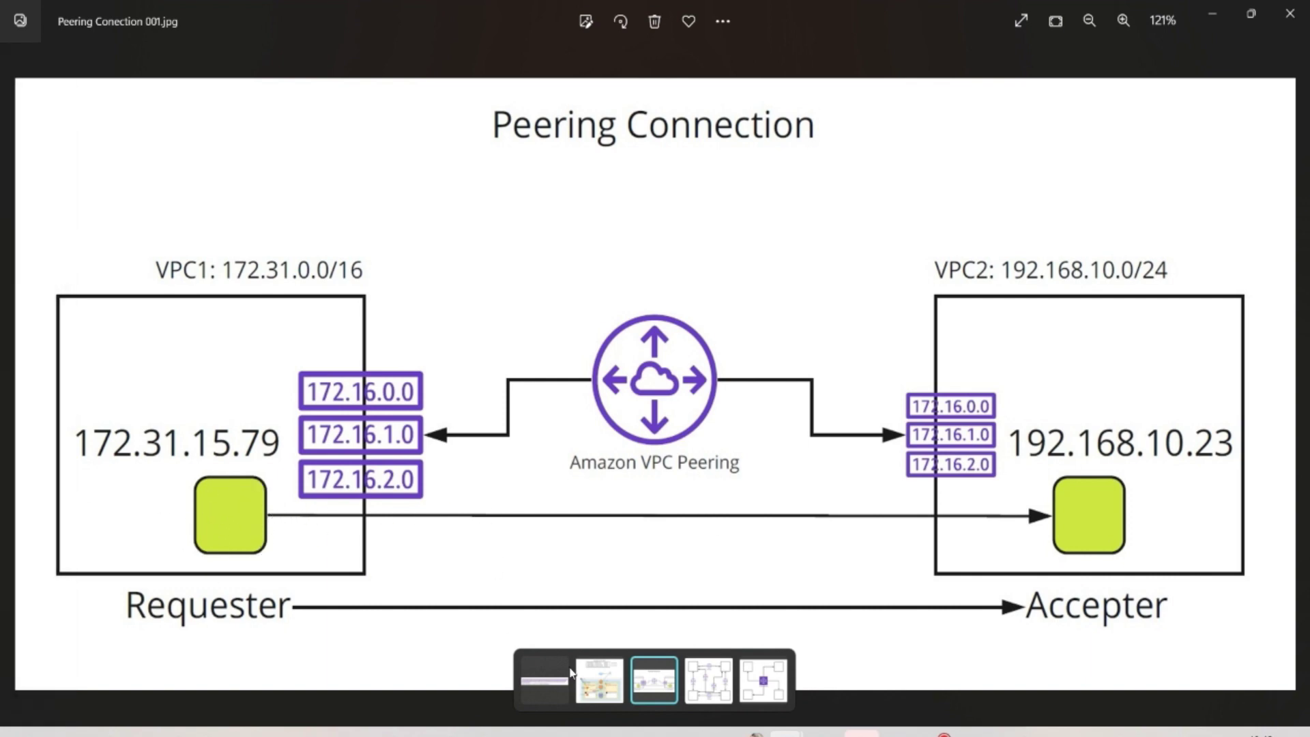
pyautogui.click(749, 734)
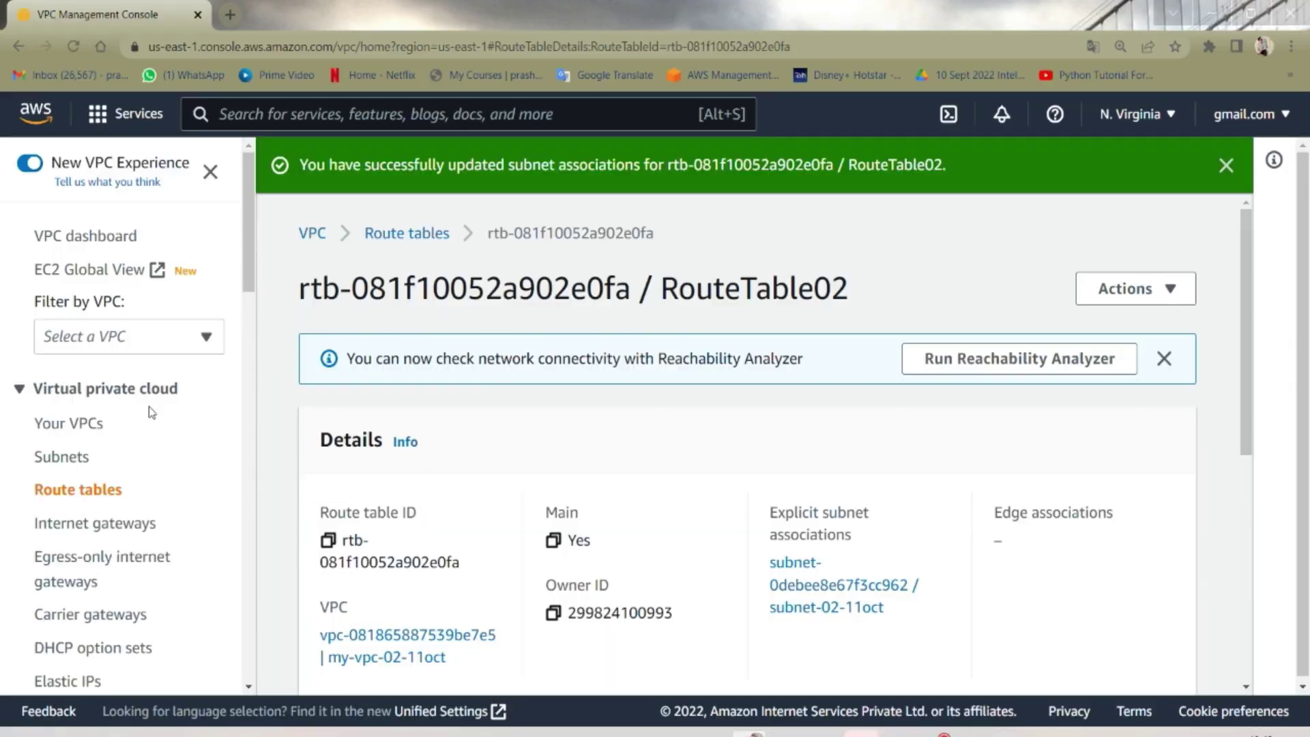
# - Duplicate the VPC console page and open the EC2 service in the copy
pyautogui.click(294, 116)
pyautogui.rightClick(138, 2)
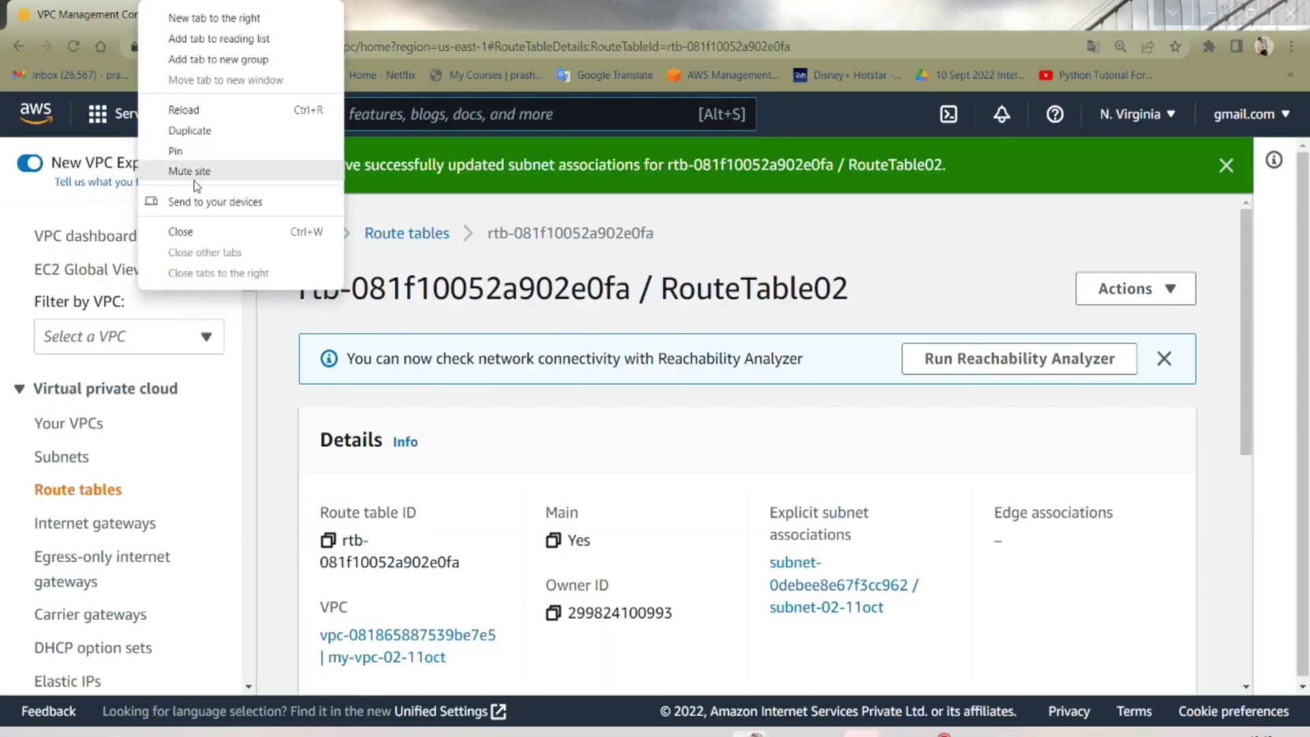
pyautogui.click(198, 131)
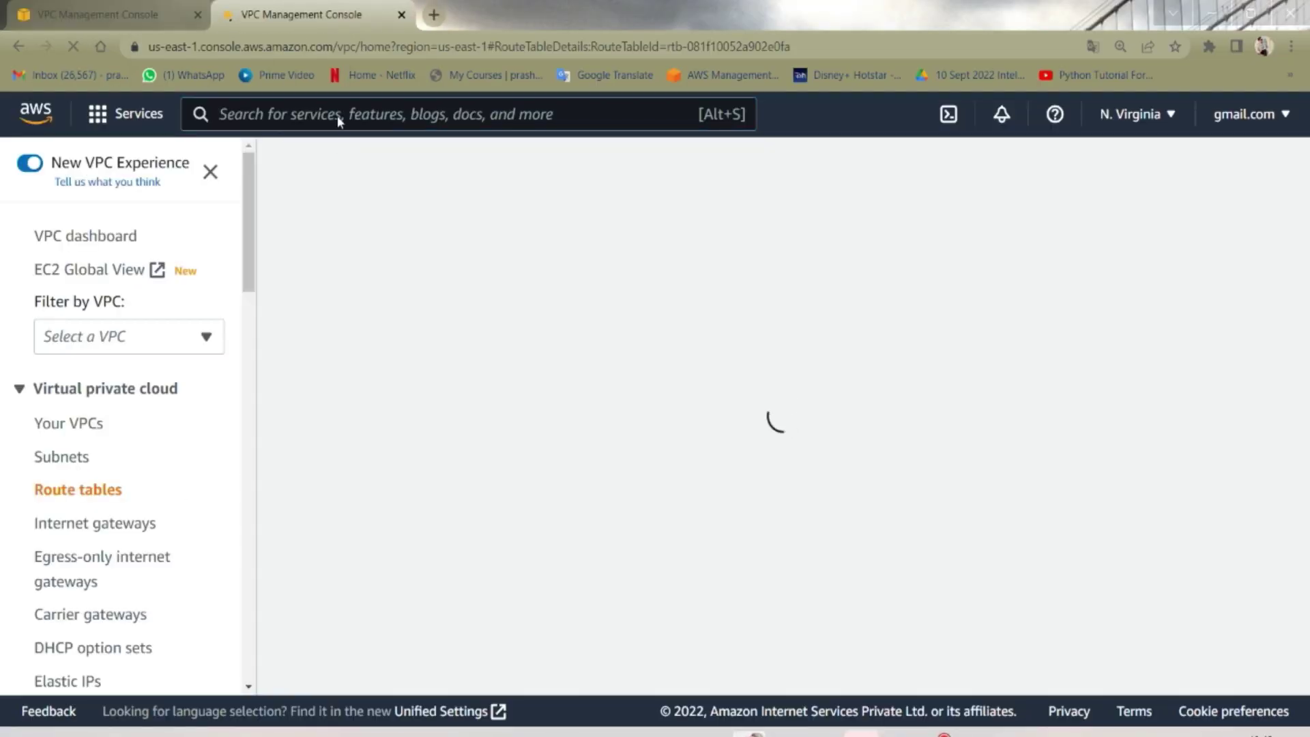
pyautogui.click(335, 115)
pyautogui.write('EC2')
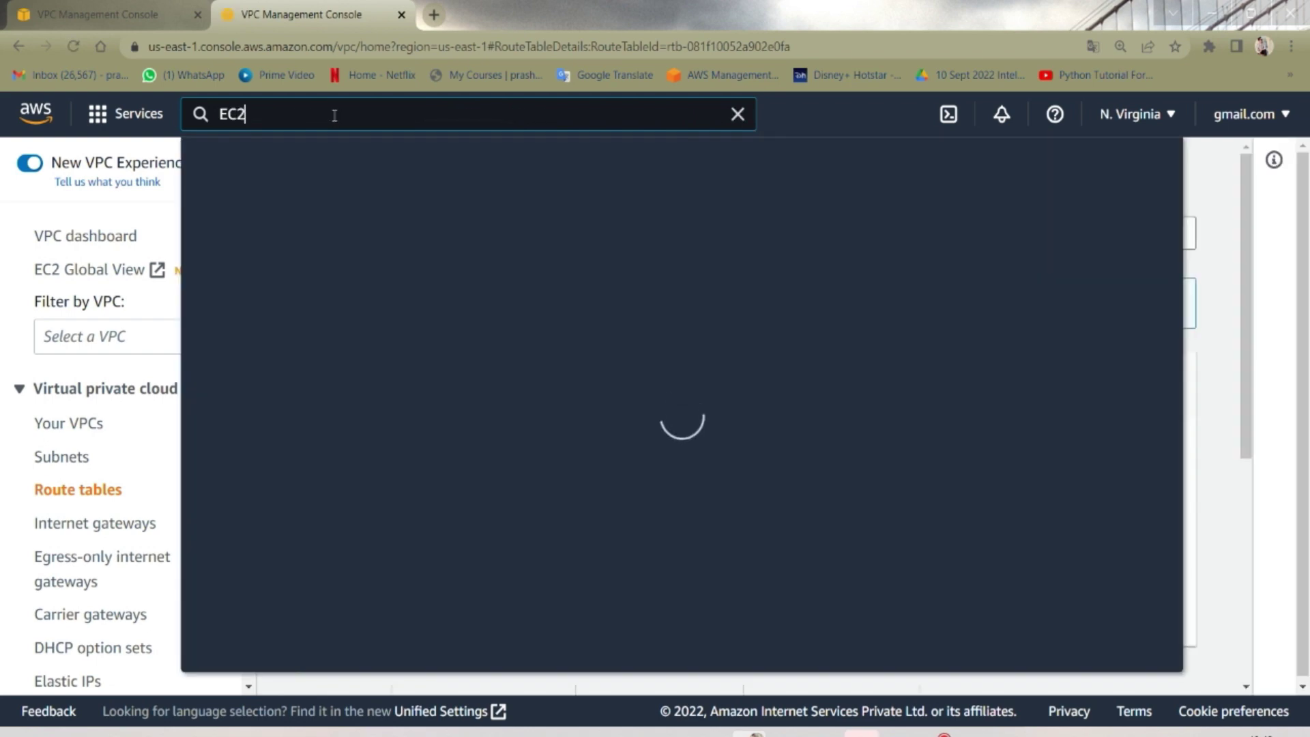
pyautogui.click(516, 293)
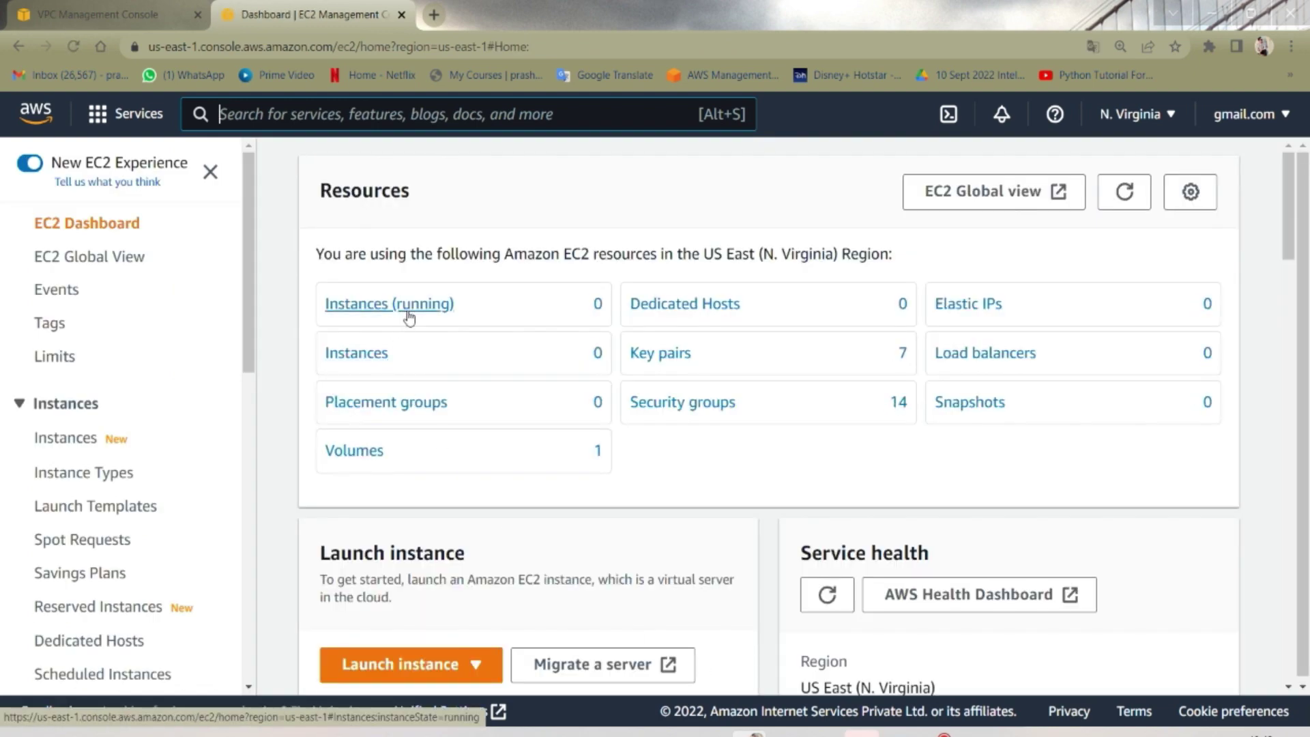
# - Go to the list of all EC2 instances and start launching a new instance named EC2-01
pyautogui.click(408, 317)
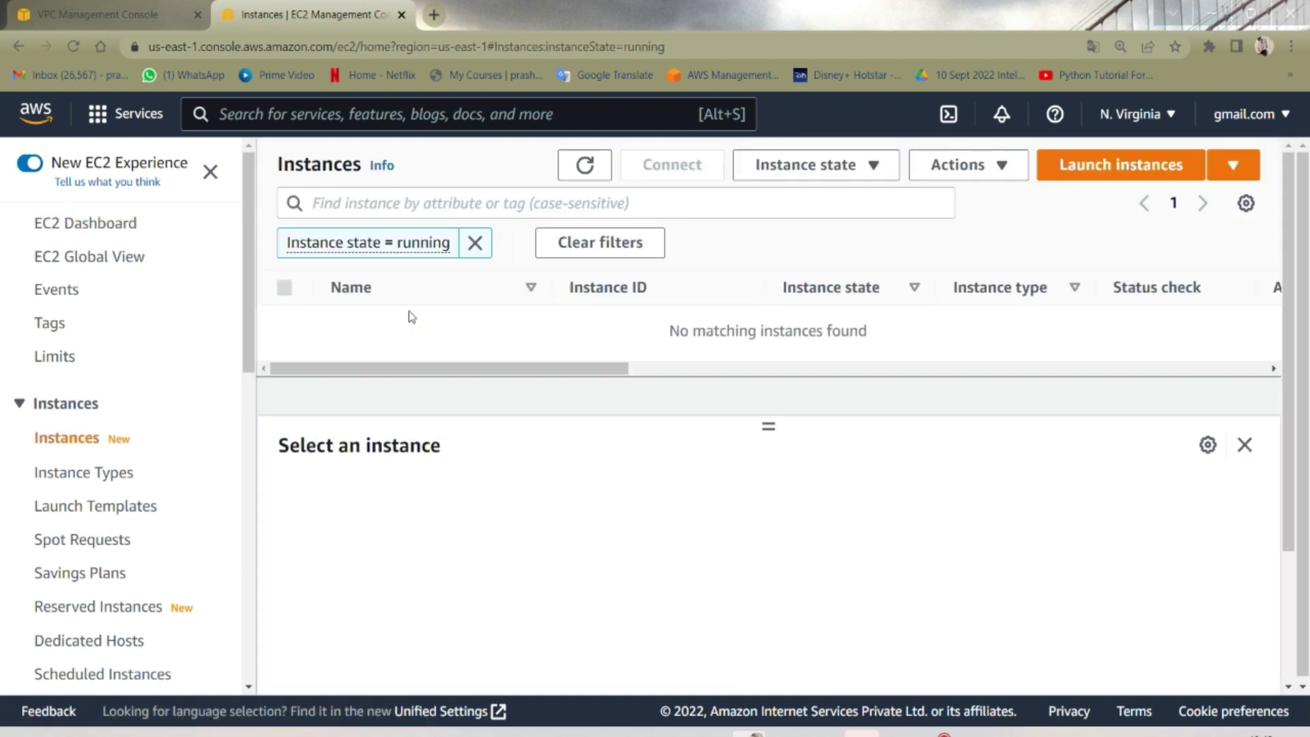
pyautogui.click(61, 439)
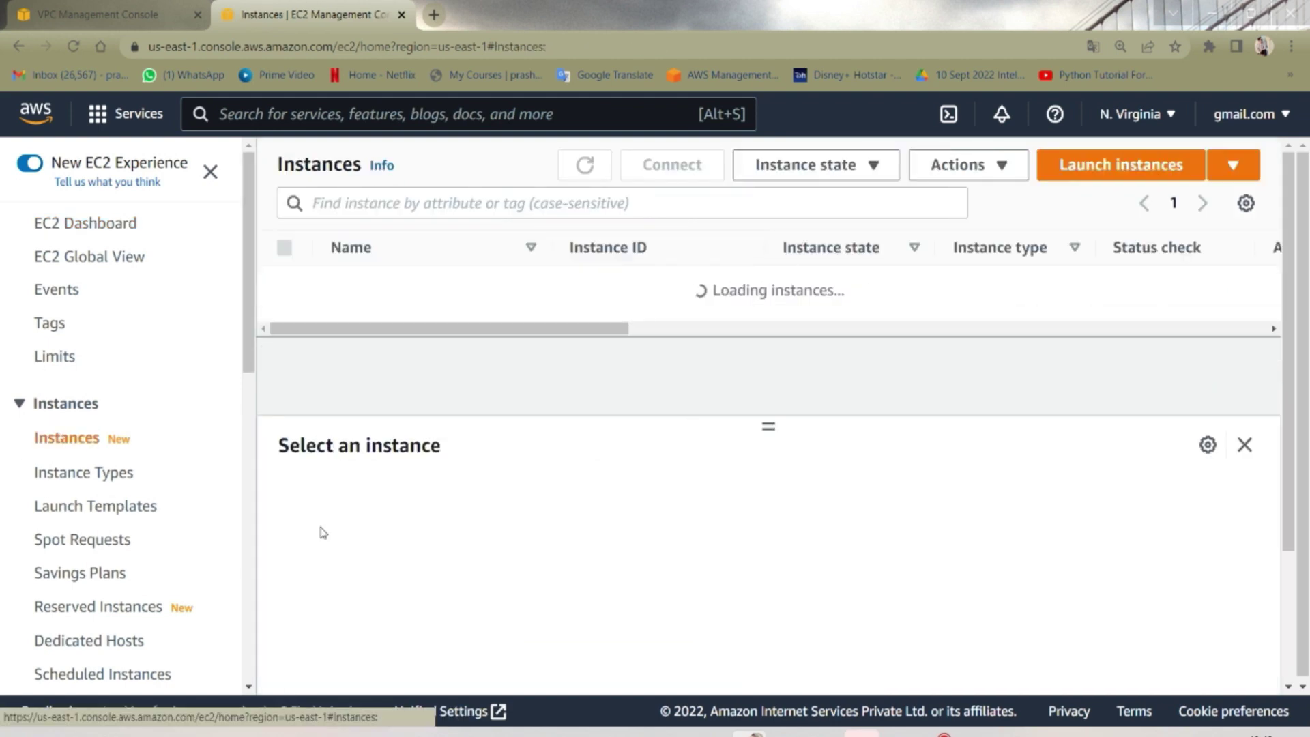
pyautogui.click(1149, 182)
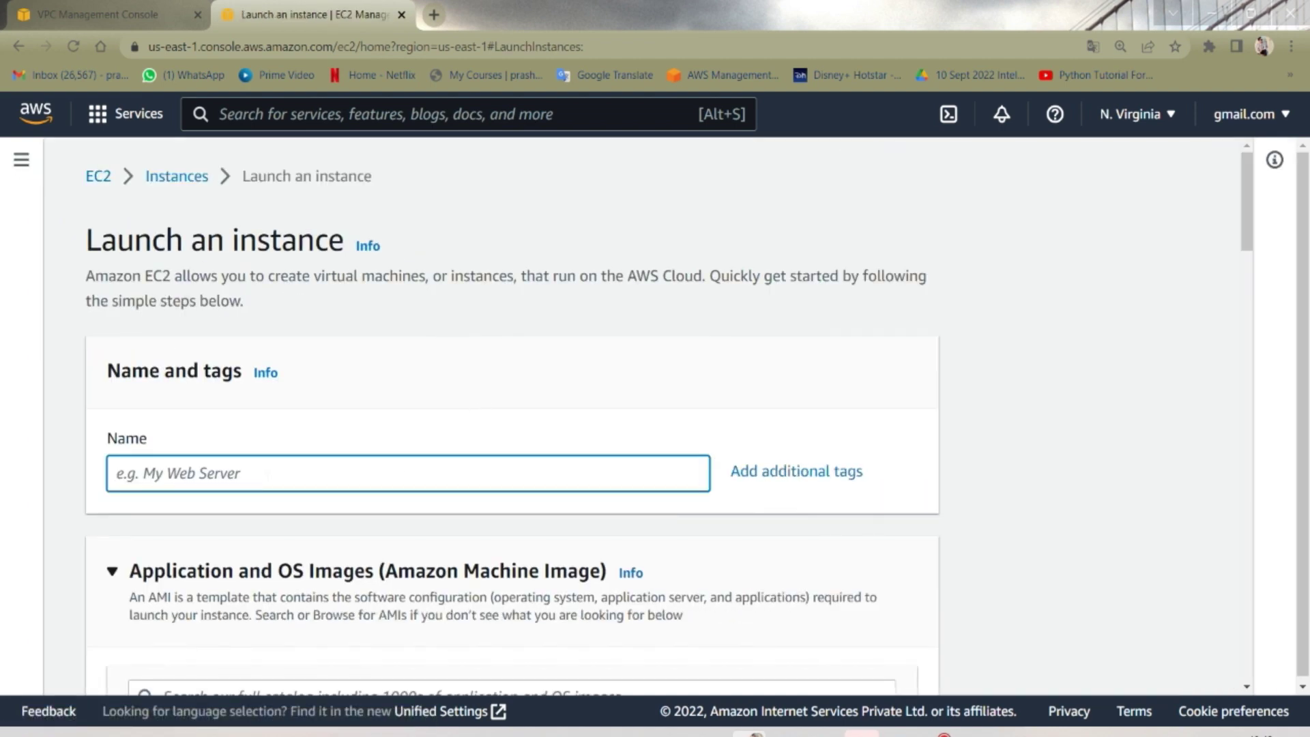
pyautogui.write('EC2-01')
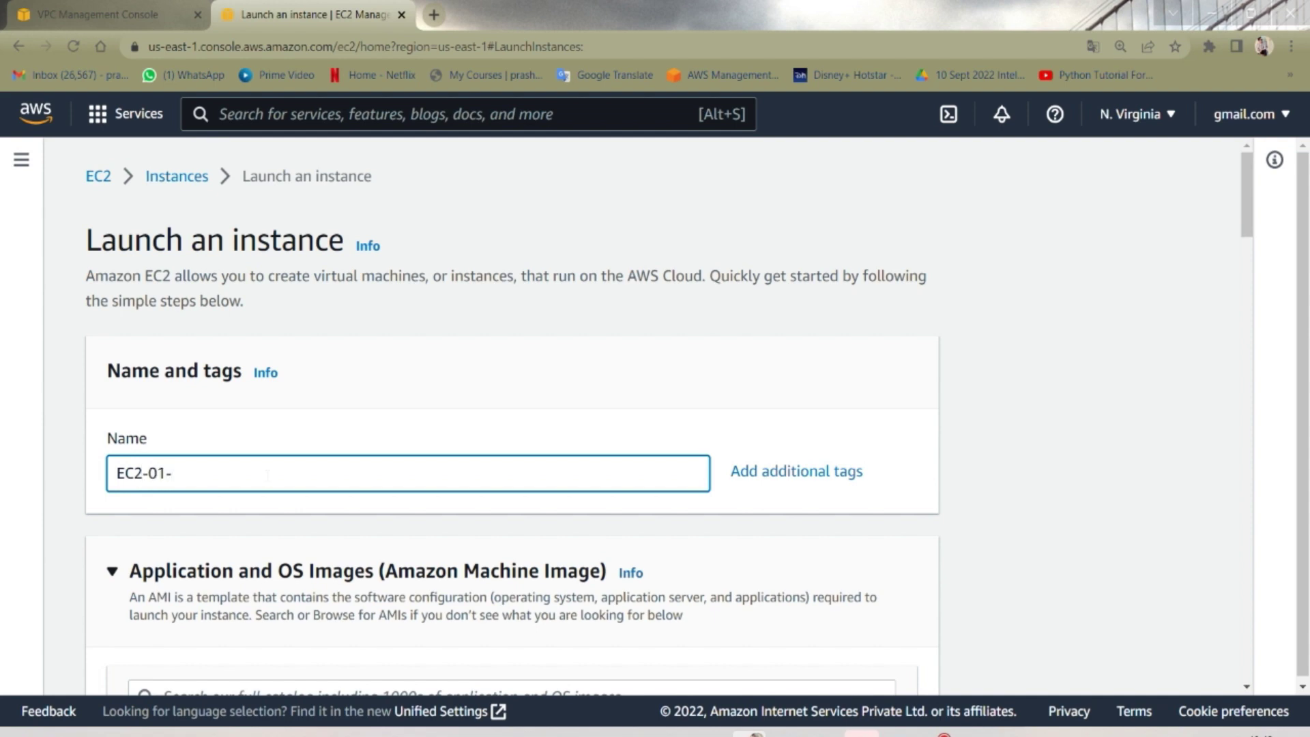
# - Choose the existing key pair NV for the login of instance EC2-01
pyautogui.scroll(-15, 327, 539)
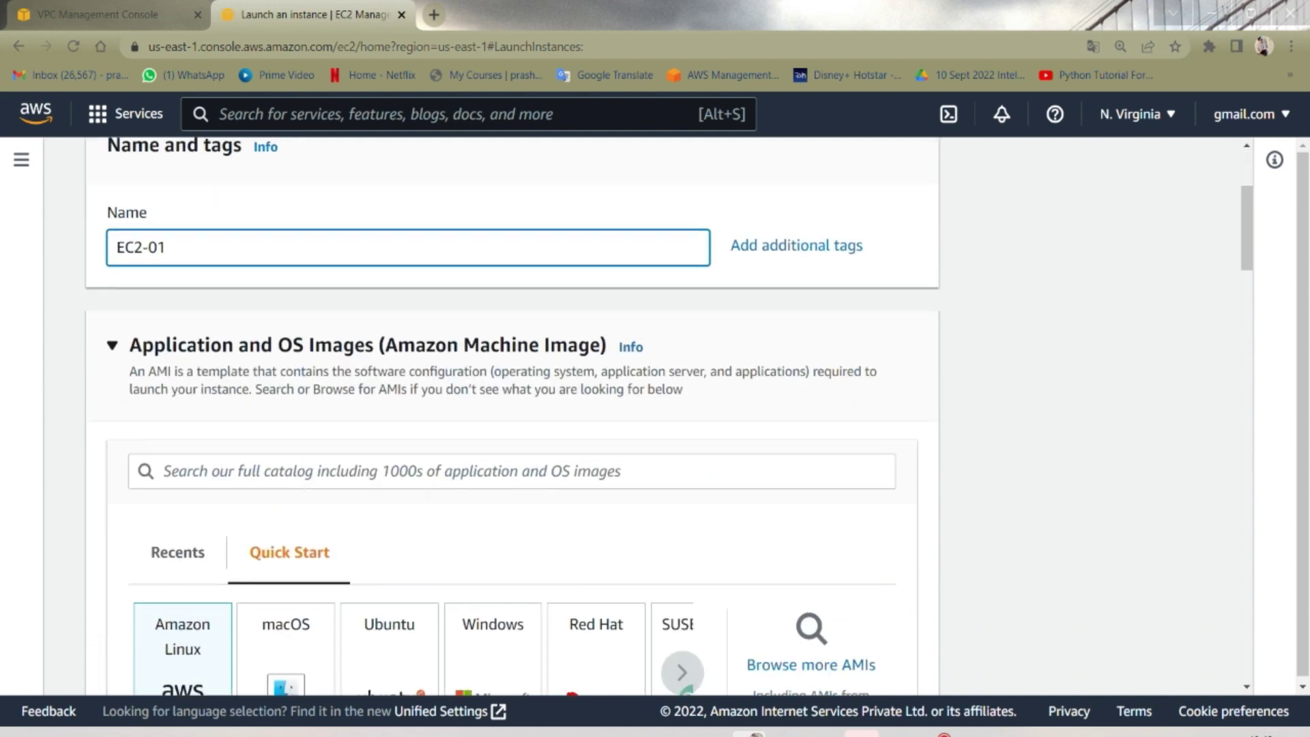
pyautogui.scroll(-3, 333, 547)
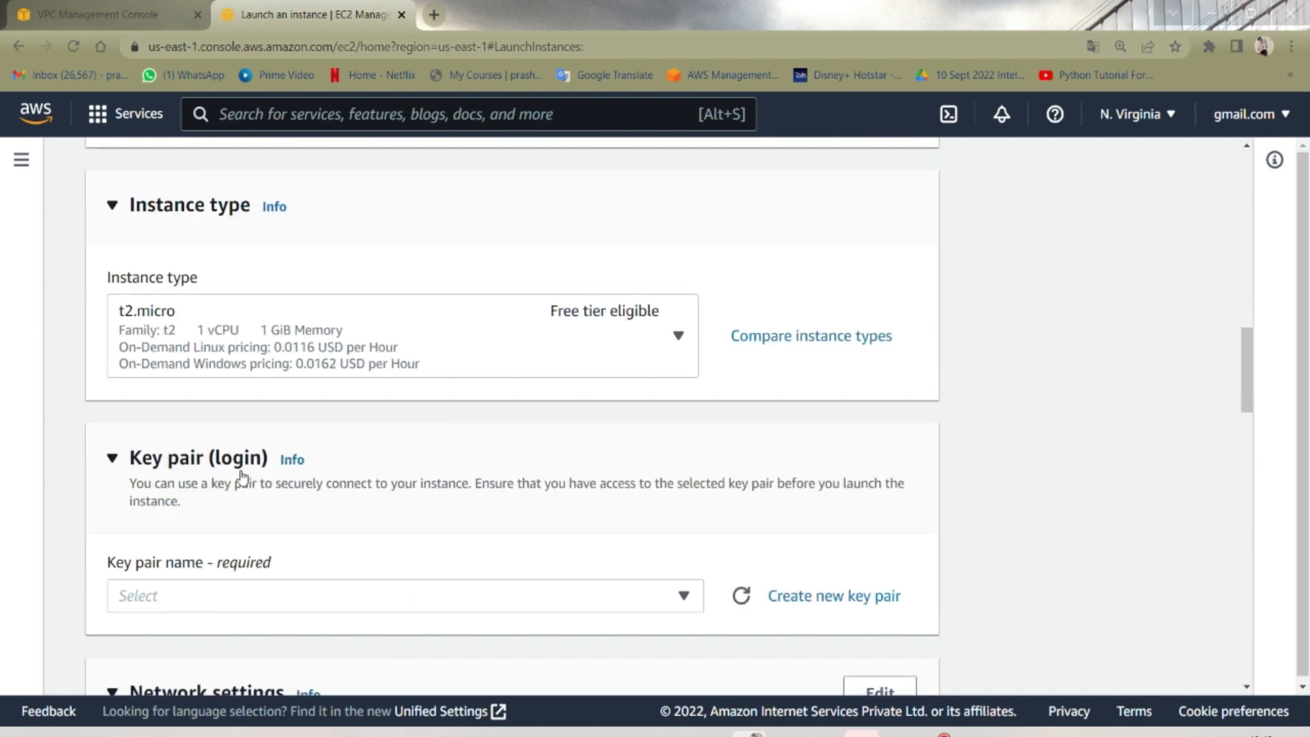
pyautogui.scroll(-3, 266, 385)
pyautogui.click(139, 417)
pyautogui.scroll(-2, 277, 512)
pyautogui.scroll(2, 239, 341)
pyautogui.scroll(-3, 234, 352)
pyautogui.click(189, 262)
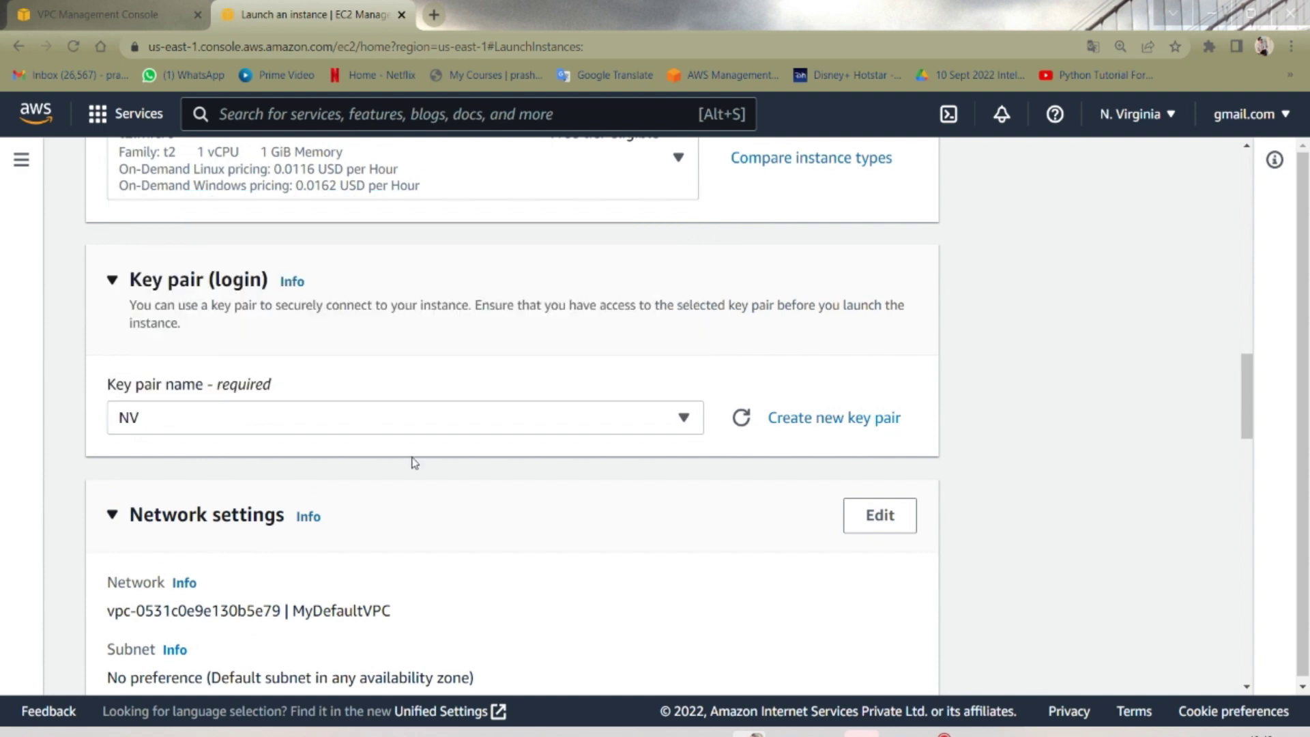
pyautogui.click(451, 492)
pyautogui.scroll(-3, 436, 485)
pyautogui.click(191, 324)
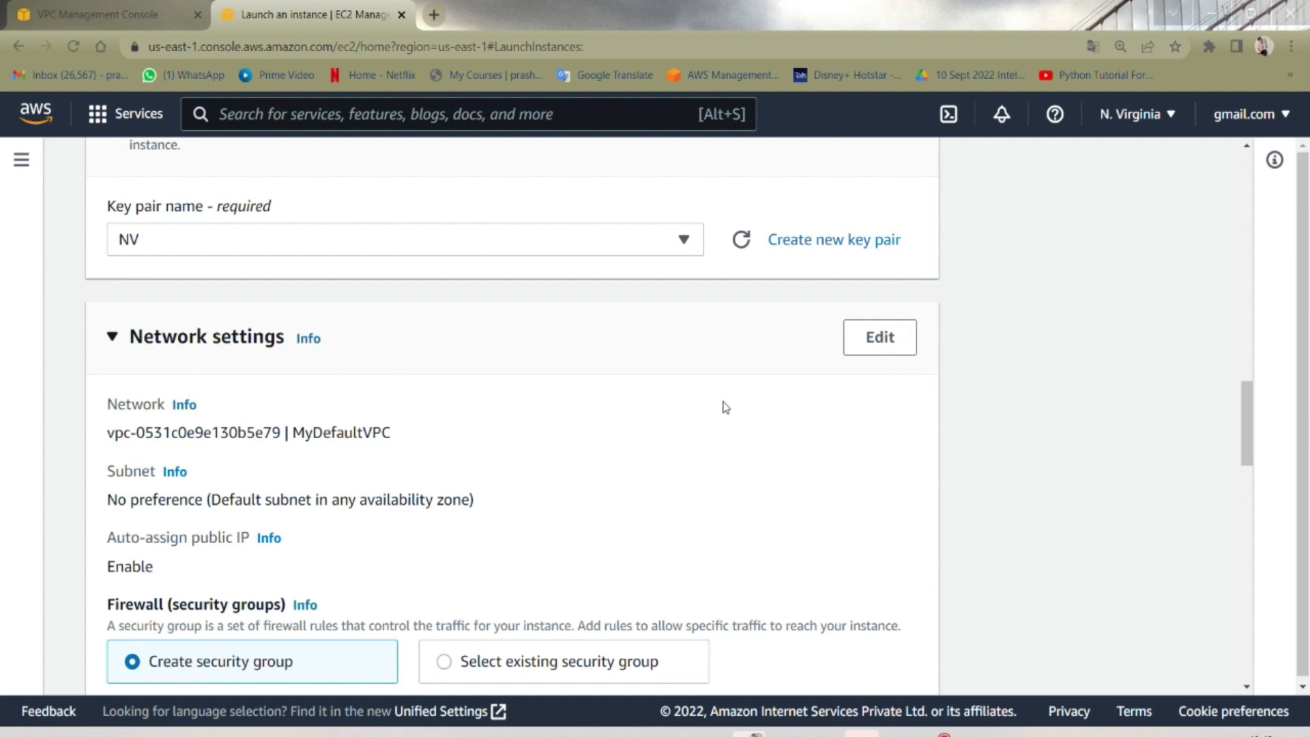
# - Open the network settings of EC2-01 for editing and set its VPC to my-vpc-01-11oct
pyautogui.click(885, 343)
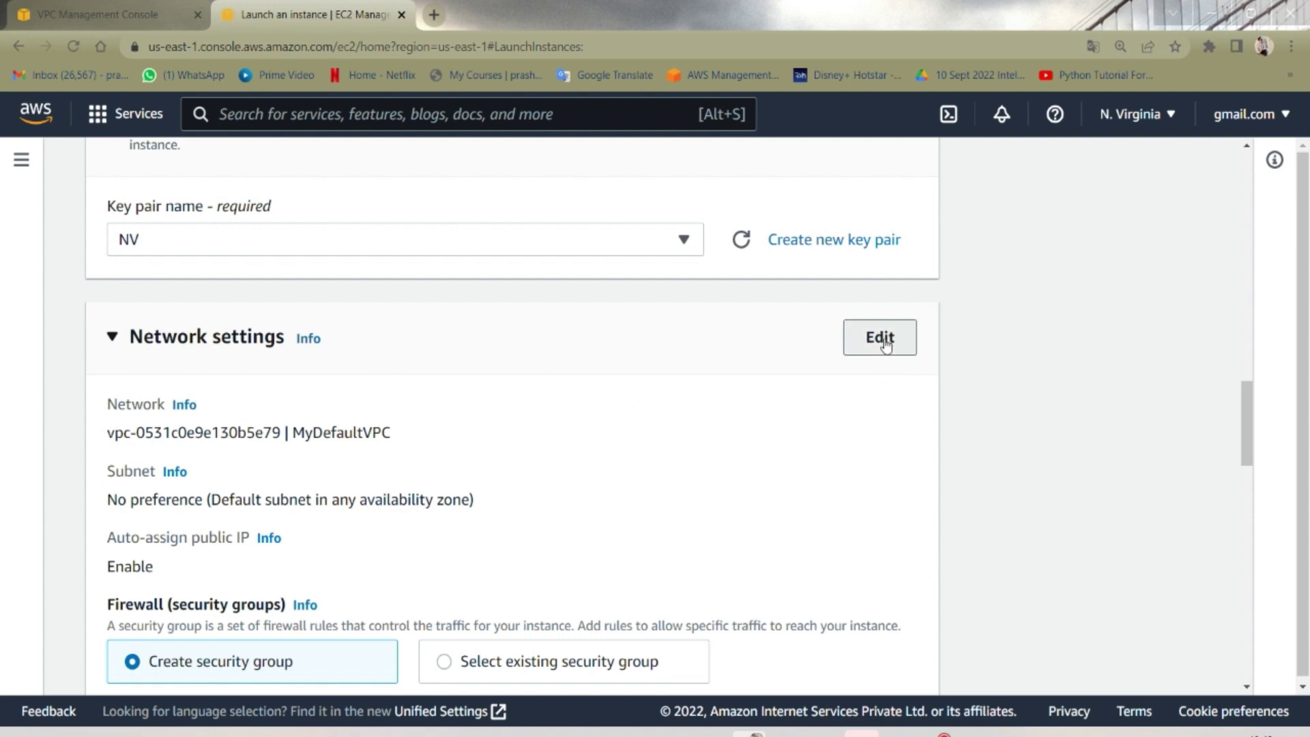
pyautogui.scroll(3, 357, 375)
pyautogui.scroll(-5, 328, 404)
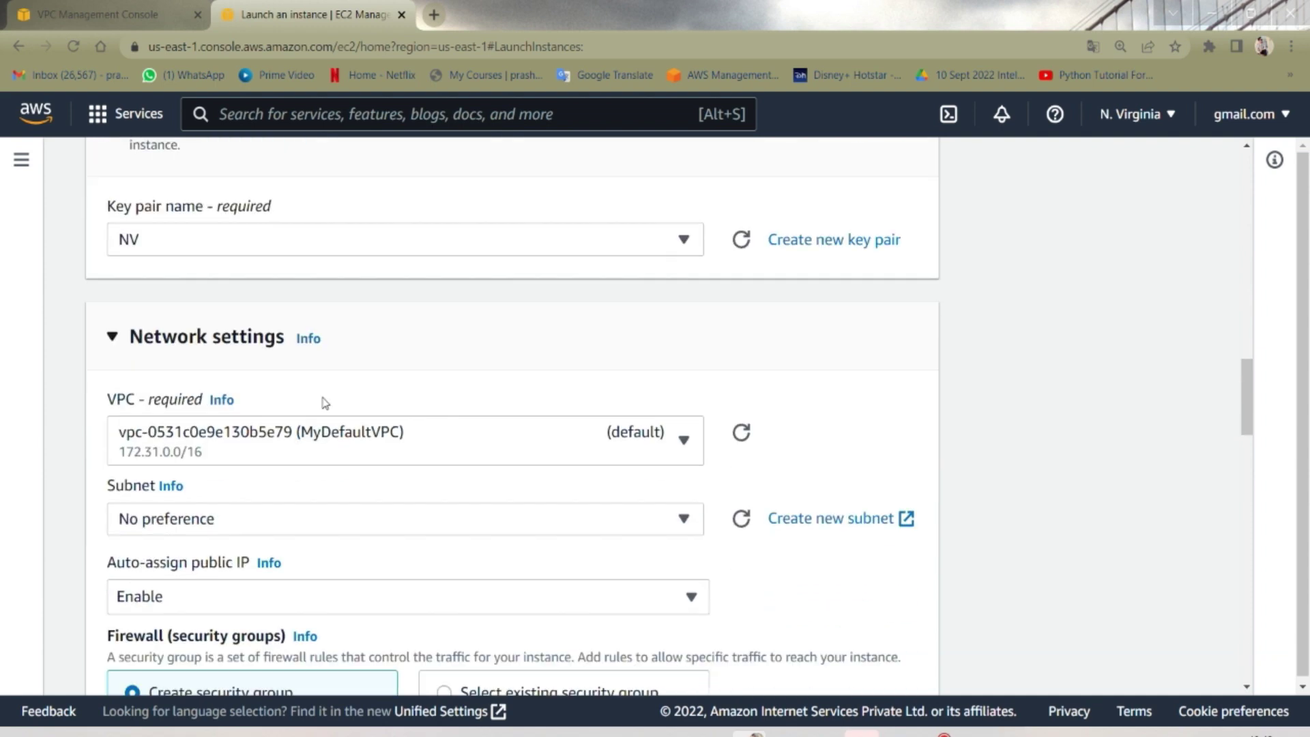
pyautogui.click(621, 274)
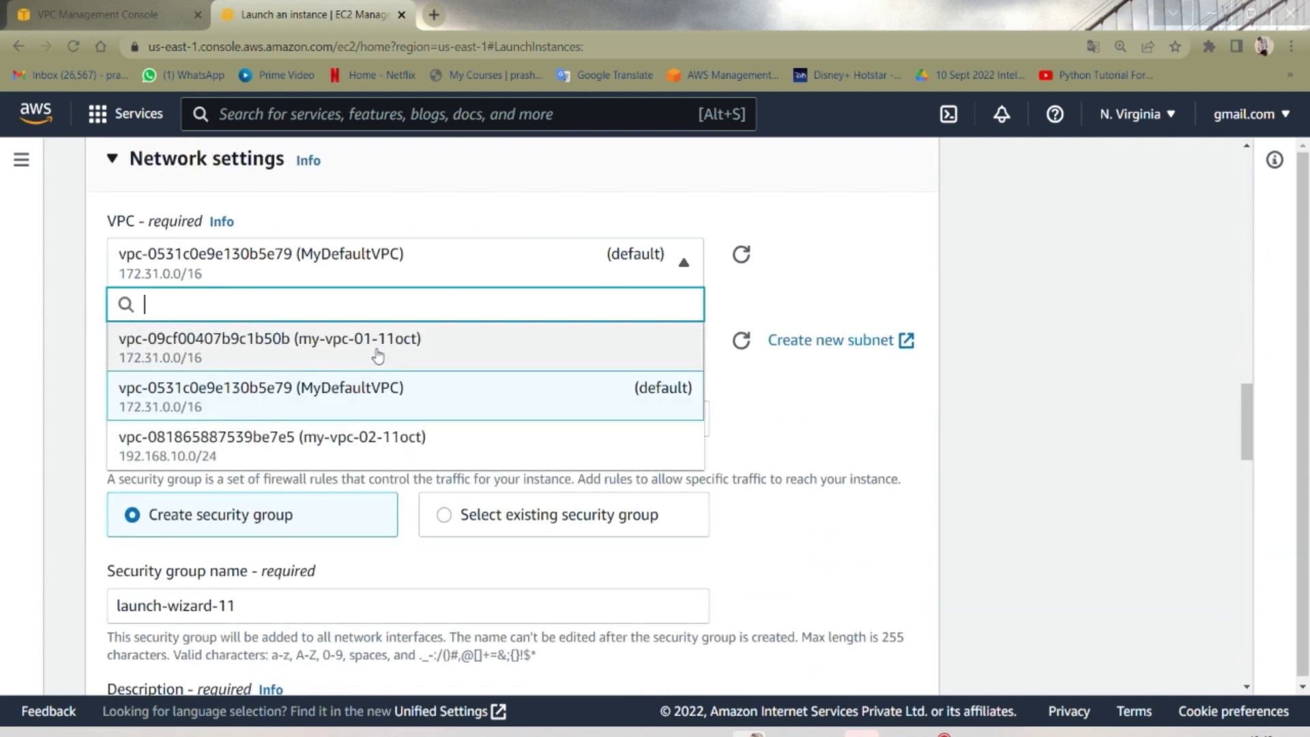
pyautogui.click(558, 348)
# - Check the requester VPC in the peering diagram and return to the instance launch form
pyautogui.click(566, 665)
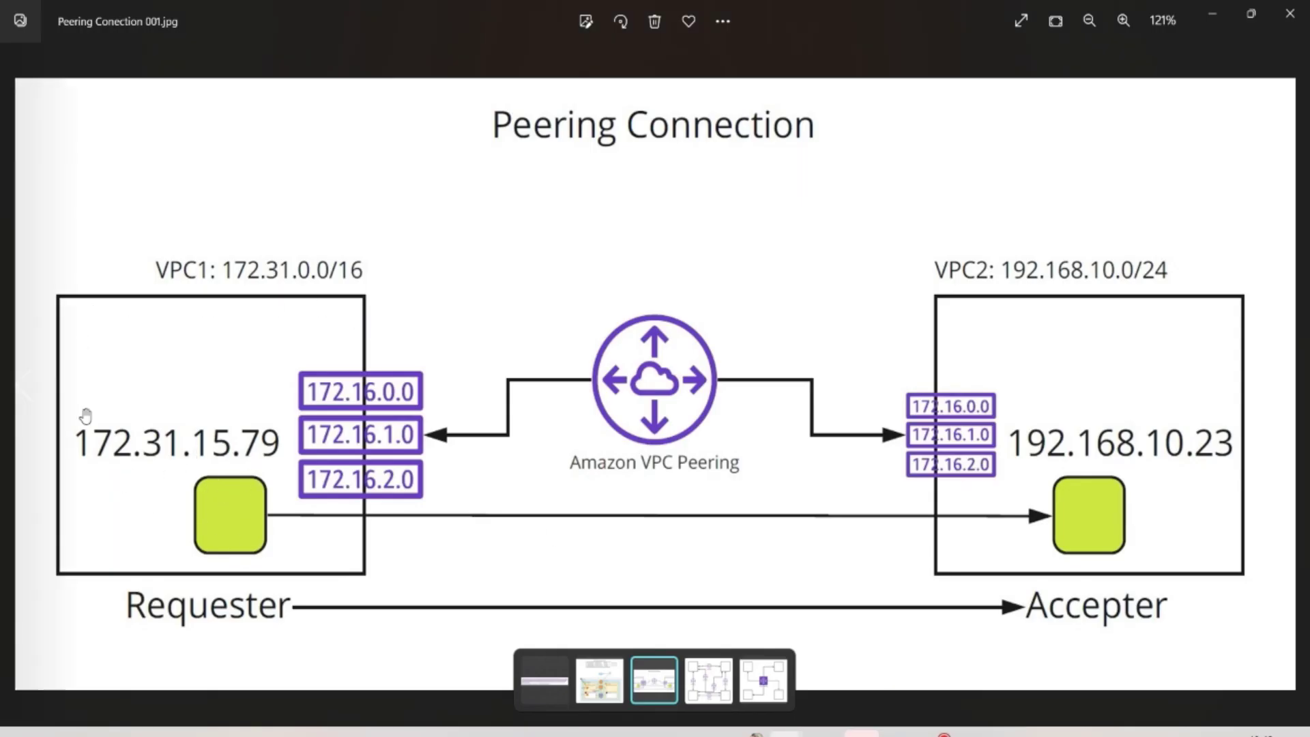
pyautogui.moveTo(771, 723)
pyautogui.click(896, 654)
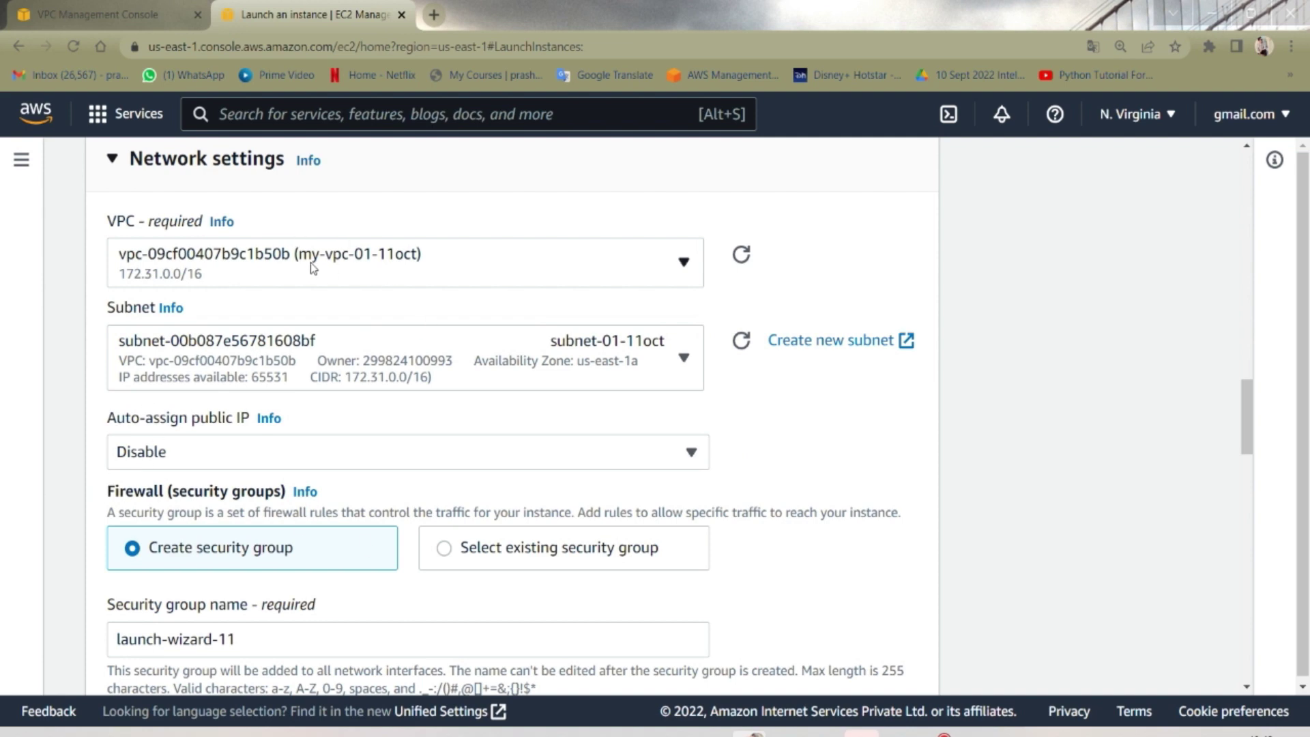
# - Switch the instance's VPC to MyDefaultVPC and set it back to my-vpc-01-11oct
pyautogui.click(368, 270)
pyautogui.click(389, 394)
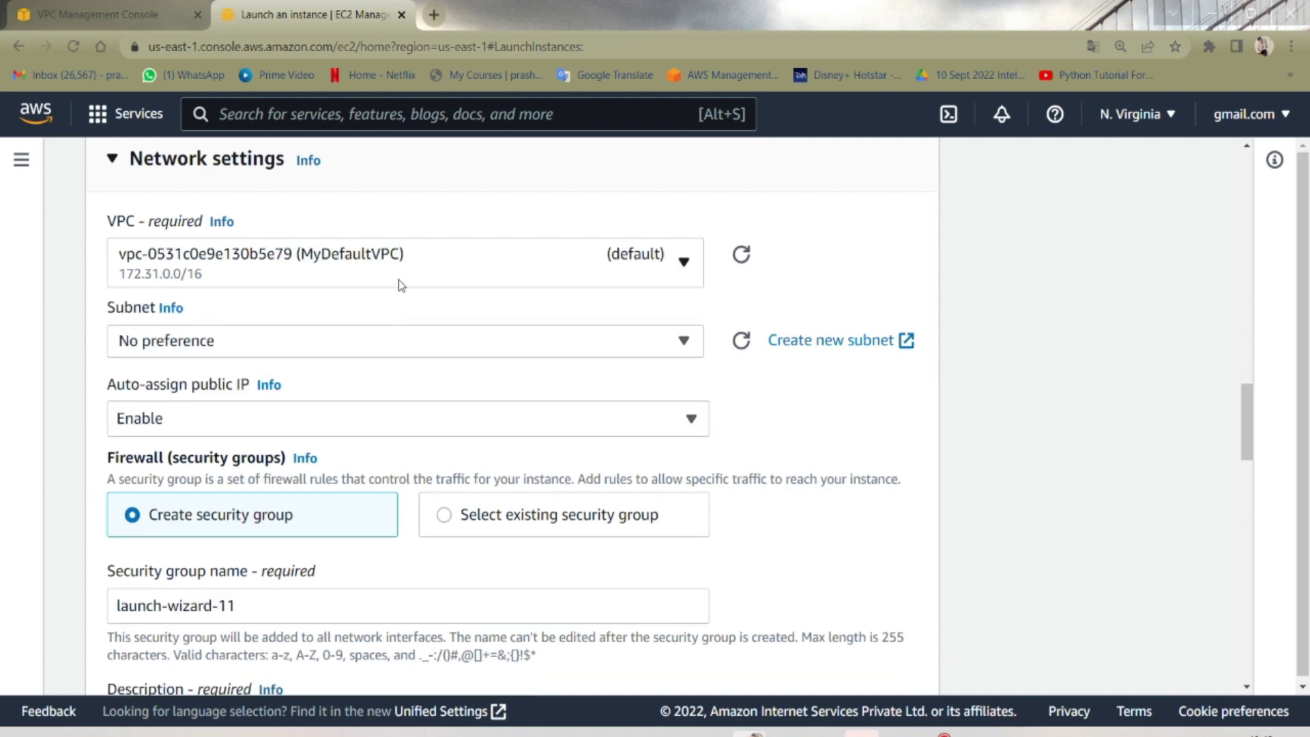
pyautogui.click(396, 256)
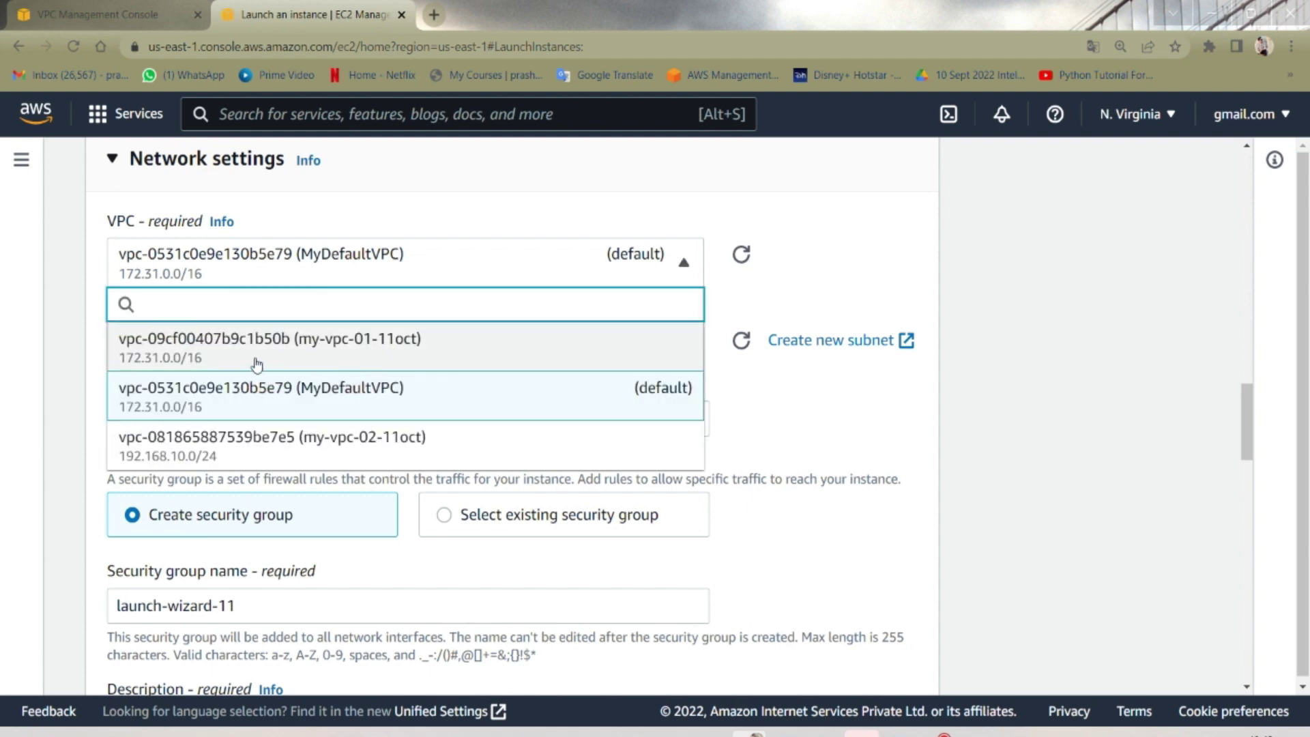
pyautogui.click(329, 341)
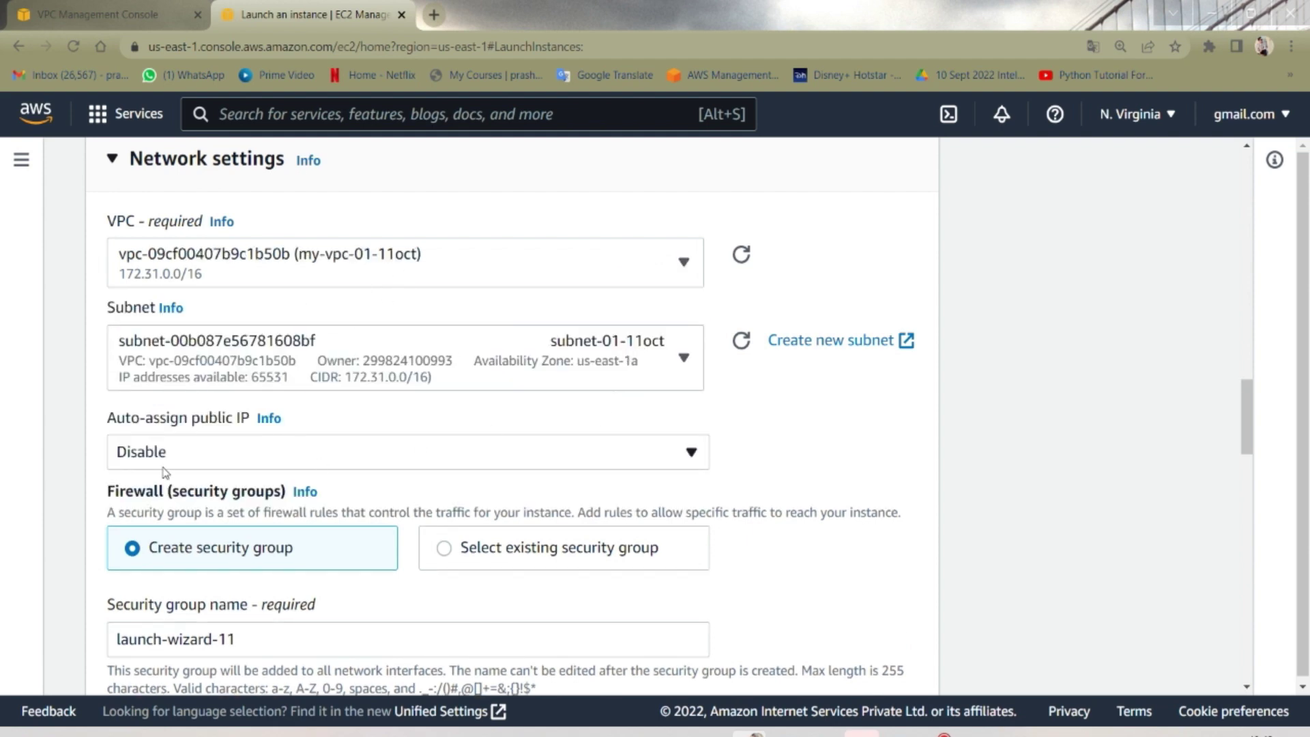
# - Enable automatic assignment of a public IP for EC2-01
pyautogui.click(212, 446)
pyautogui.click(187, 489)
# - Add a second inbound security group rule of type All ICMP - IPv4 with source type Anywhere
pyautogui.scroll(-5, 788, 460)
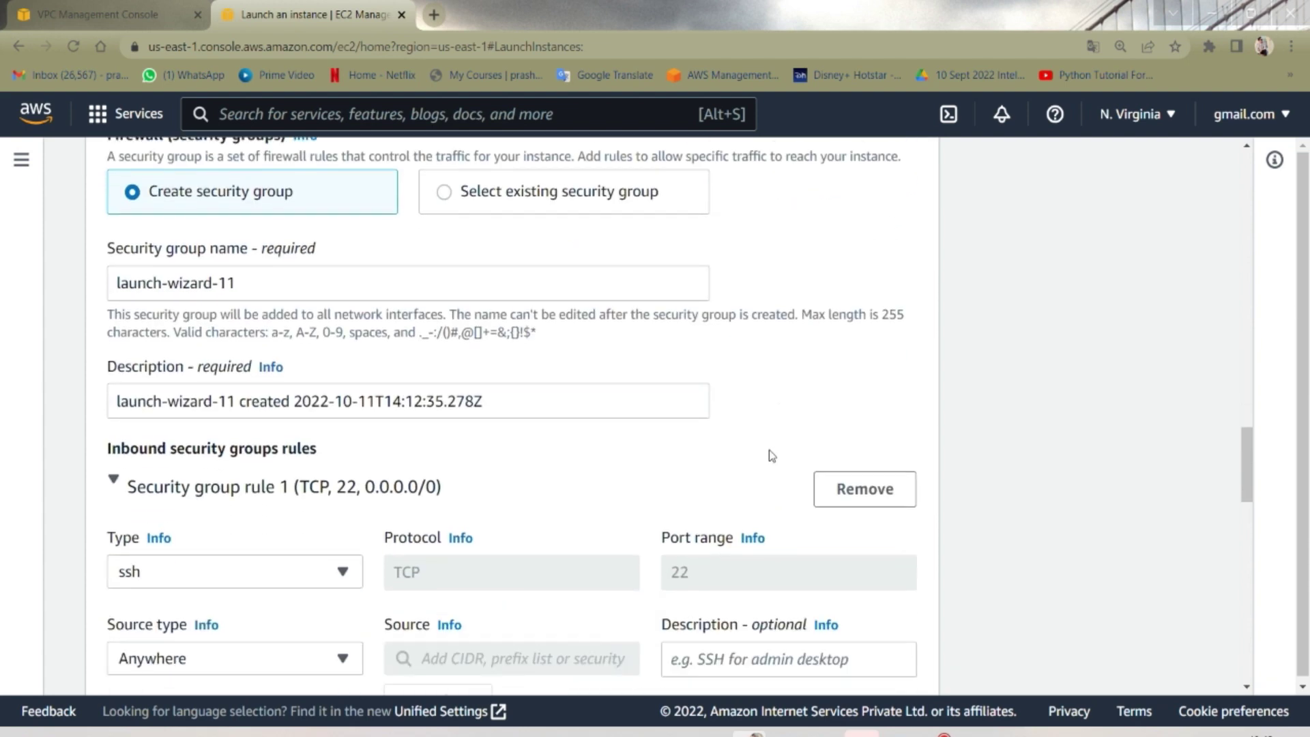
pyautogui.scroll(-5, 330, 496)
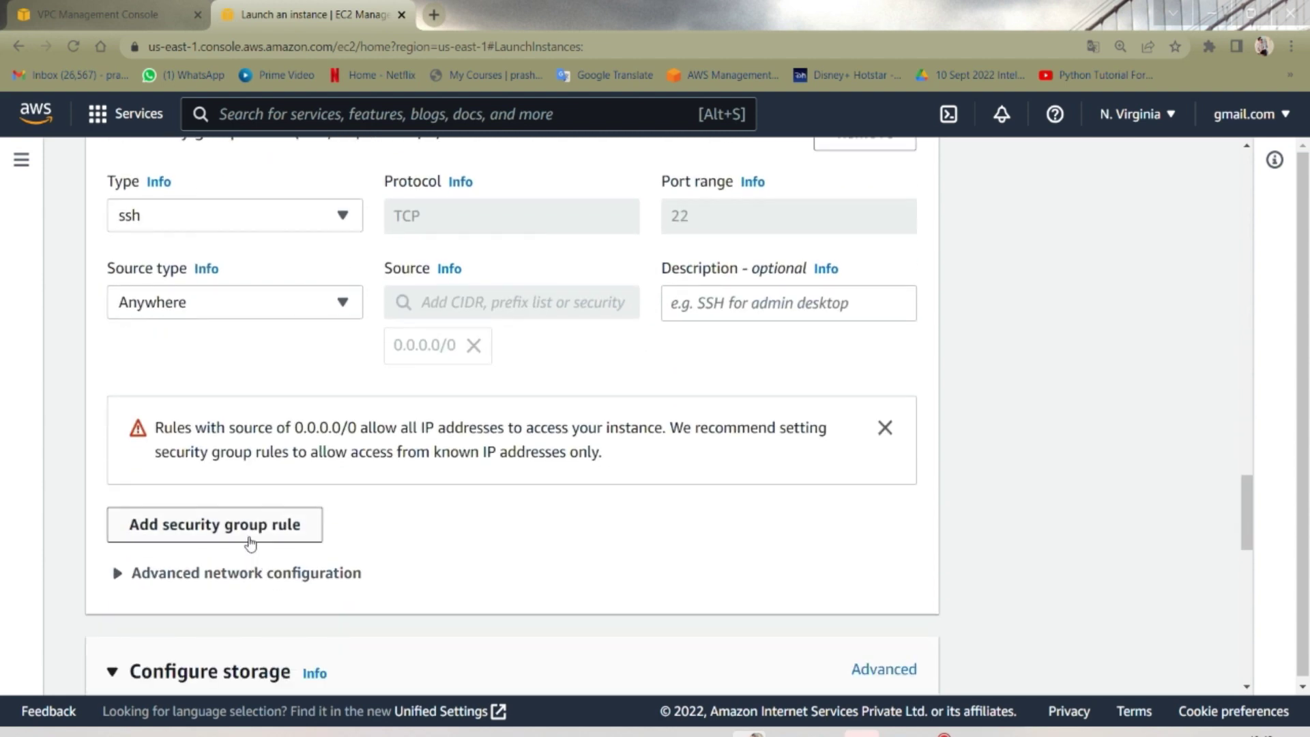
pyautogui.click(250, 543)
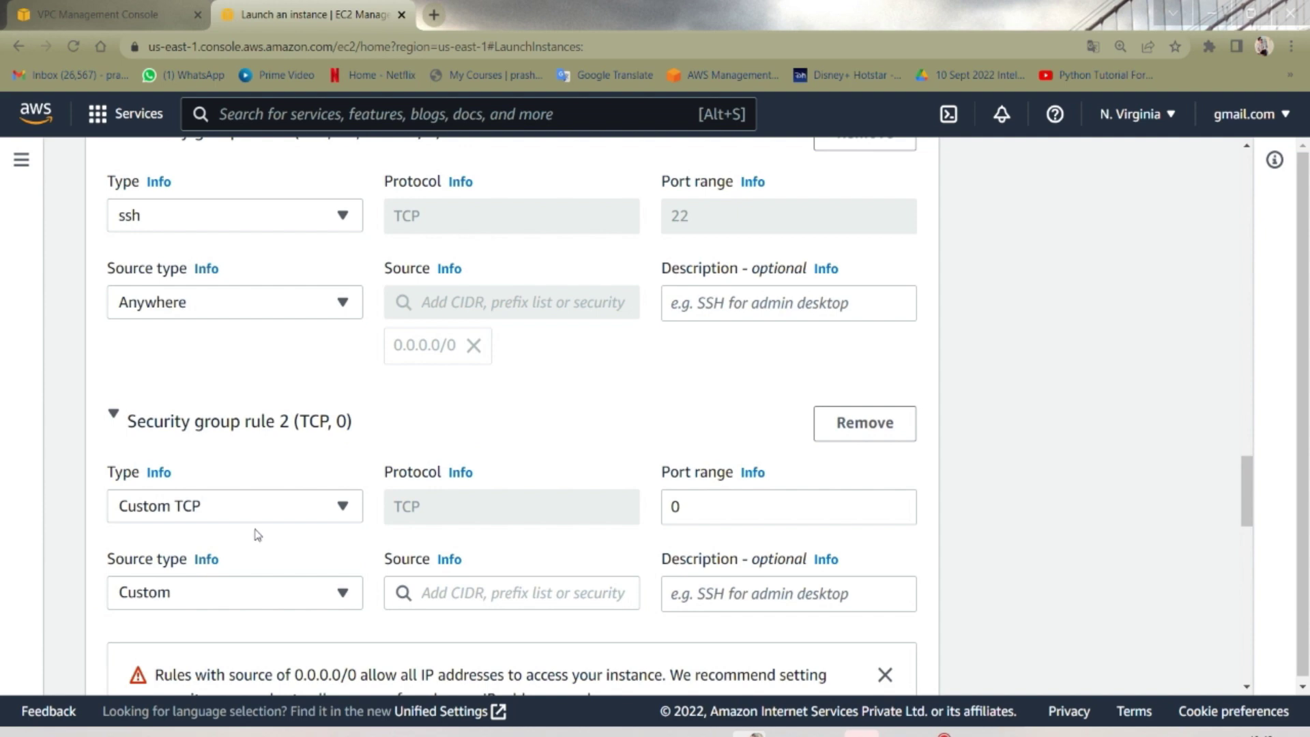
pyautogui.click(218, 516)
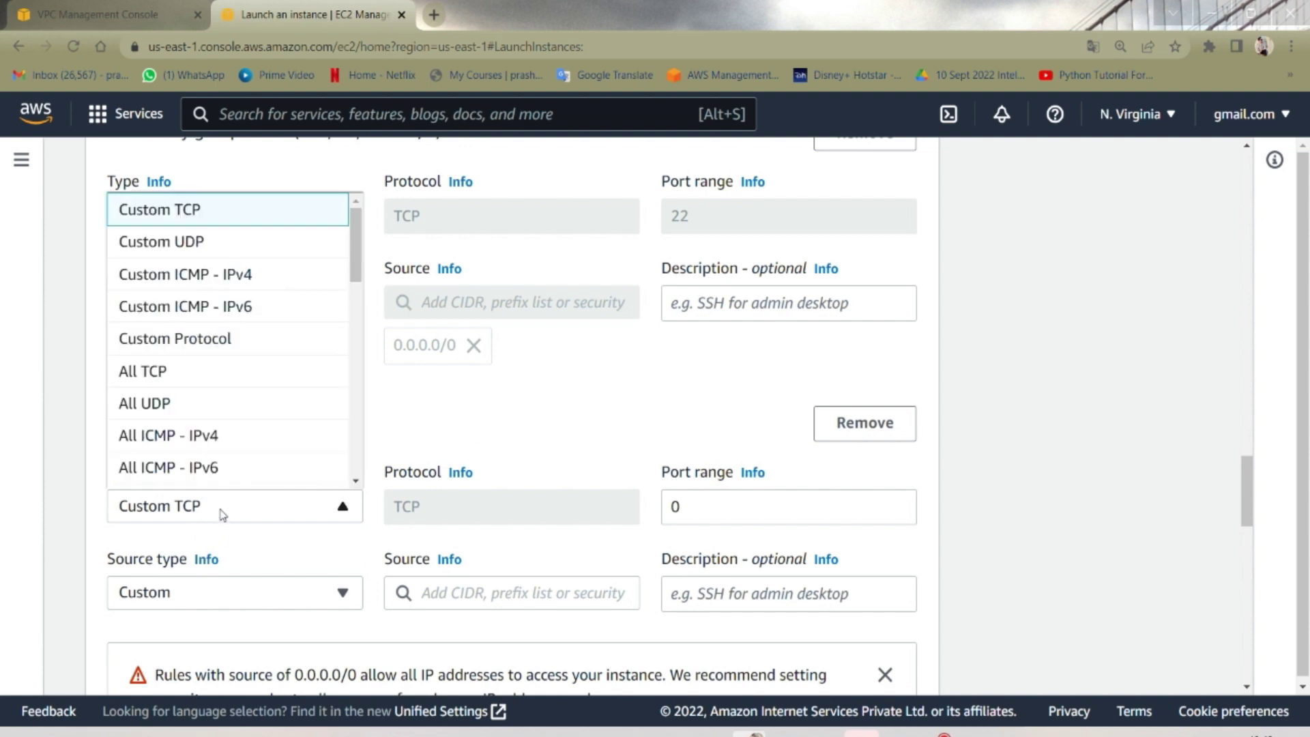
pyautogui.click(220, 442)
pyautogui.scroll(-1, 286, 444)
pyautogui.click(254, 513)
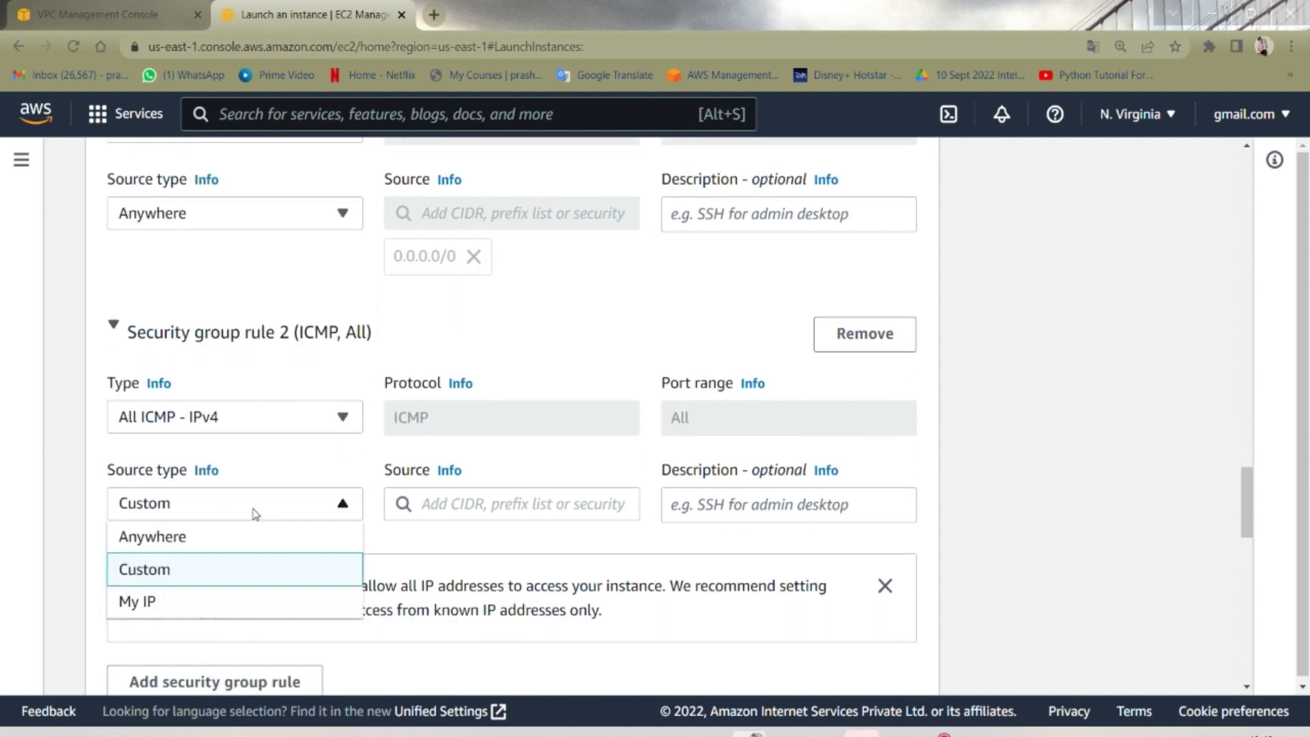
pyautogui.click(228, 542)
pyautogui.scroll(-3, 228, 547)
pyautogui.scroll(4, 225, 546)
pyautogui.scroll(-3, 263, 430)
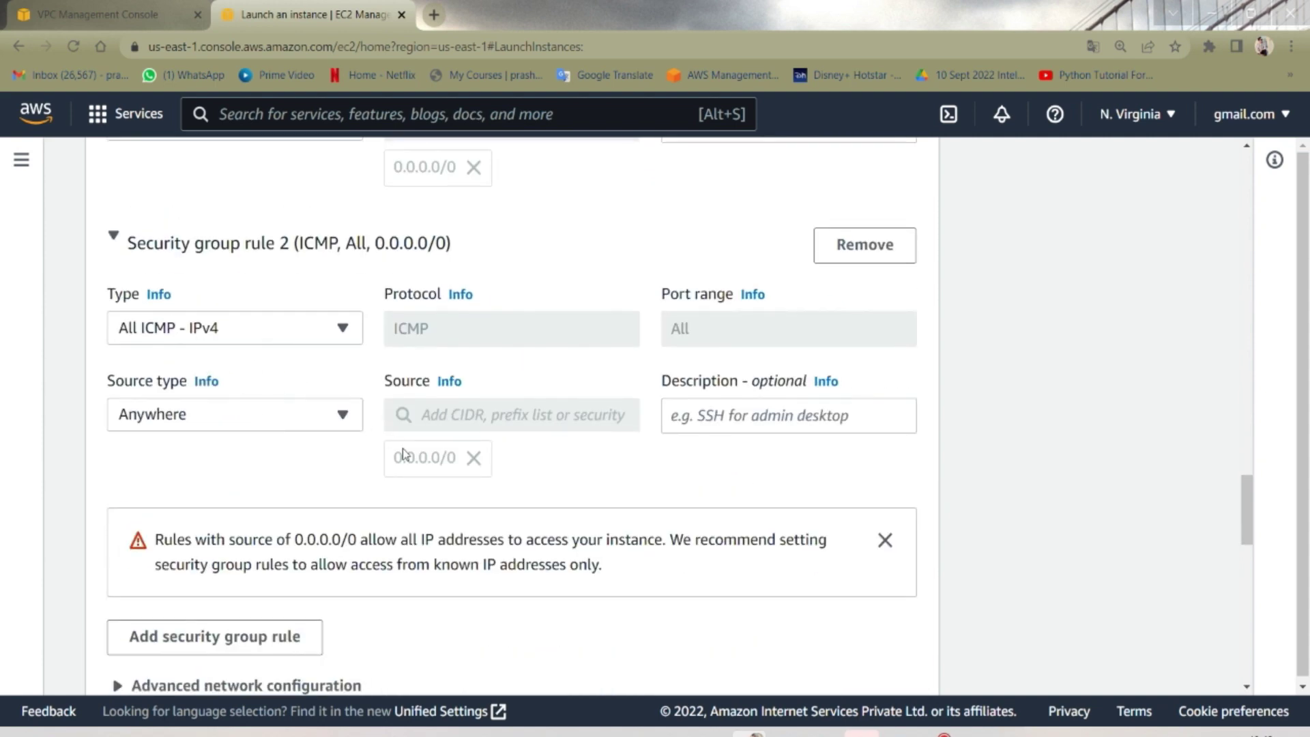
# - Check the storage and summary settings and launch the EC2-01 instance
pyautogui.scroll(-5, 775, 518)
pyautogui.scroll(-10, 596, 510)
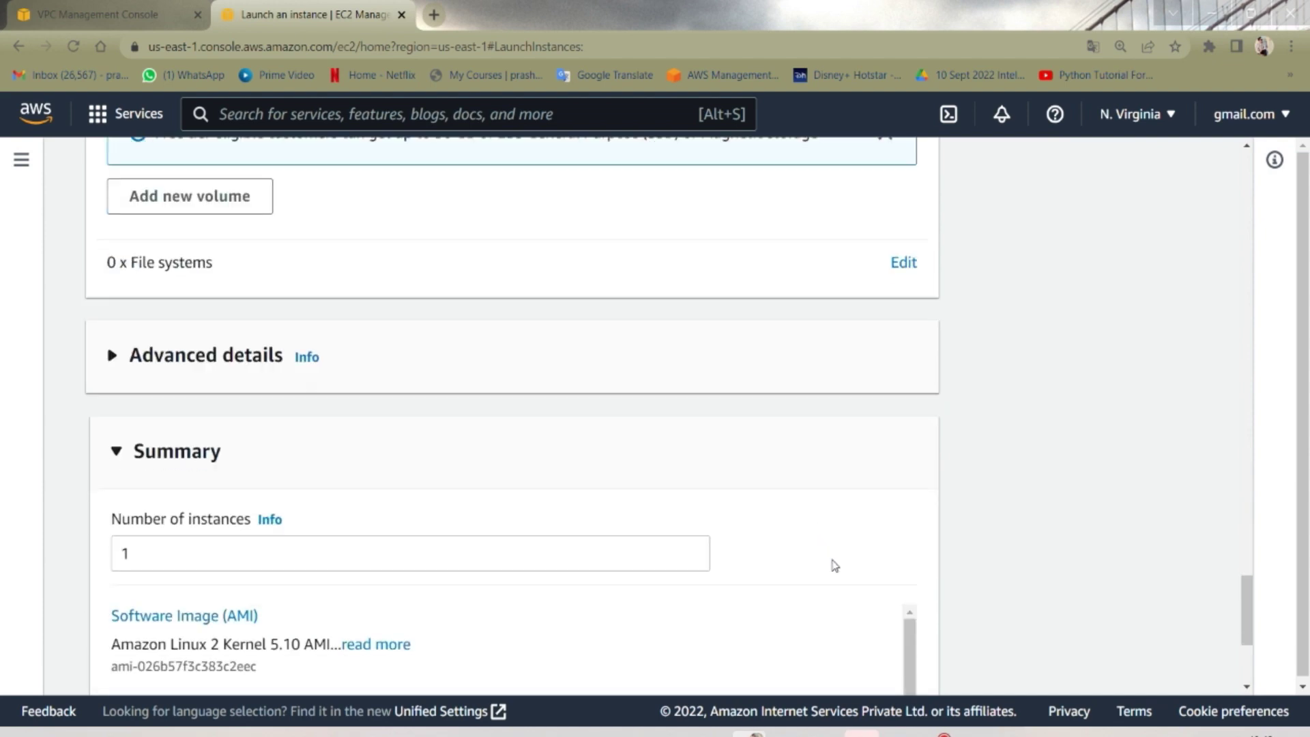
pyautogui.scroll(1, 526, 453)
pyautogui.scroll(3, 216, 370)
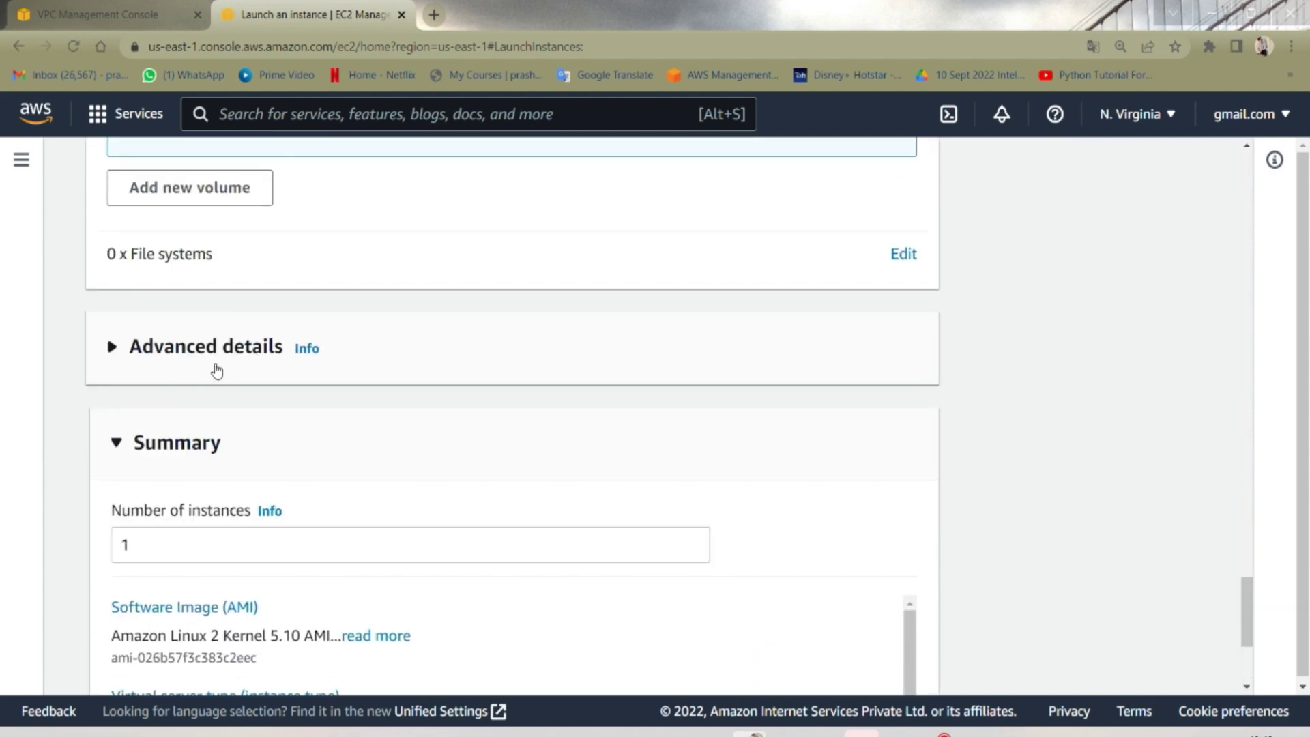
pyautogui.scroll(9, 355, 427)
pyautogui.scroll(-11, 336, 424)
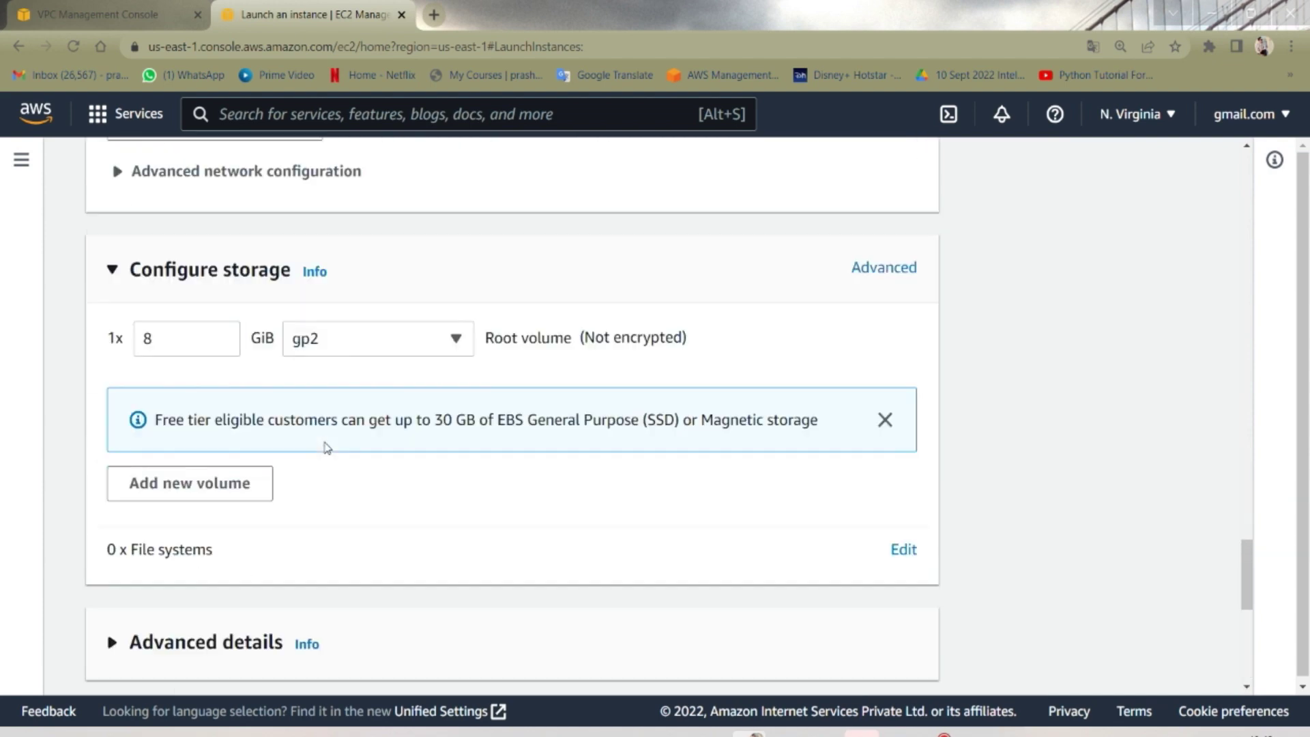
pyautogui.scroll(-4, 451, 595)
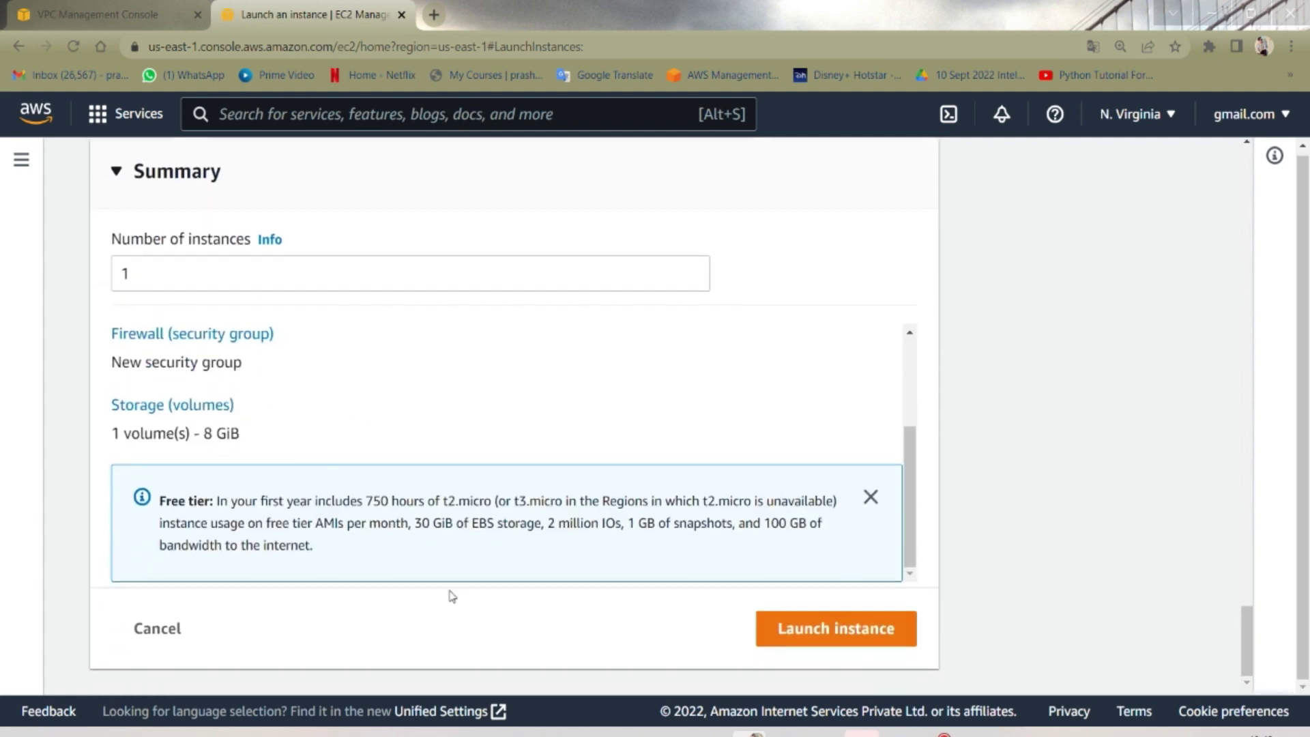
pyautogui.click(810, 626)
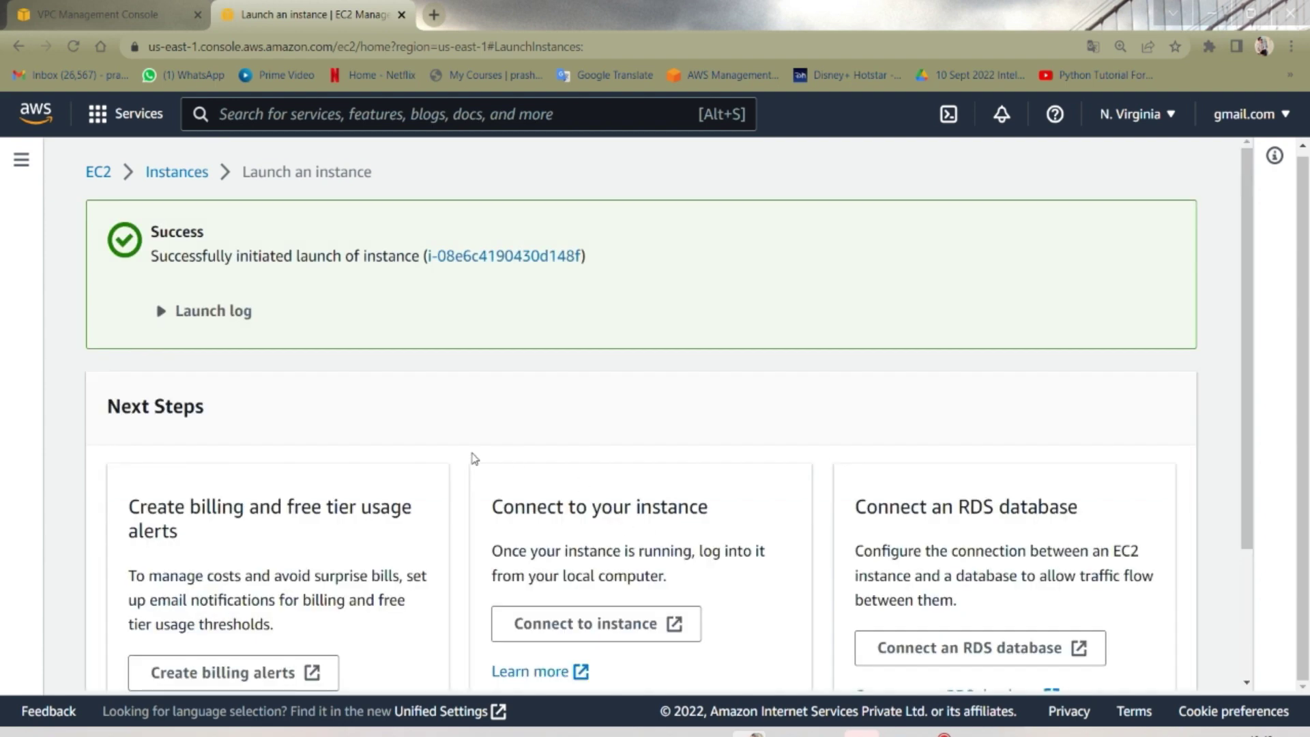
# - Open the launched instance in the instance list, check the accepter VPC in the peering diagram, and return to the list
pyautogui.click(502, 256)
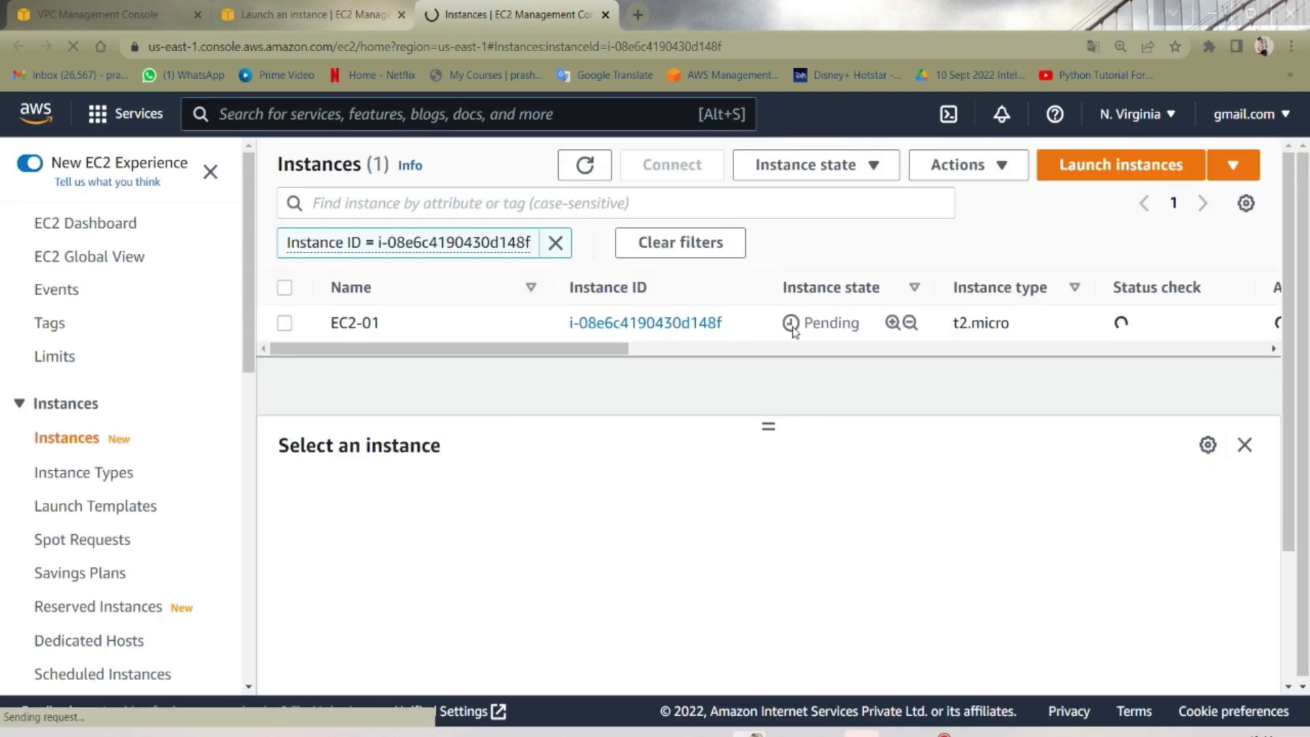
pyautogui.doubleClick(831, 322)
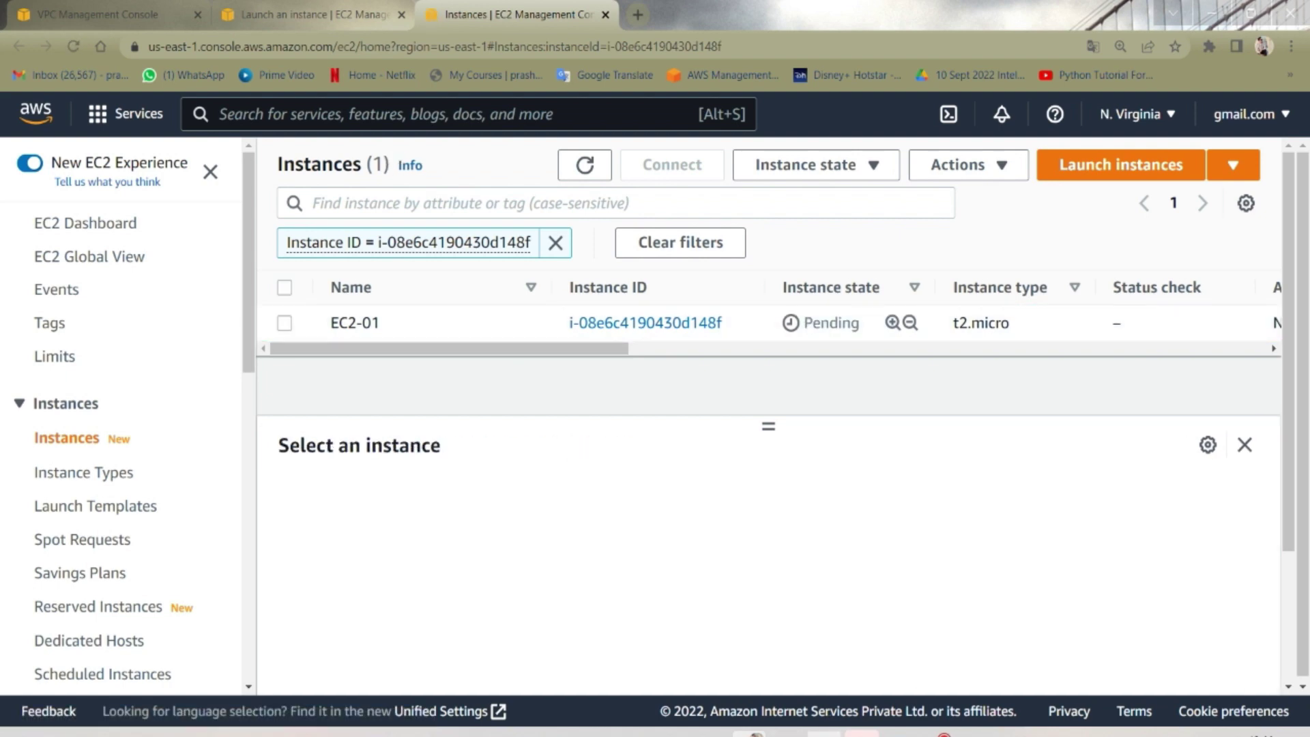
pyautogui.hotkey('alt', 'Tab')
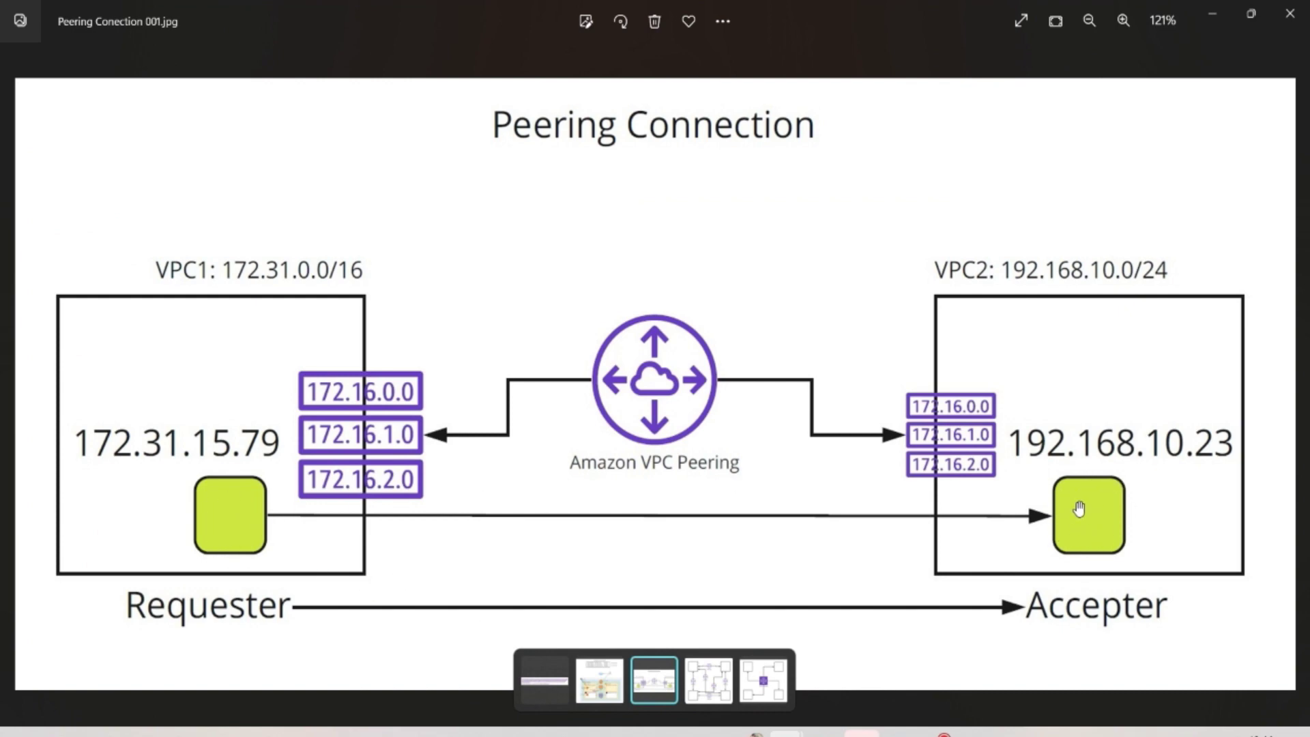
pyautogui.moveTo(764, 727)
pyautogui.click(729, 693)
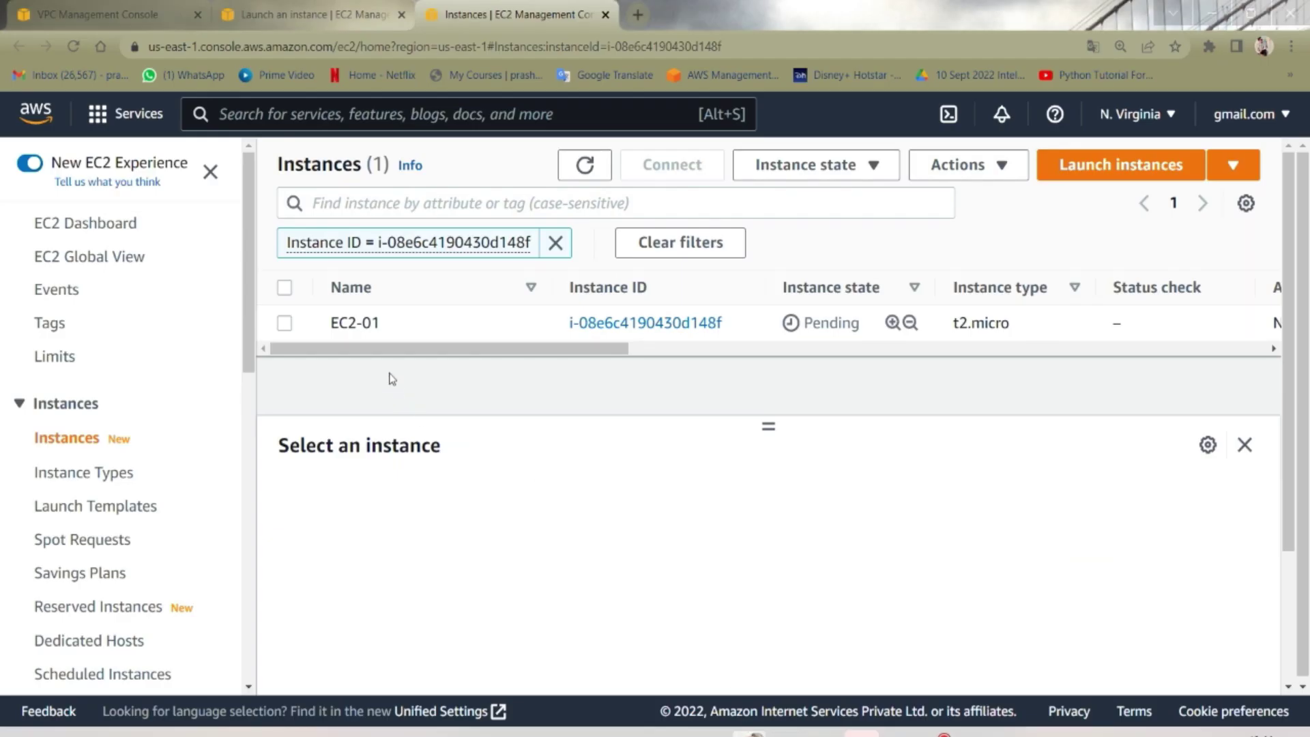
# - Refresh the instance list and start another instance launch named EC2-01
pyautogui.click(584, 166)
pyautogui.click(1088, 178)
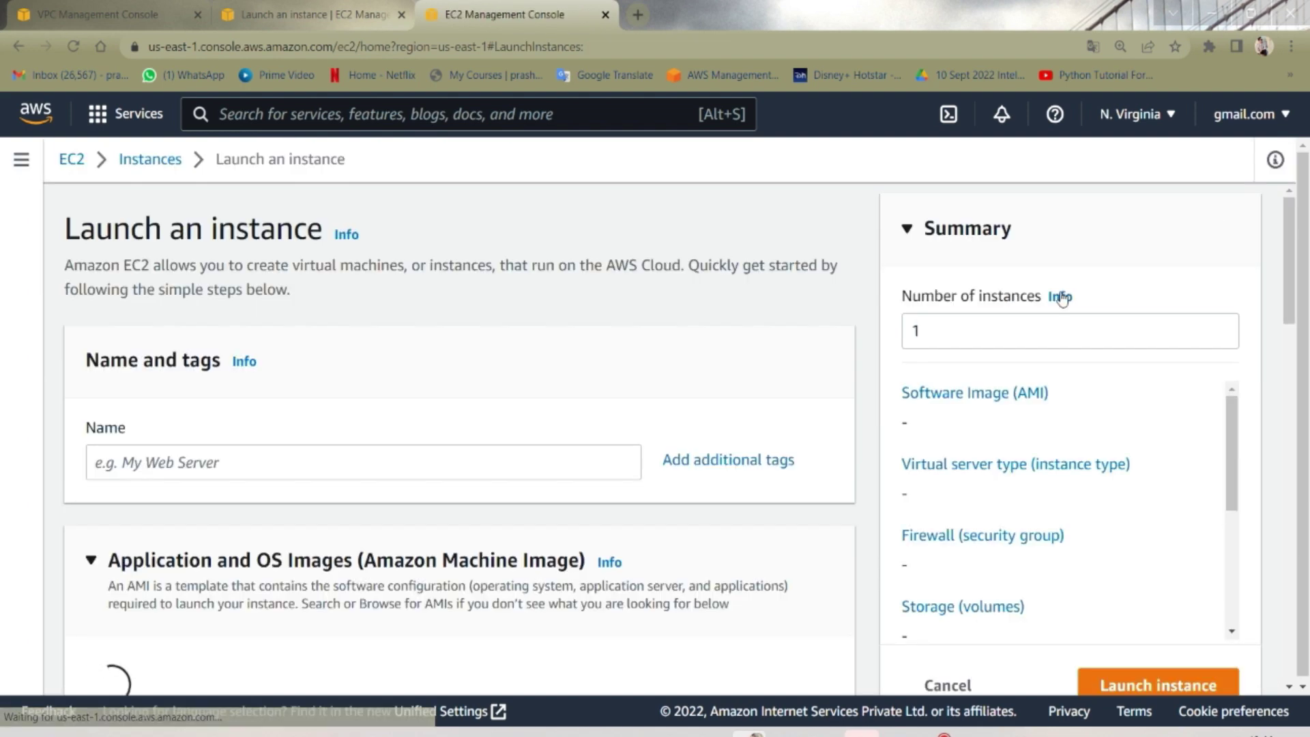
pyautogui.write('EC')
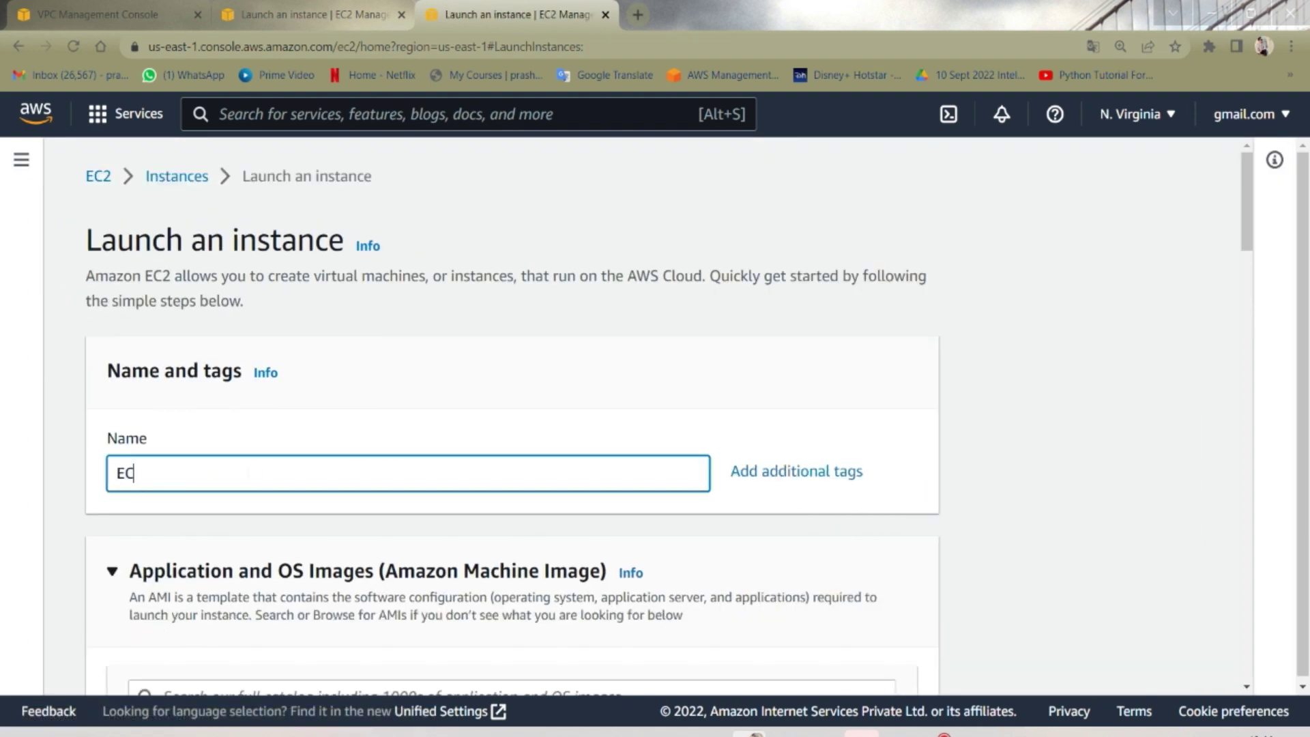
pyautogui.write('2-01')
pyautogui.click(282, 420)
pyautogui.scroll(-14, 283, 421)
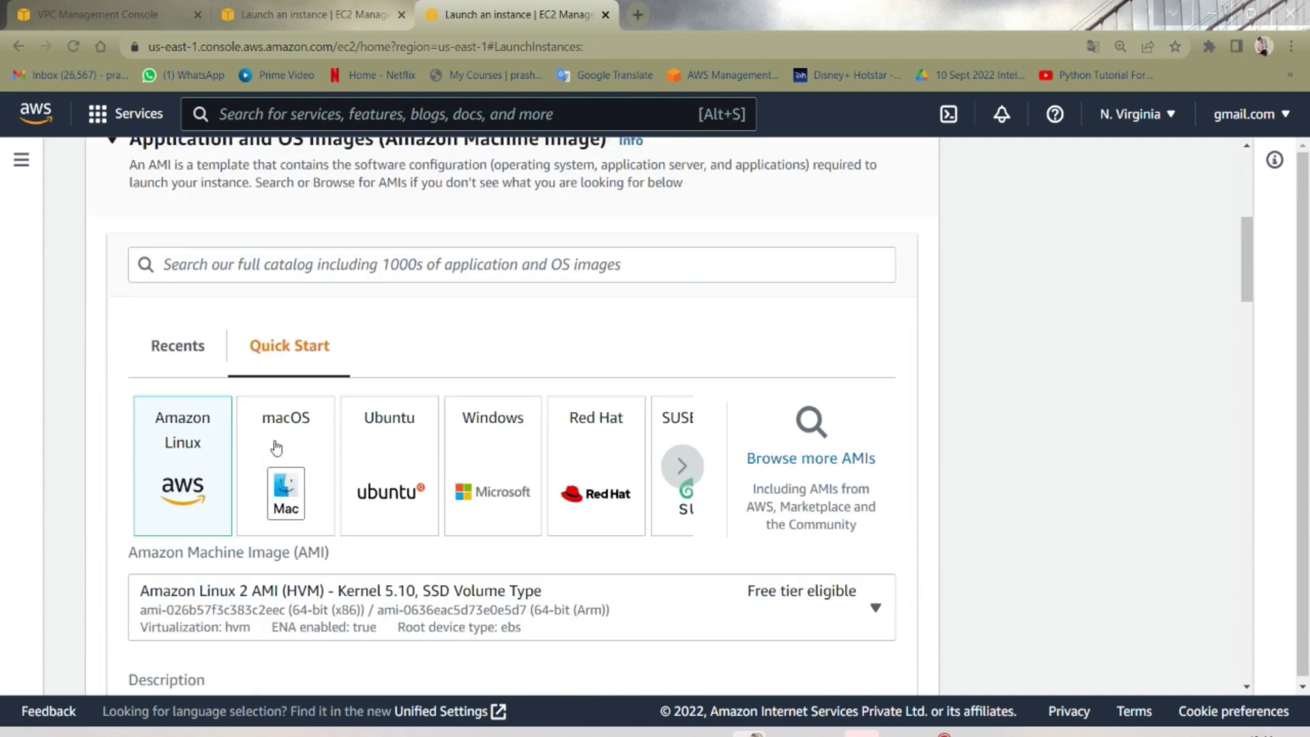
# - Choose the NV key pair for the new instance, keeping the default Amazon Linux image
pyautogui.scroll(-6, 211, 468)
pyautogui.click(174, 416)
pyautogui.scroll(-1, 177, 477)
pyautogui.scroll(1, 185, 381)
pyautogui.scroll(-3, 207, 348)
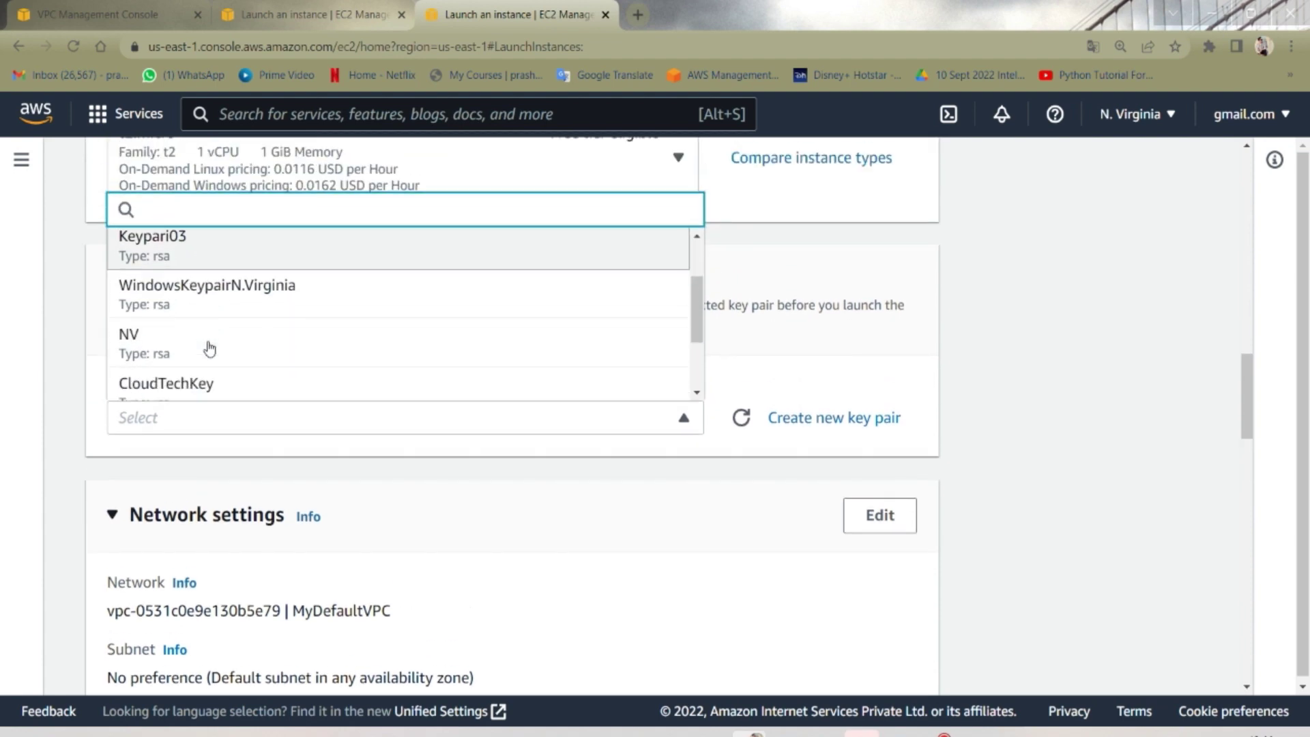
pyautogui.click(188, 266)
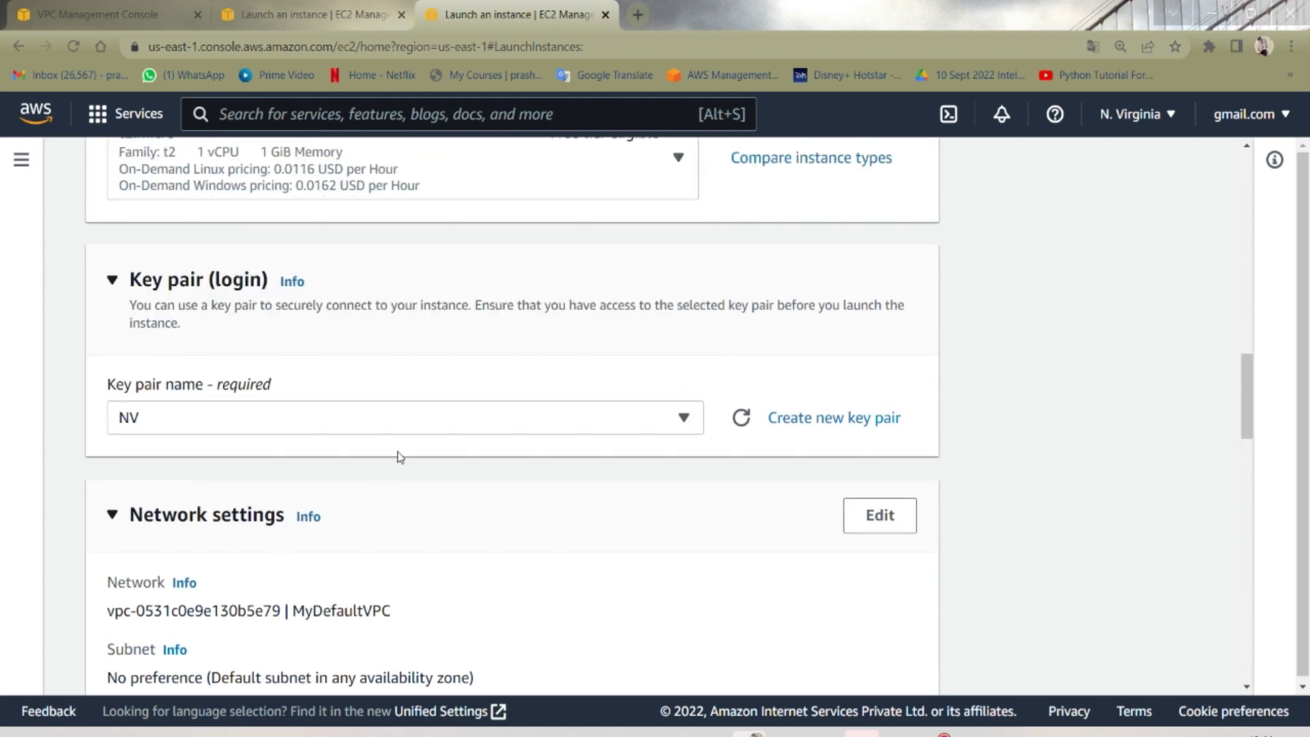
# - Edit the network settings to use VPC my-vpc-02-11oct and enable automatic assignment of a public IP
pyautogui.scroll(-5, 410, 478)
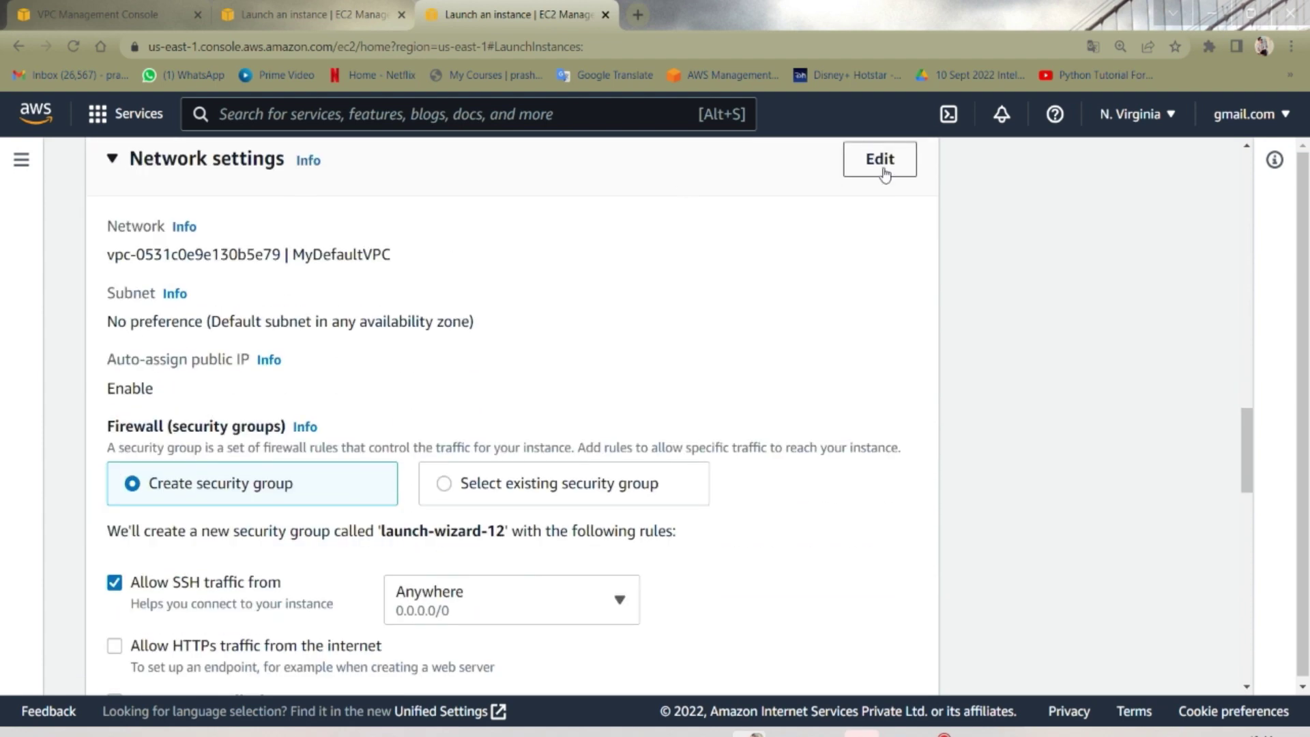
pyautogui.click(882, 163)
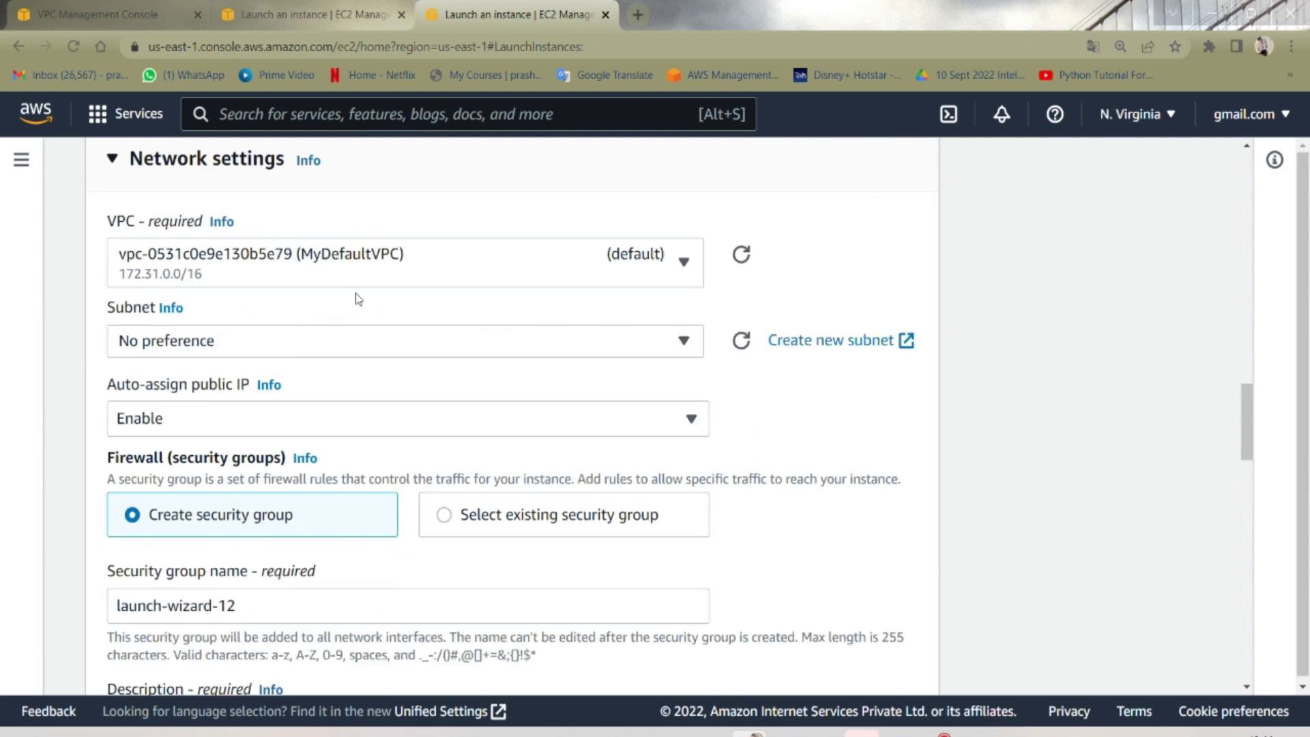
pyautogui.click(222, 270)
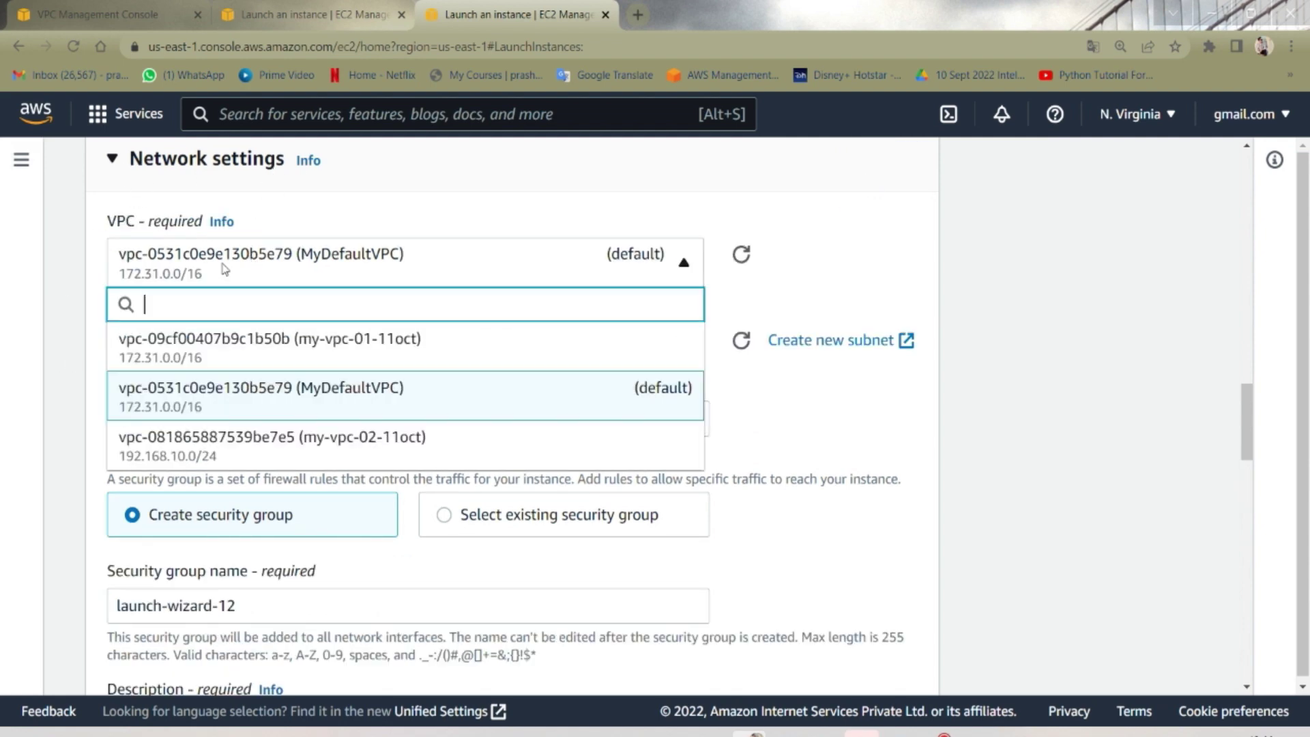
pyautogui.click(358, 456)
pyautogui.click(208, 463)
pyautogui.click(195, 489)
# - Add a second inbound security group rule of type Custom ICMP - IPv4 with source type Anywhere
pyautogui.scroll(-6, 205, 490)
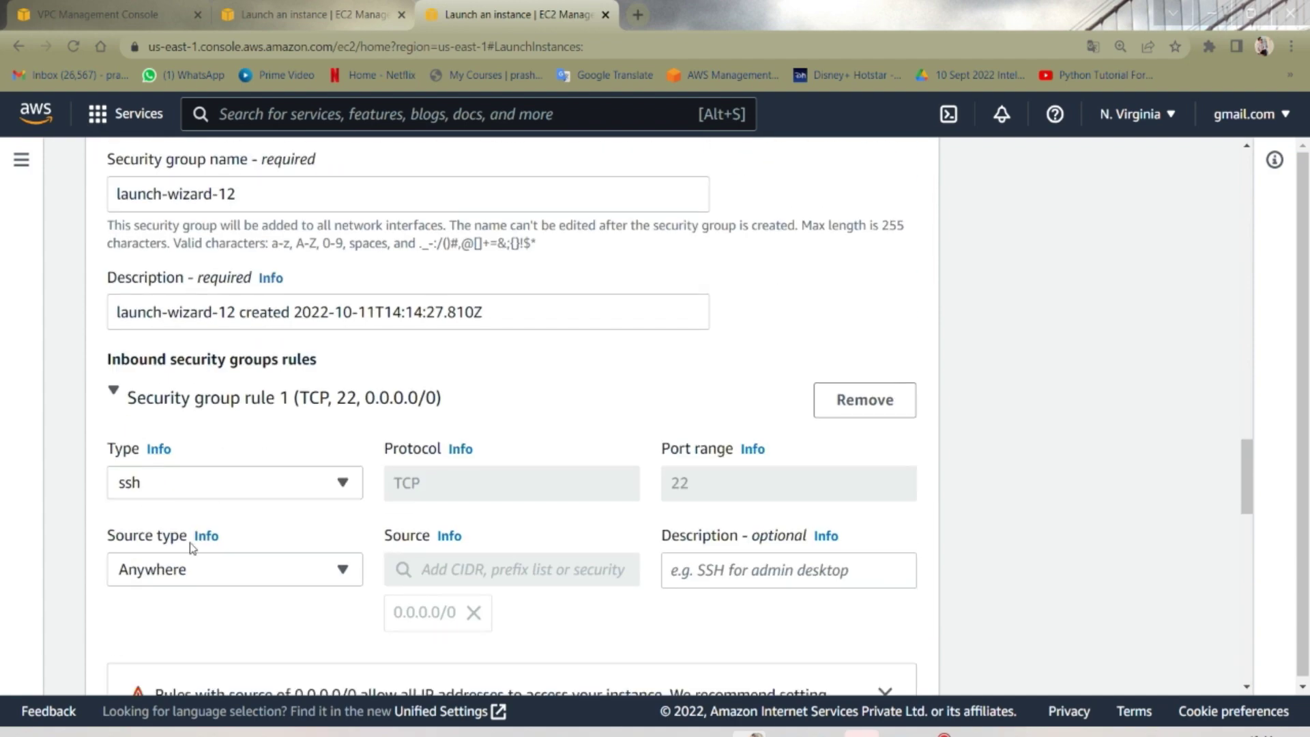
pyautogui.scroll(-3, 163, 541)
pyautogui.click(217, 614)
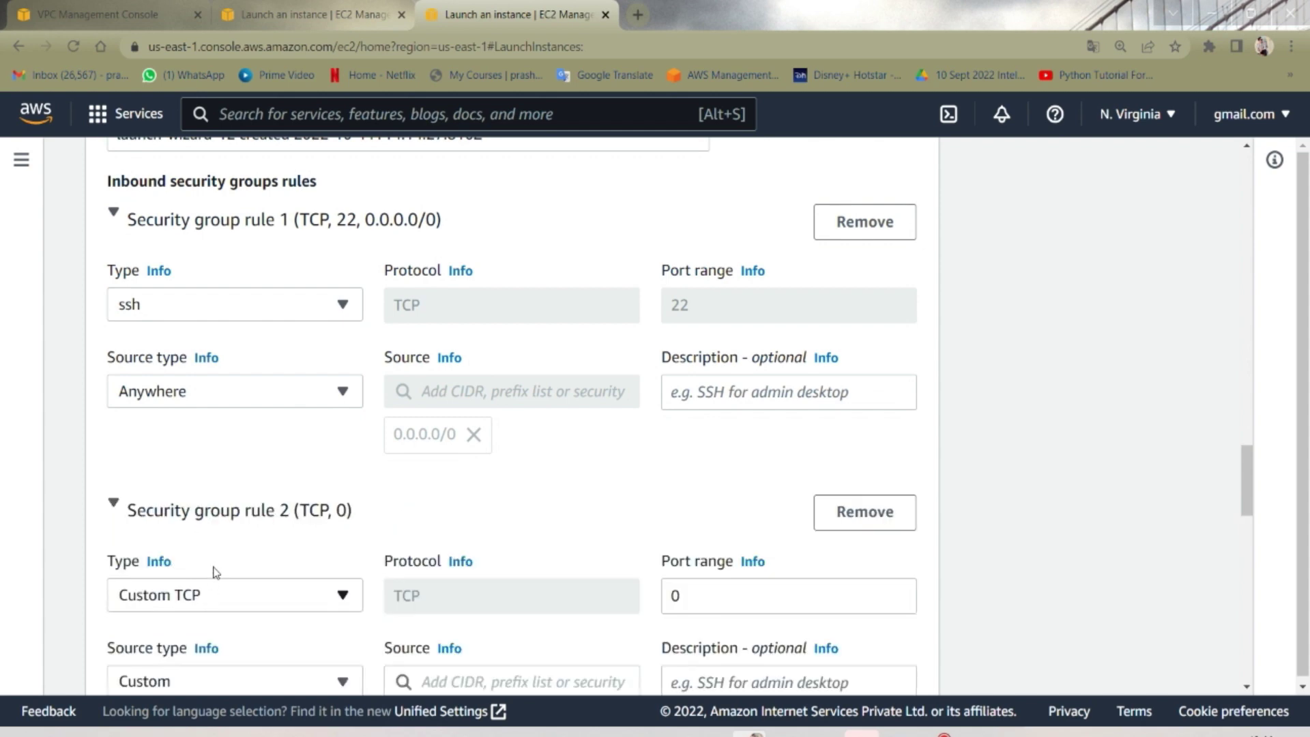
pyautogui.scroll(-3, 213, 581)
pyautogui.click(205, 417)
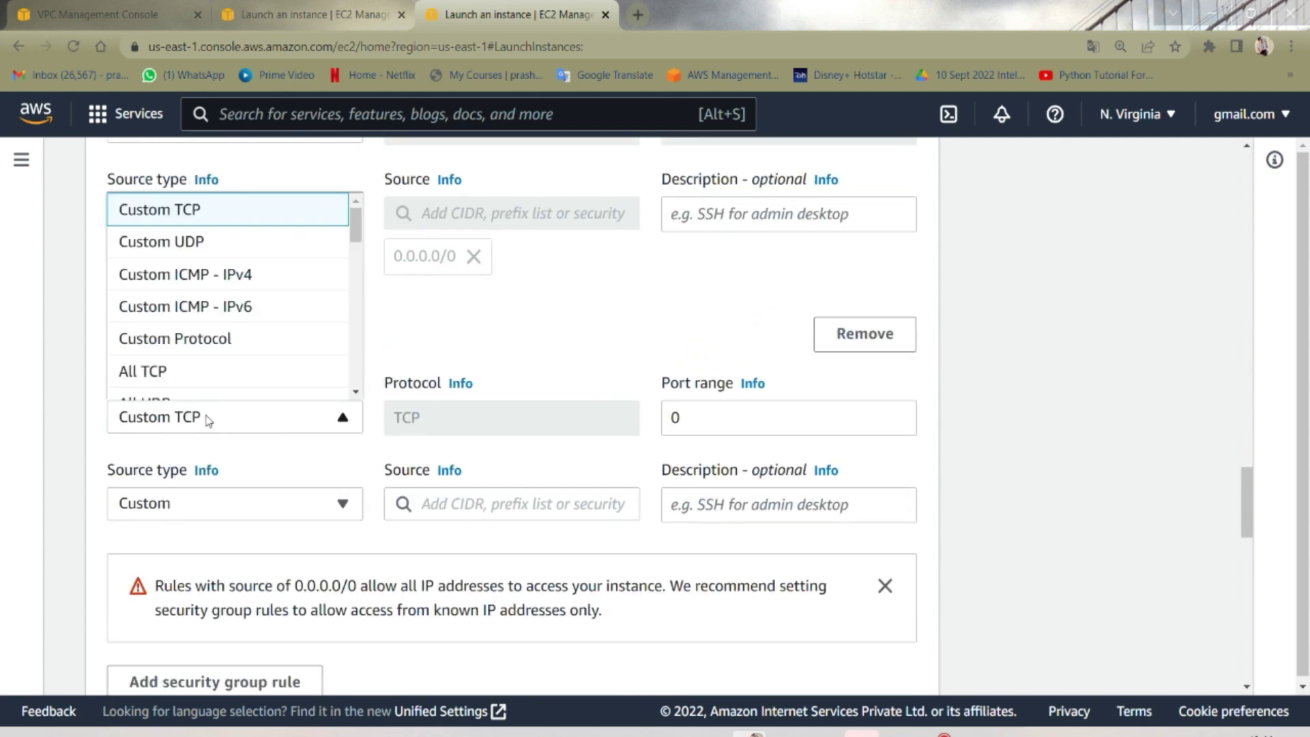
pyautogui.click(236, 281)
pyautogui.click(243, 510)
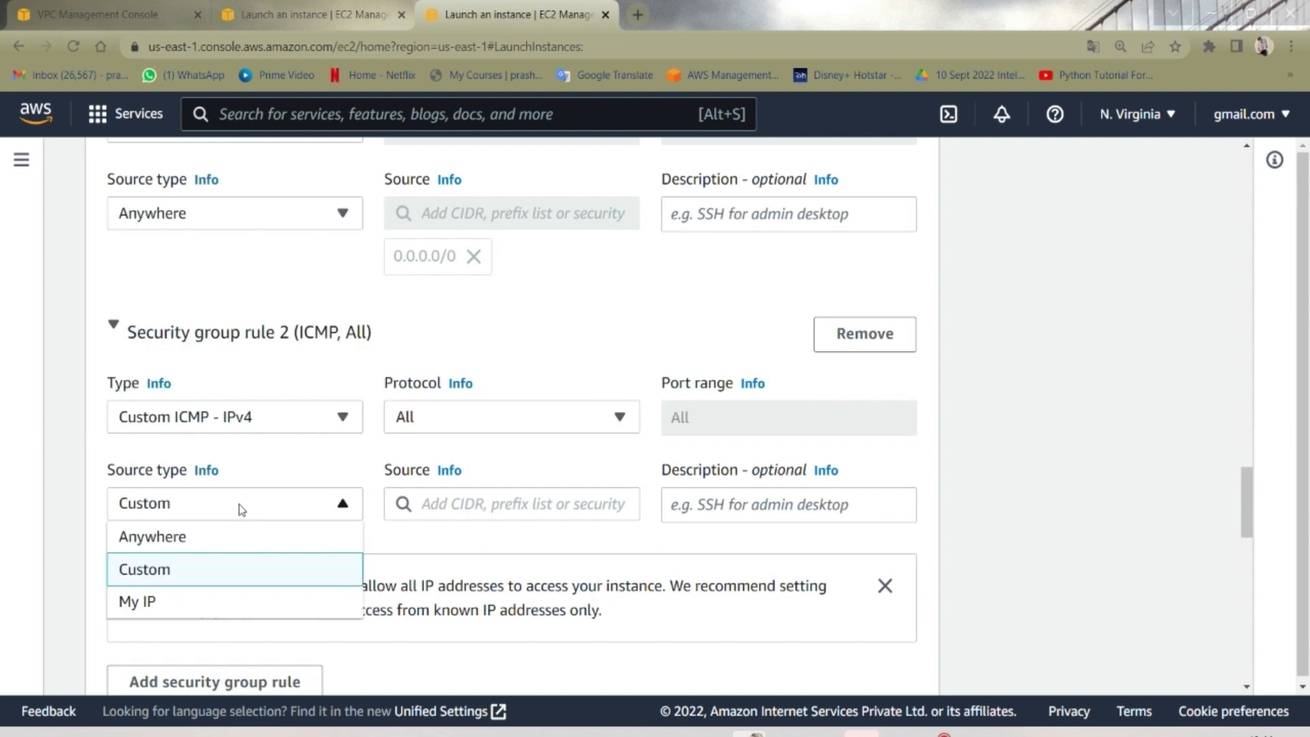
pyautogui.click(214, 536)
# - Try to launch the instance in my-vpc-02-11oct with the Custom ICMP - IPv4 rule
pyautogui.scroll(-5, 676, 566)
pyautogui.scroll(-15, 715, 600)
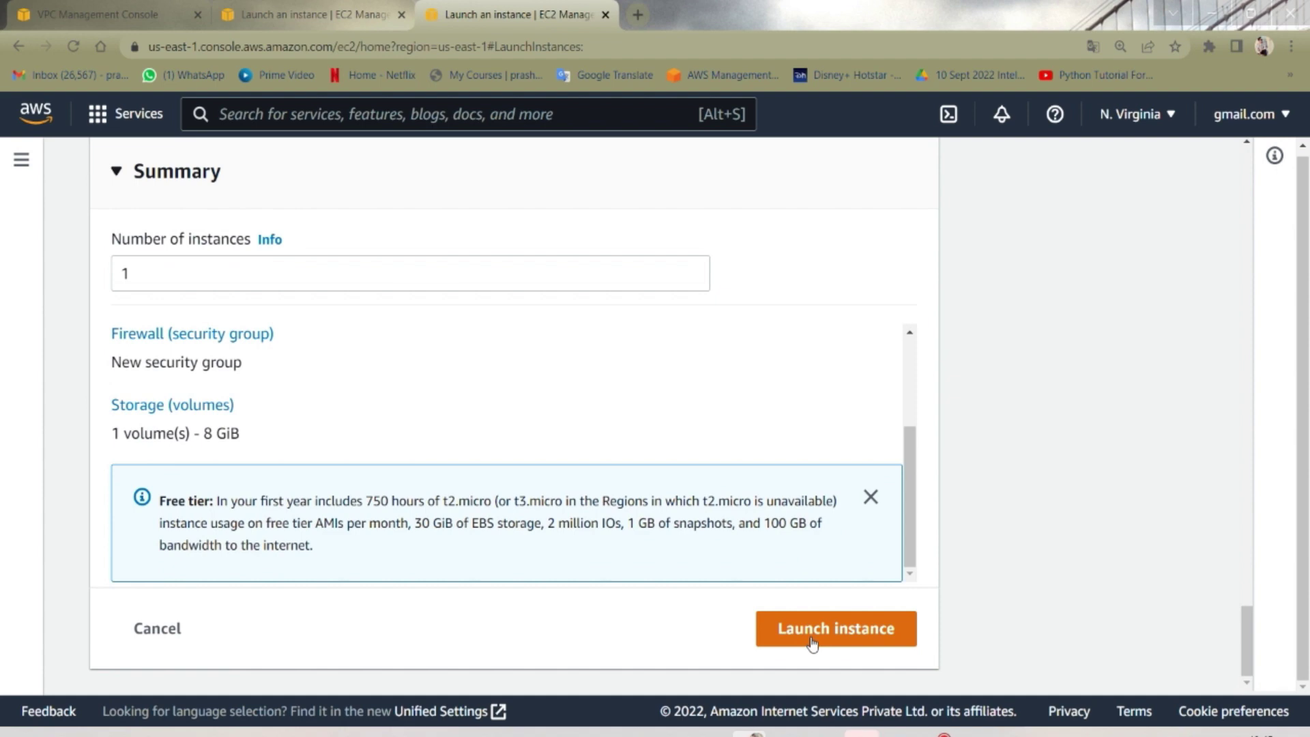
pyautogui.click(811, 642)
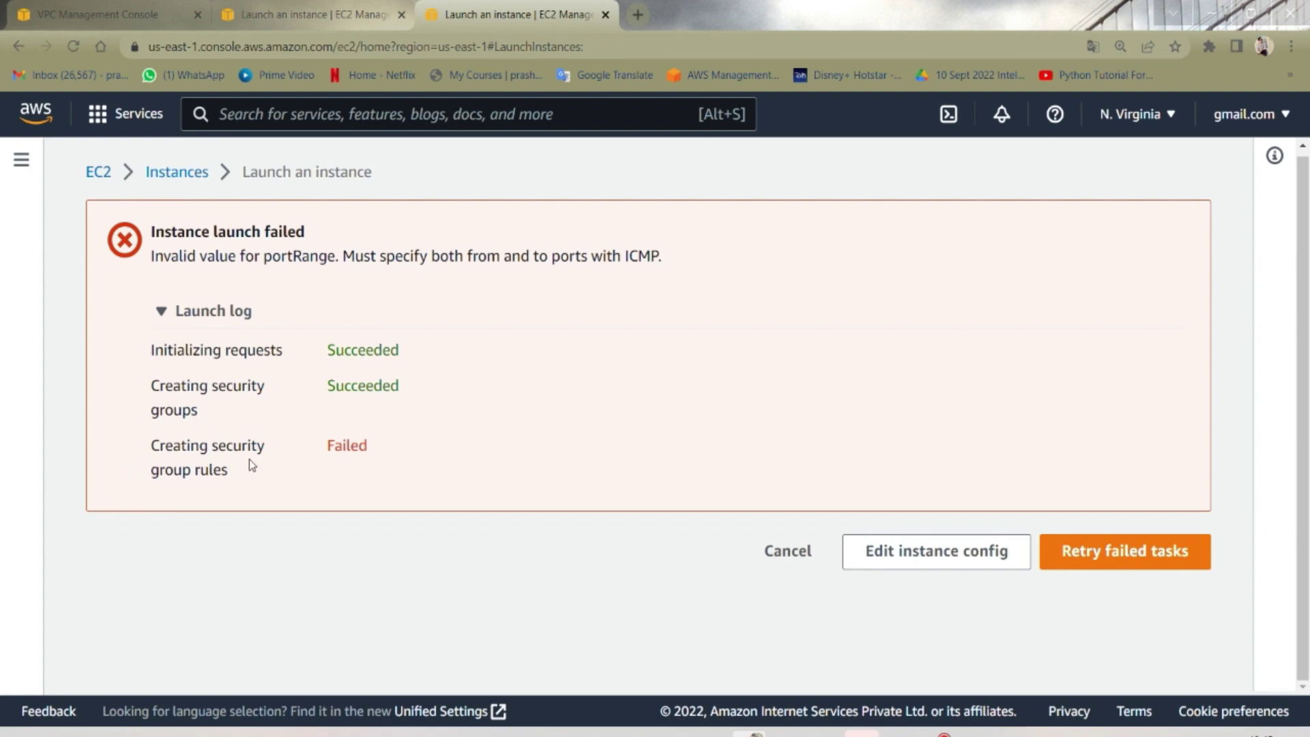
# - Reopen the instance configuration and set the firewall to create a new security group
pyautogui.click(907, 565)
pyautogui.scroll(-15, 268, 559)
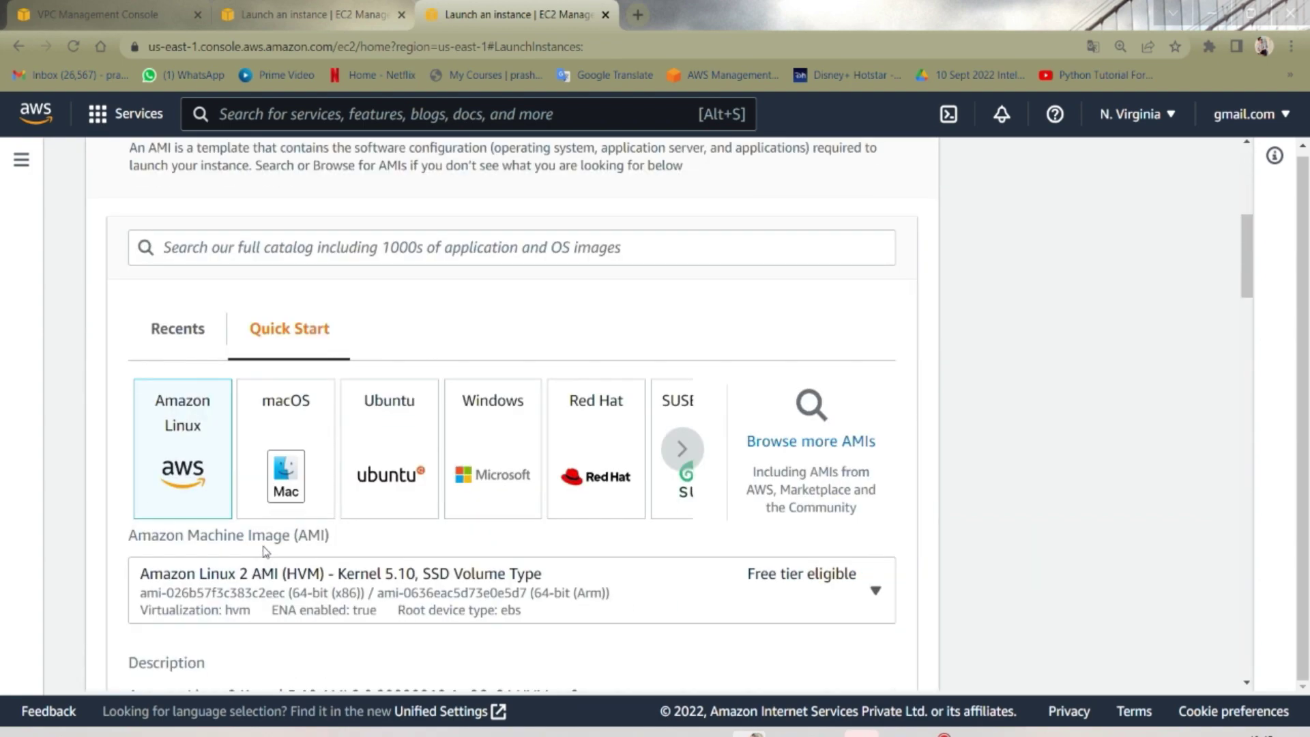
pyautogui.scroll(-14, 267, 544)
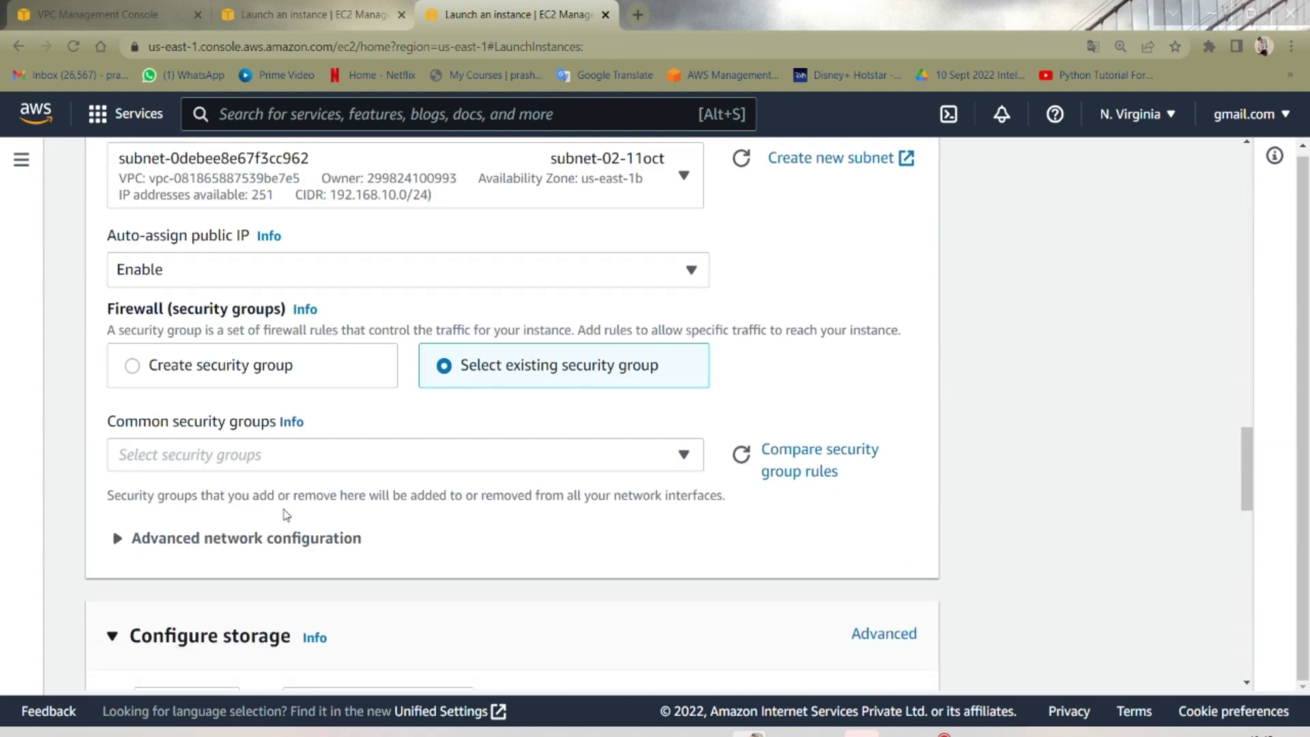
pyautogui.click(236, 379)
pyautogui.scroll(-5, 236, 380)
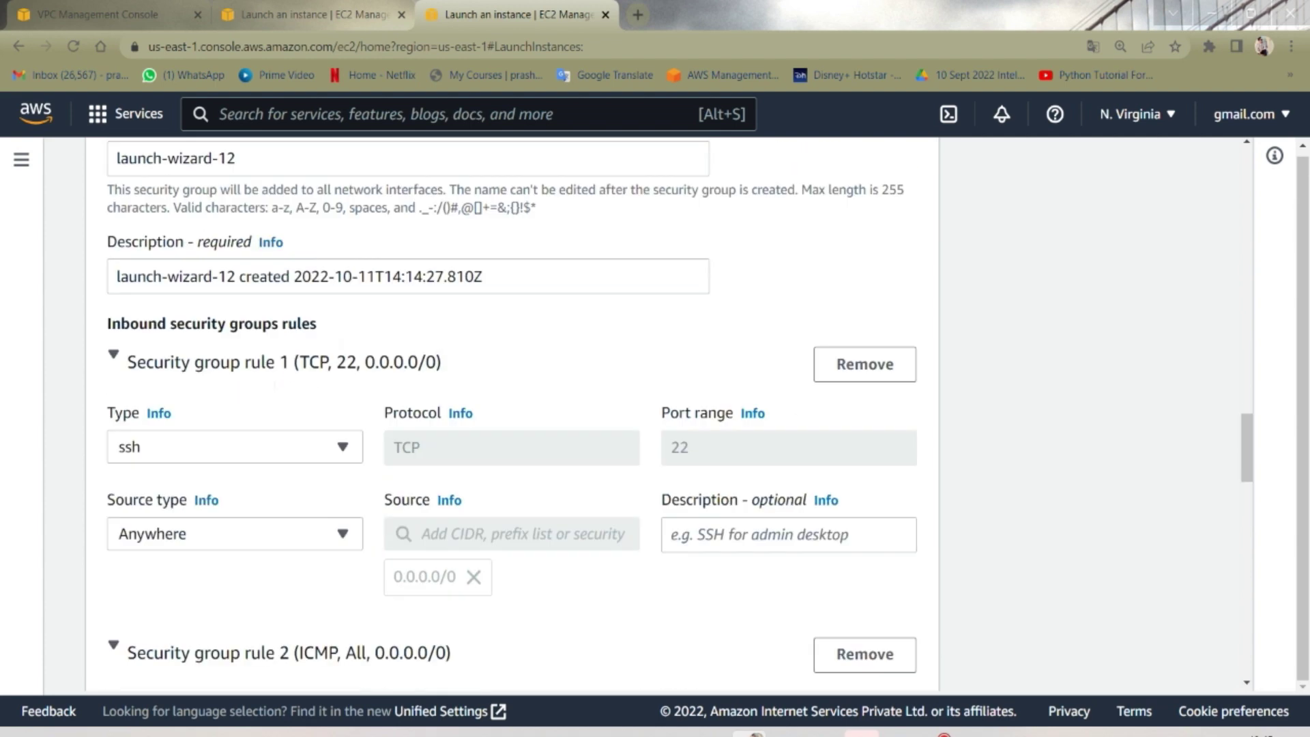
# - Examine the port range error, the advanced details and the ICMP security group rule in the launch form
pyautogui.scroll(5, 252, 392)
pyautogui.scroll(-15, 265, 388)
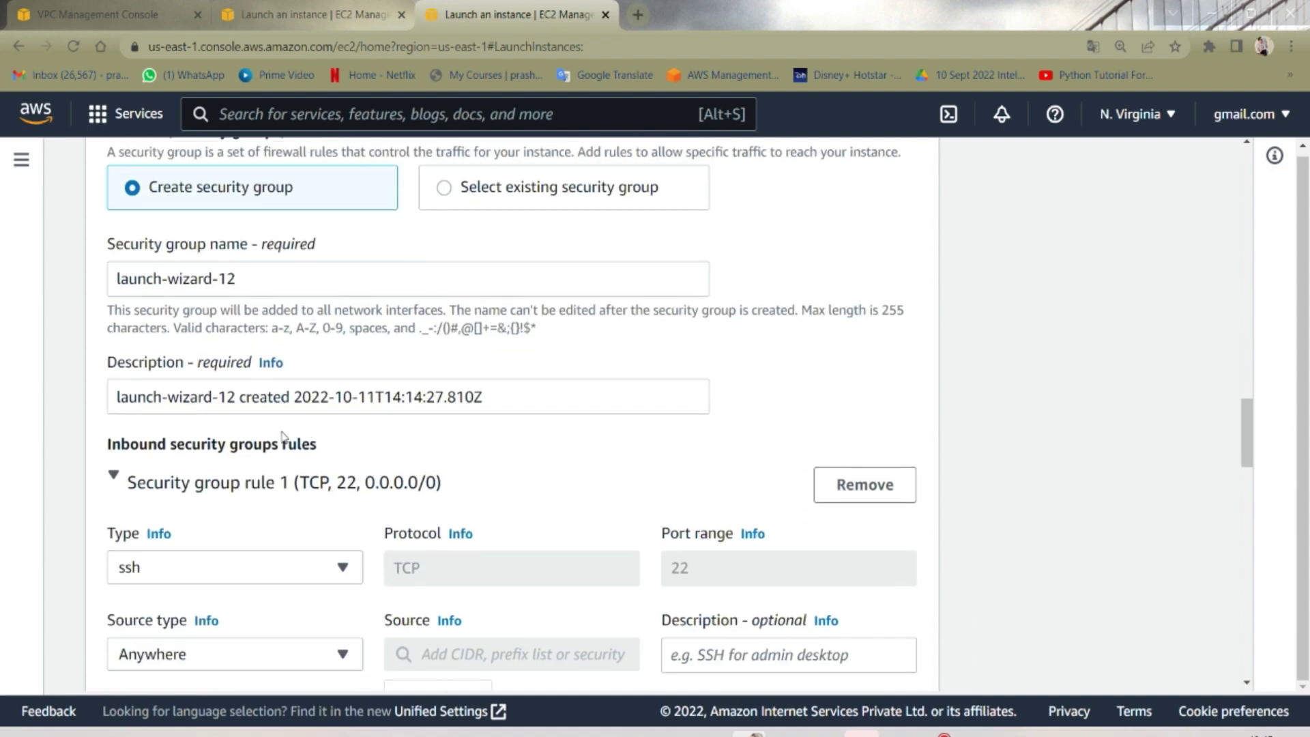
pyautogui.scroll(-8, 268, 493)
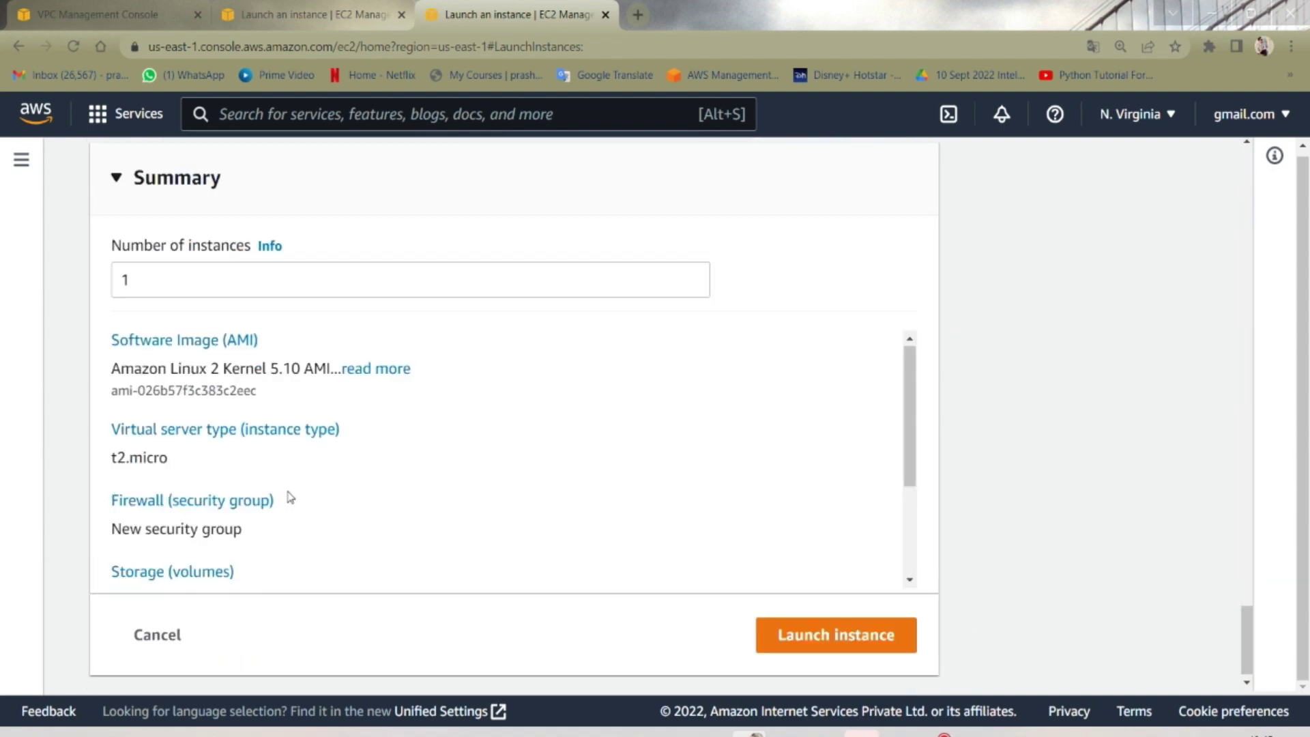
pyautogui.scroll(4, 607, 393)
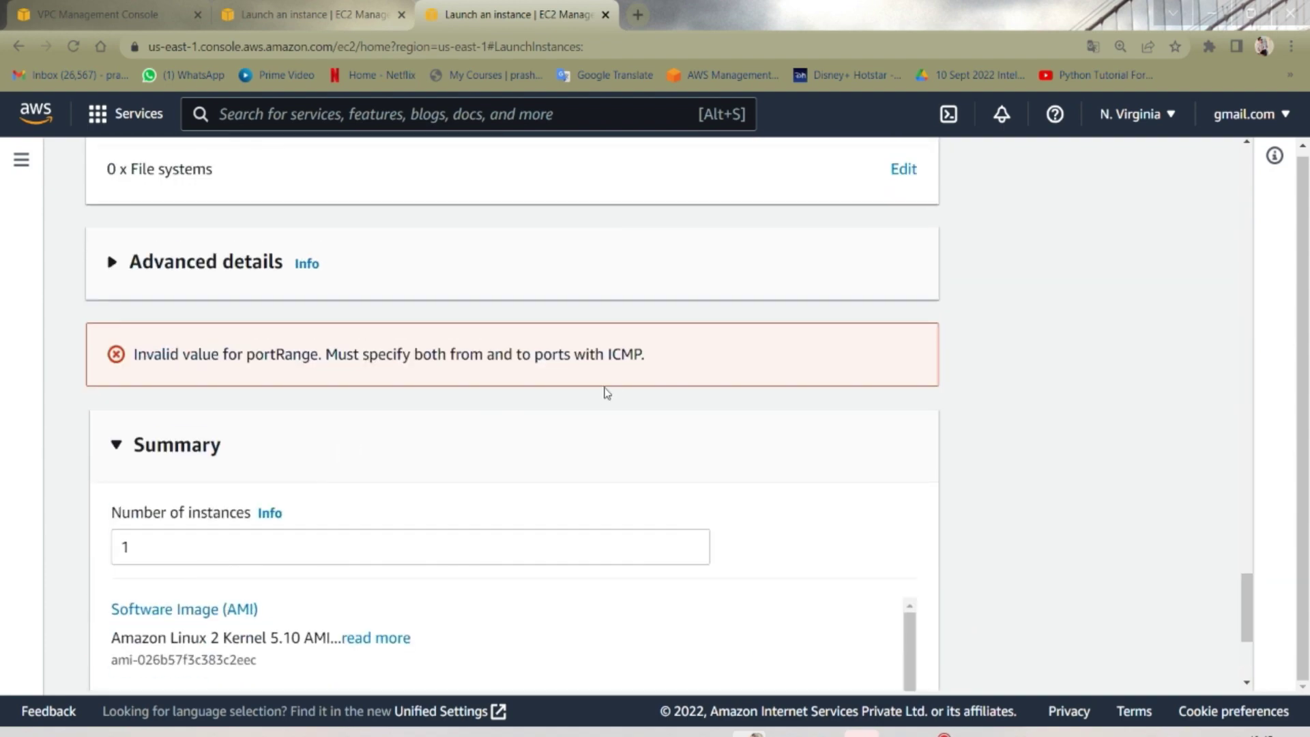
pyautogui.click(217, 280)
pyautogui.scroll(-1, 199, 375)
pyautogui.scroll(3, 198, 382)
pyautogui.click(188, 444)
pyautogui.scroll(-4, 188, 444)
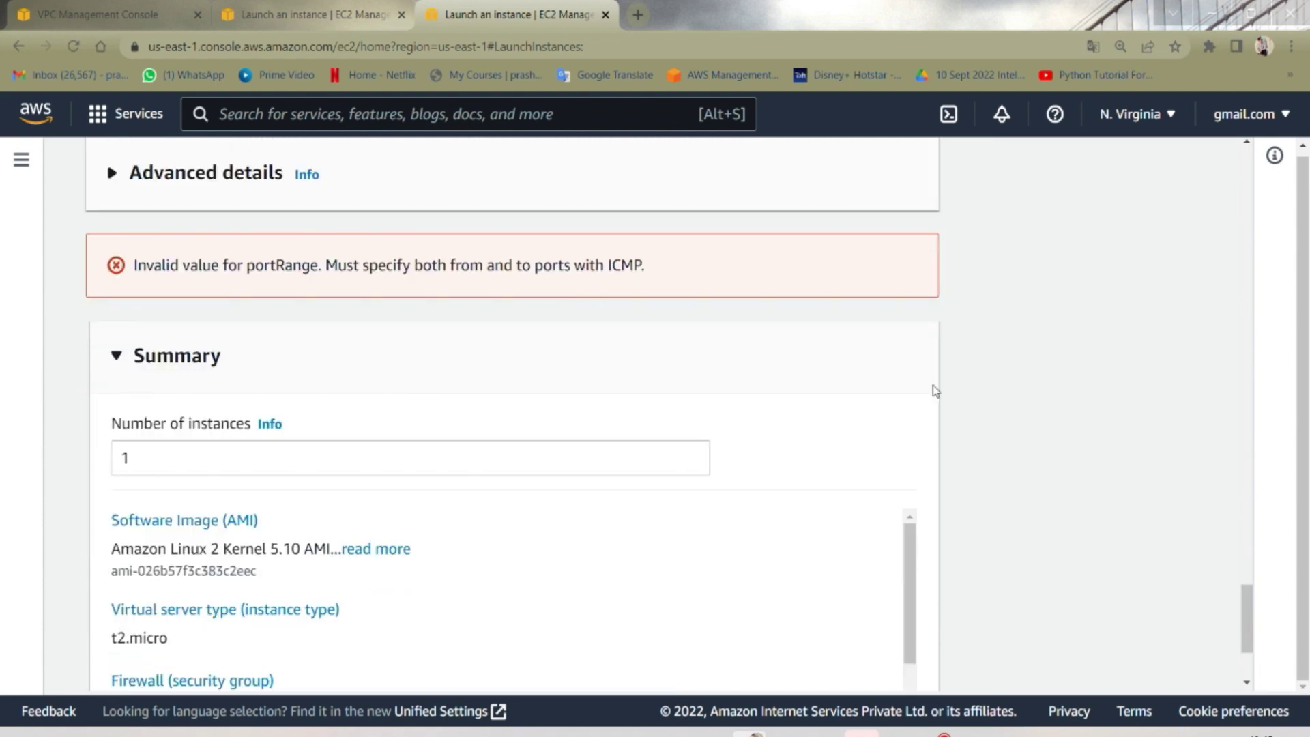
pyautogui.scroll(12, 621, 395)
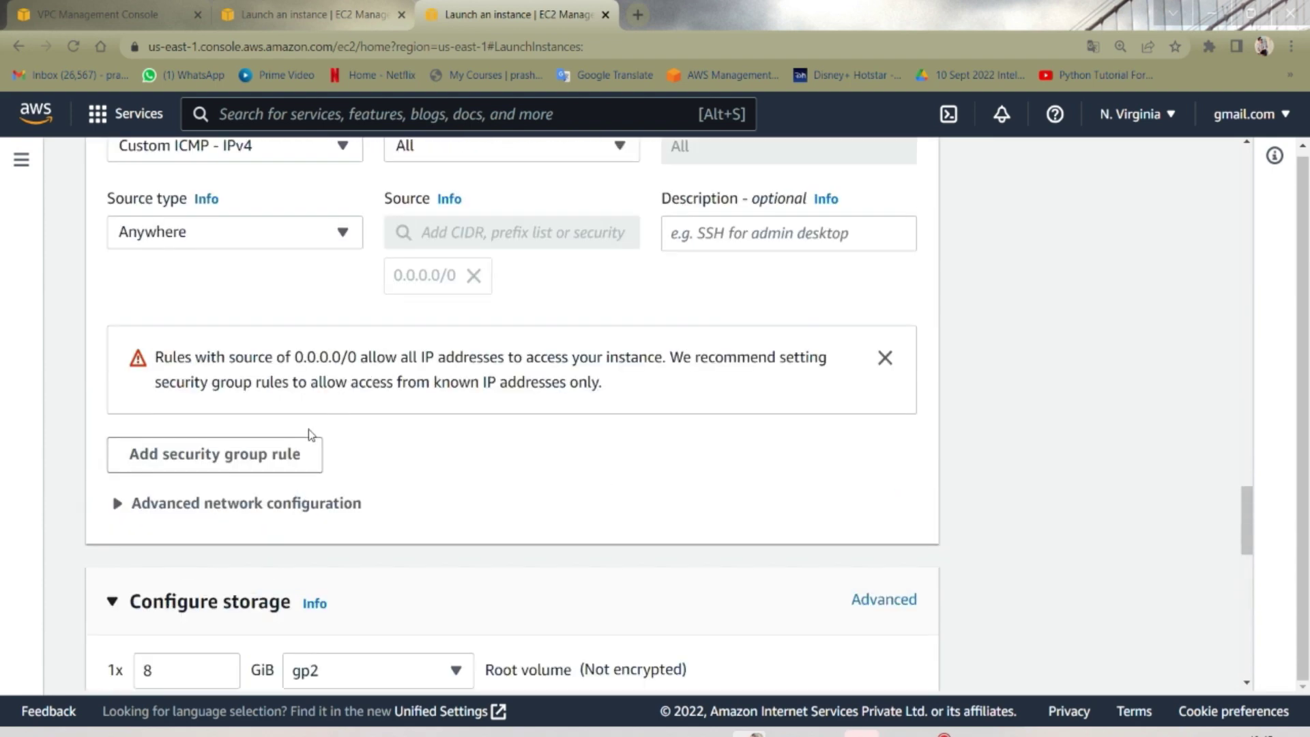
pyautogui.scroll(4, 308, 429)
# - Try again to launch the instance with the same ICMP rule in a new security group
pyautogui.scroll(-9, 1044, 522)
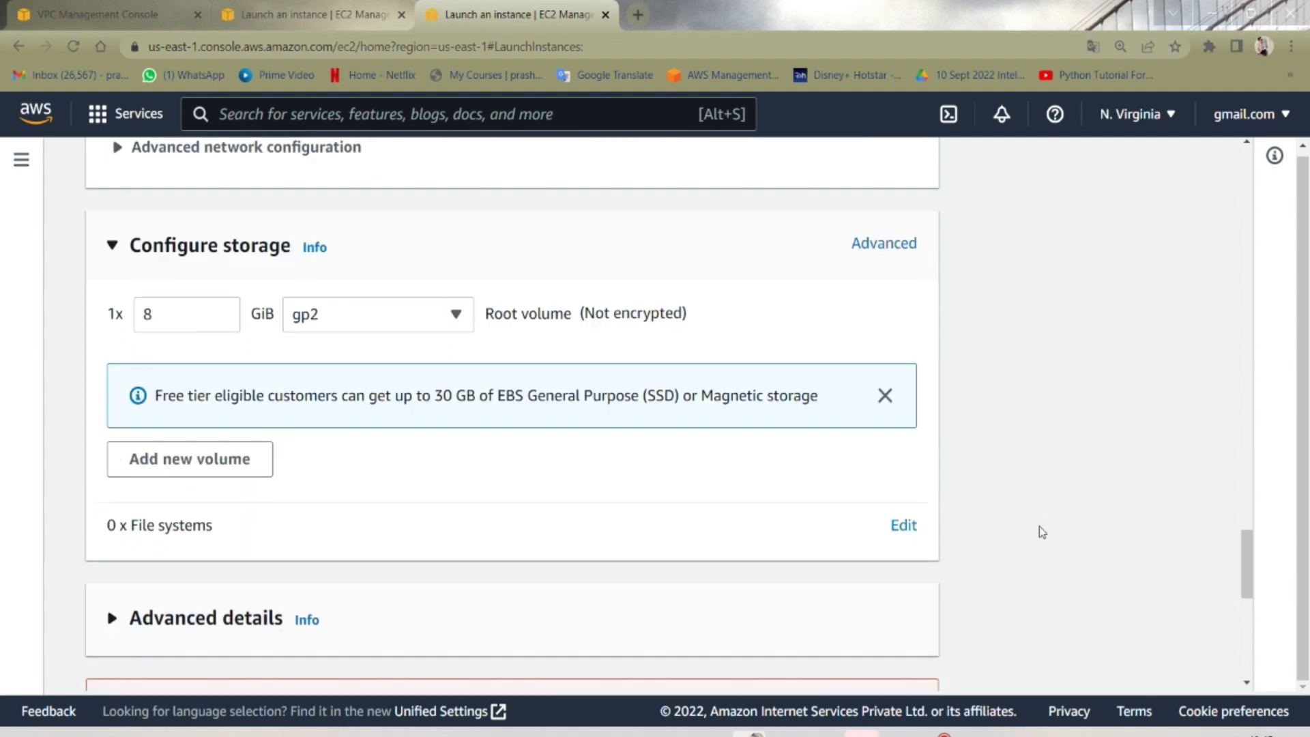
pyautogui.scroll(-5, 1040, 531)
pyautogui.click(871, 628)
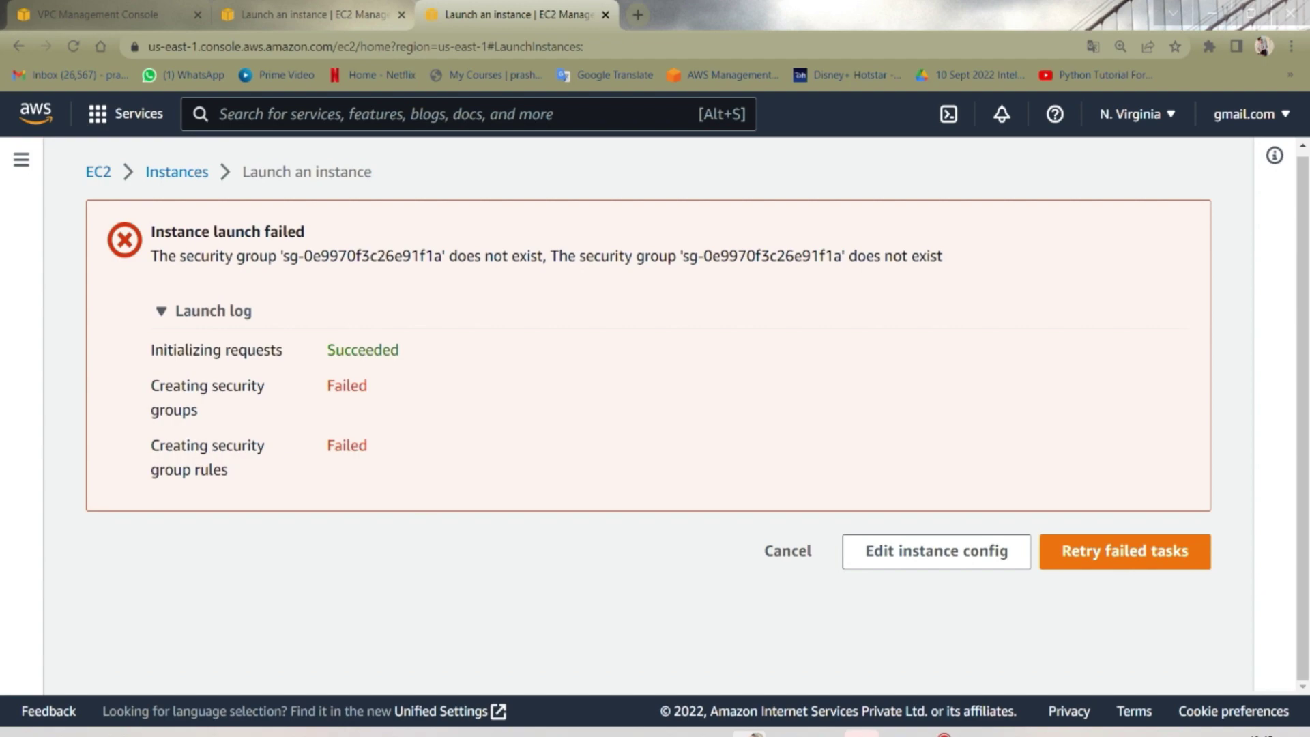
# - Reopen the failed launch's instance configuration and review its AMI, instance type, key pair, network and security group settings
pyautogui.click(936, 550)
pyautogui.scroll(-7, 314, 478)
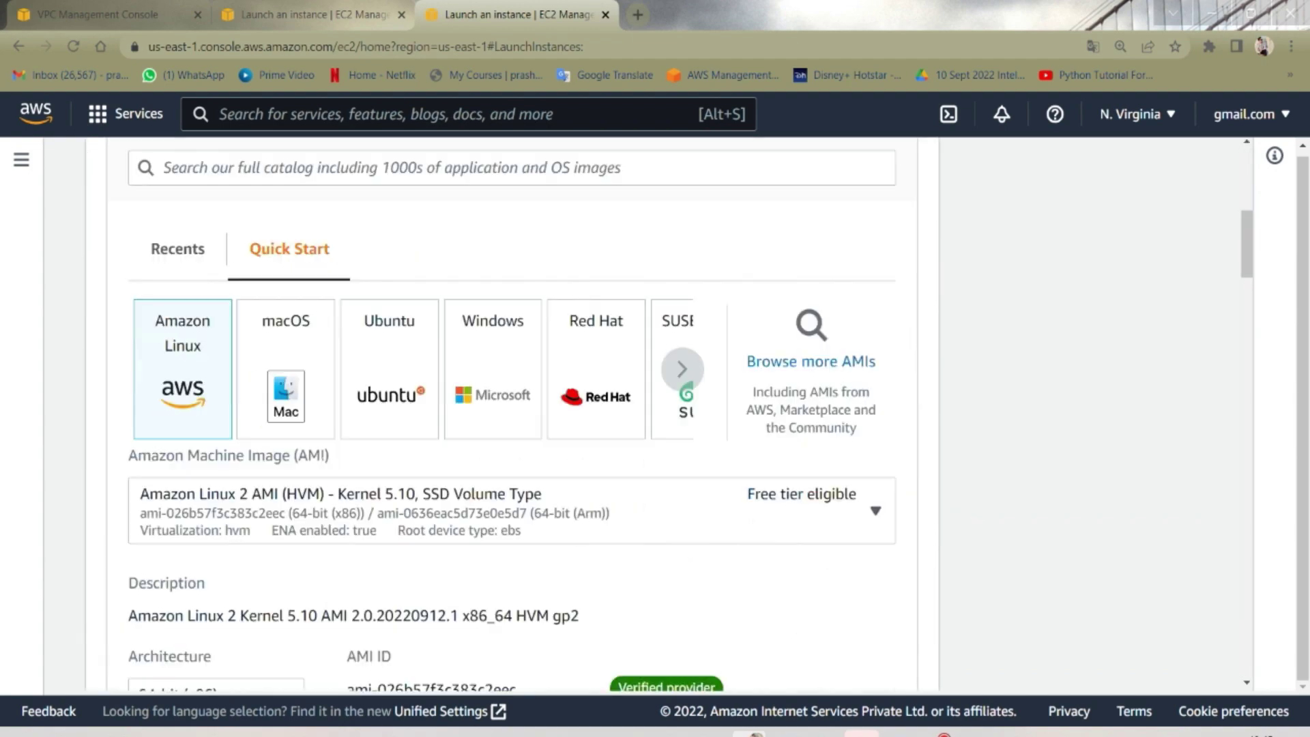
pyautogui.scroll(-12, 314, 464)
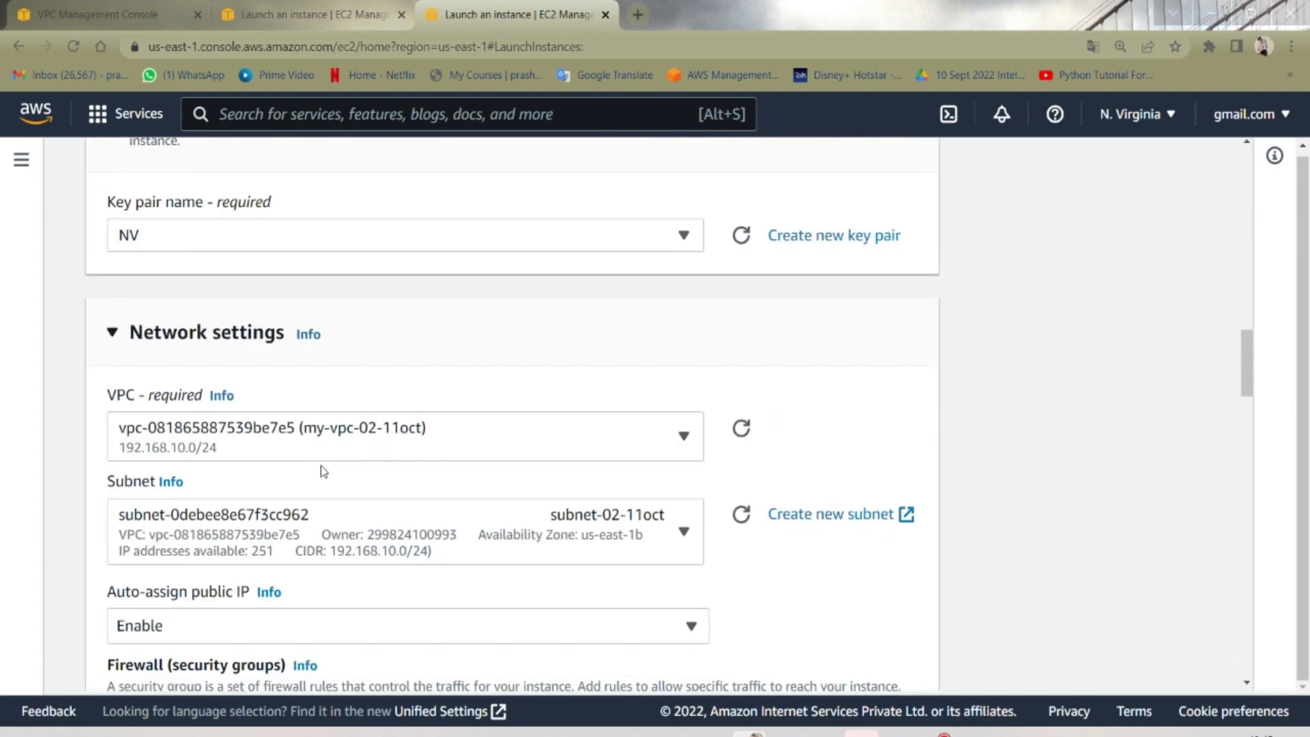
pyautogui.scroll(-4, 326, 476)
pyautogui.scroll(15, 328, 476)
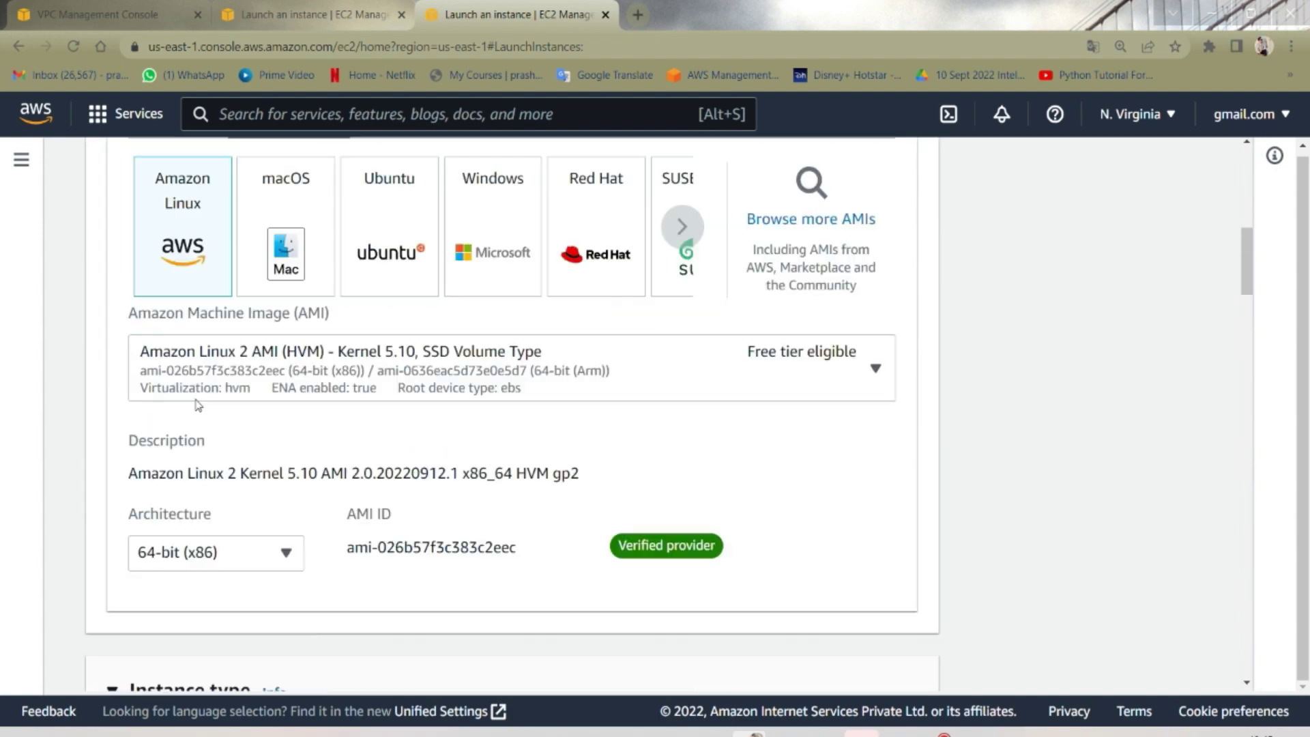
pyautogui.scroll(5, 199, 395)
pyautogui.scroll(-6, 176, 447)
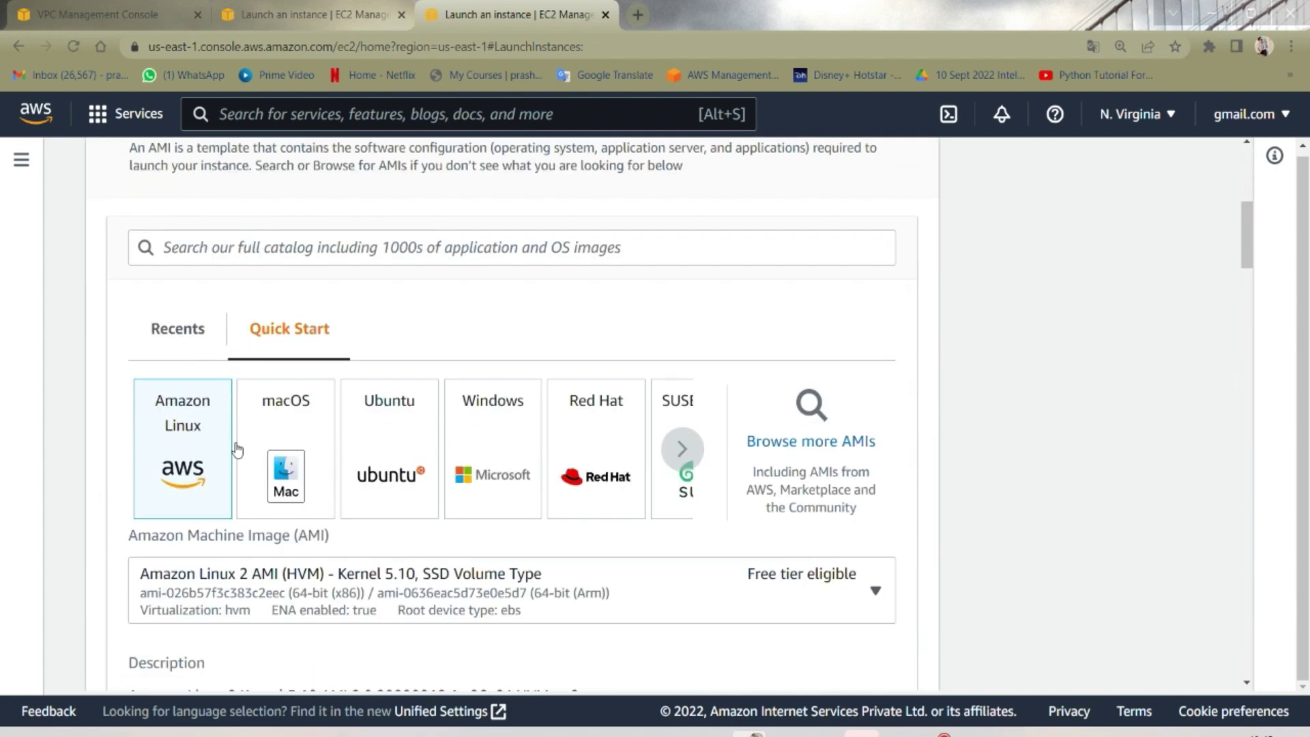
pyautogui.scroll(-10, 205, 443)
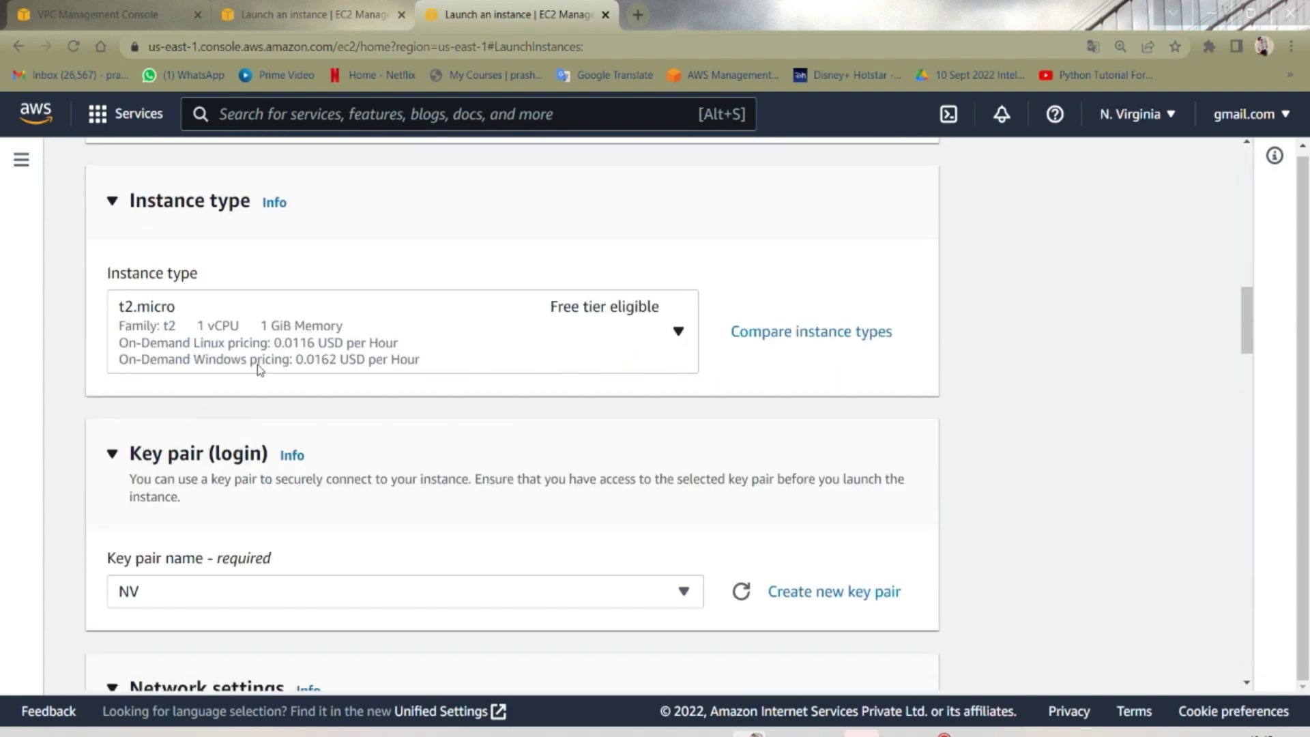
pyautogui.scroll(-3, 247, 545)
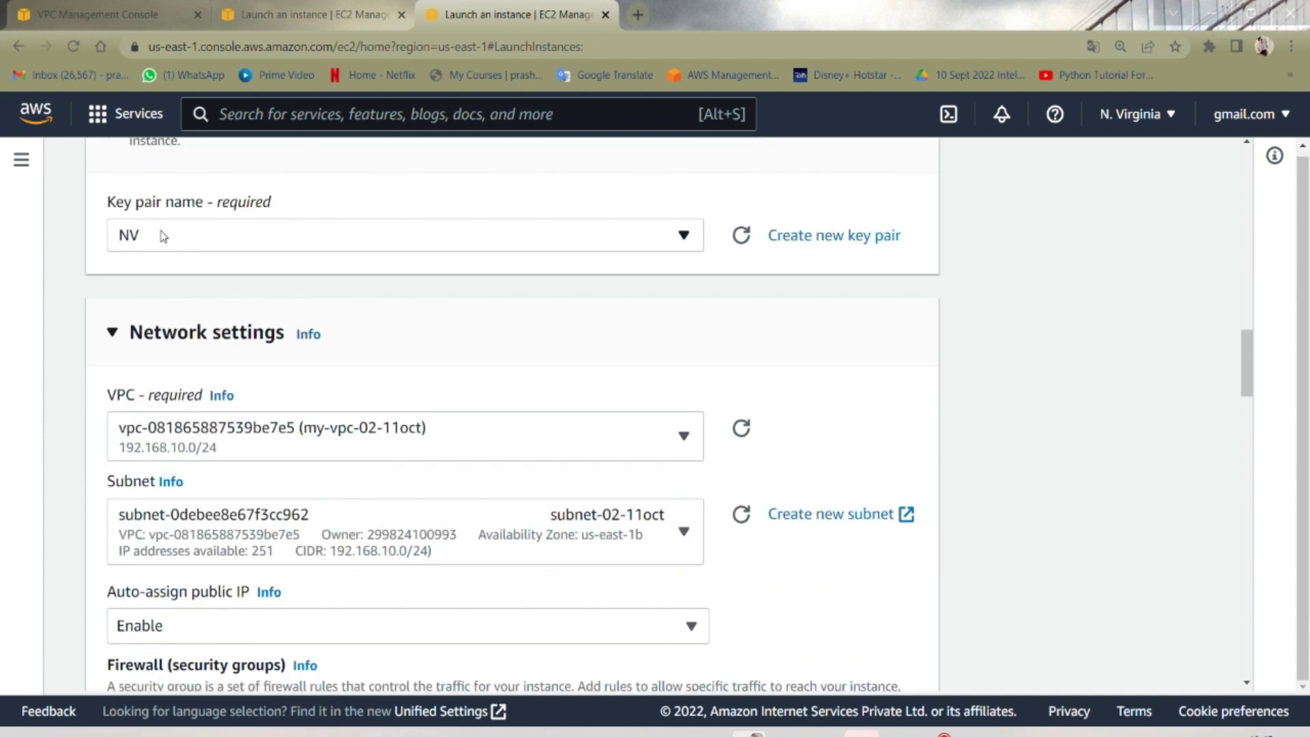
pyautogui.click(335, 445)
pyautogui.click(352, 387)
pyautogui.scroll(-3, 314, 523)
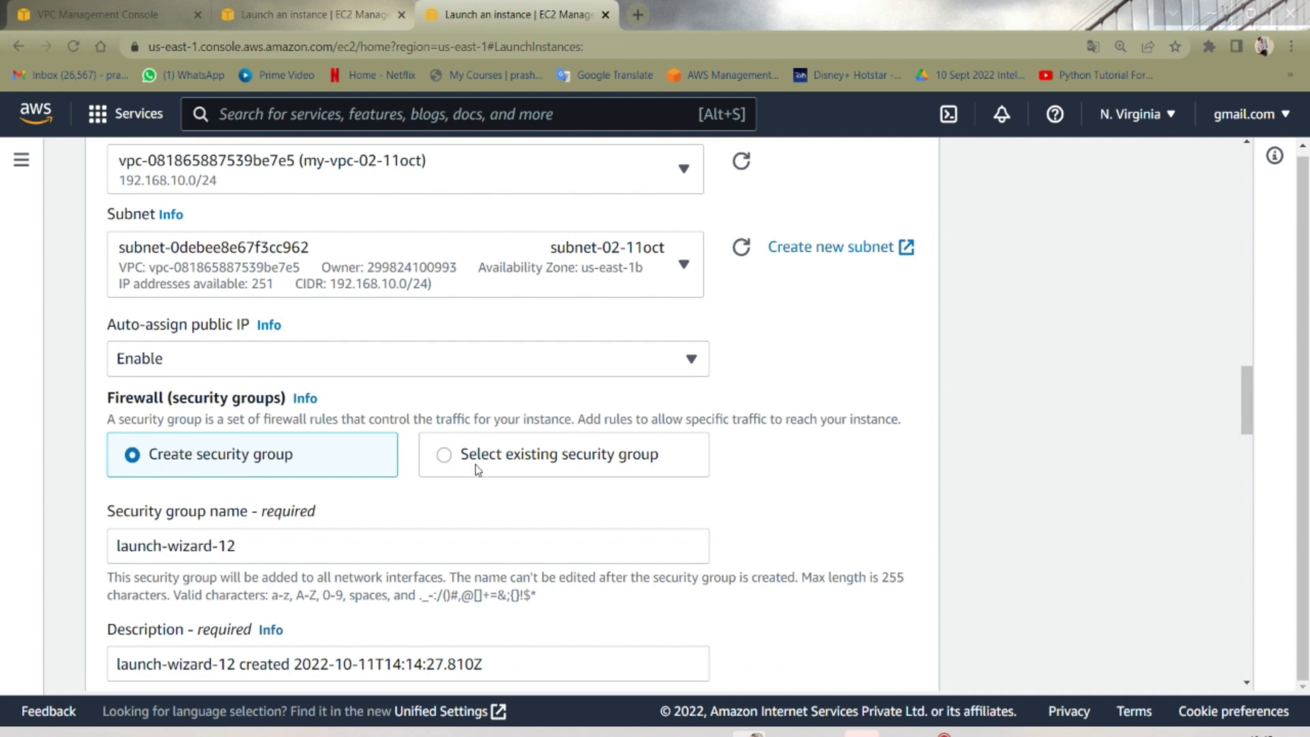
pyautogui.scroll(-3, 437, 466)
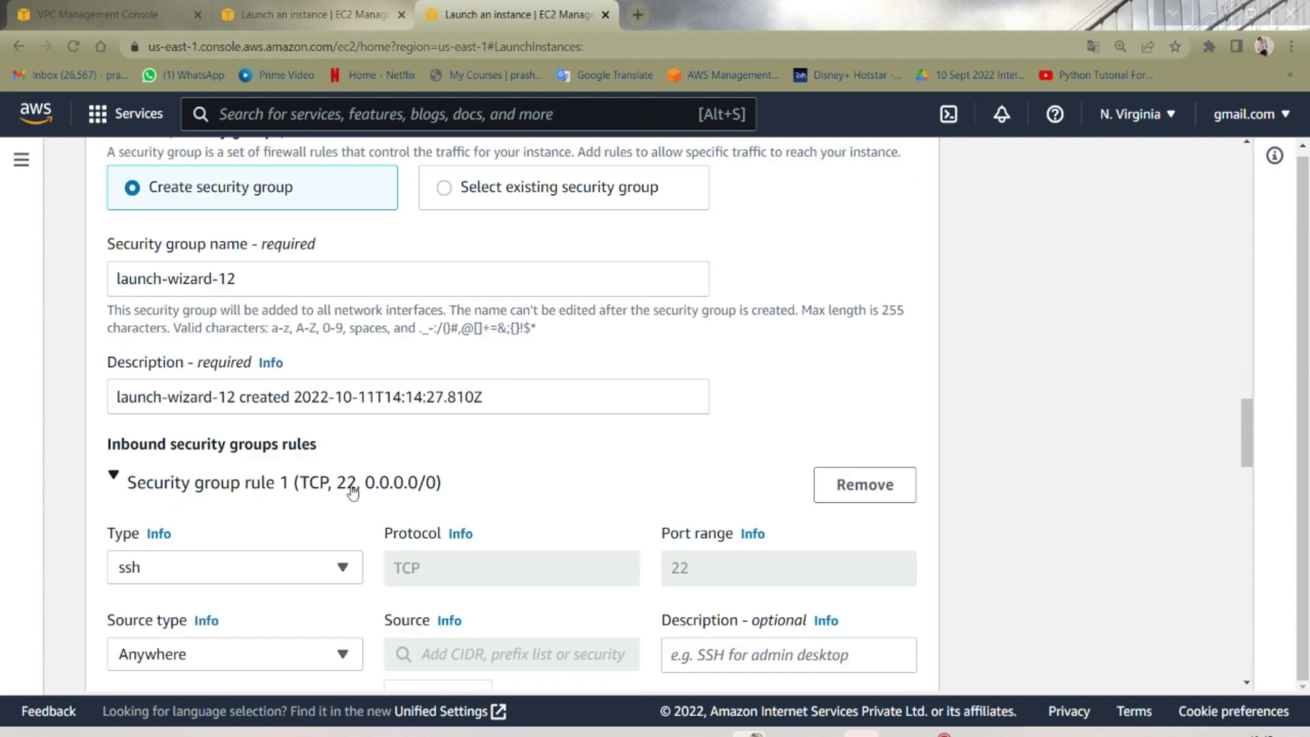
# - Set the second security group rule's type to All ICMP - IPv4 and launch the instance
pyautogui.scroll(-4, 183, 316)
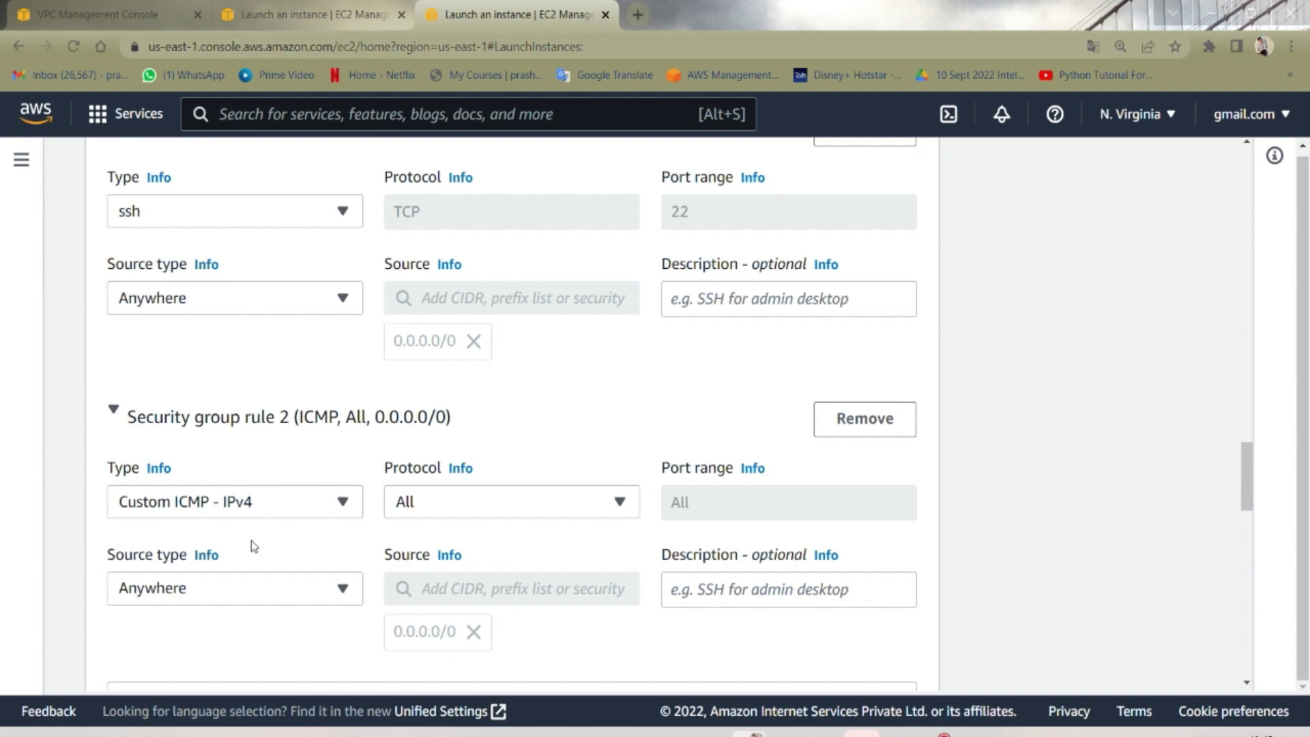
pyautogui.click(260, 503)
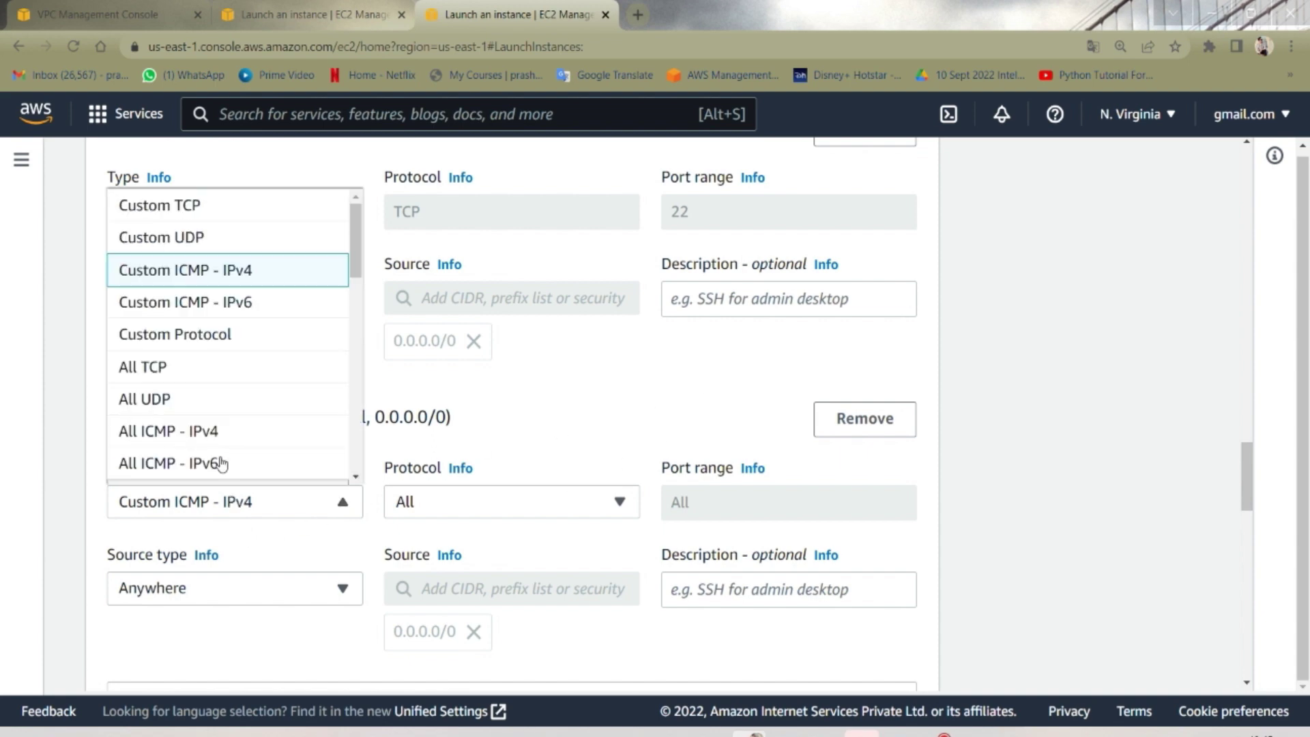
pyautogui.click(191, 432)
pyautogui.scroll(-15, 225, 534)
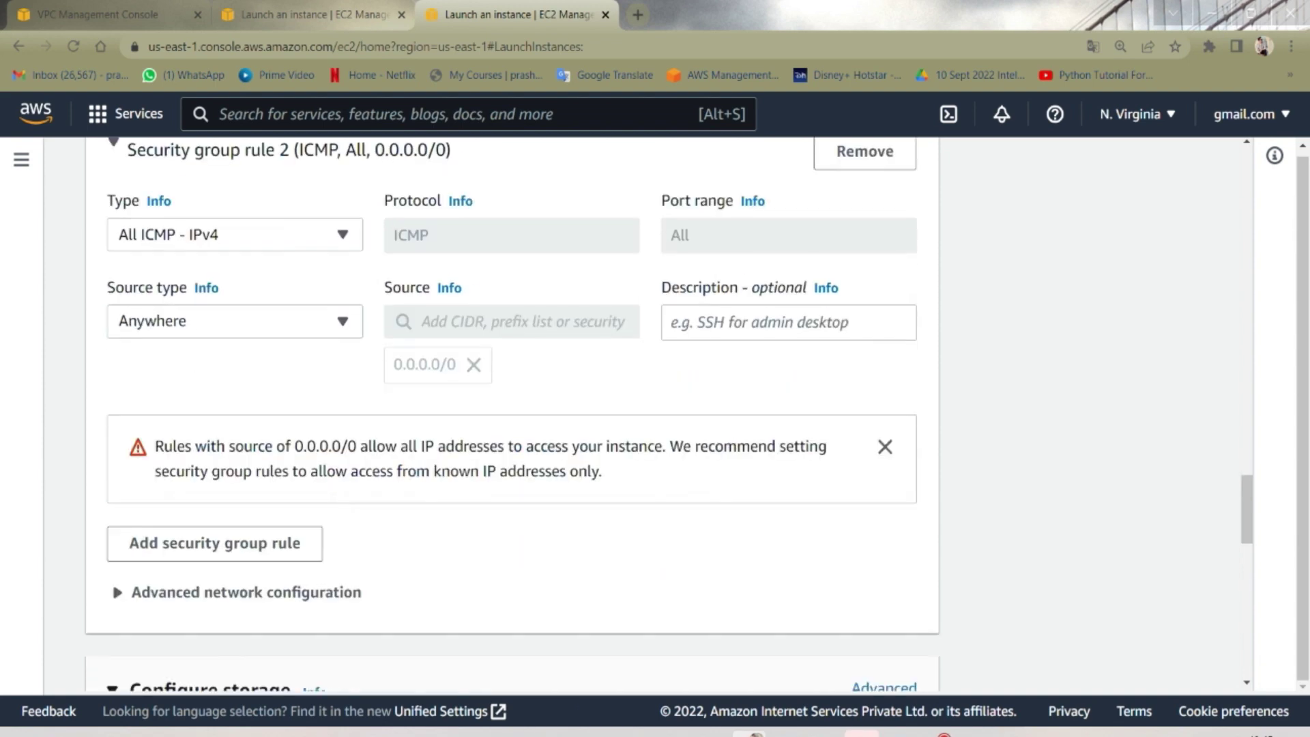
pyautogui.scroll(-5, 273, 526)
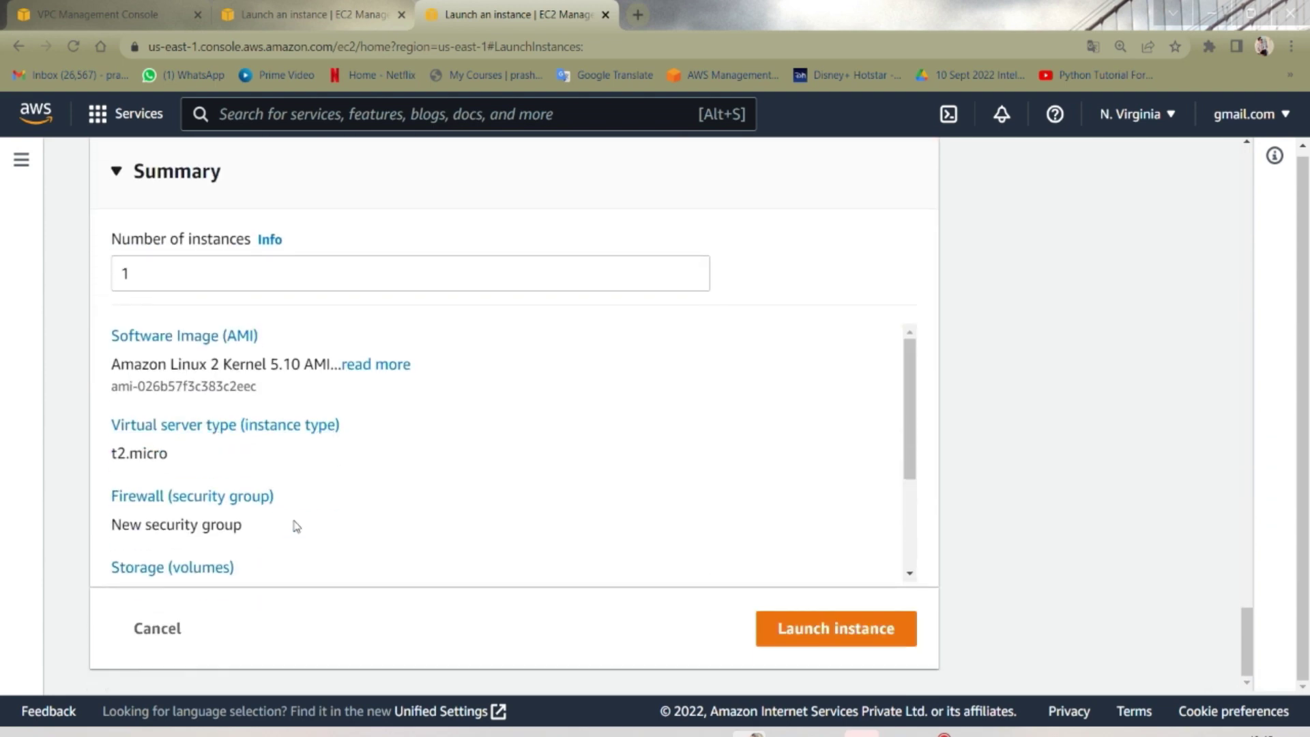
pyautogui.click(834, 631)
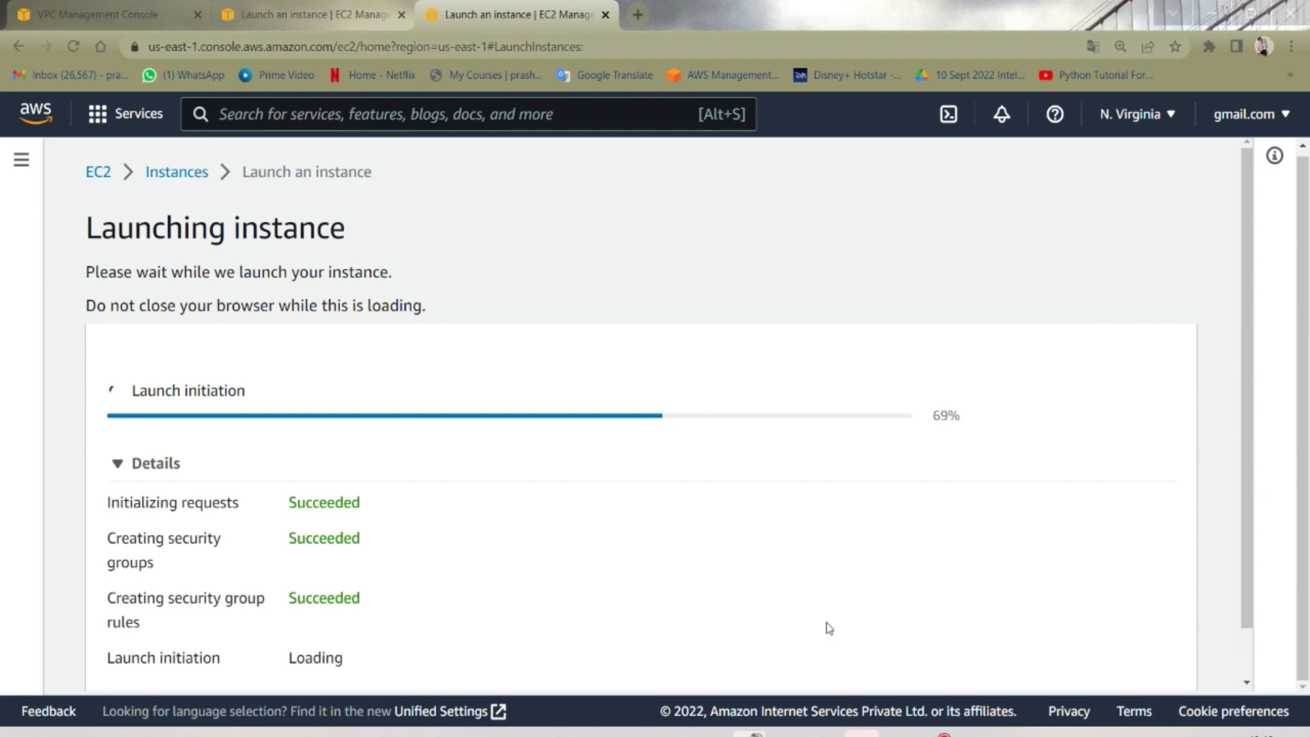
# - Check the launch log of the new instance and open the list of all instances
pyautogui.scroll(-1, 768, 560)
pyautogui.scroll(-5, 767, 559)
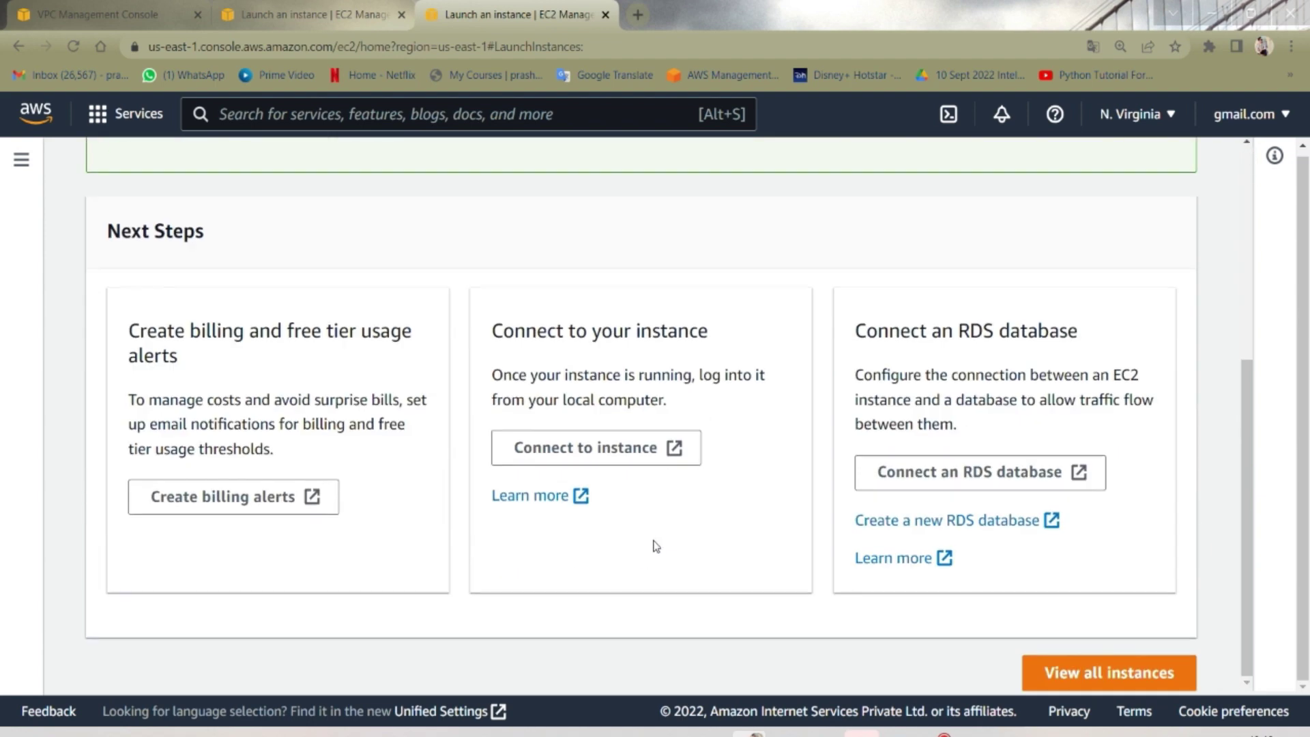
pyautogui.scroll(7, 658, 543)
pyautogui.scroll(-2, 619, 564)
pyautogui.scroll(2, 614, 512)
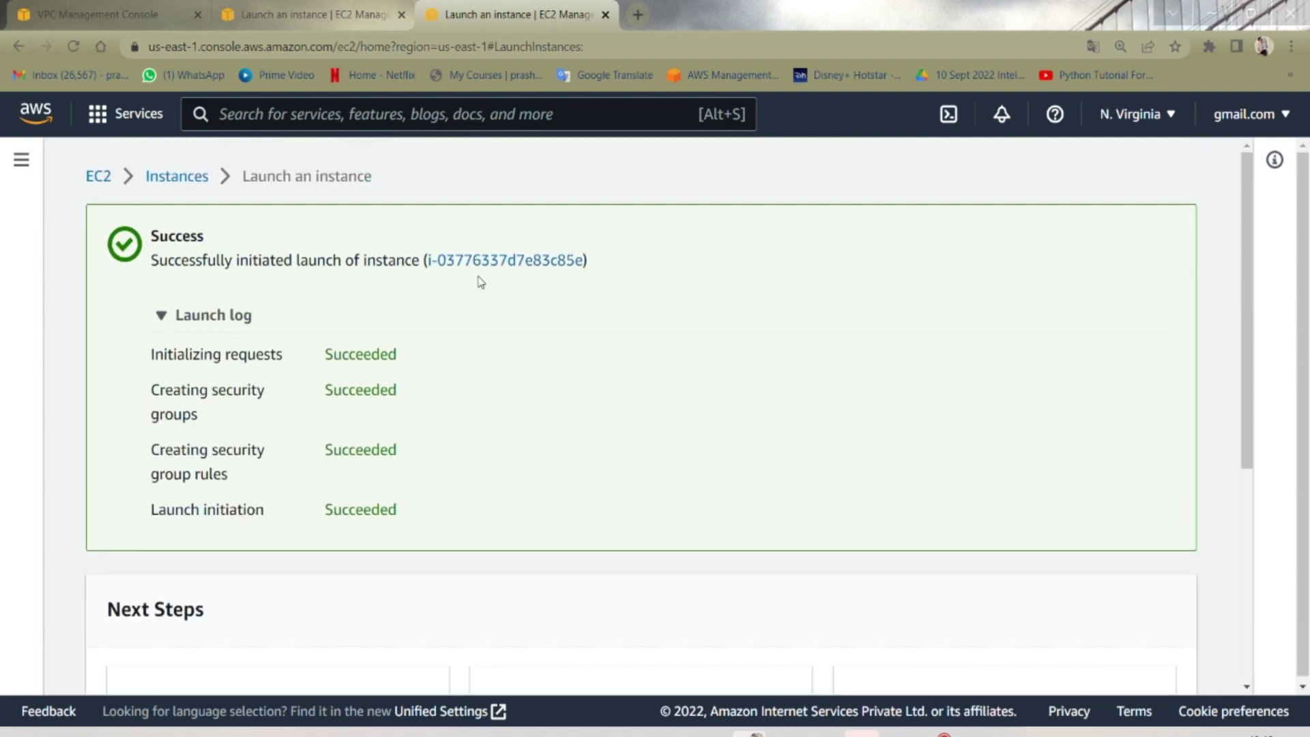
pyautogui.scroll(-7, 887, 477)
pyautogui.click(1095, 679)
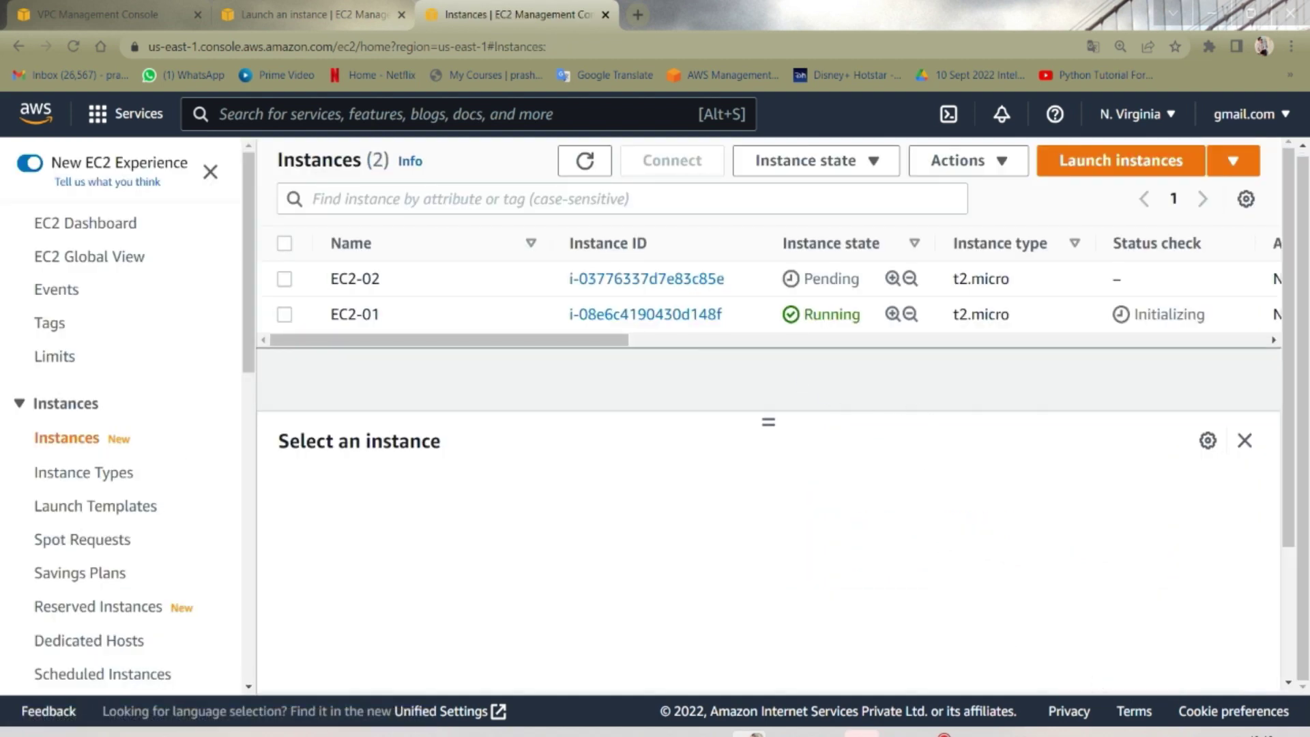
# - Refresh the instances list and check the state of EC2-02 until it is running
pyautogui.doubleClick(819, 315)
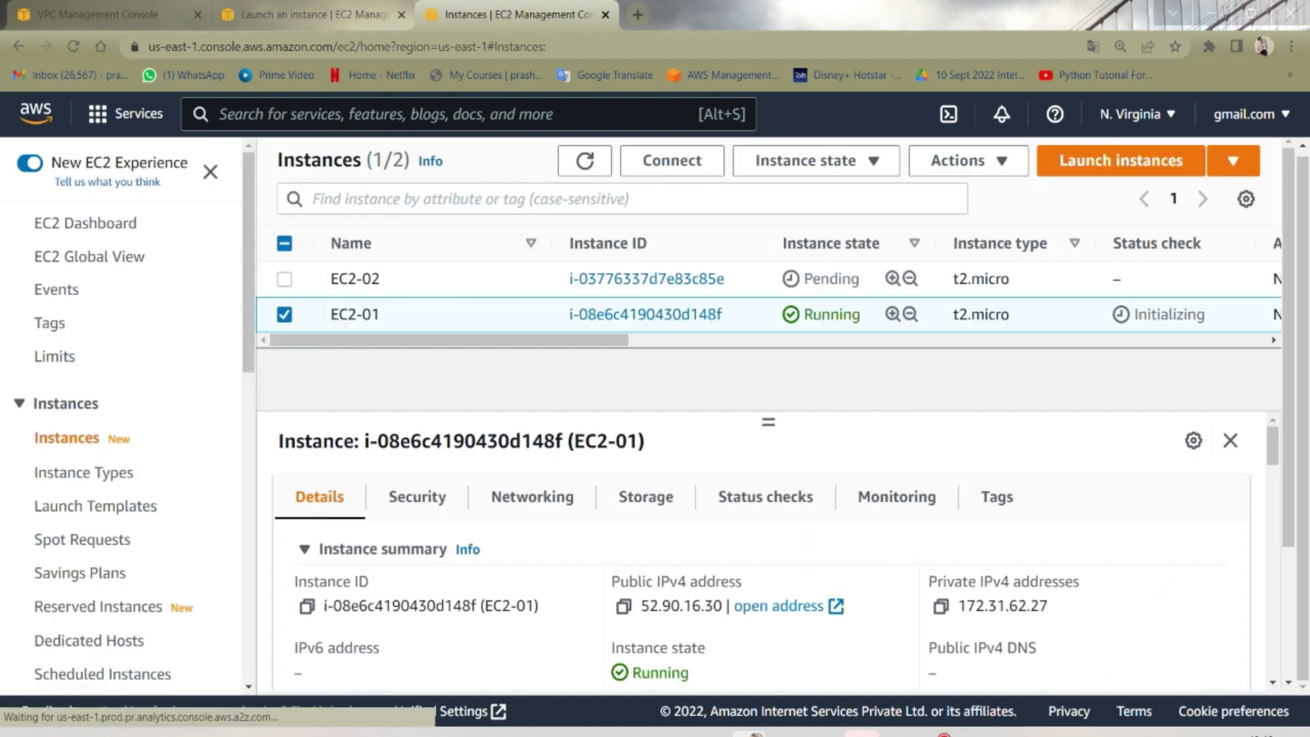
pyautogui.doubleClick(823, 285)
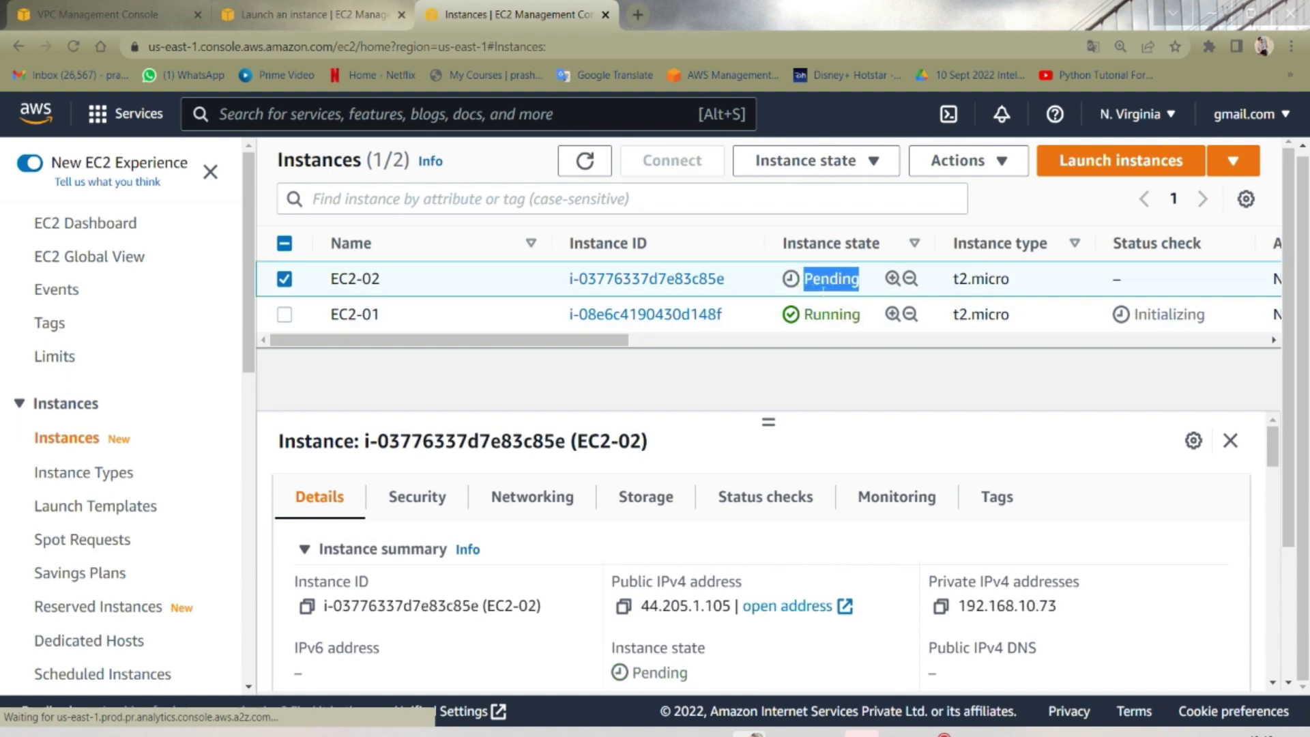
pyautogui.click(578, 169)
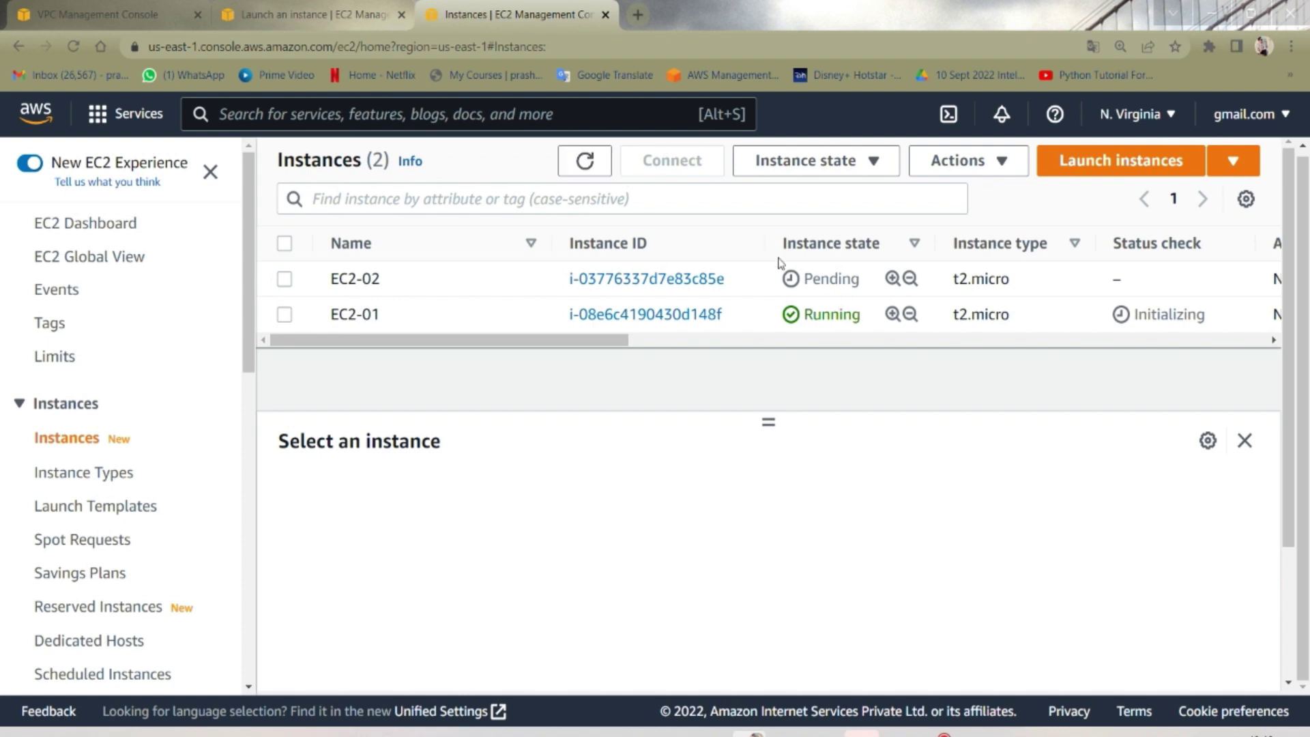
pyautogui.click(588, 161)
pyautogui.click(593, 161)
pyautogui.click(590, 164)
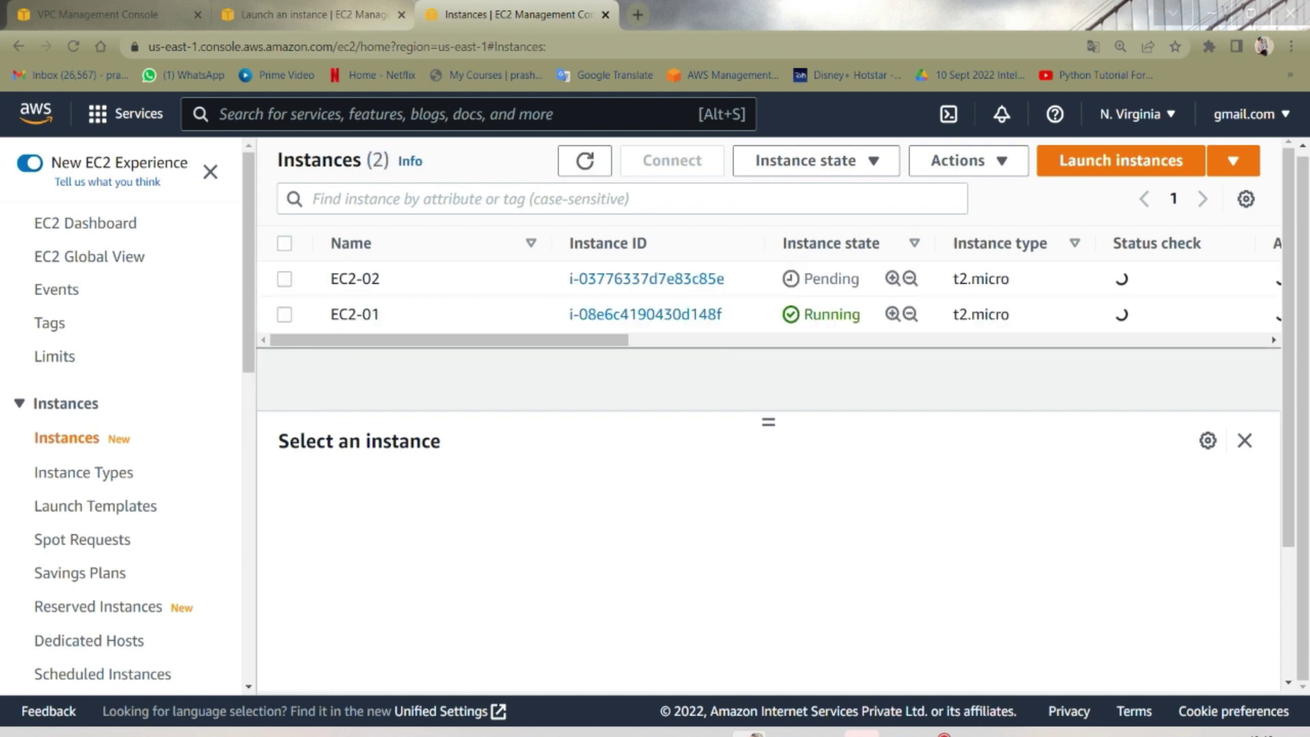
pyautogui.doubleClick(823, 280)
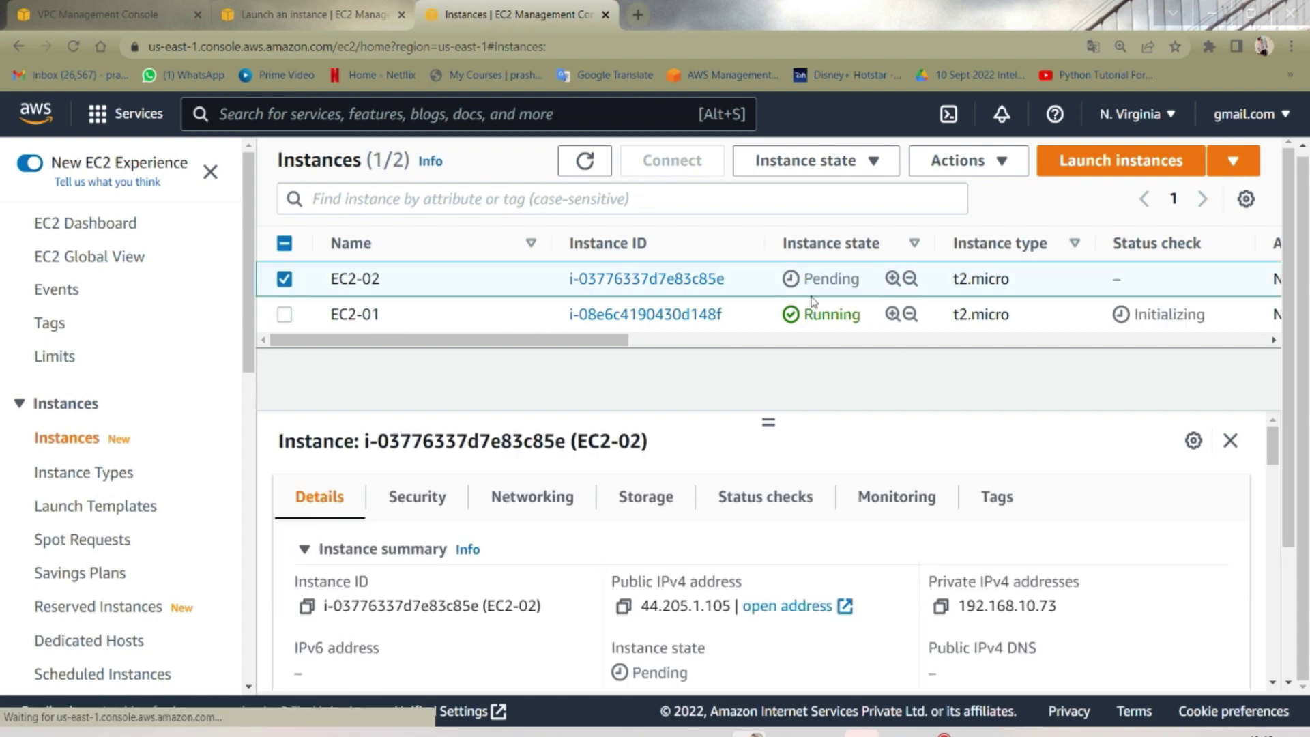
pyautogui.click(581, 167)
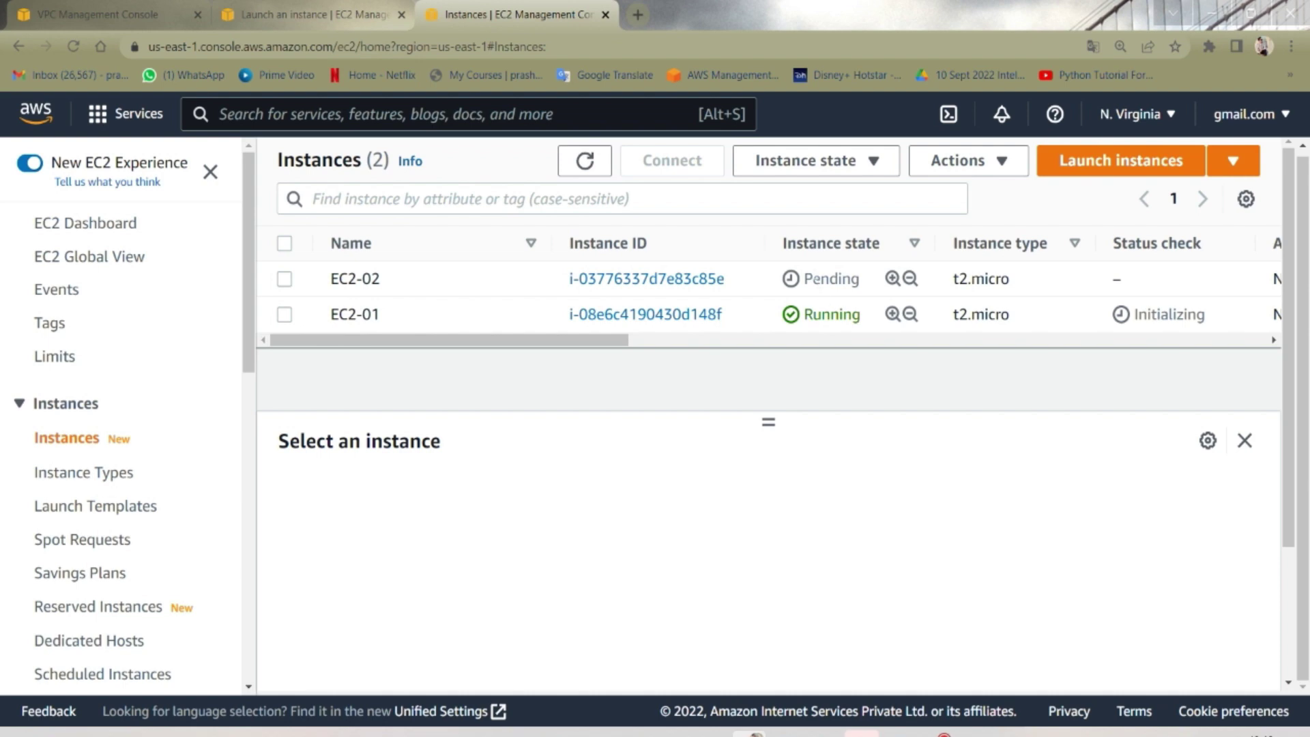
pyautogui.click(820, 279)
pyautogui.doubleClick(820, 278)
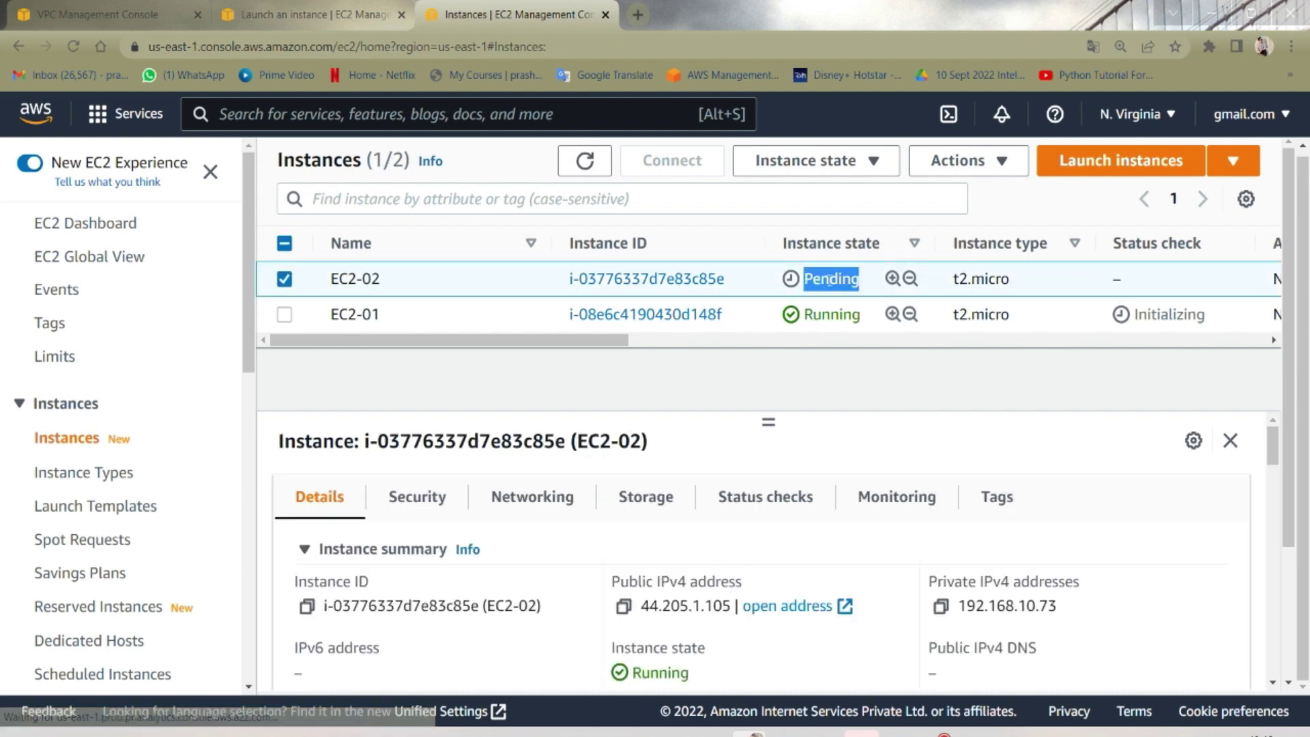
pyautogui.click(834, 280)
pyautogui.click(585, 160)
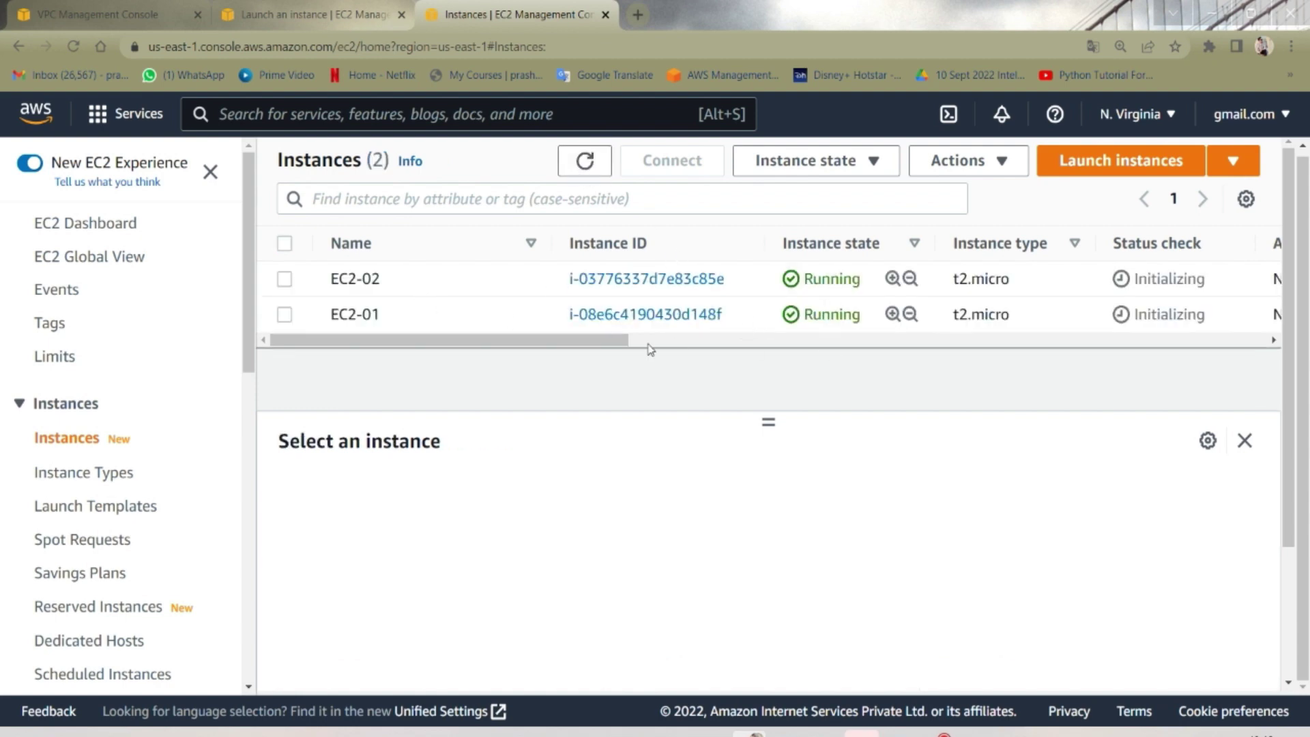
# - Connect to EC2-01 through EC2 Instance Connect with the user name ec2-user
pyautogui.click(285, 317)
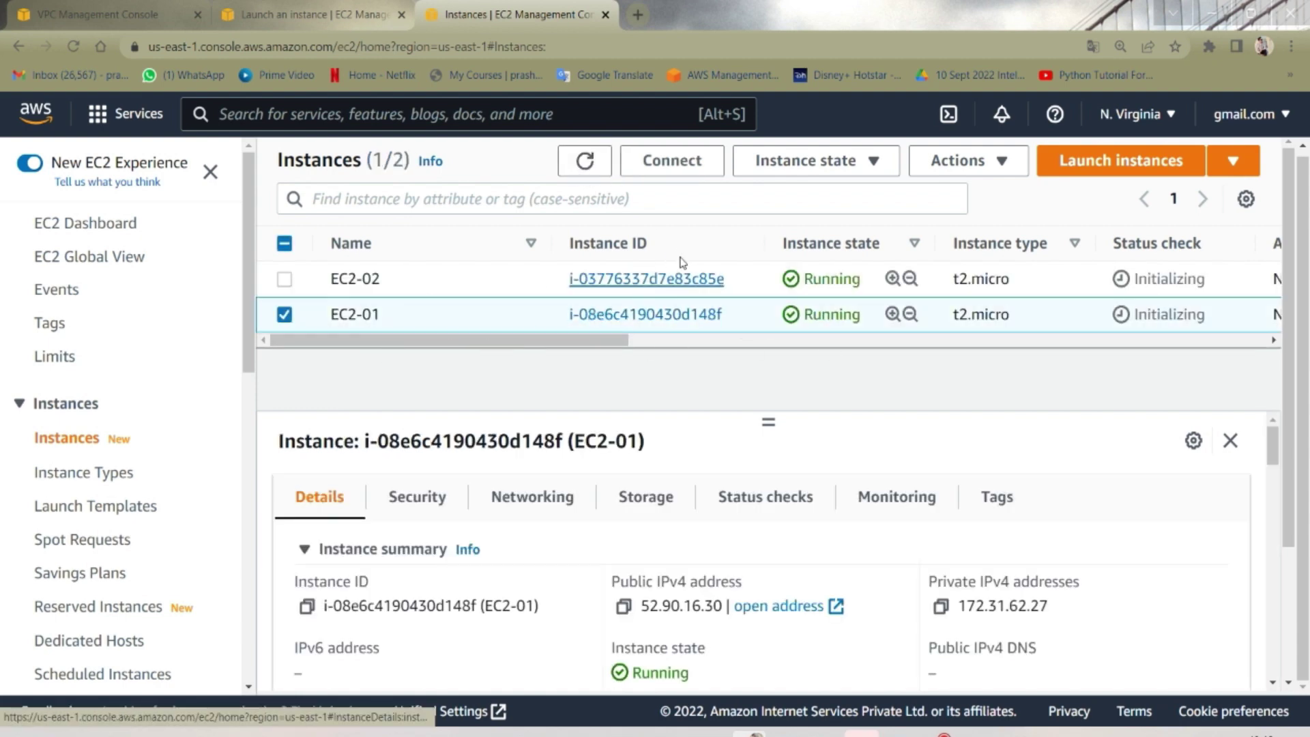
pyautogui.click(680, 165)
pyautogui.scroll(-3, 240, 468)
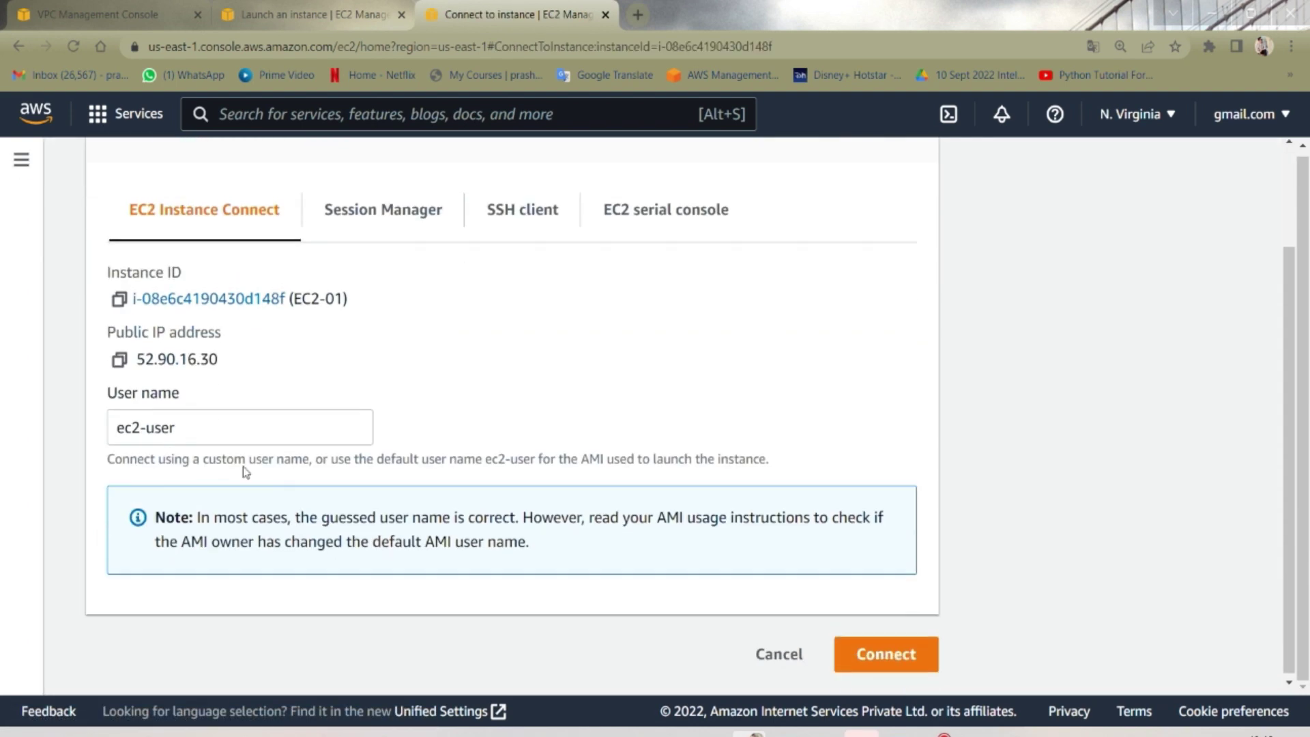
pyautogui.click(887, 652)
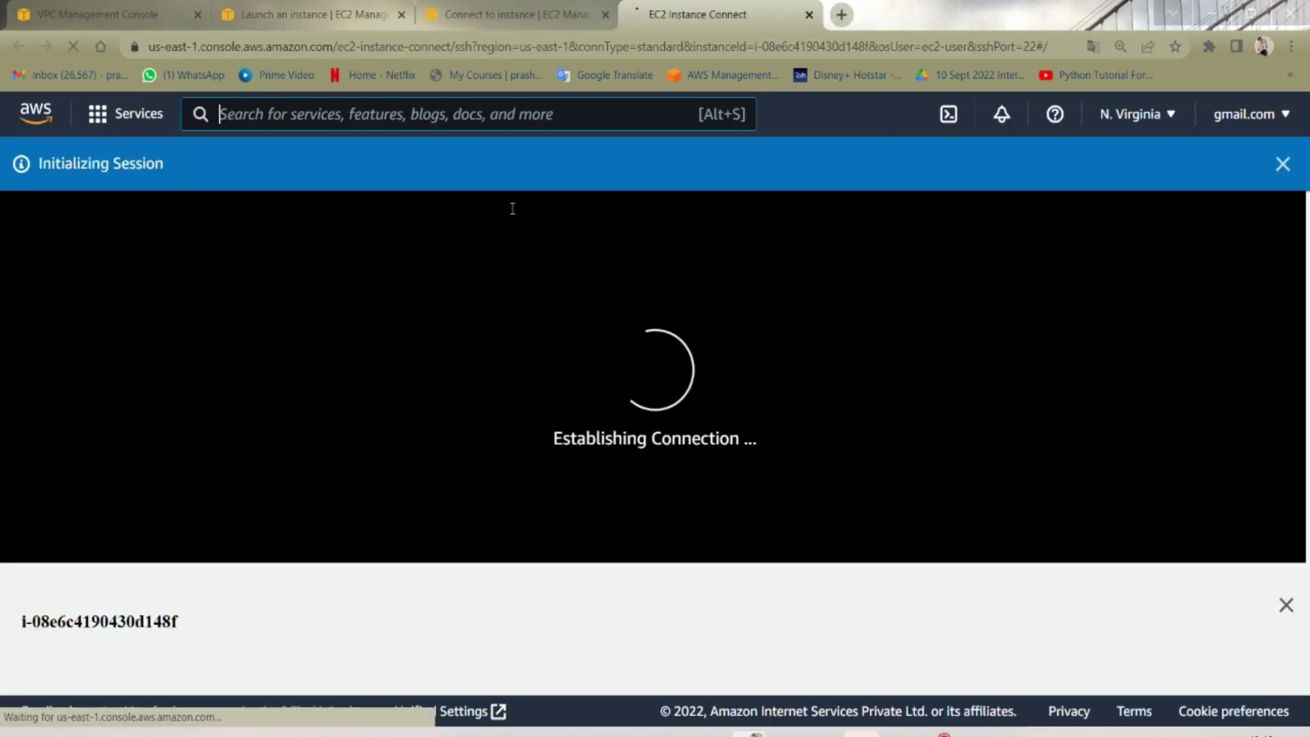
pyautogui.click(523, 10)
pyautogui.click(696, 13)
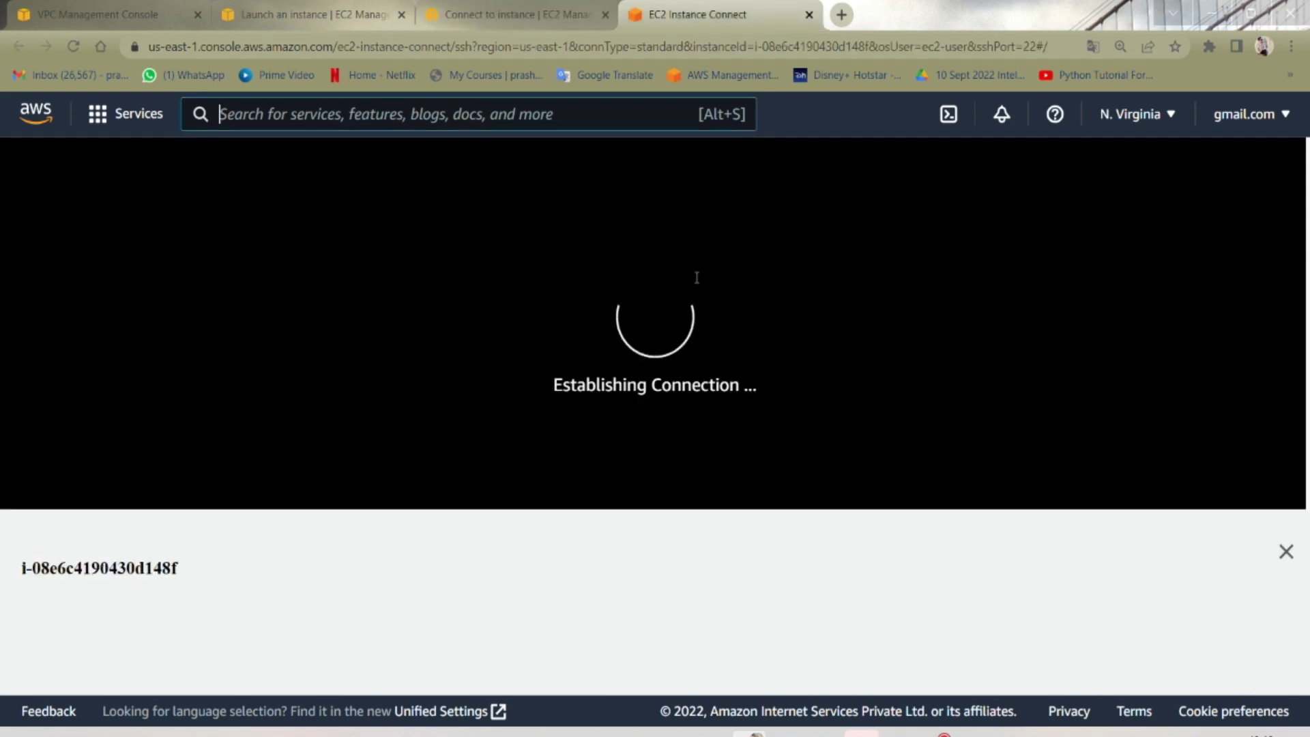
# - Return from the Connect to instance page to the instances list while the EC2-01 session connects
pyautogui.click(461, 15)
pyautogui.click(337, 11)
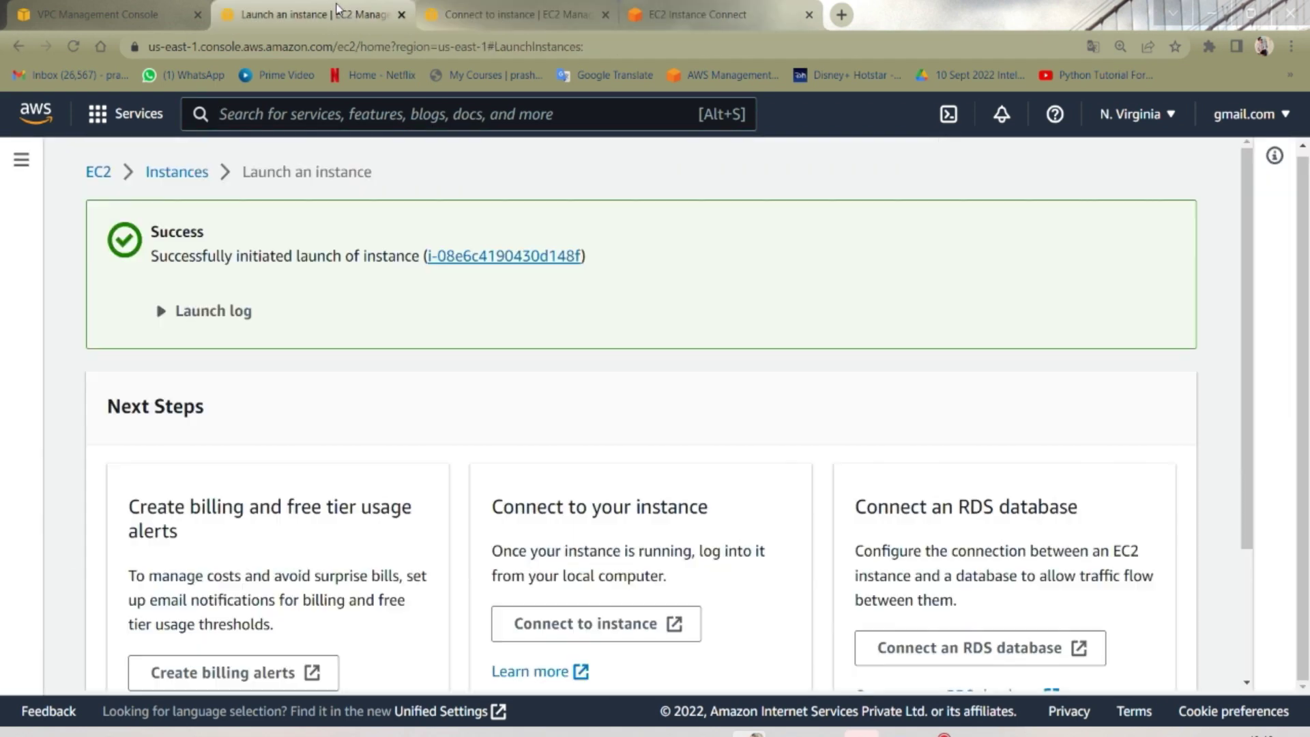
pyautogui.click(496, 4)
pyautogui.scroll(3, 244, 273)
pyautogui.click(179, 169)
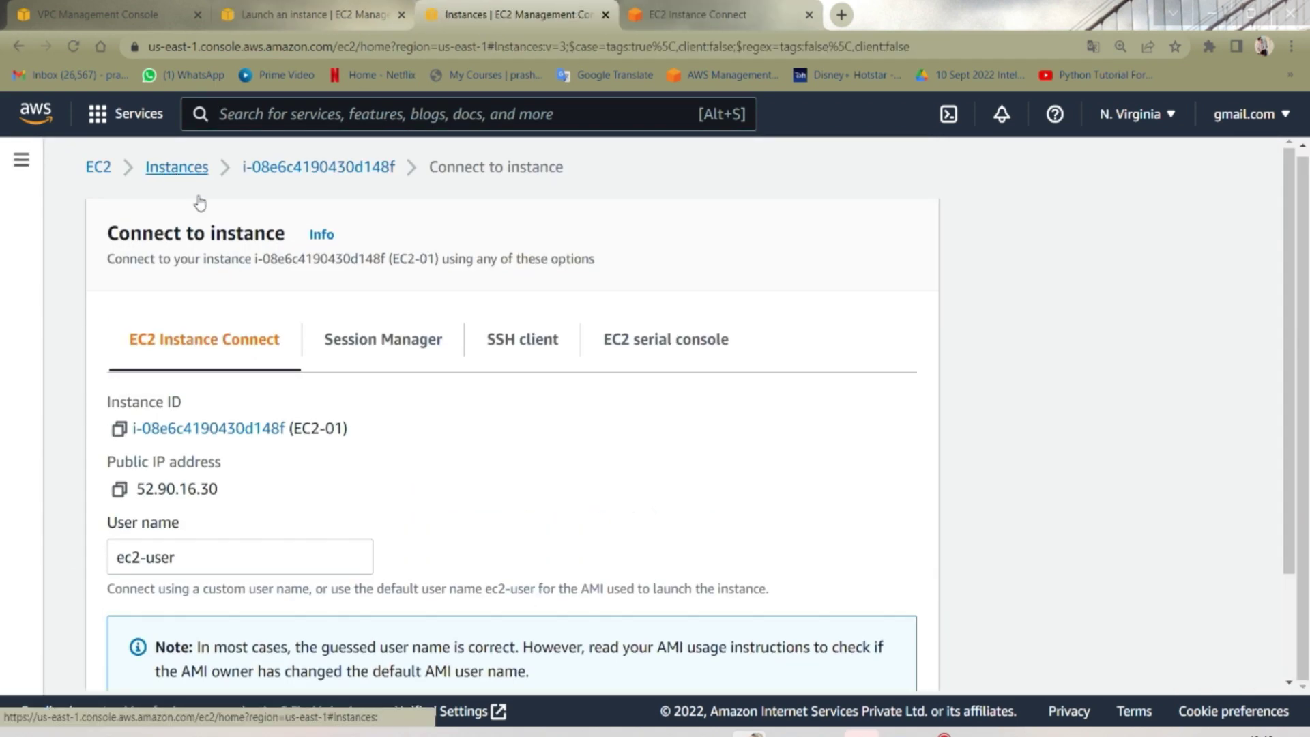
# - Begin a ping command in the EC2-01 terminal session and copy EC2-02's private IPv4 address from its instance details
pyautogui.click(689, 14)
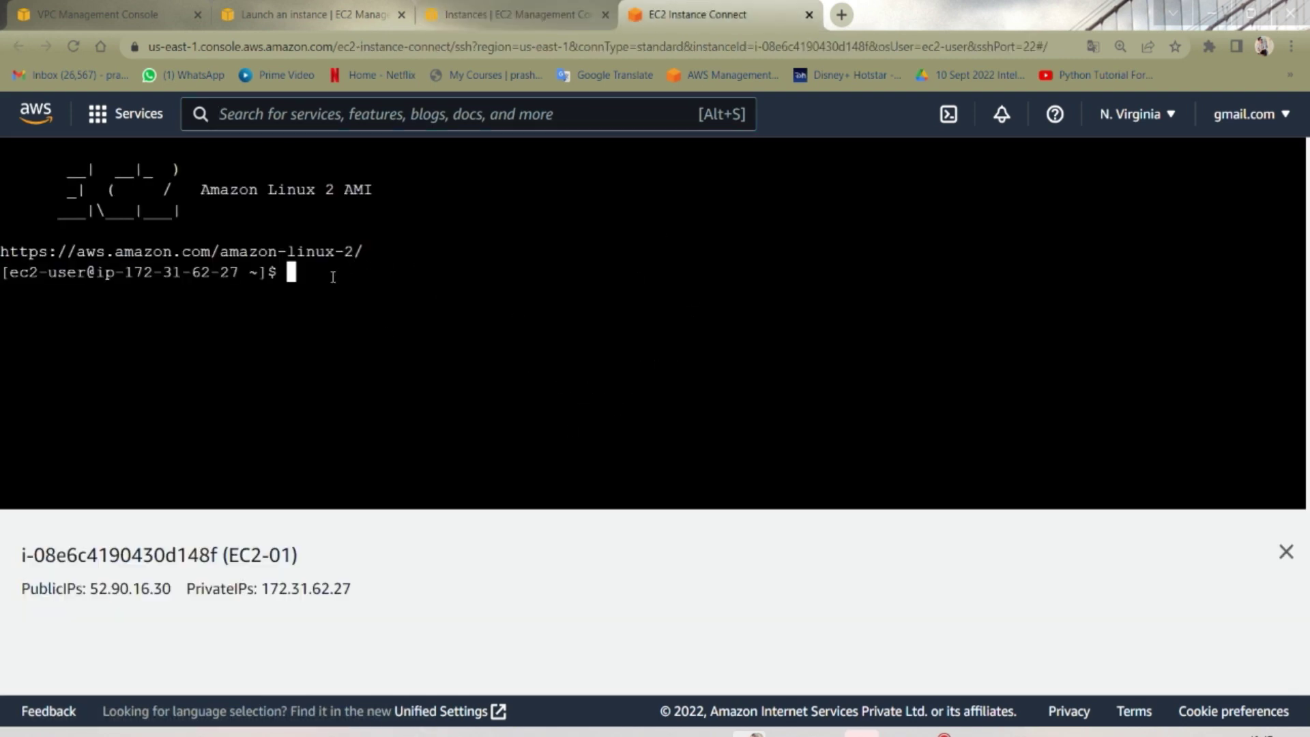
pyautogui.write('ping')
pyautogui.click(478, 14)
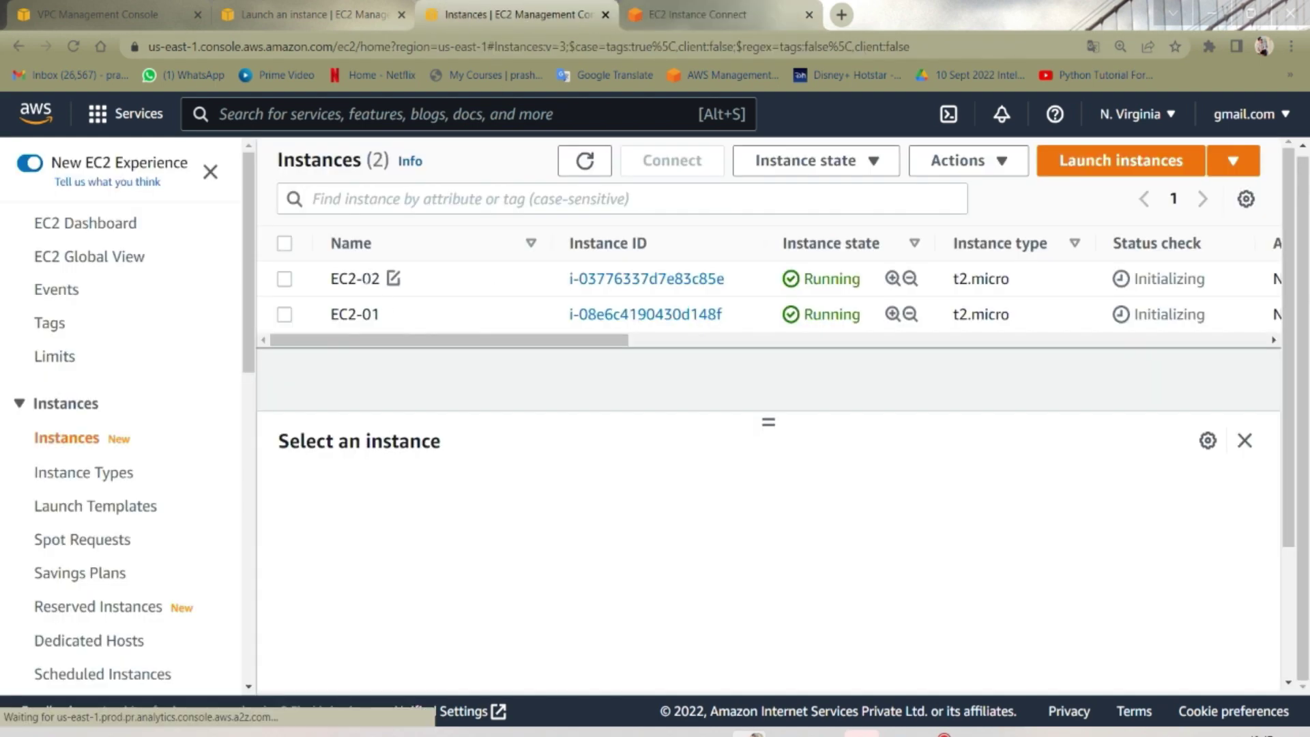
pyautogui.click(352, 290)
pyautogui.click(942, 607)
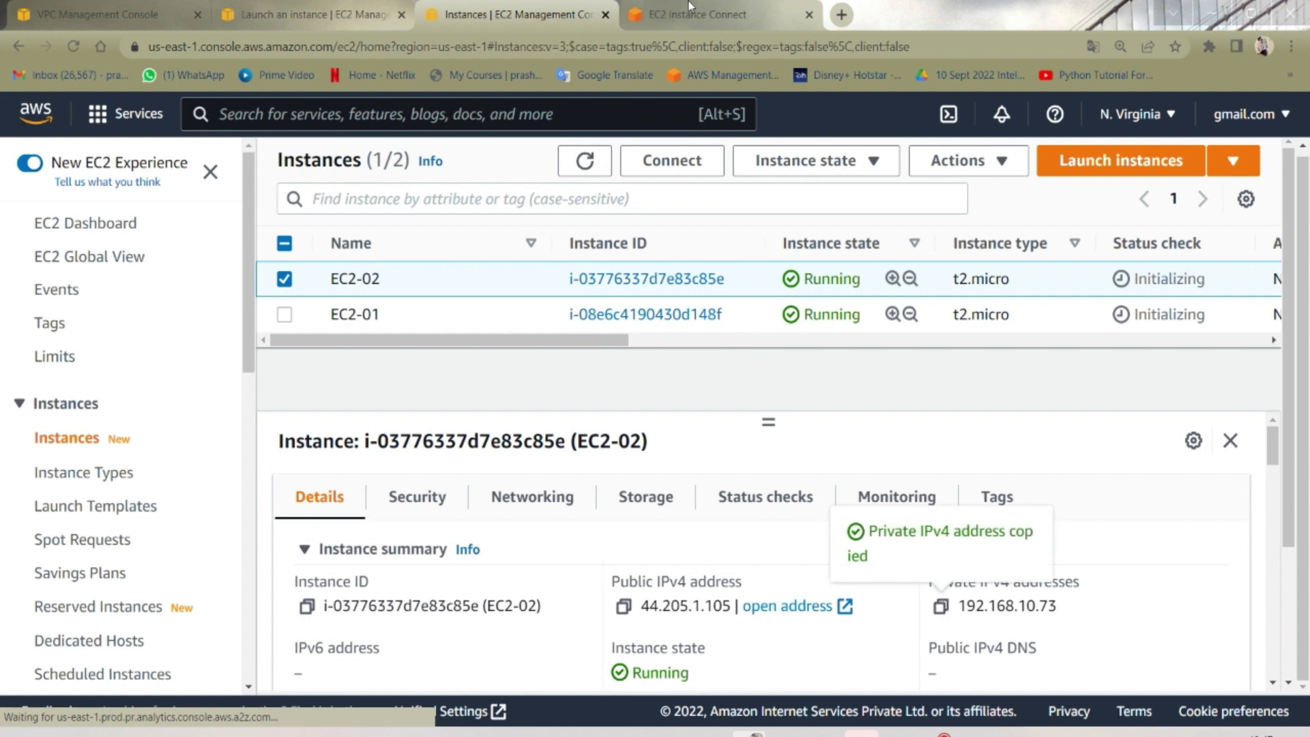
pyautogui.click(692, 14)
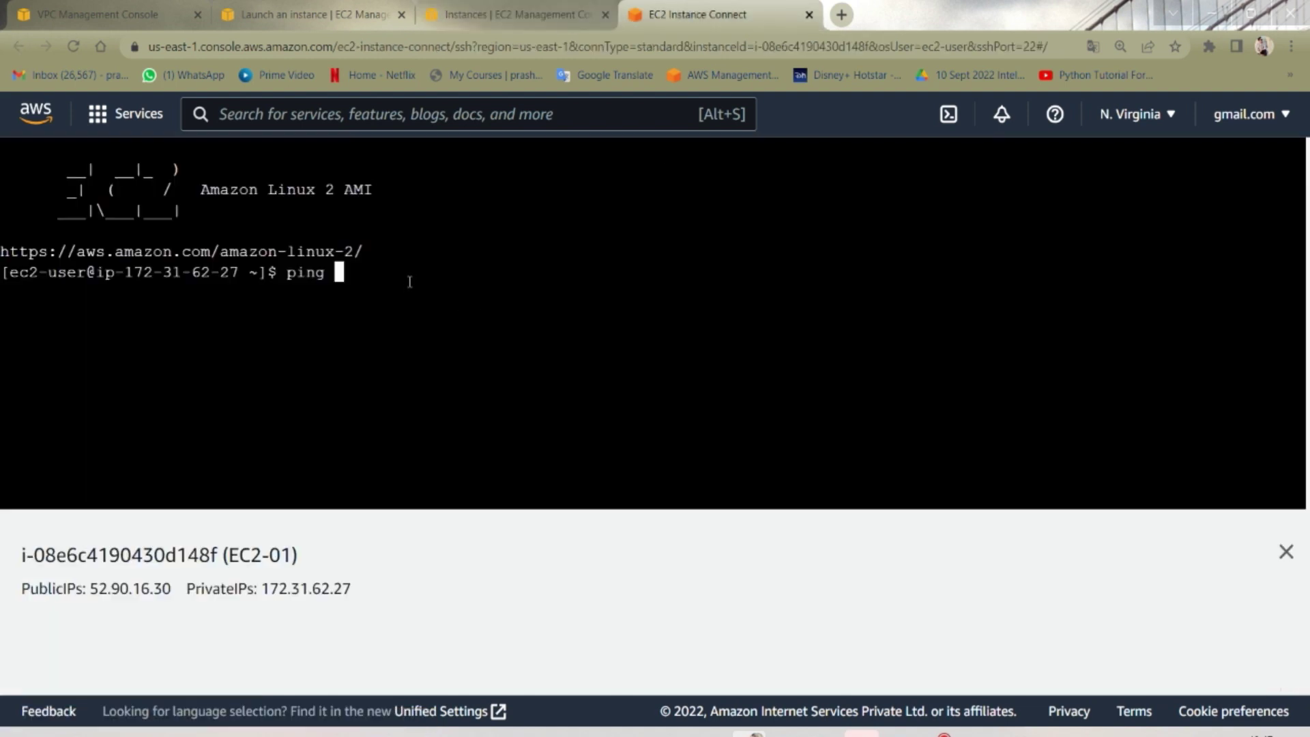
pyautogui.click(314, 15)
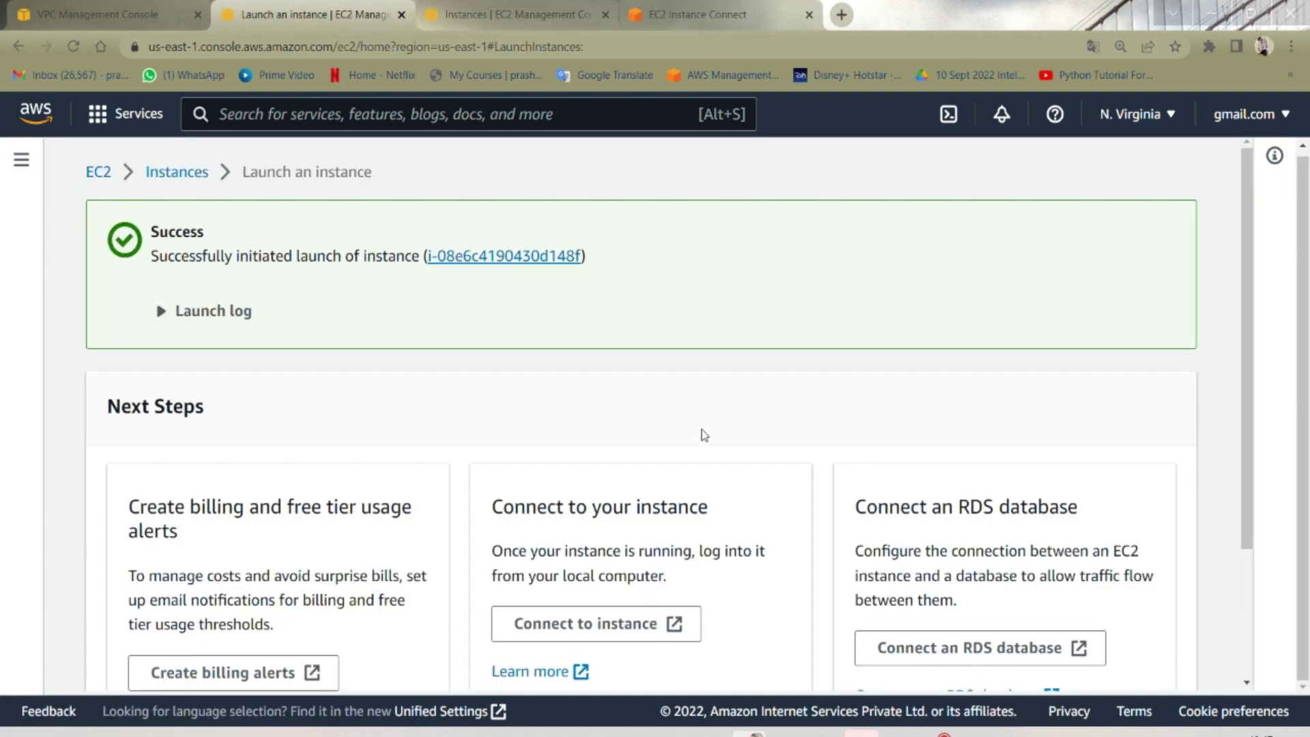
pyautogui.click(470, 9)
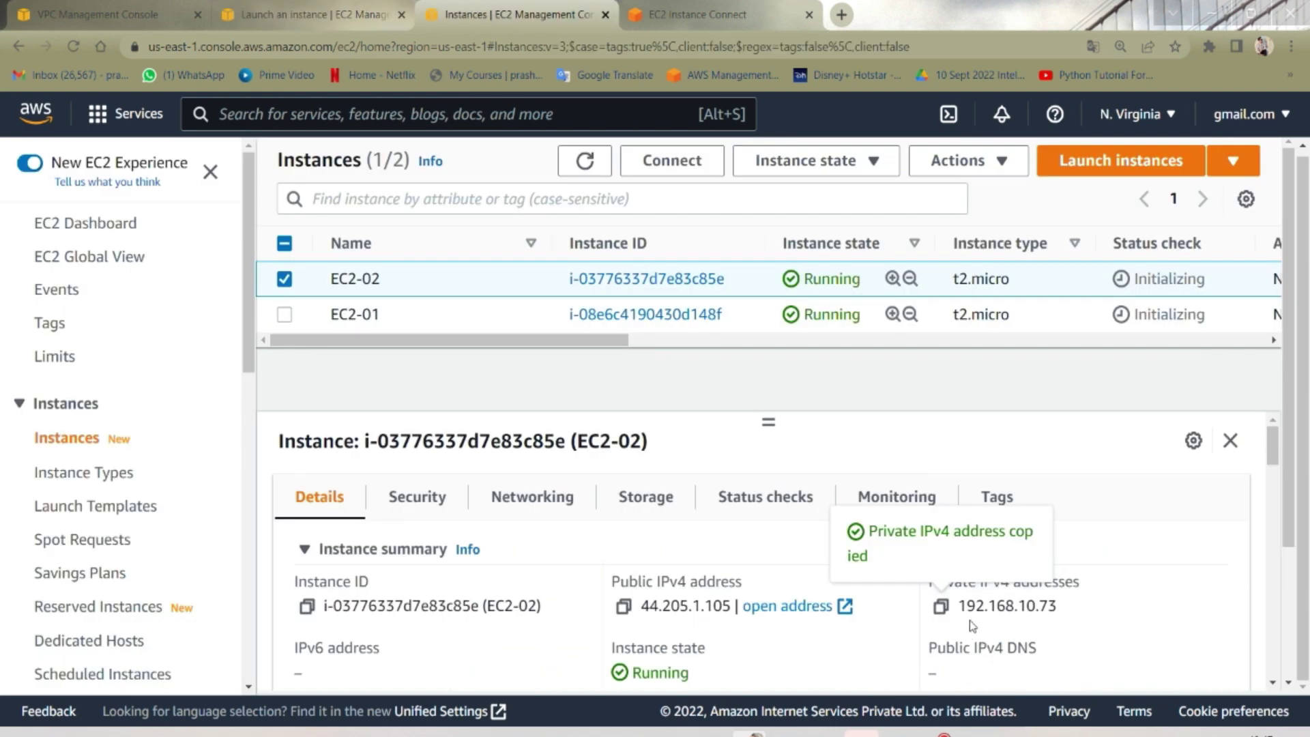
pyautogui.moveTo(958, 606); pyautogui.dragTo(1070, 628)
pyautogui.rightClick(1037, 612)
pyautogui.click(1083, 459)
pyautogui.click(682, 14)
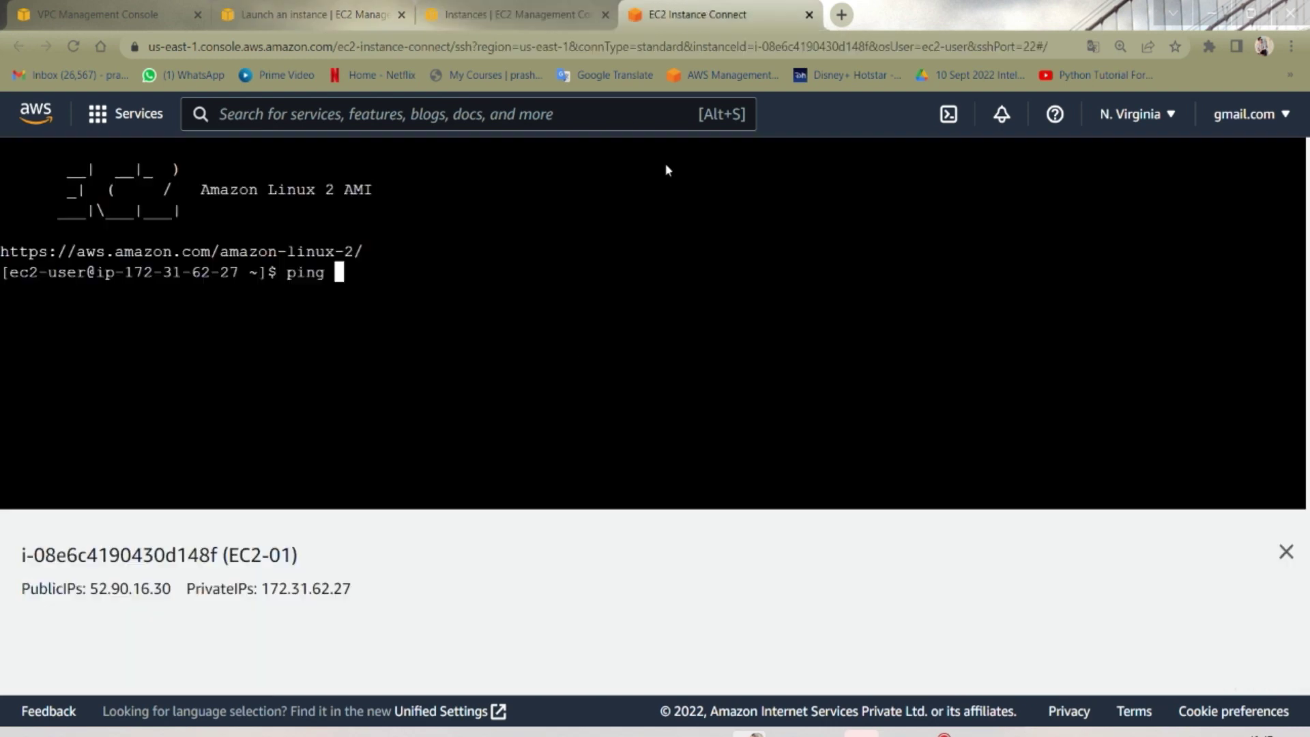
# - Ping EC2-02's private address 192.168.10.73 from the EC2-01 terminal, letting several replies run before stopping the command
pyautogui.rightClick(337, 294)
pyautogui.click(379, 426)
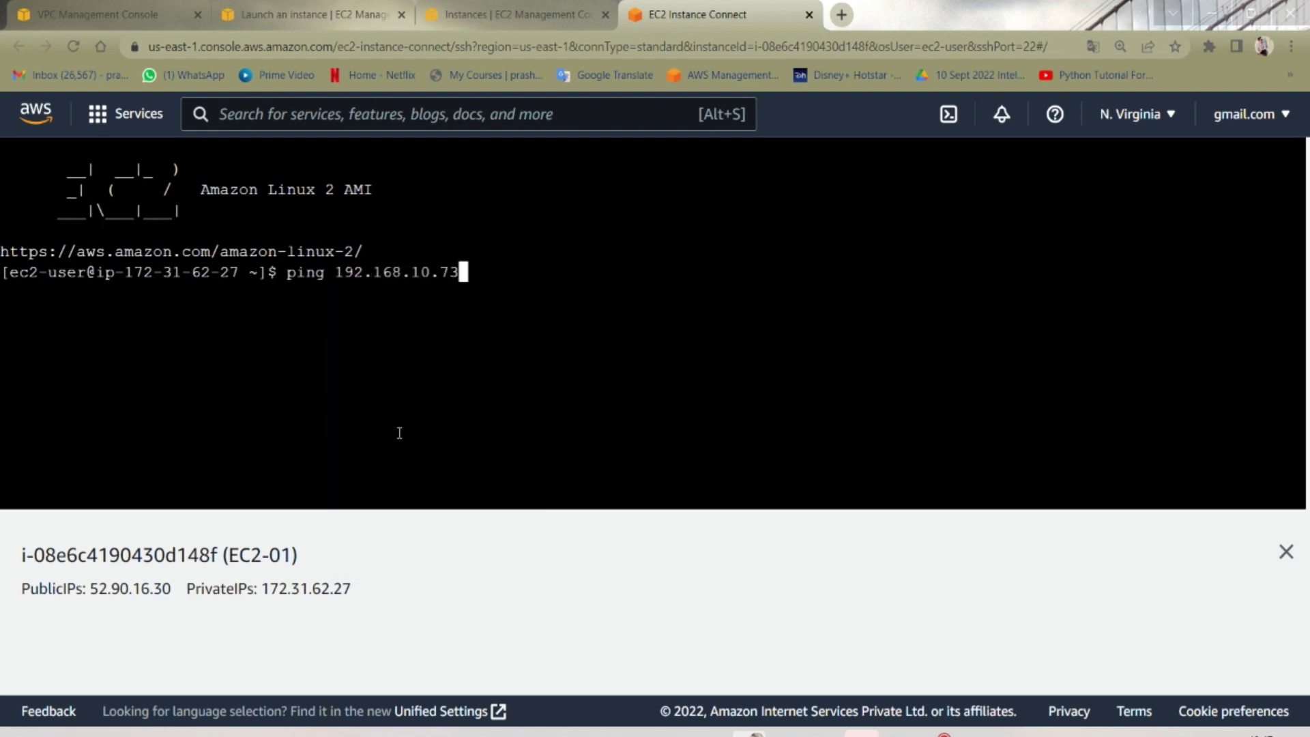
pyautogui.press('Return')
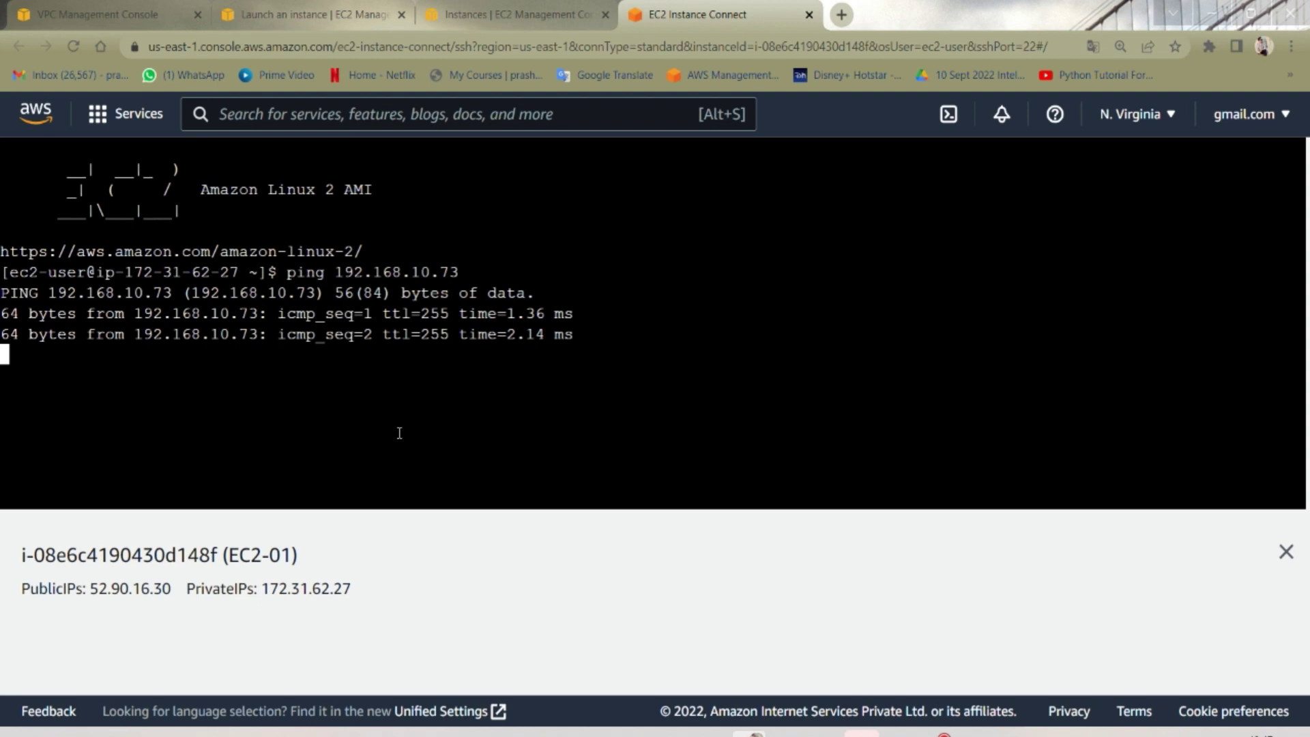
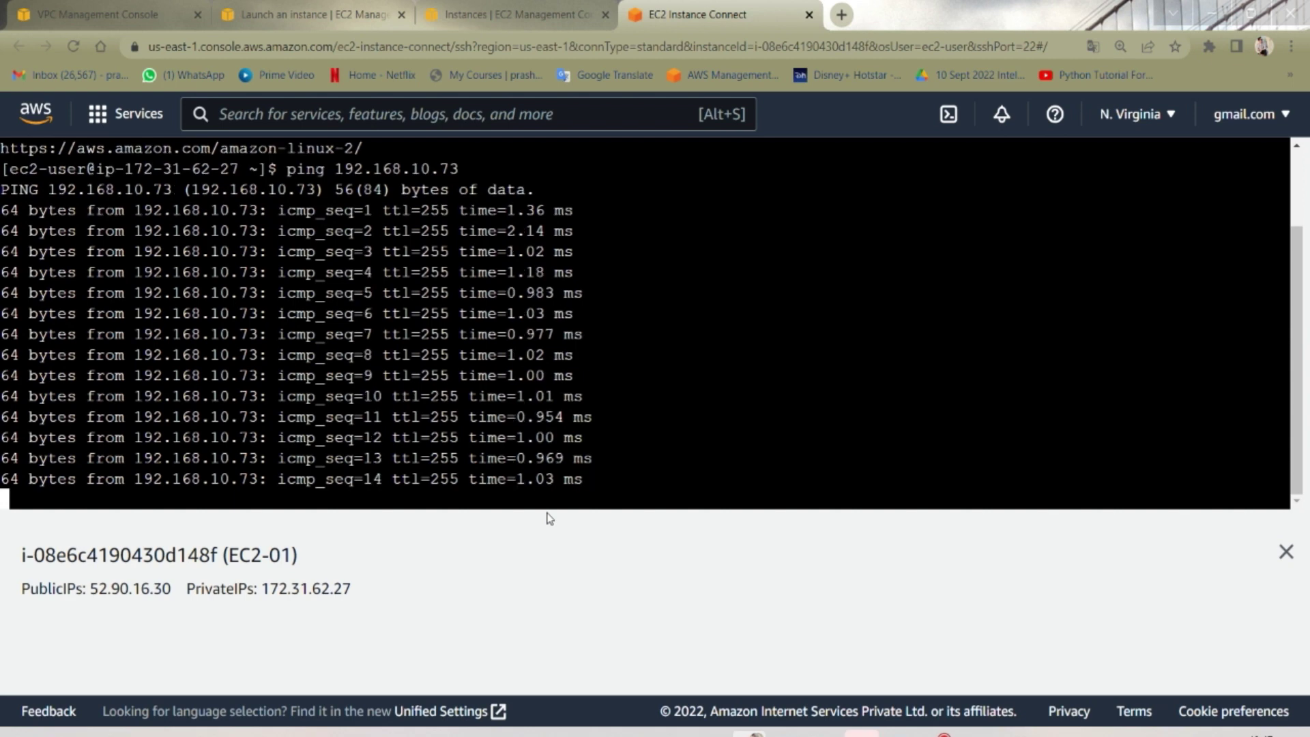
pyautogui.hotkey('ctrl', 'c')
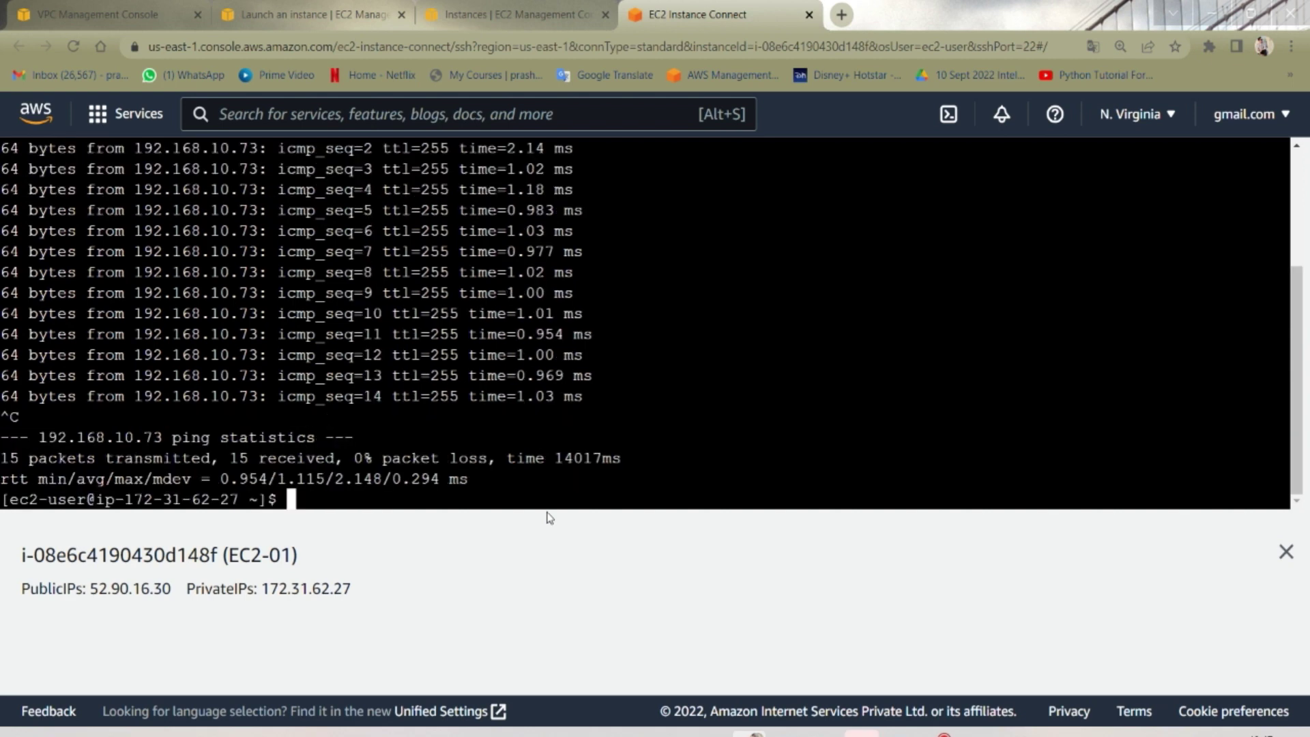
# - Clear the EC2-01 terminal, log out with exit, and close the EC2 Instance Connect session
pyautogui.write('clear')
pyautogui.press('Return')
pyautogui.write('exit')
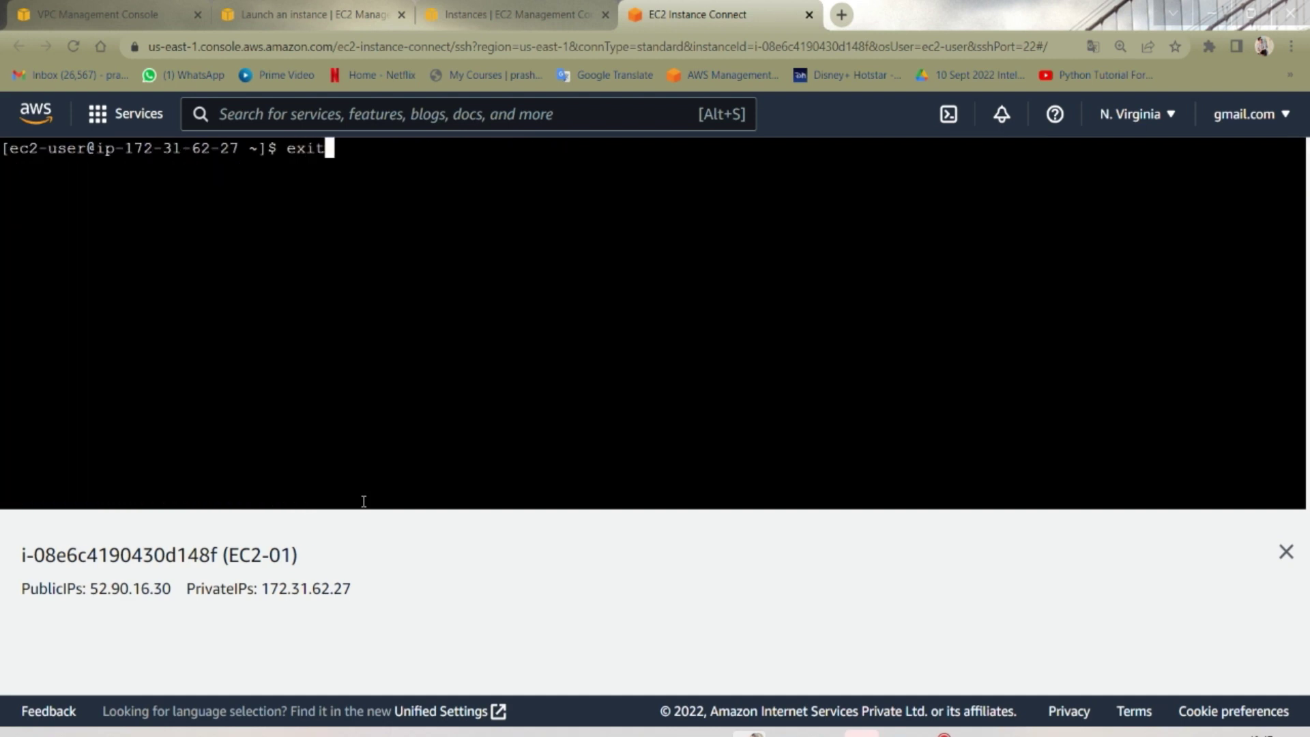
pyautogui.press('Return')
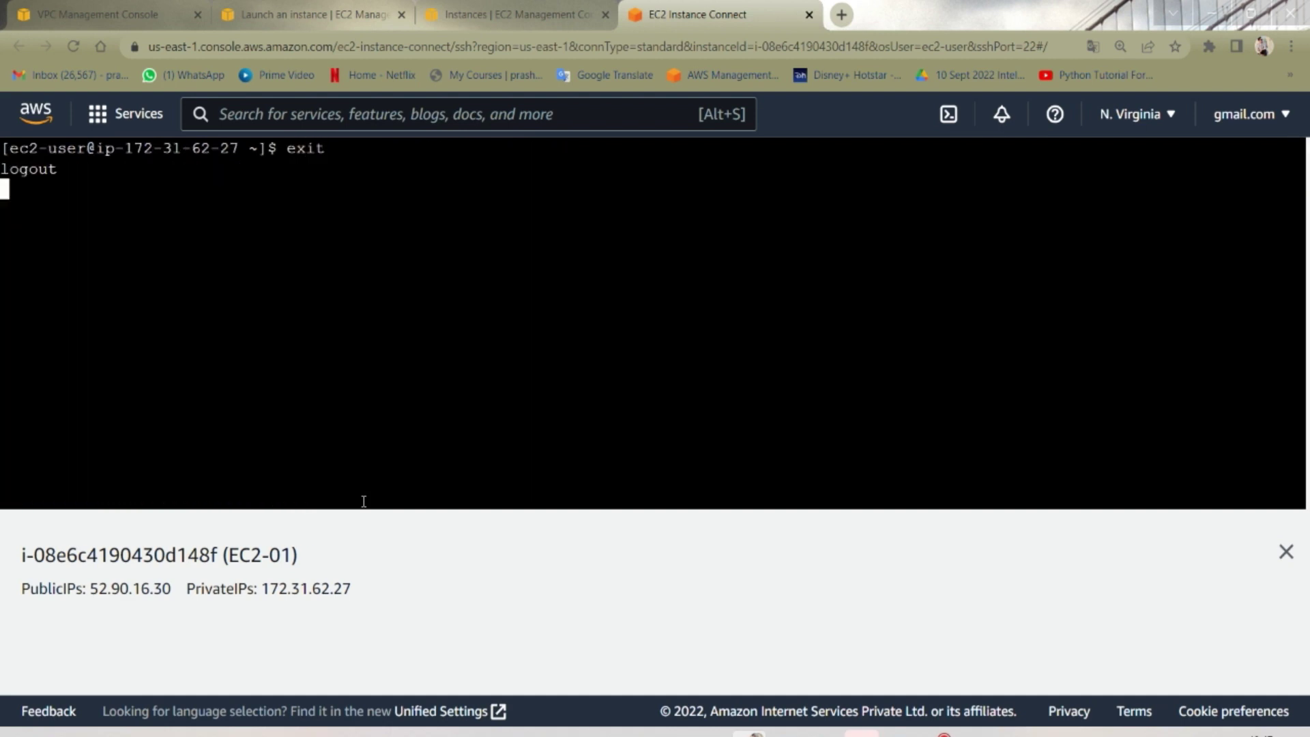
pyautogui.click(808, 15)
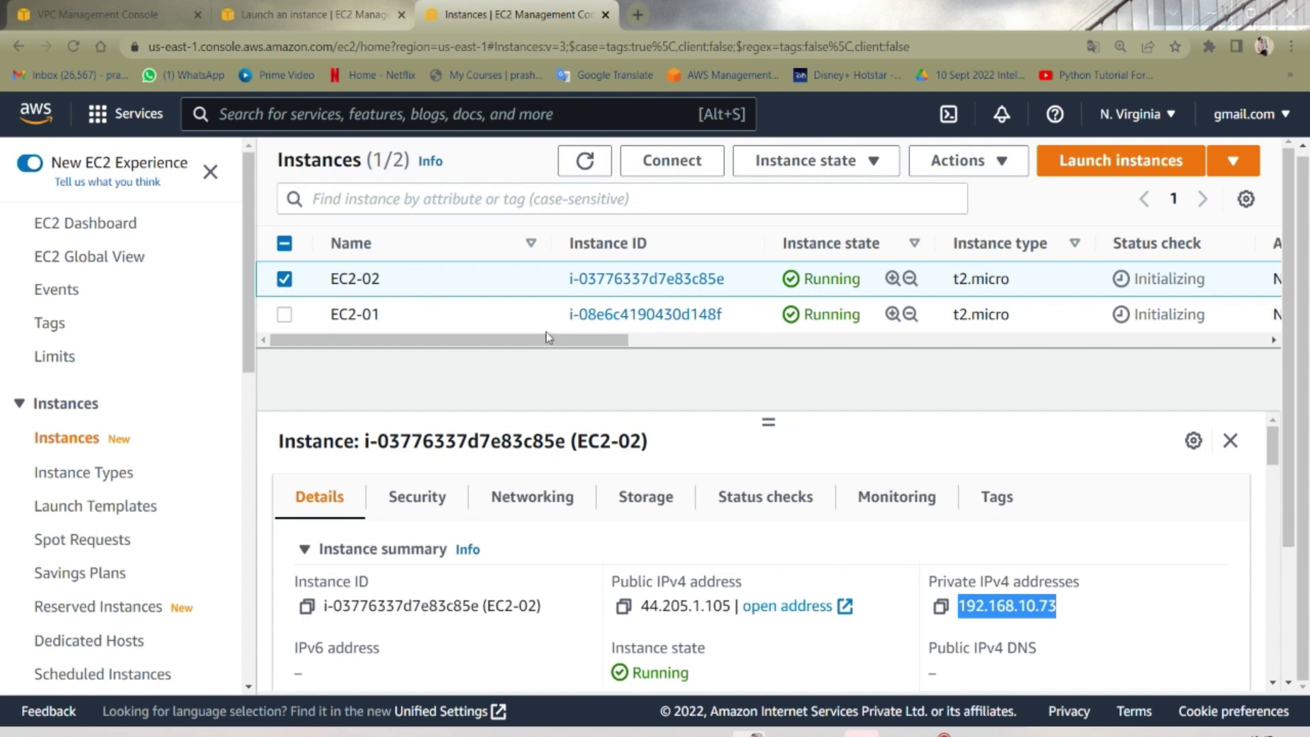
# - Terminate both instances, EC2-01 and EC2-02, and refresh the instances list
pyautogui.click(293, 315)
pyautogui.click(857, 161)
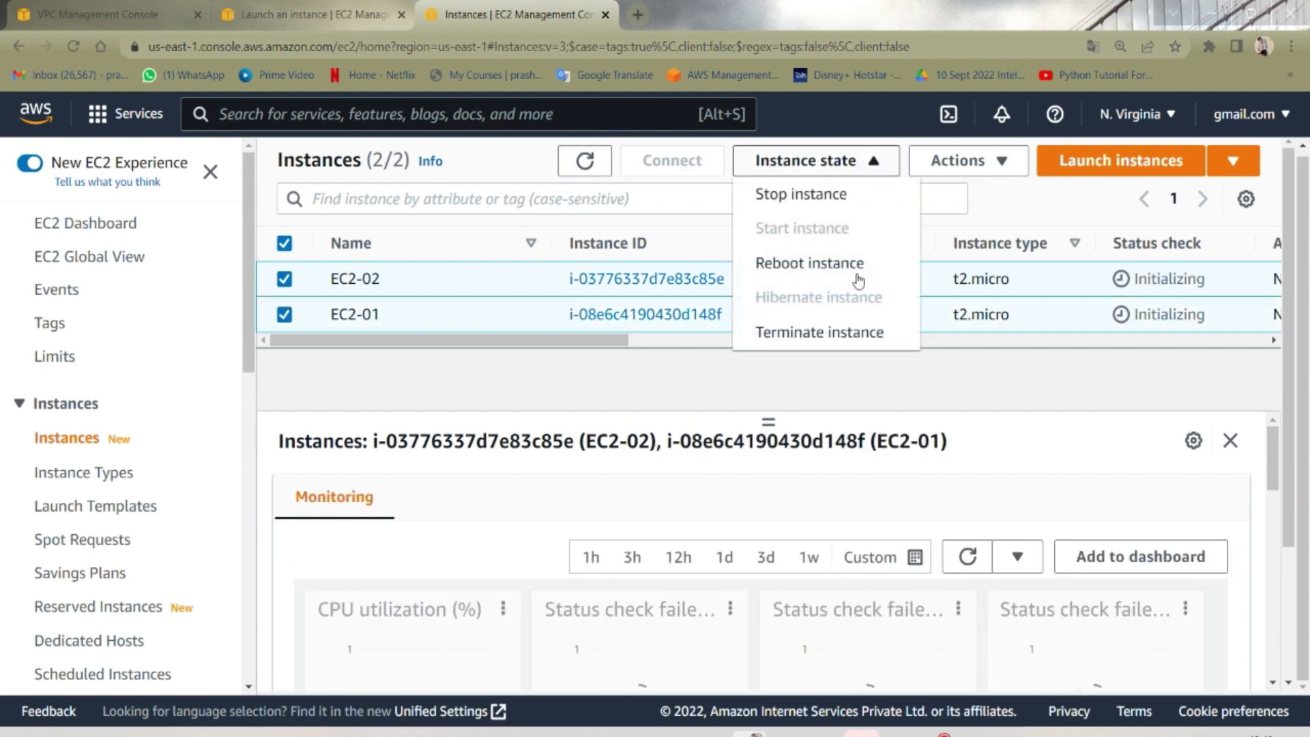
pyautogui.click(827, 332)
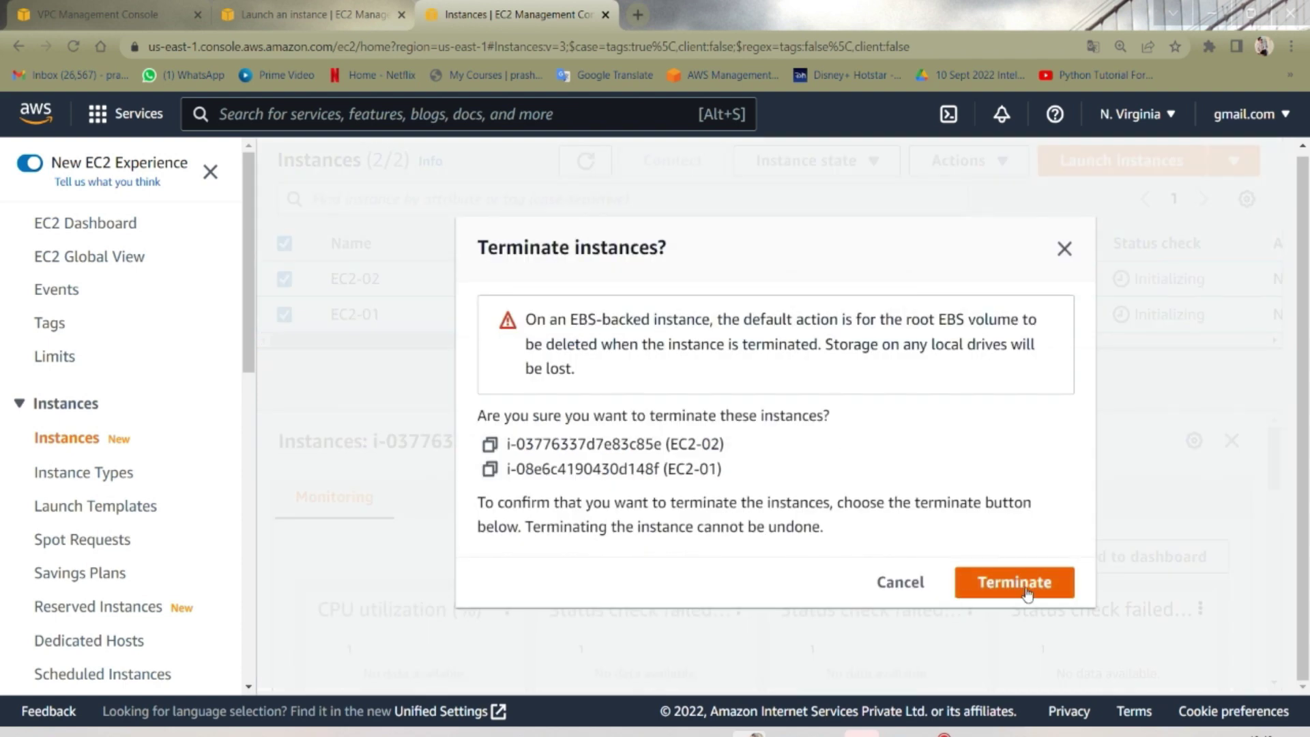
pyautogui.click(1015, 582)
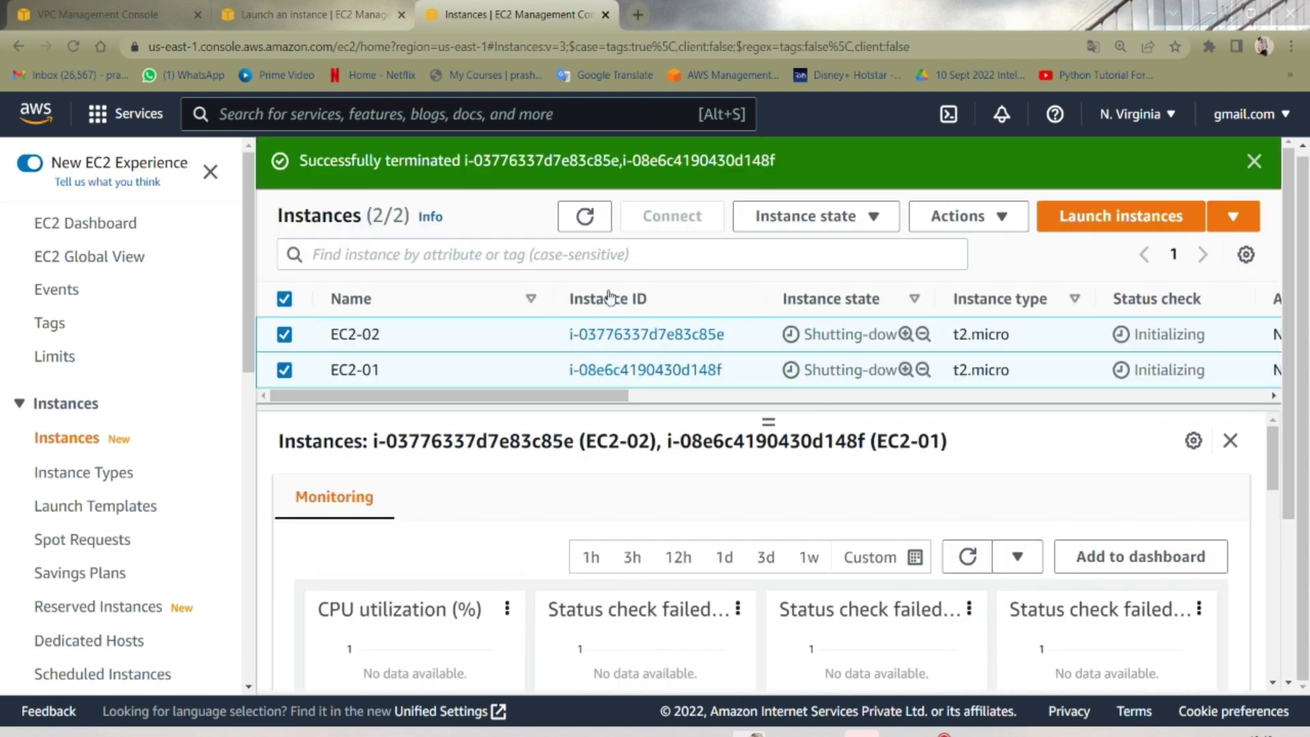
pyautogui.click(598, 224)
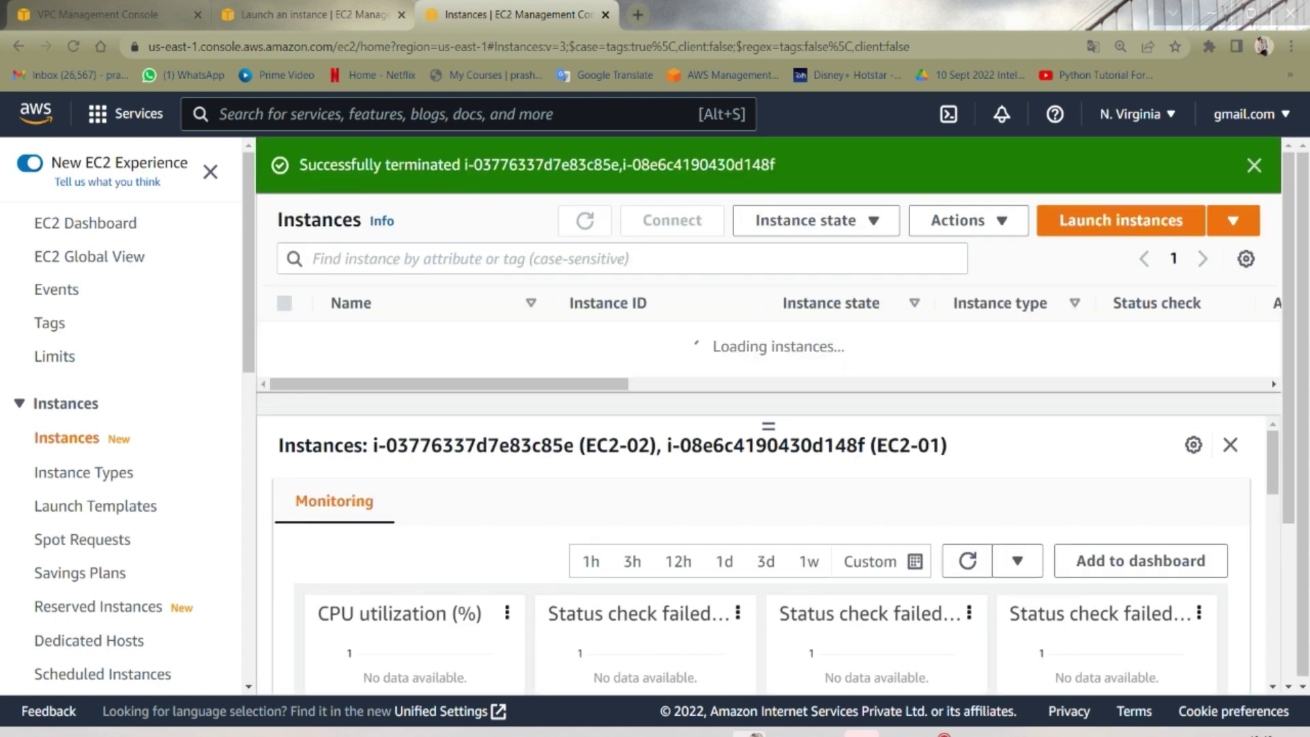
# - Return to the VPC console and open the list of peering connections
pyautogui.click(247, 8)
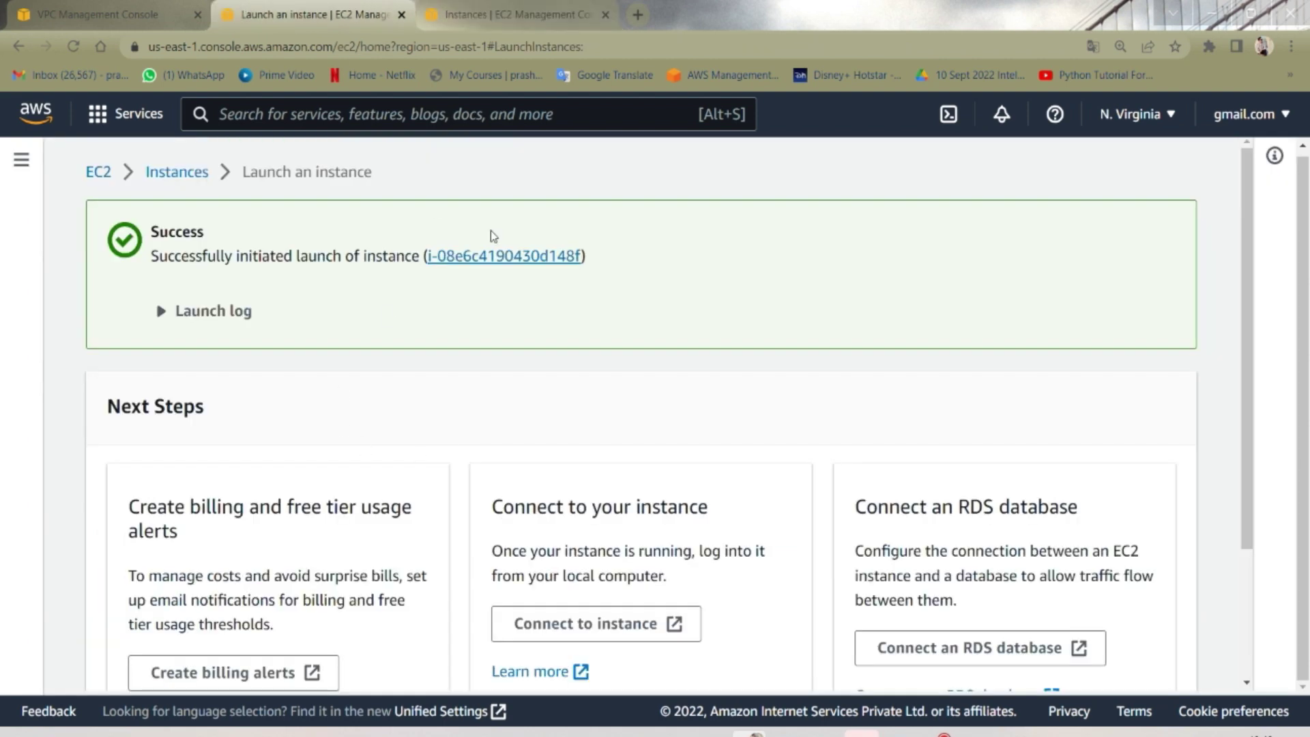
pyautogui.click(98, 15)
pyautogui.scroll(-5, 285, 469)
pyautogui.scroll(3, 273, 464)
pyautogui.scroll(-4, 263, 457)
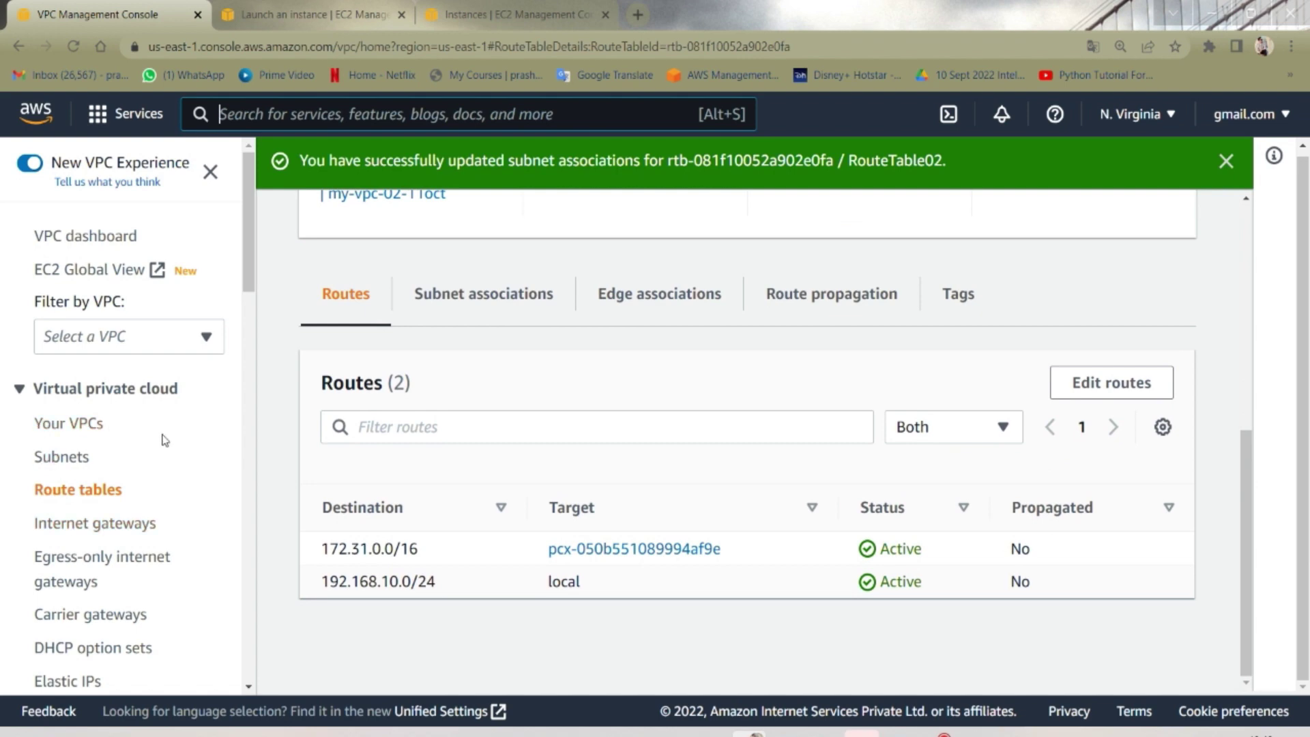
pyautogui.scroll(-5, 150, 436)
pyautogui.click(92, 405)
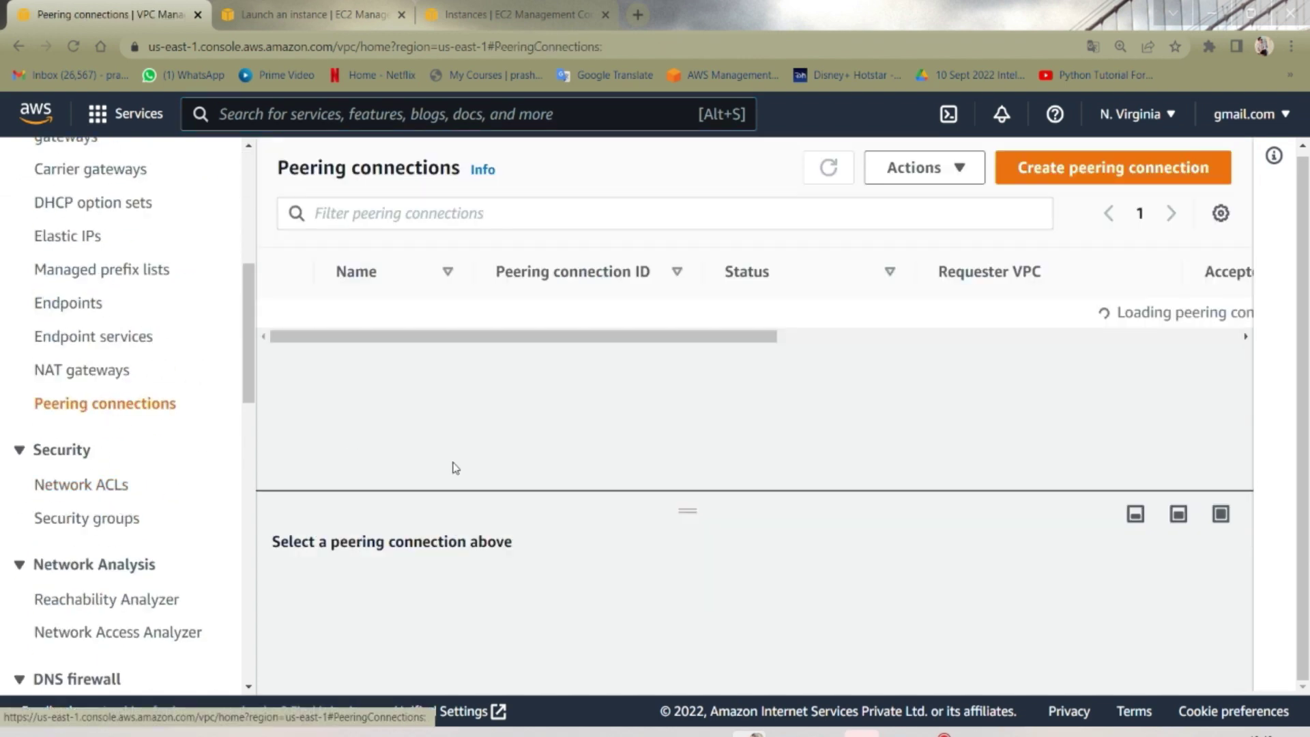
# - Delete the peering connection PCX-01 together with its related route table entries, confirming with the word delete
pyautogui.click(715, 315)
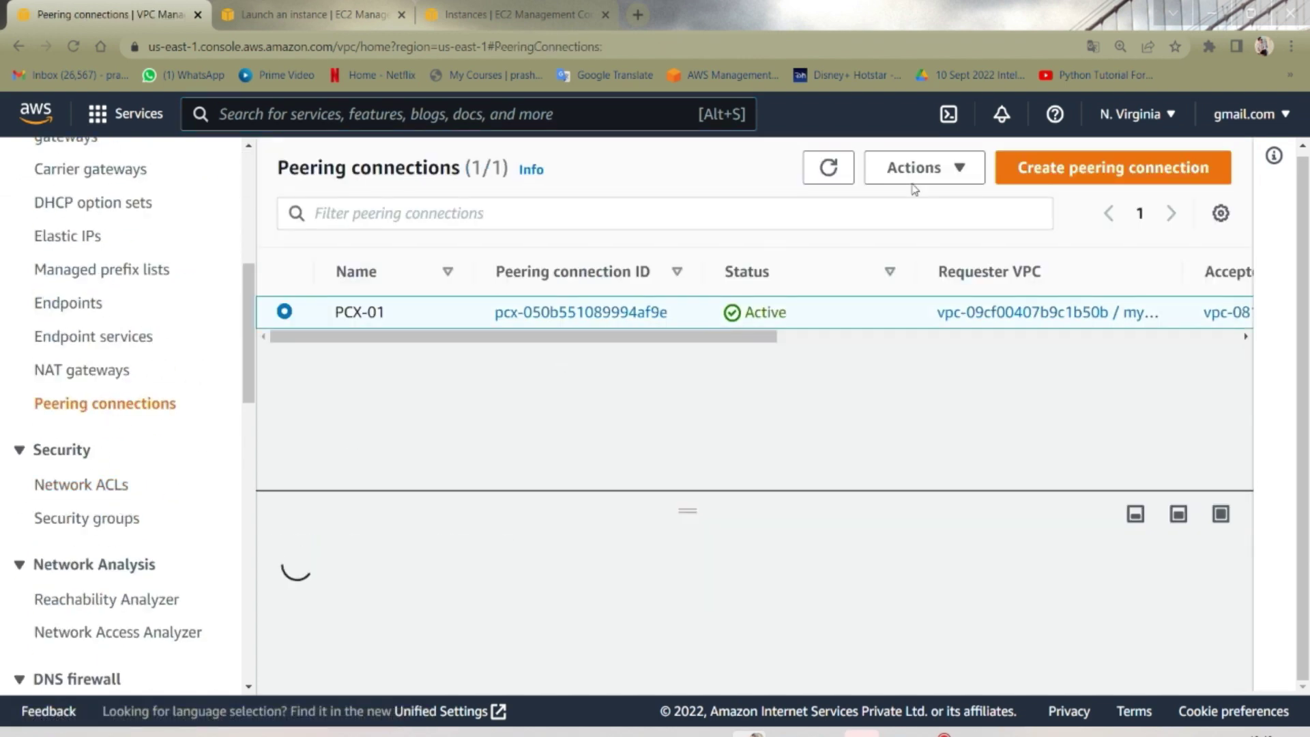
pyautogui.click(914, 167)
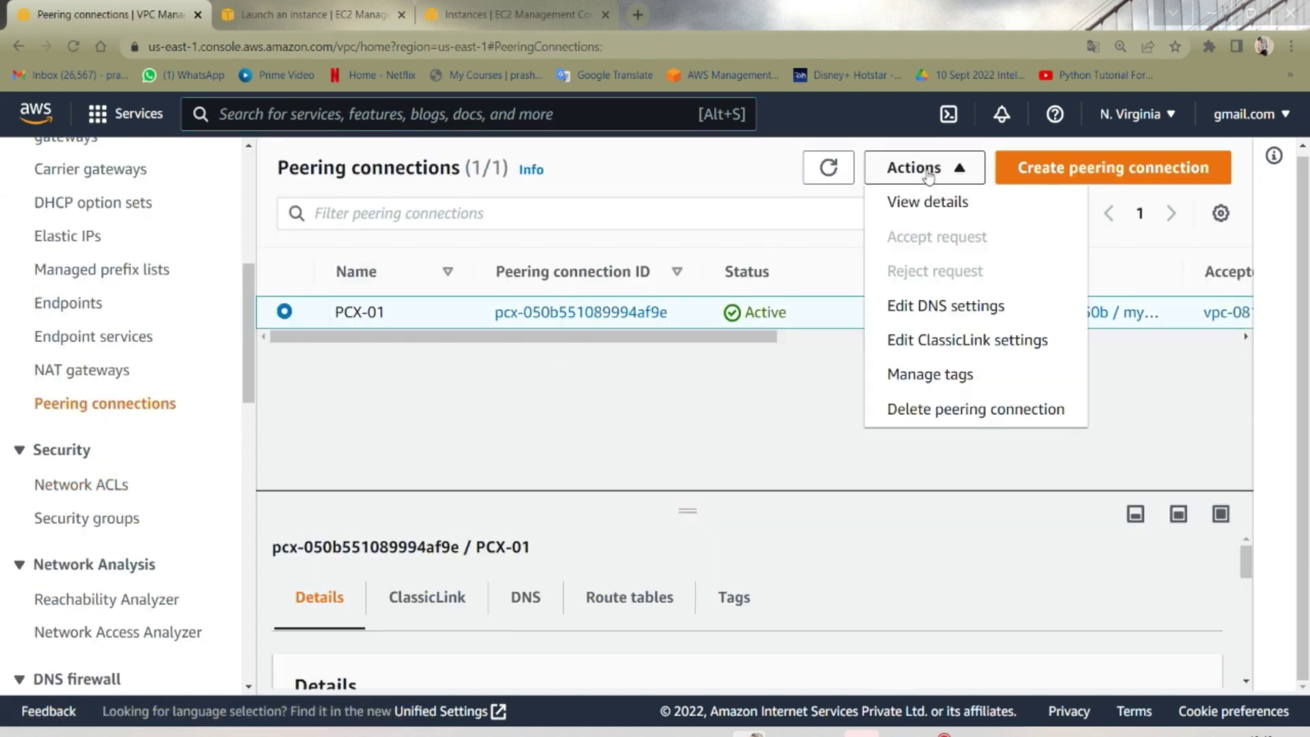
pyautogui.click(913, 410)
pyautogui.scroll(-5, 623, 525)
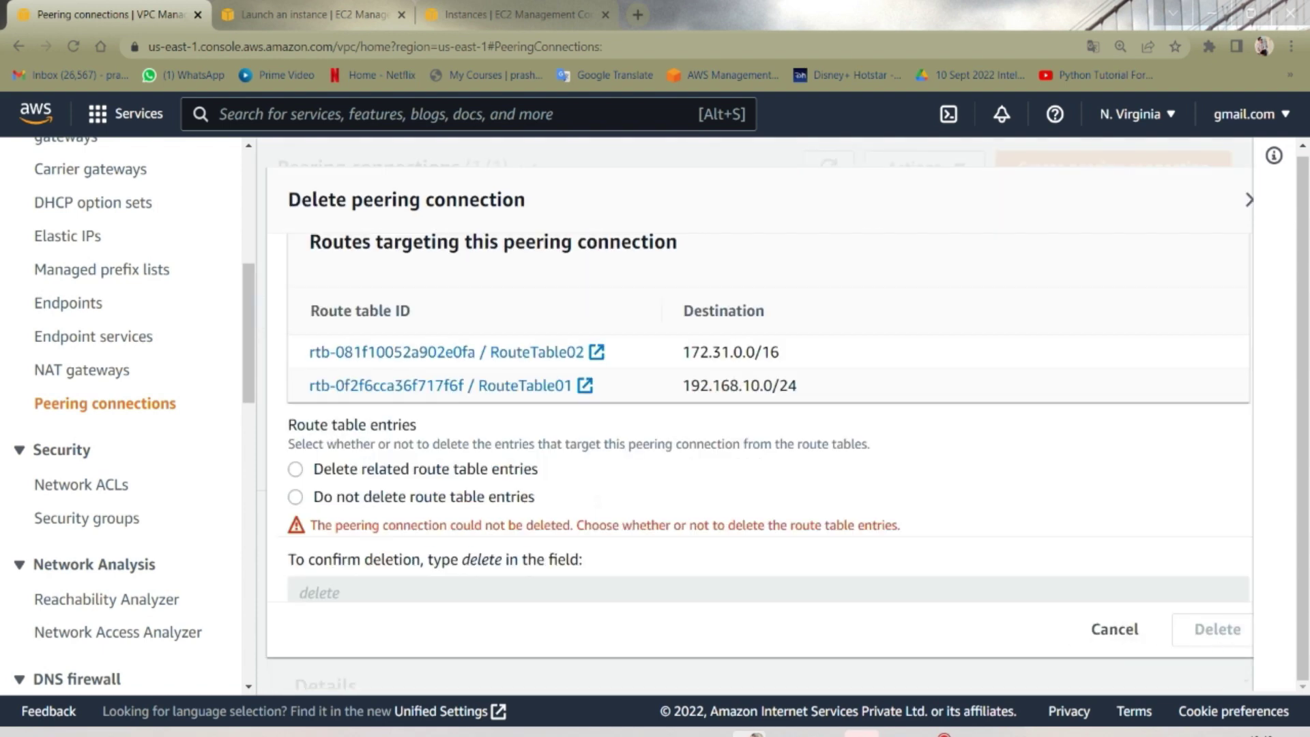
pyautogui.click(417, 457)
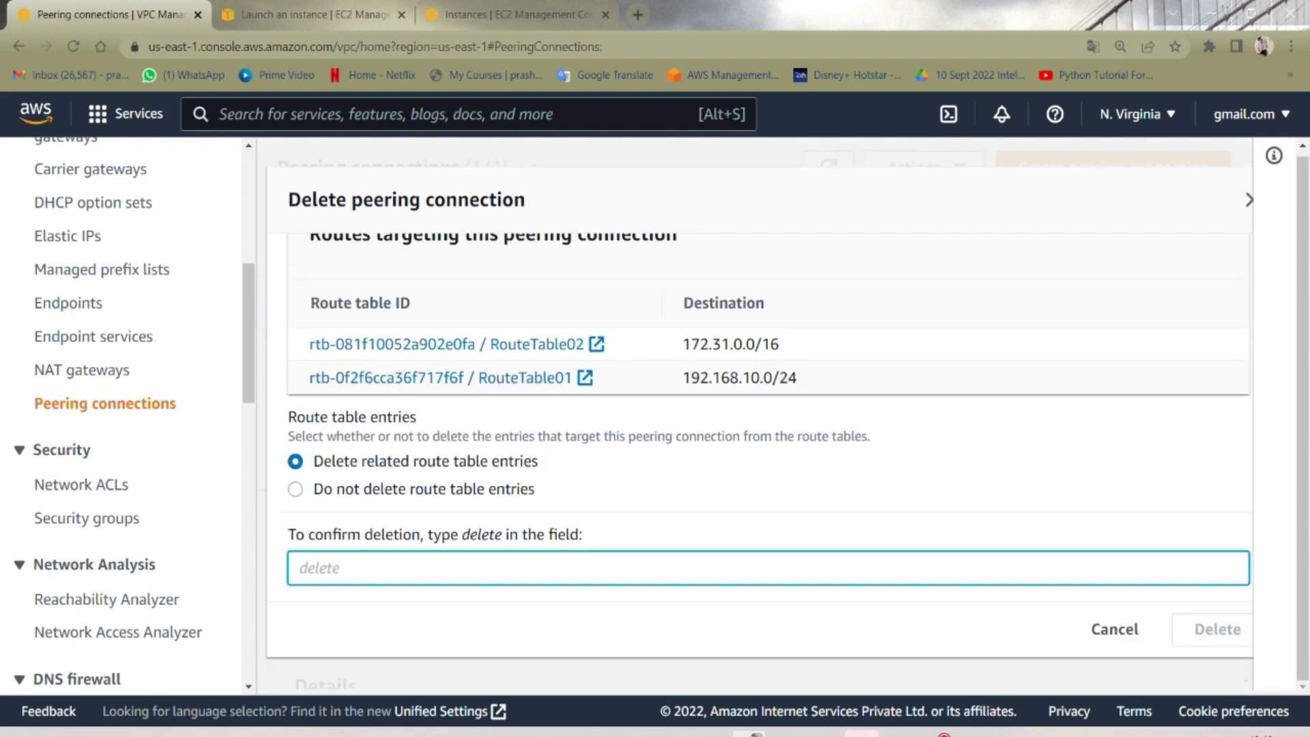
pyautogui.write('delete')
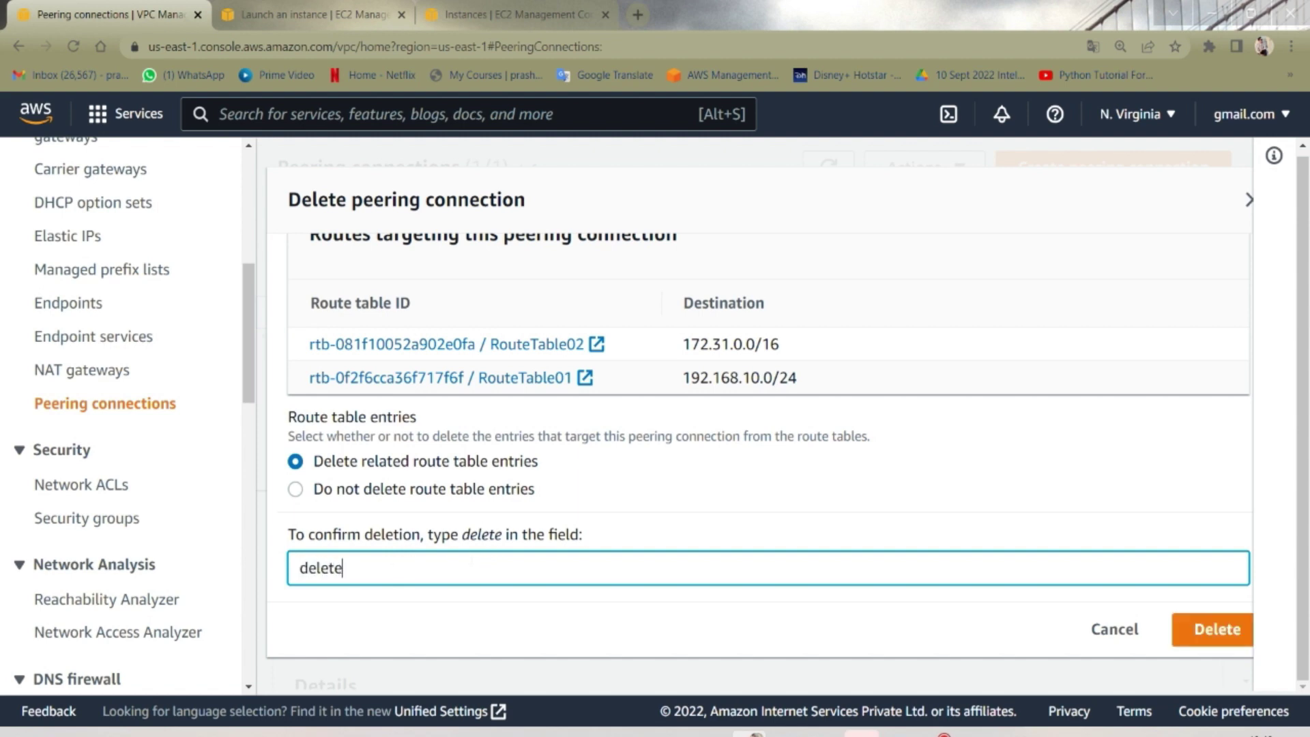
pyautogui.click(1214, 628)
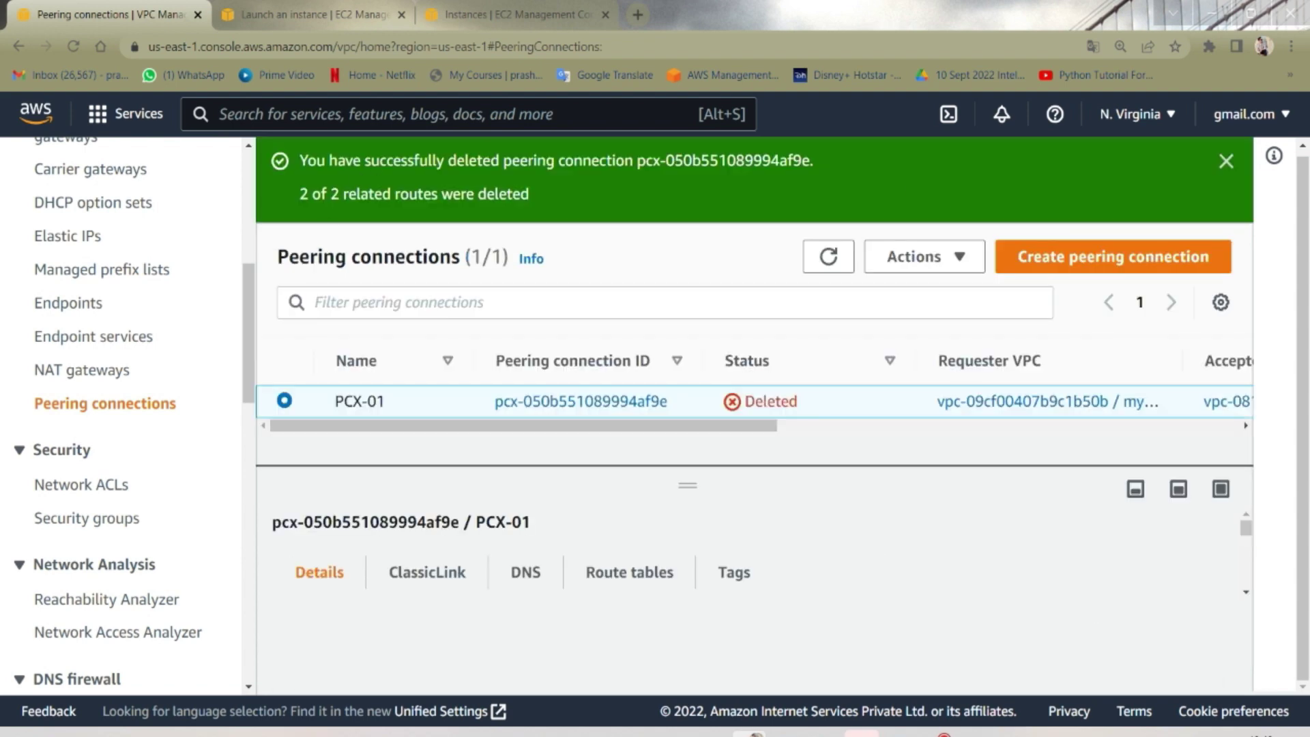
pyautogui.doubleClick(766, 401)
# - Detach the internet gateway IGW-01-11oct from its VPC
pyautogui.scroll(5, 86, 397)
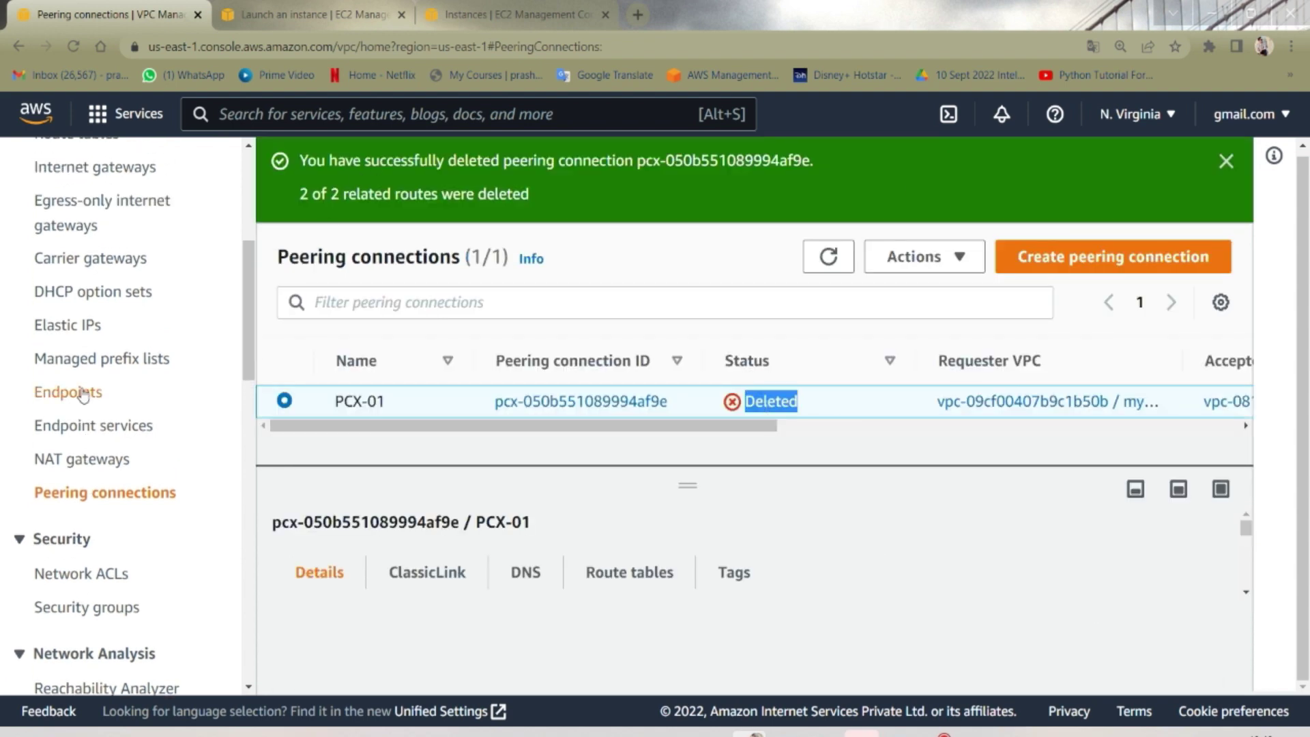
pyautogui.click(54, 437)
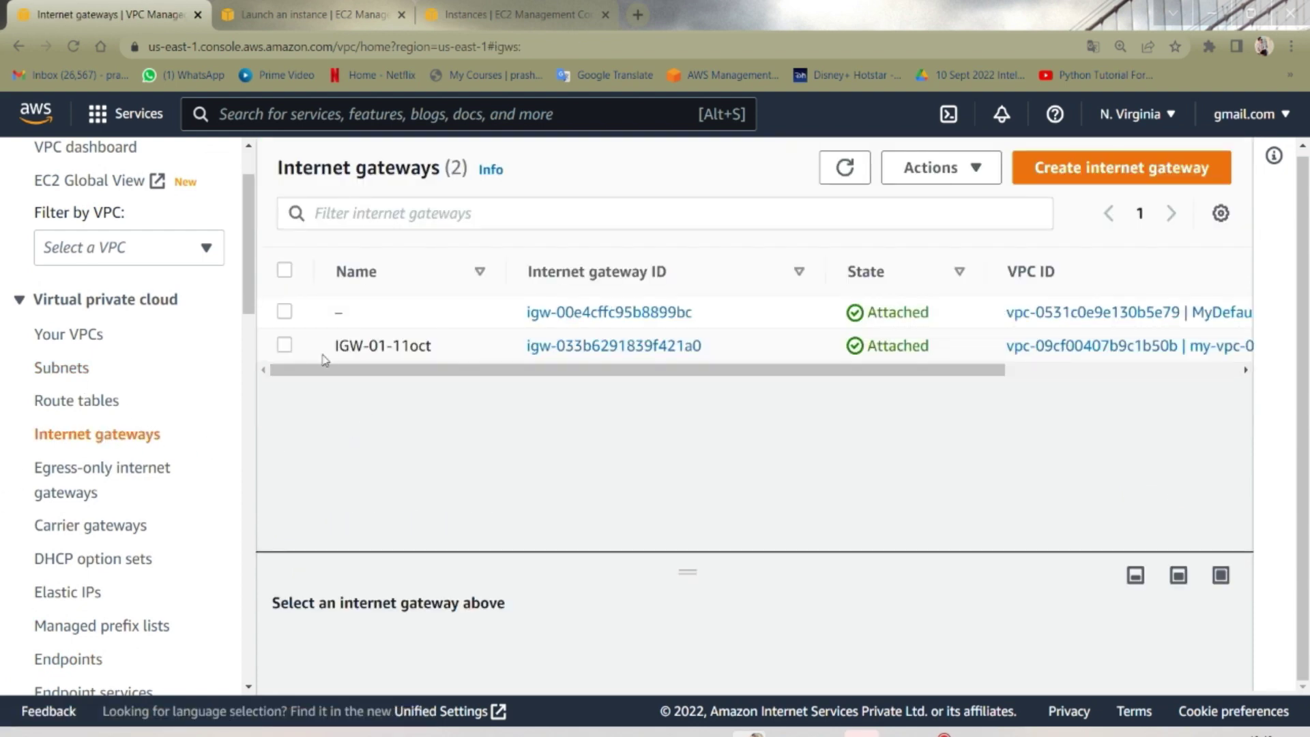
pyautogui.click(284, 345)
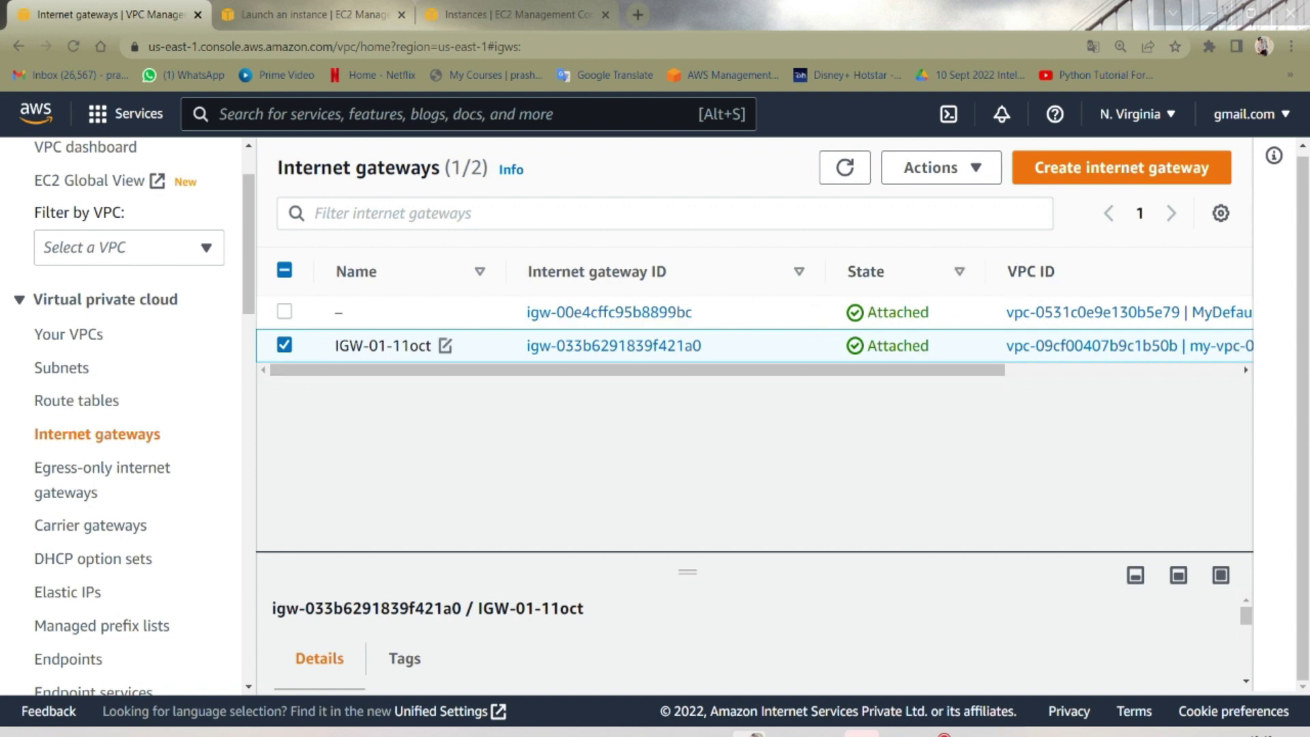
pyautogui.moveTo(334, 345); pyautogui.dragTo(427, 345)
pyautogui.click(940, 167)
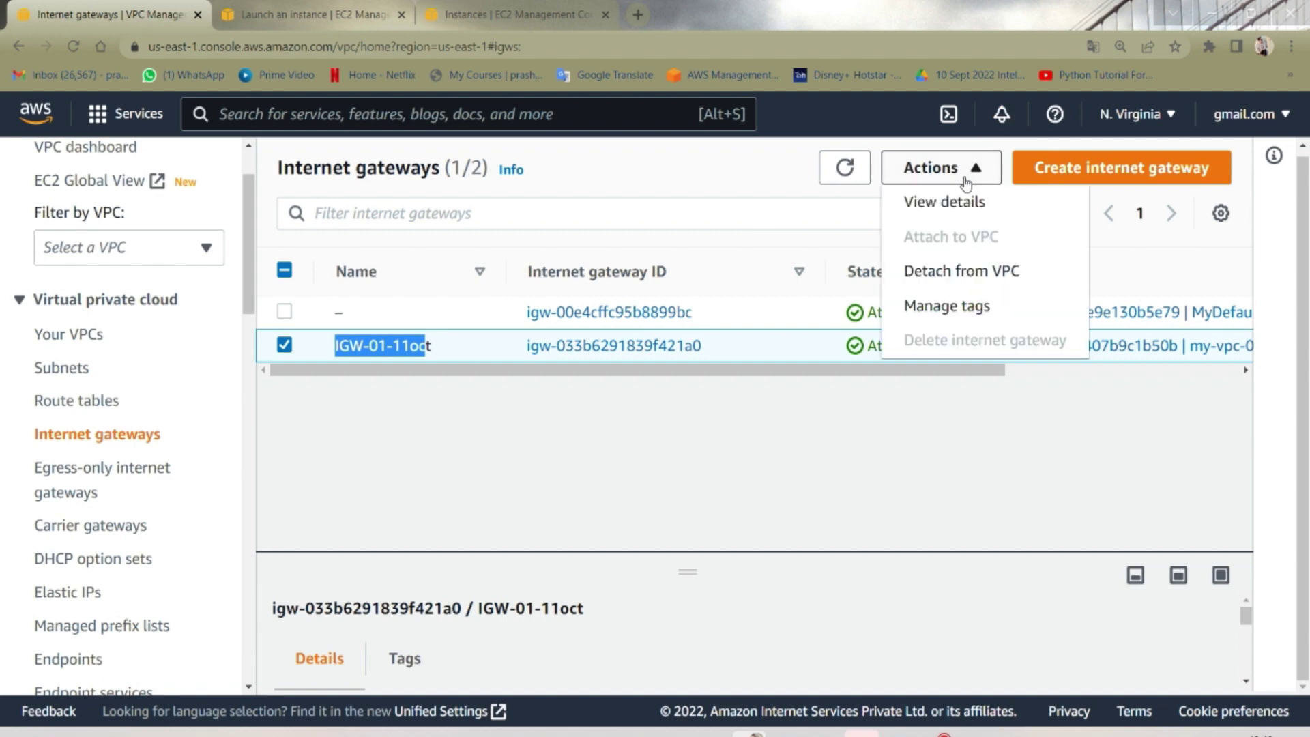
pyautogui.click(949, 278)
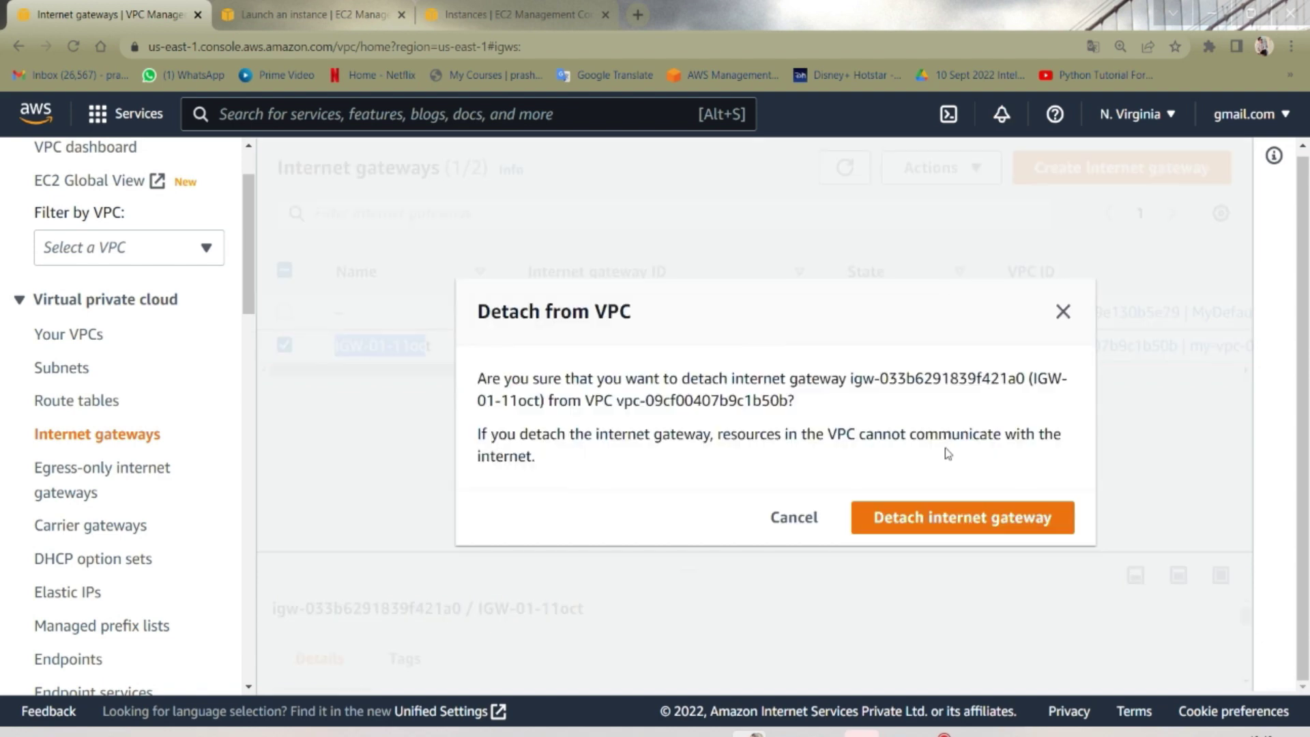
pyautogui.click(921, 520)
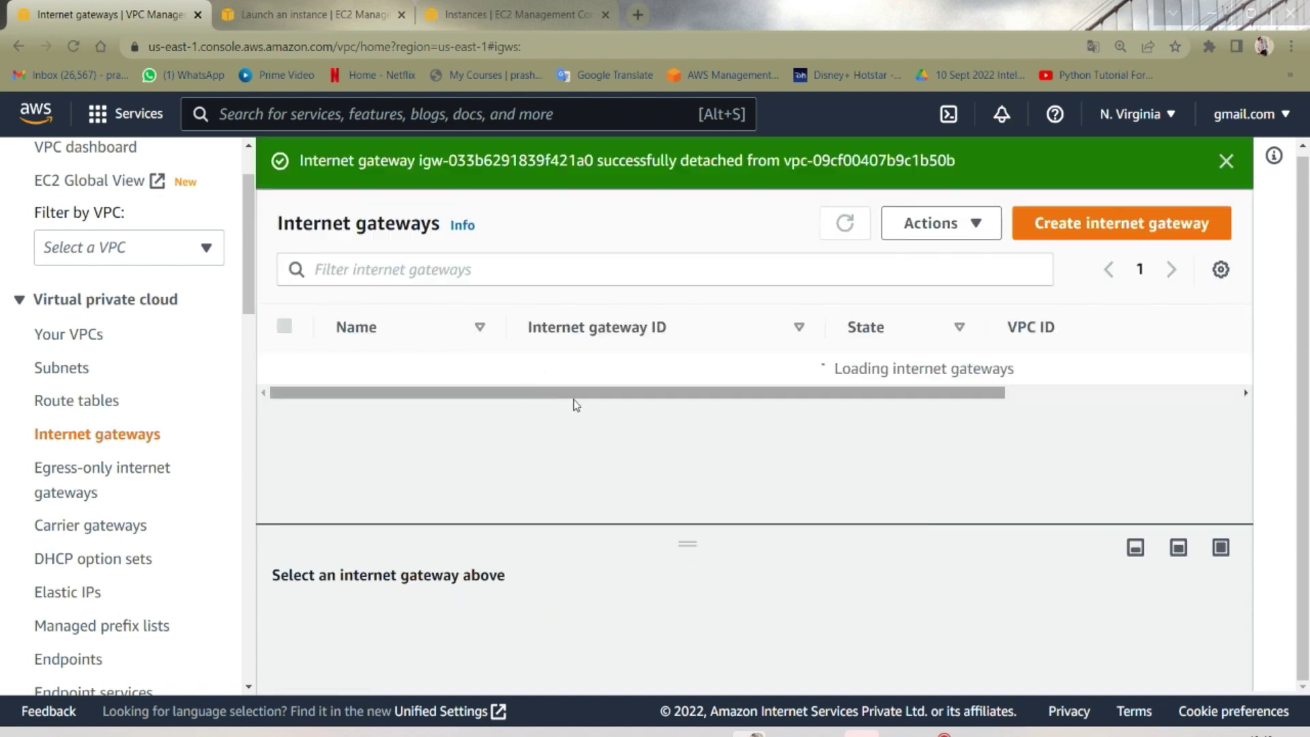
# - Delete the detached internet gateway IGW-01-11oct, confirming with the word delete
pyautogui.click(462, 402)
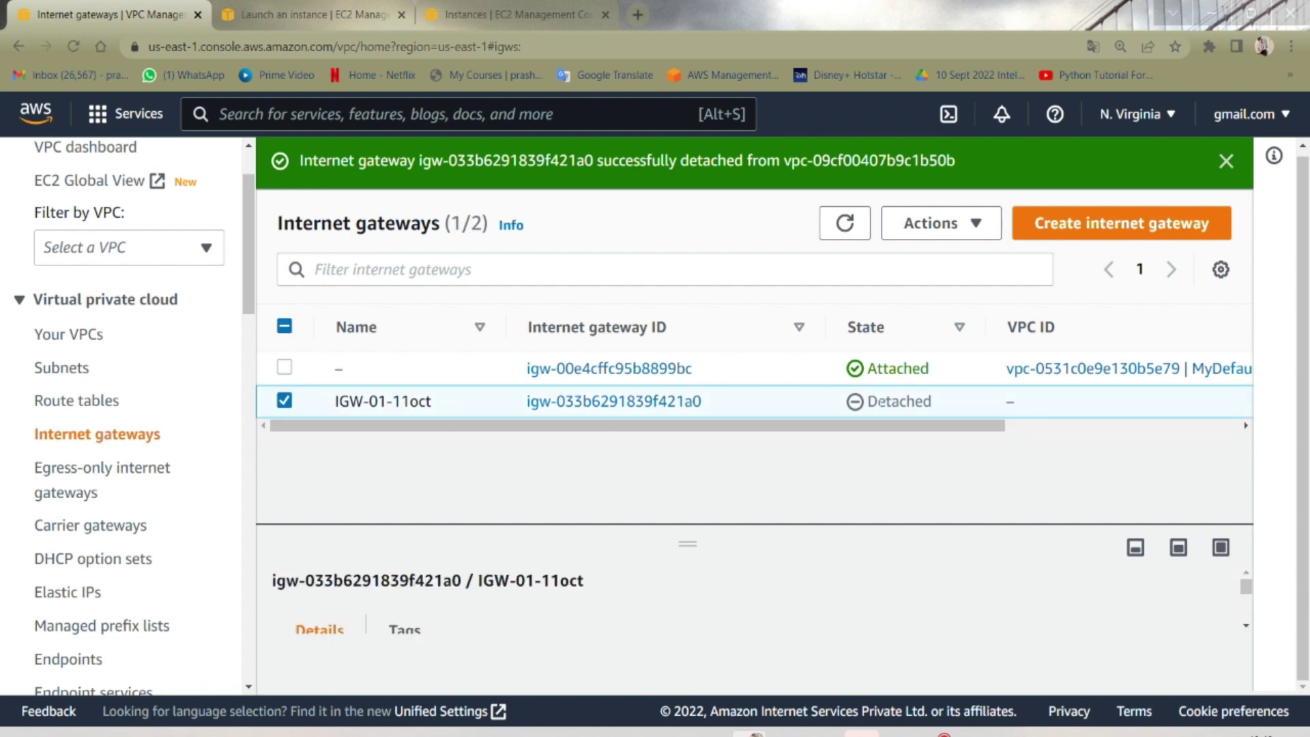
pyautogui.click(936, 229)
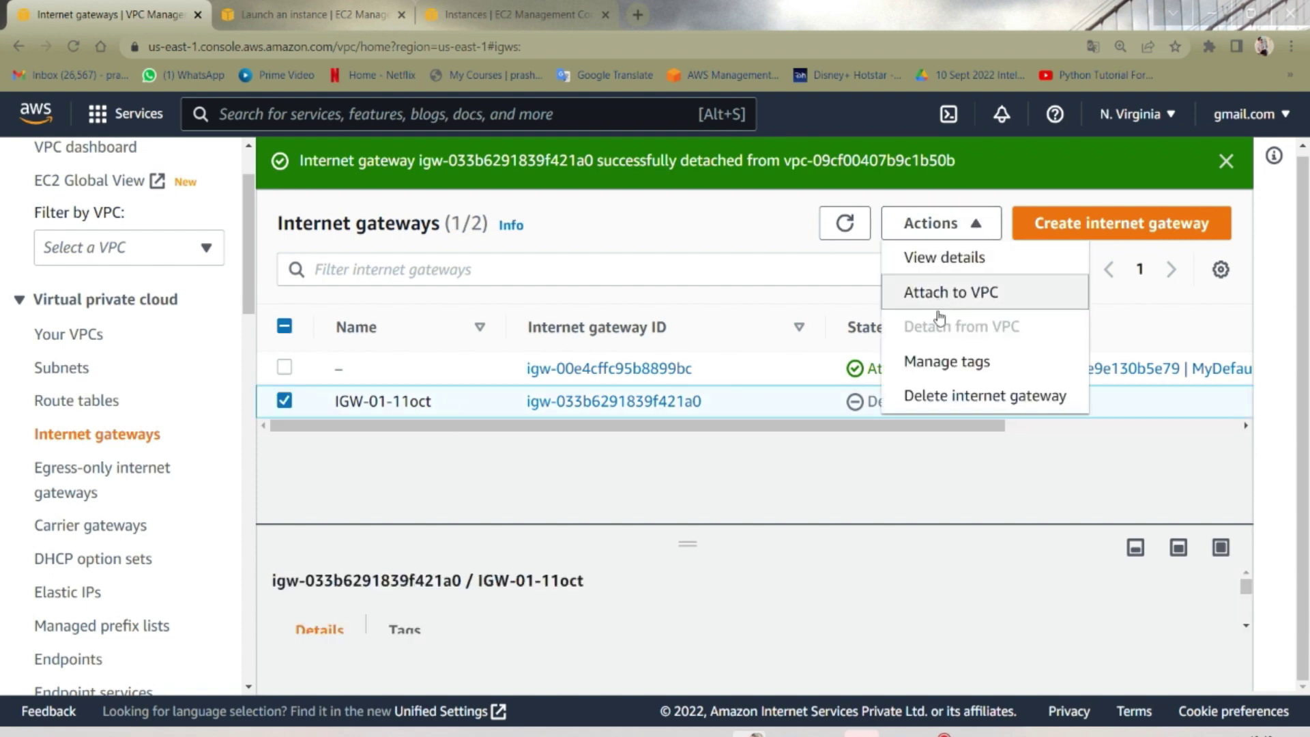
pyautogui.click(932, 401)
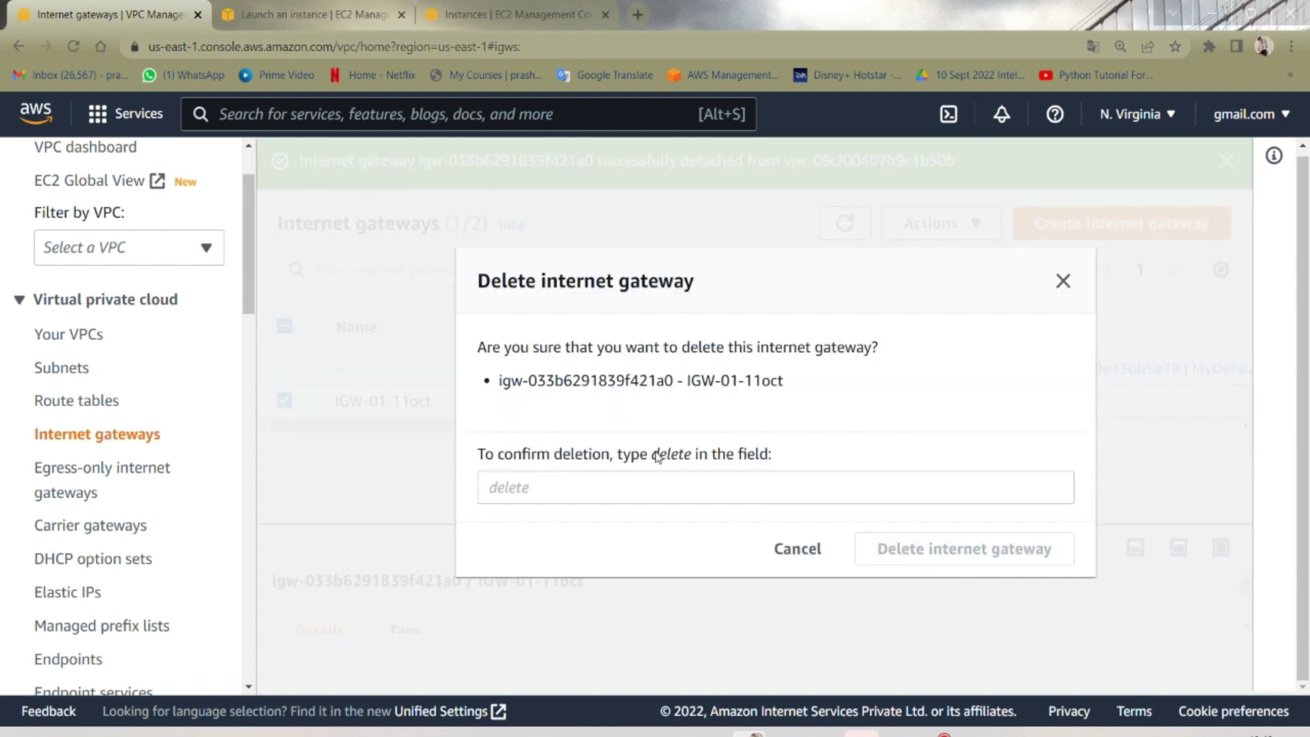
pyautogui.moveTo(653, 459); pyautogui.dragTo(690, 466)
pyautogui.click(656, 485)
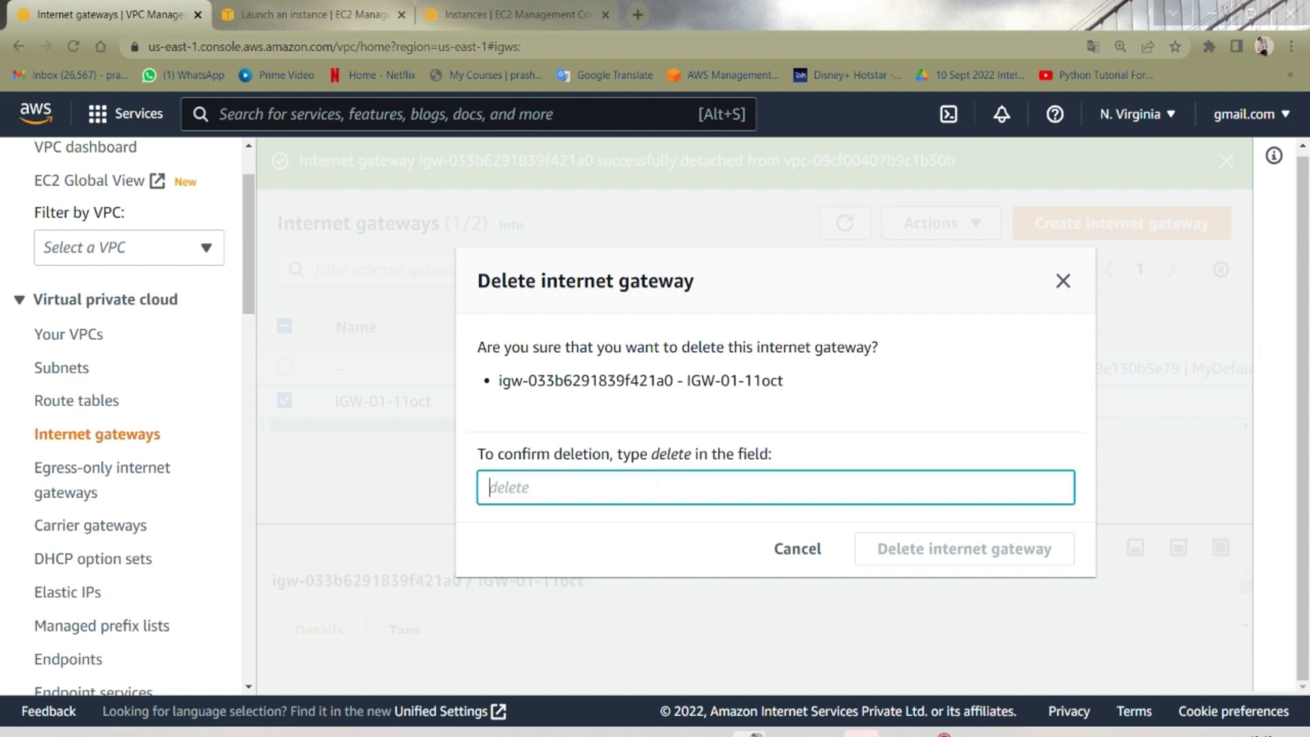
pyautogui.write('delete')
pyautogui.click(912, 548)
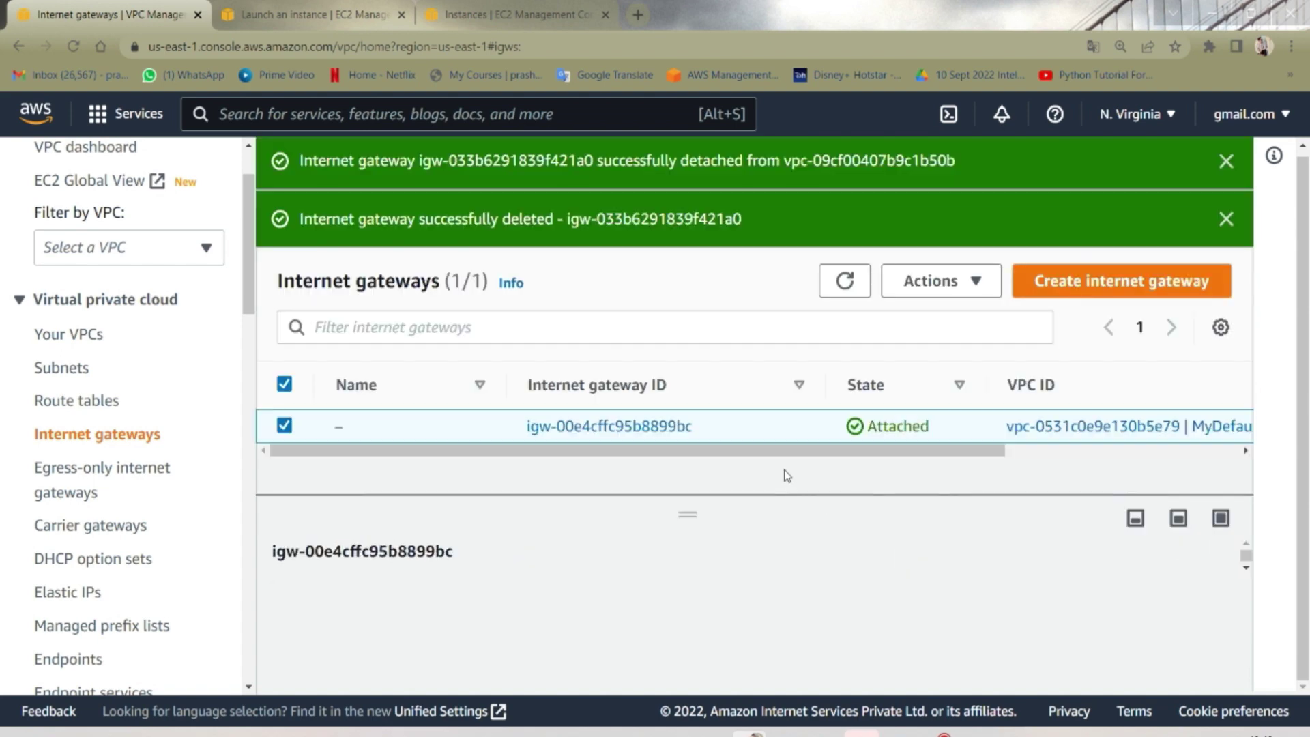
pyautogui.moveTo(751, 453); pyautogui.dragTo(659, 519)
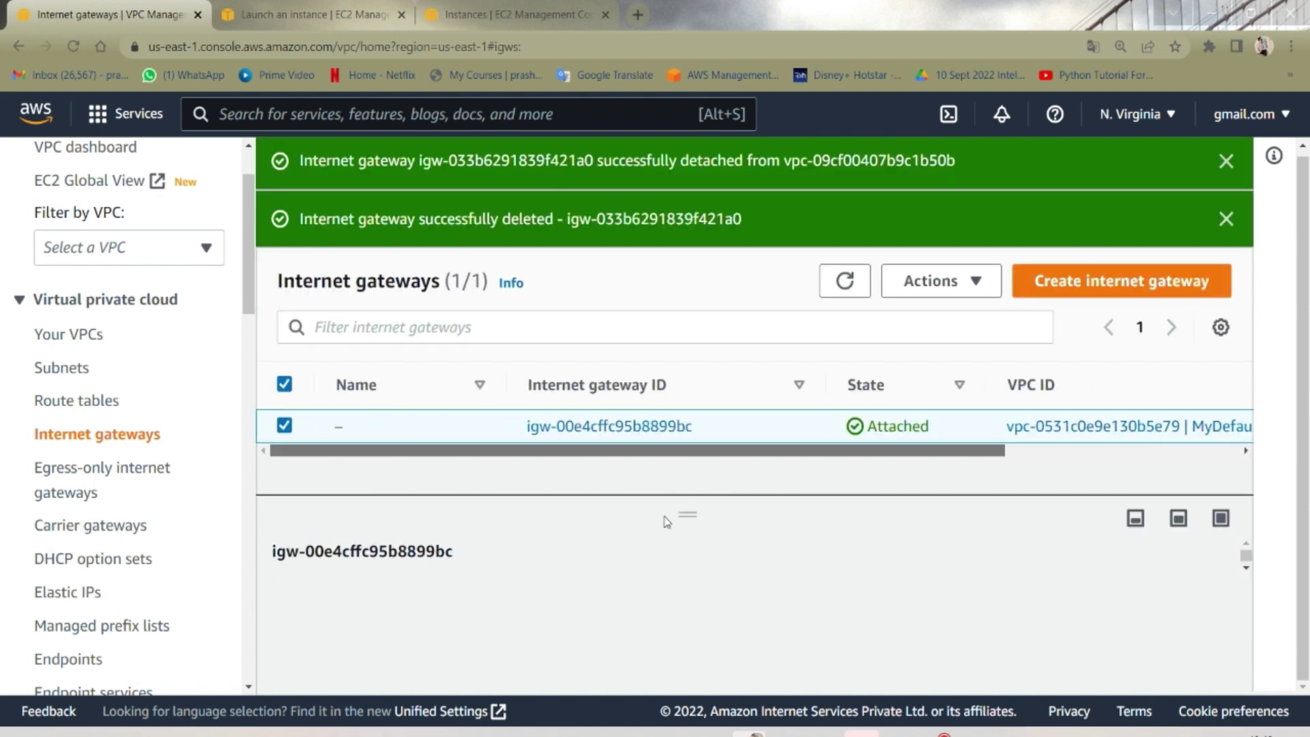
# - Delete the VPC my-vpc-01-11oct together with its subnet and security group, confirming with the word delete
pyautogui.click(73, 337)
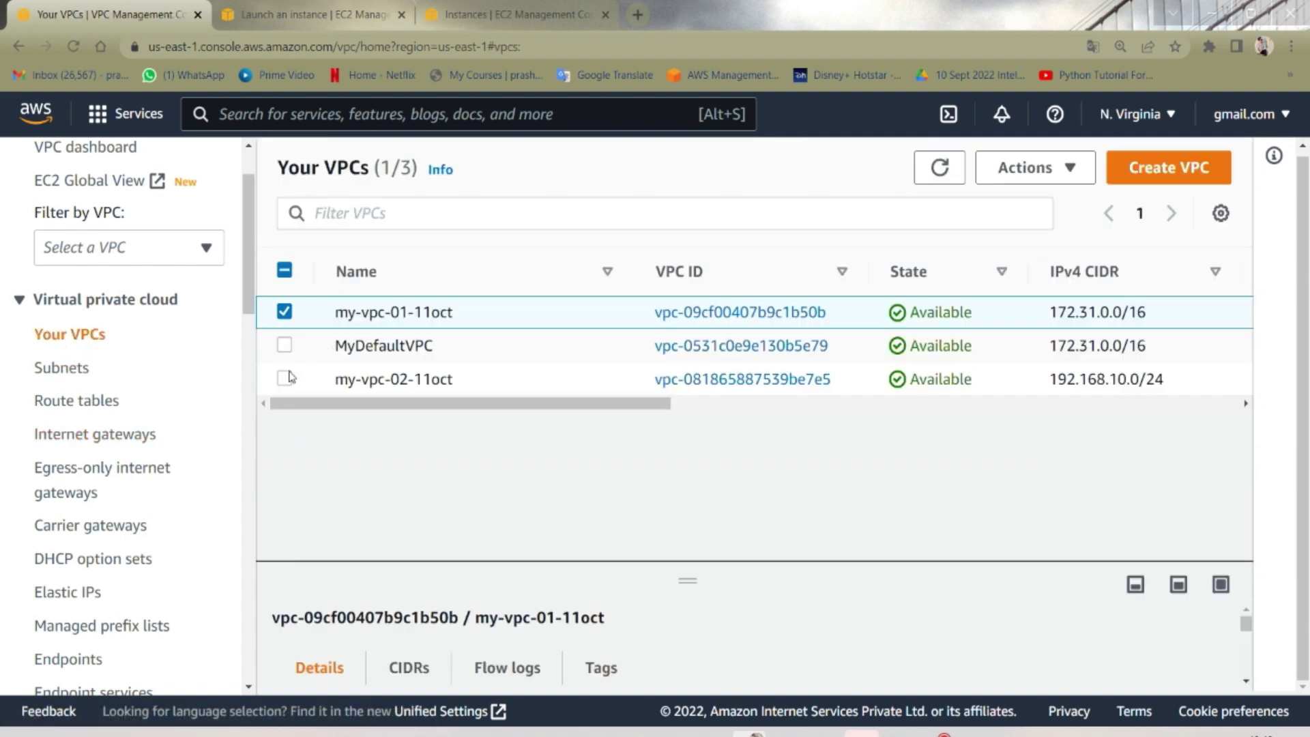
pyautogui.click(1018, 174)
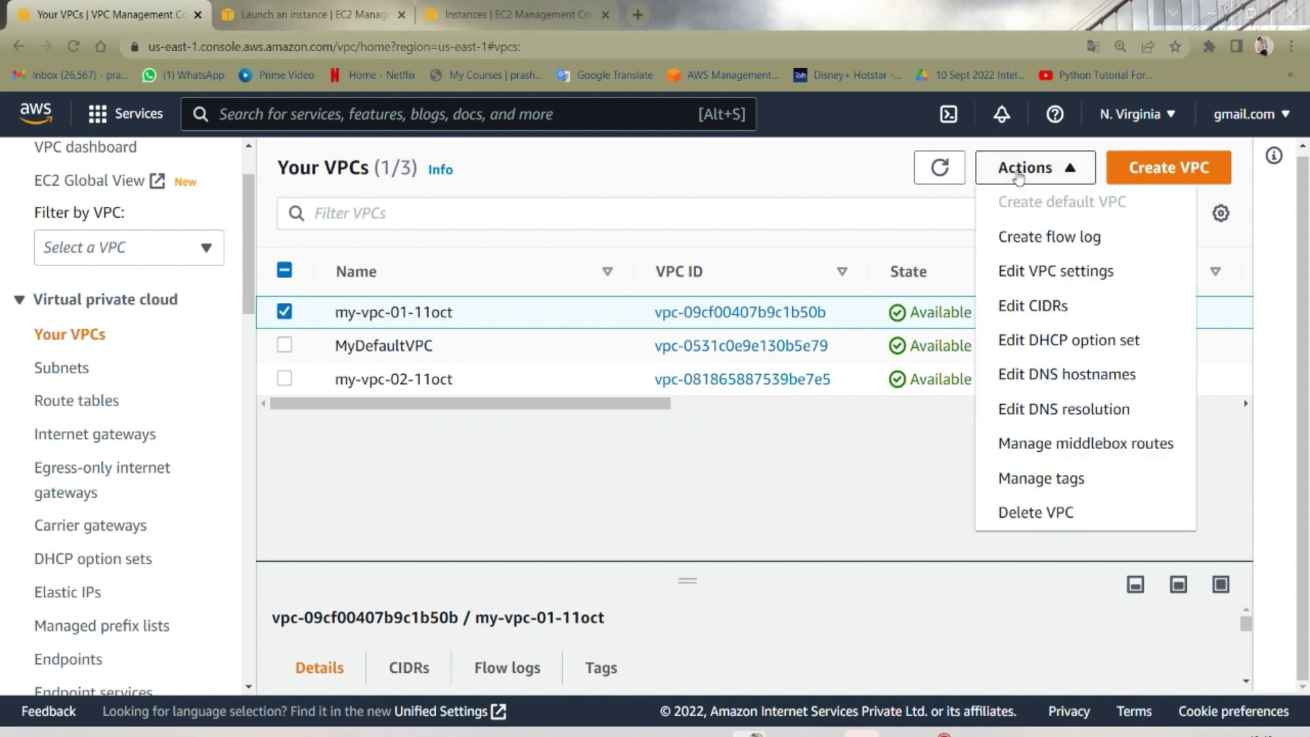
pyautogui.click(1035, 512)
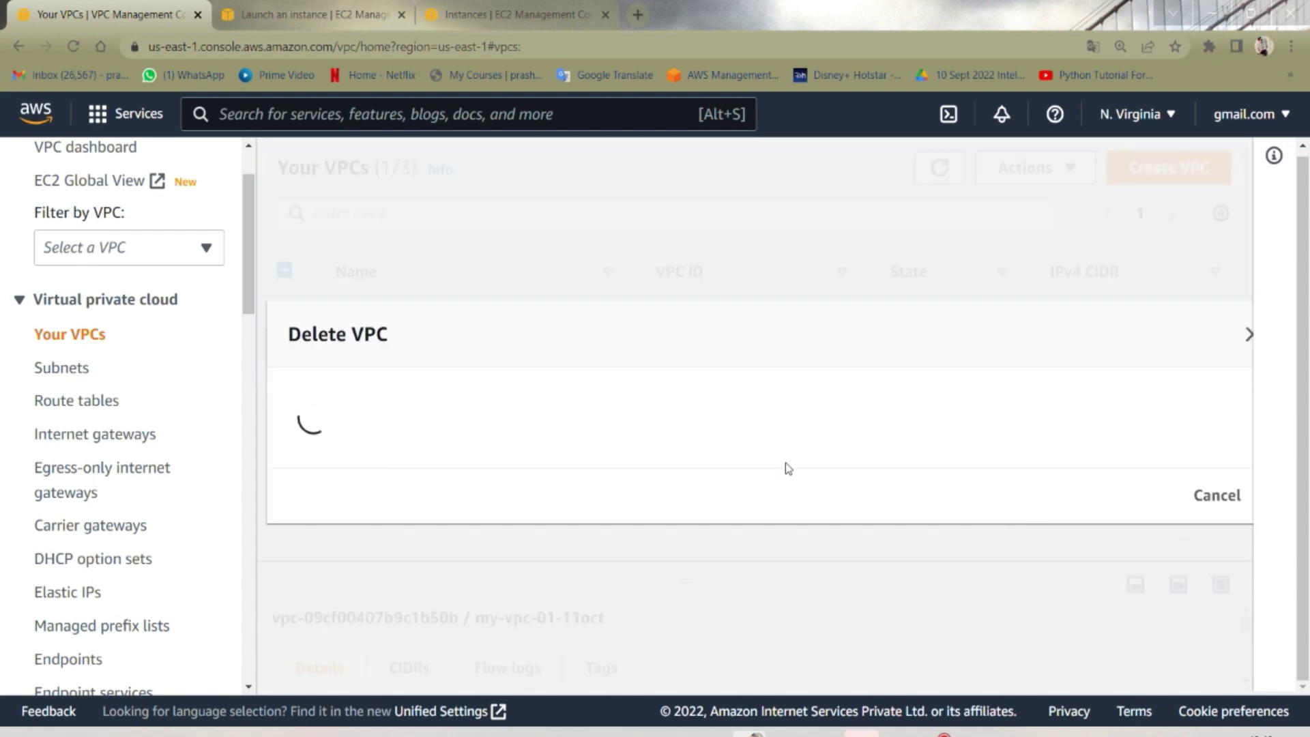
pyautogui.scroll(-1, 482, 438)
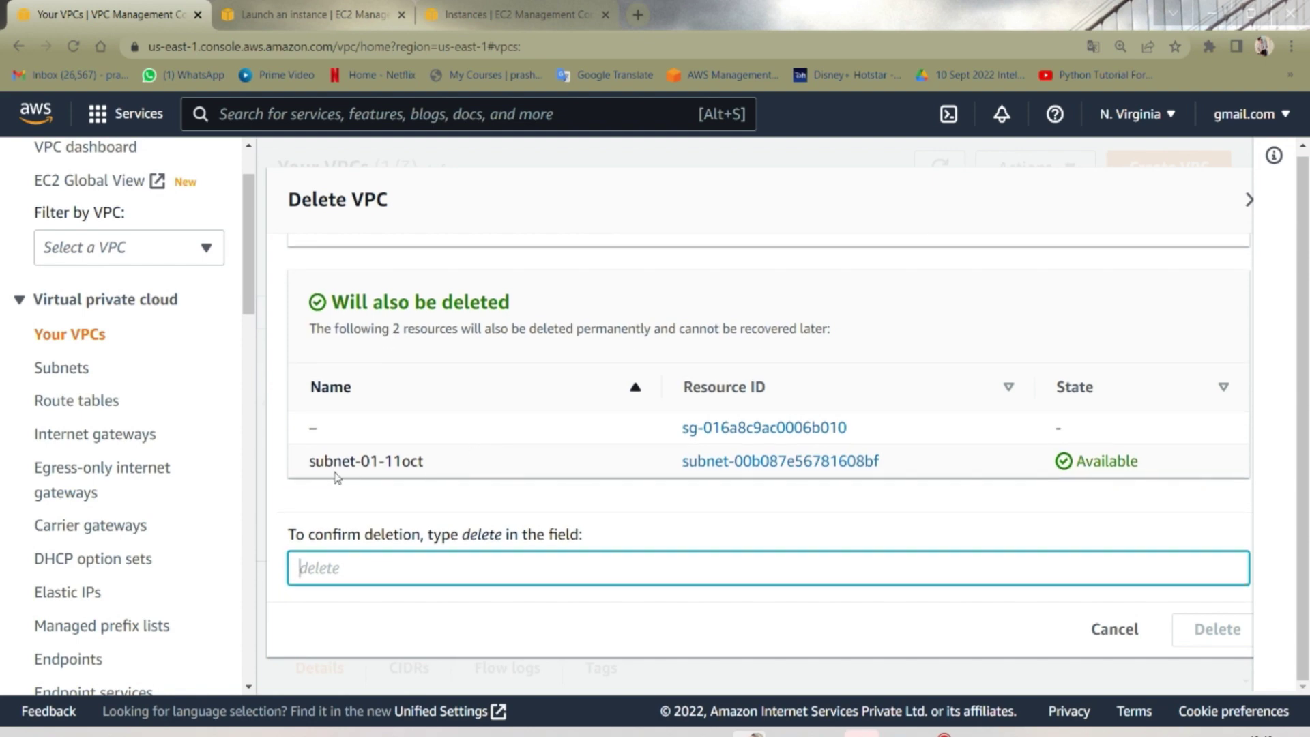
pyautogui.moveTo(310, 469); pyautogui.dragTo(444, 479)
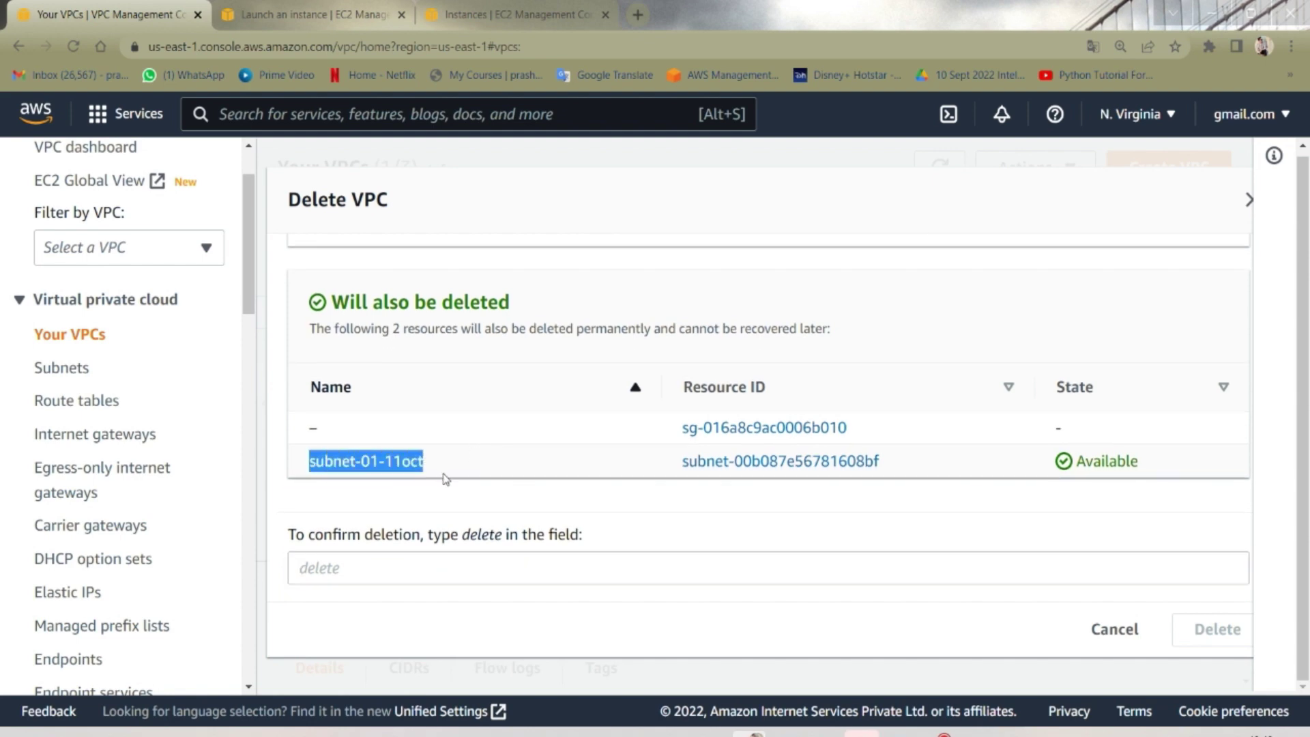
pyautogui.moveTo(677, 430); pyautogui.dragTo(859, 442)
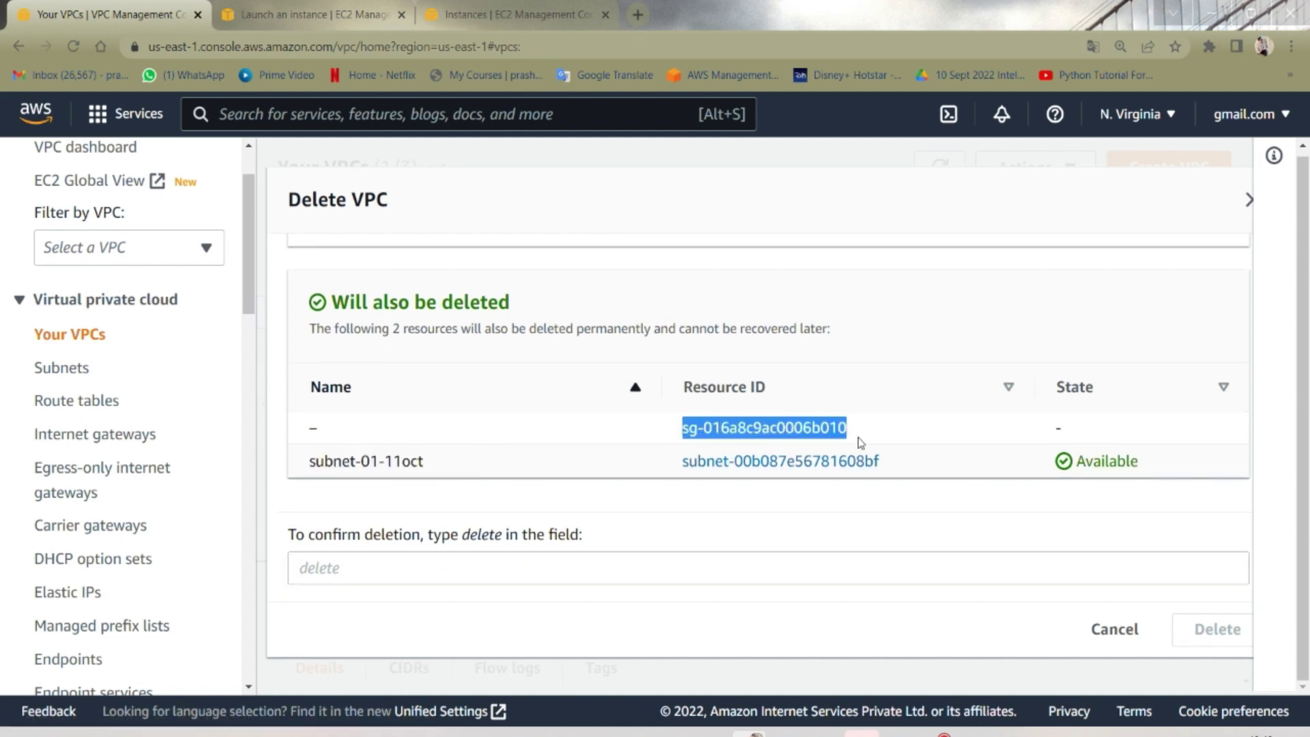
pyautogui.click(453, 565)
pyautogui.write('deletew')
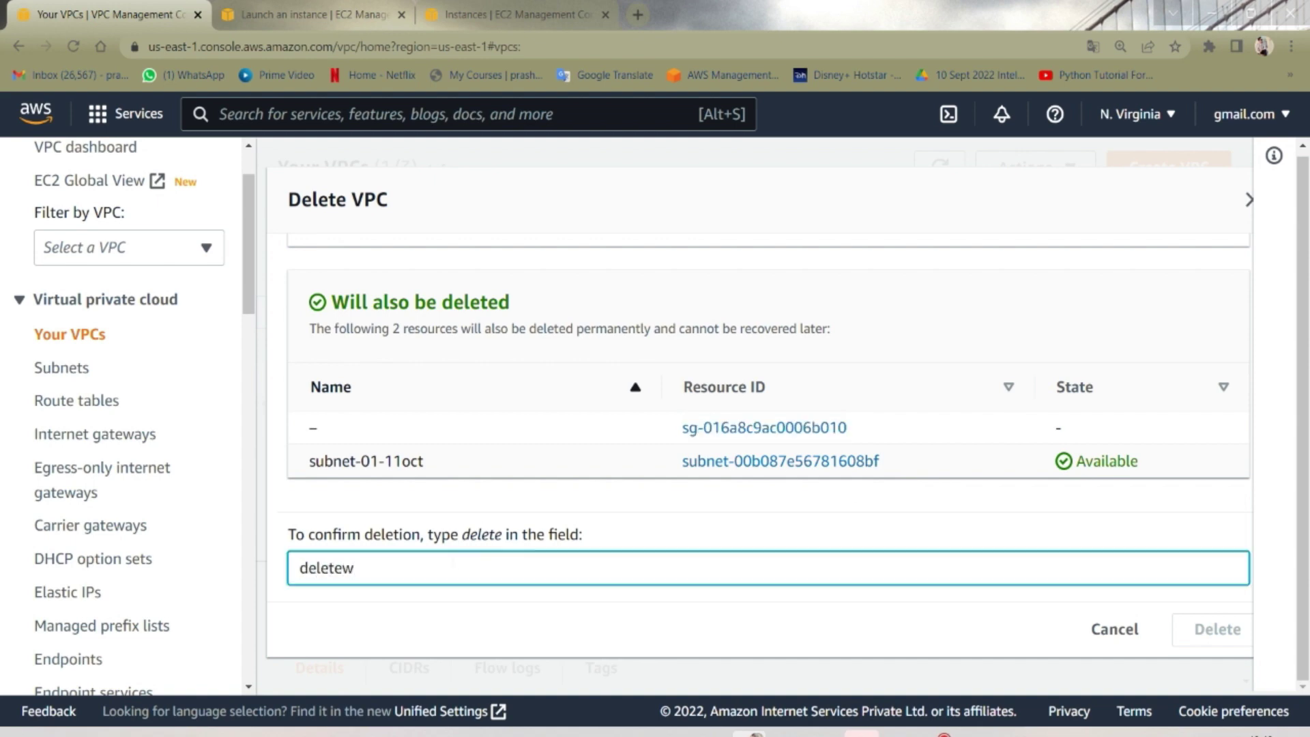
pyautogui.press('BackSpace')
pyautogui.click(1213, 629)
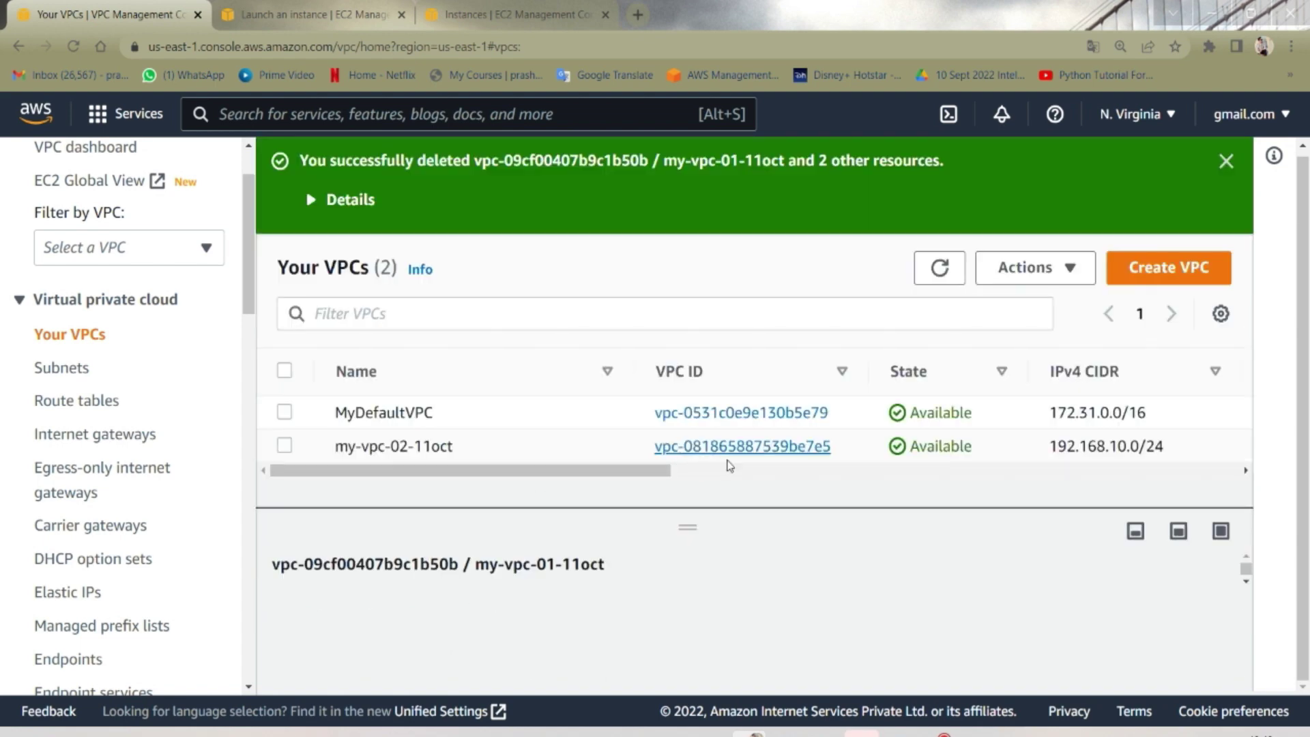
# - Delete the VPC my-vpc-02-11oct together with its subnet and security group, confirming with the word delete
pyautogui.click(529, 458)
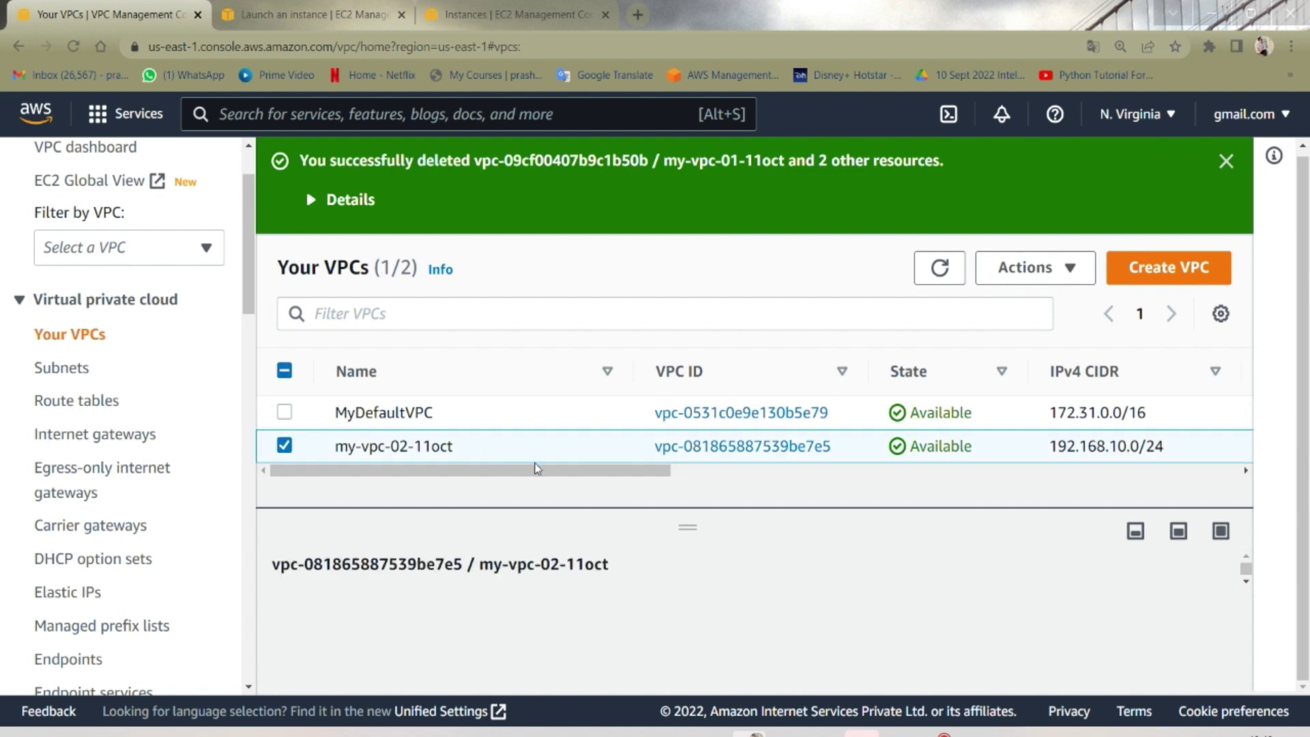
pyautogui.click(1044, 268)
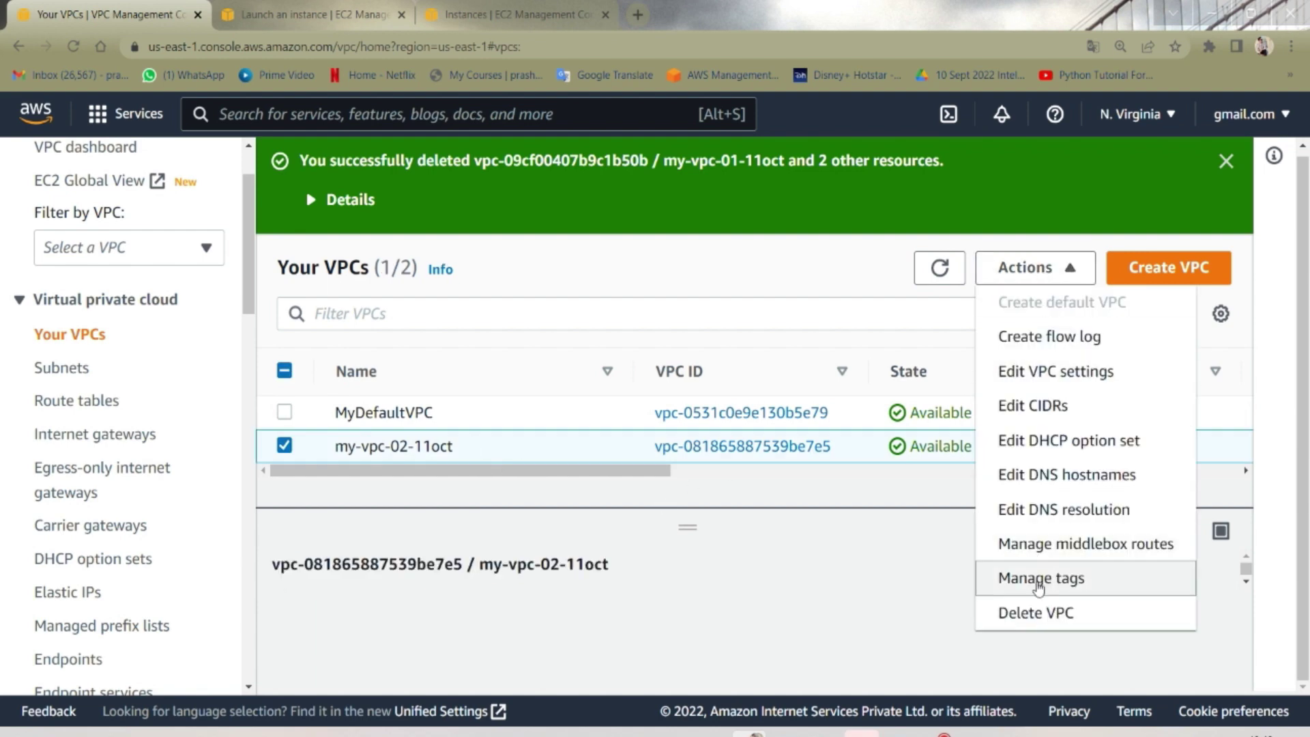
pyautogui.click(1037, 613)
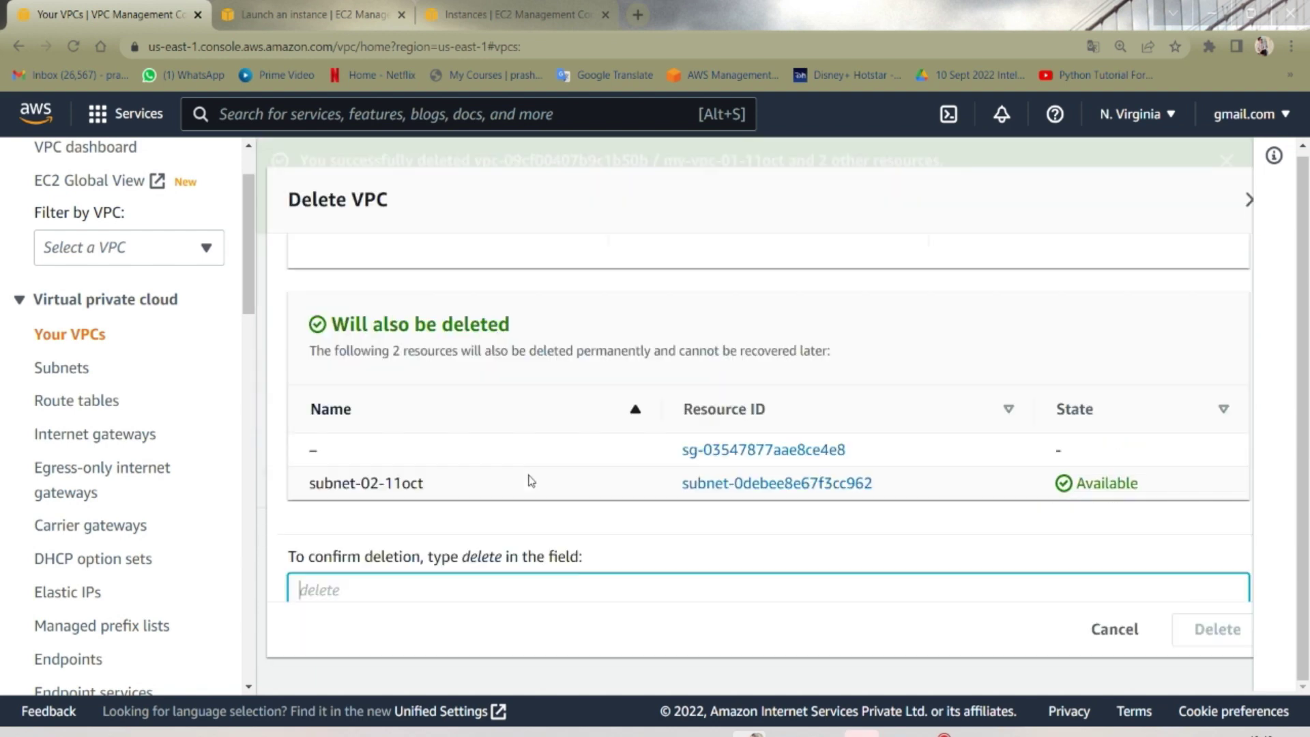
pyautogui.write('delete')
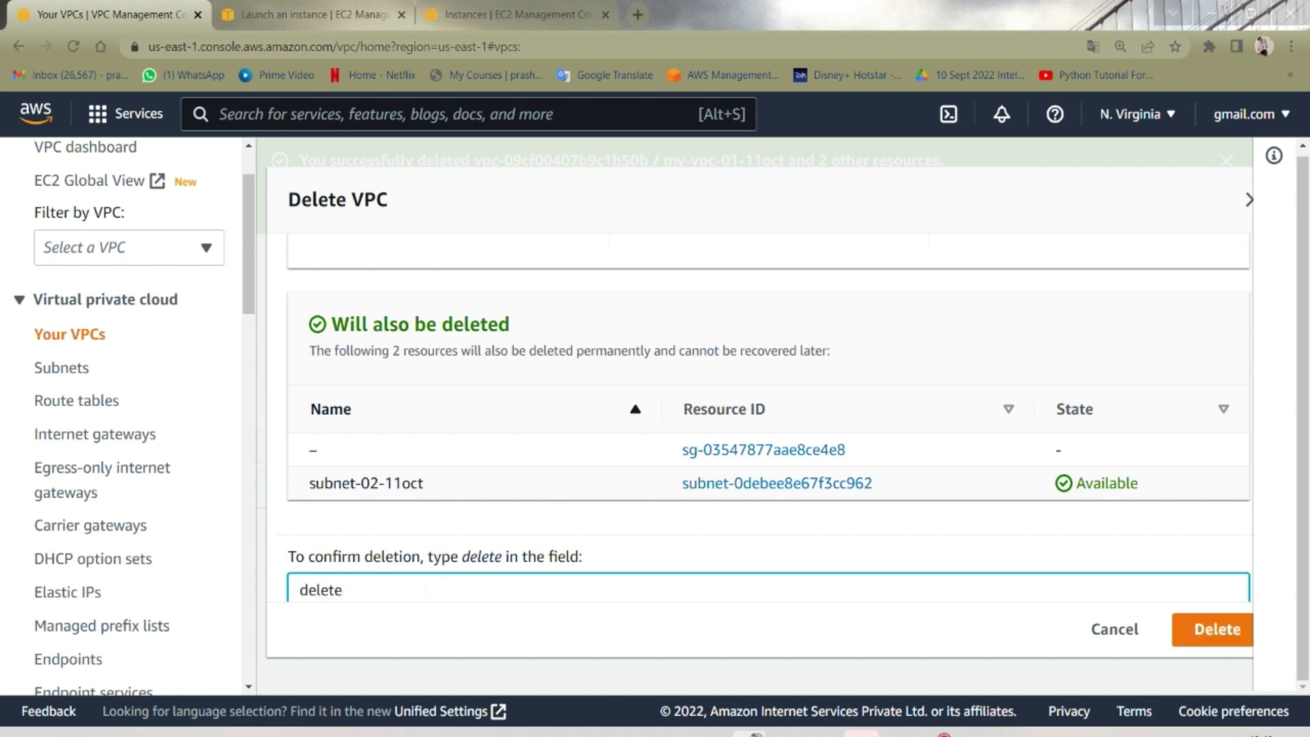
pyautogui.click(1202, 629)
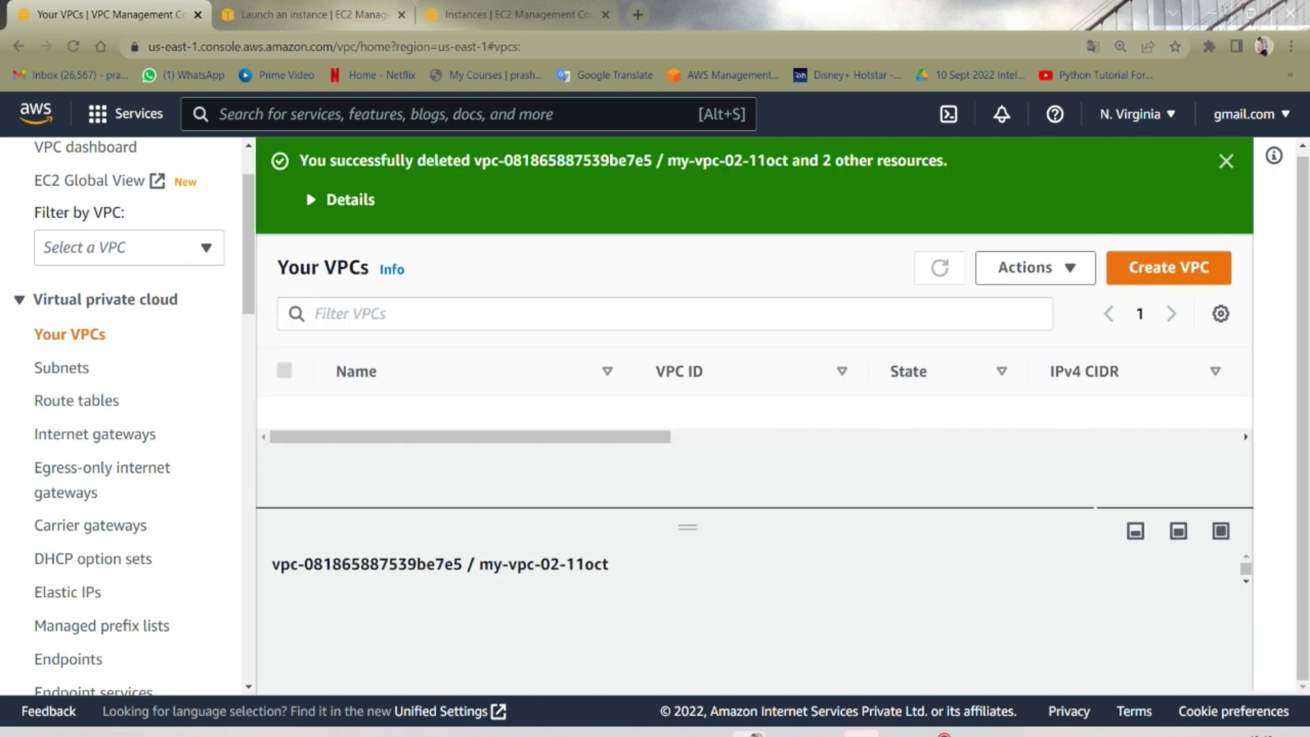
pyautogui.moveTo(619, 440); pyautogui.dragTo(277, 435)
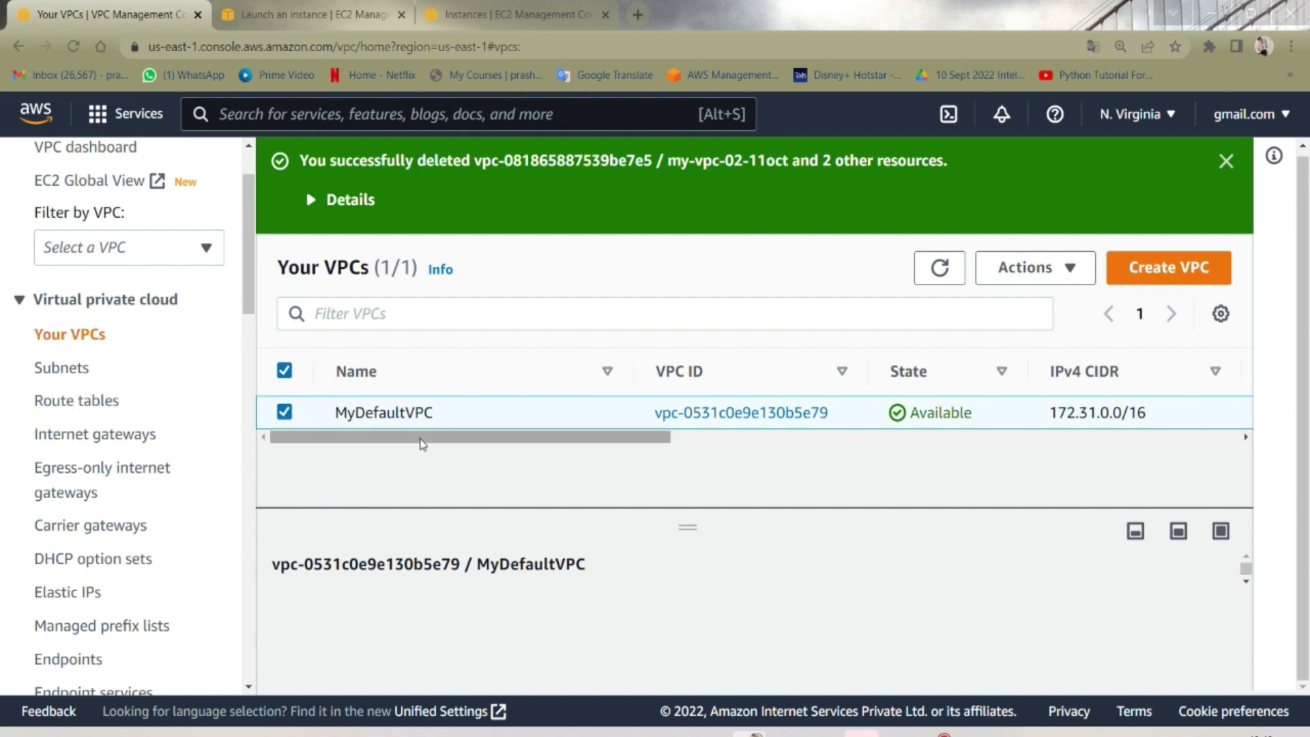
pyautogui.moveTo(496, 444); pyautogui.dragTo(397, 476)
# - Open the list of subnets and check it for leftovers of the deleted VPCs
pyautogui.click(64, 369)
pyautogui.scroll(-1, 771, 401)
pyautogui.scroll(1, 771, 399)
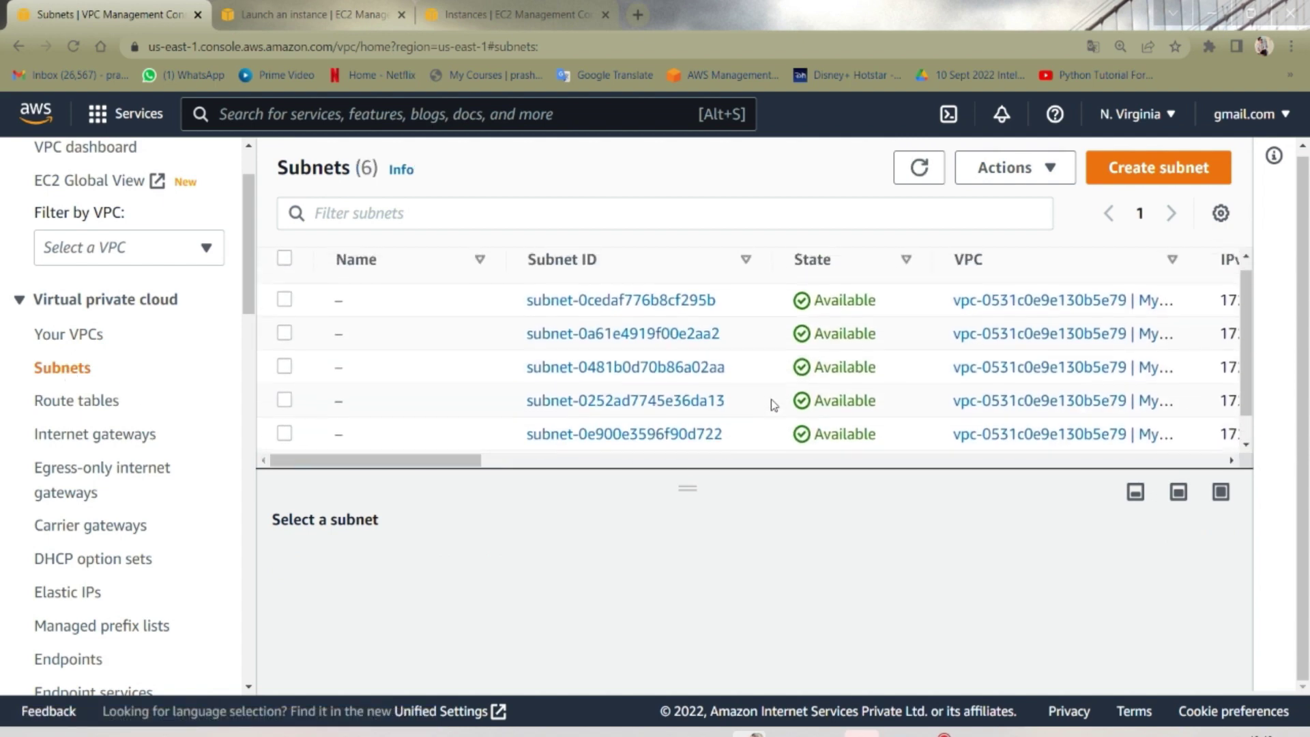
pyautogui.scroll(-3, 354, 334)
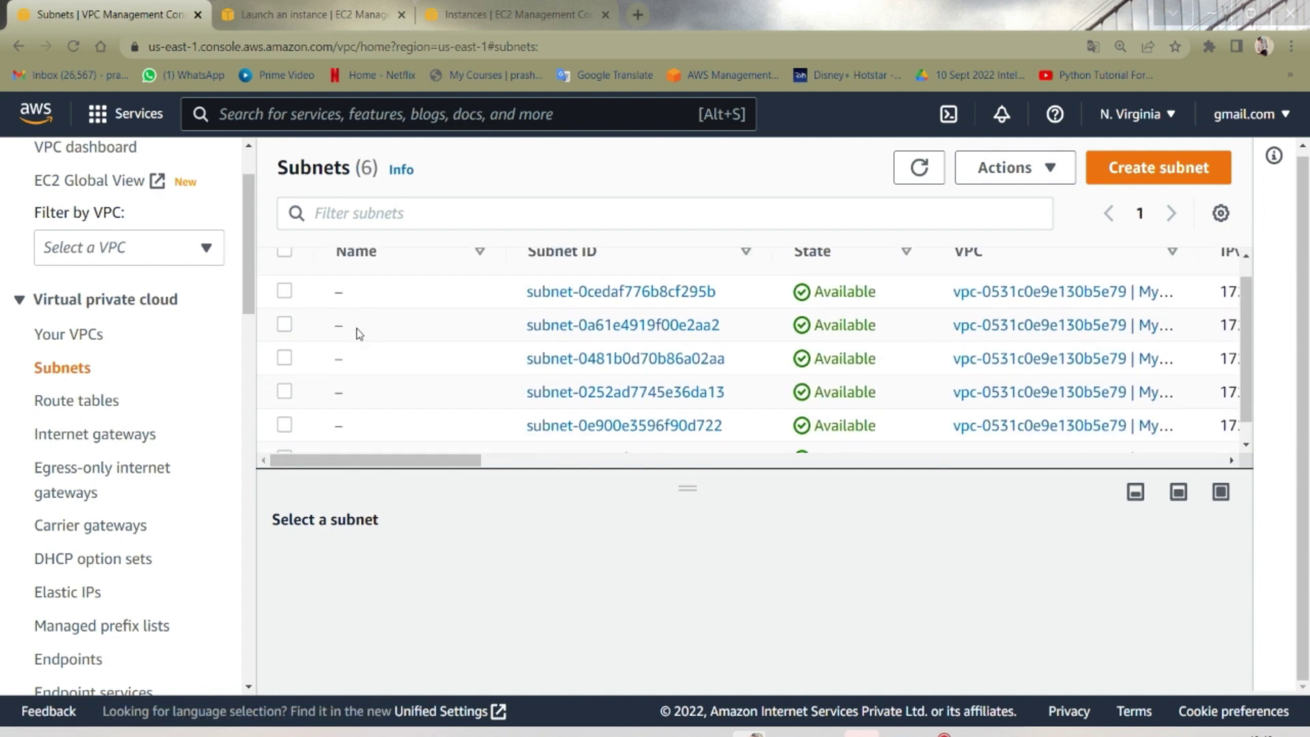
# - Open the list of route tables and check which VPC the remaining route table belongs to
pyautogui.click(78, 400)
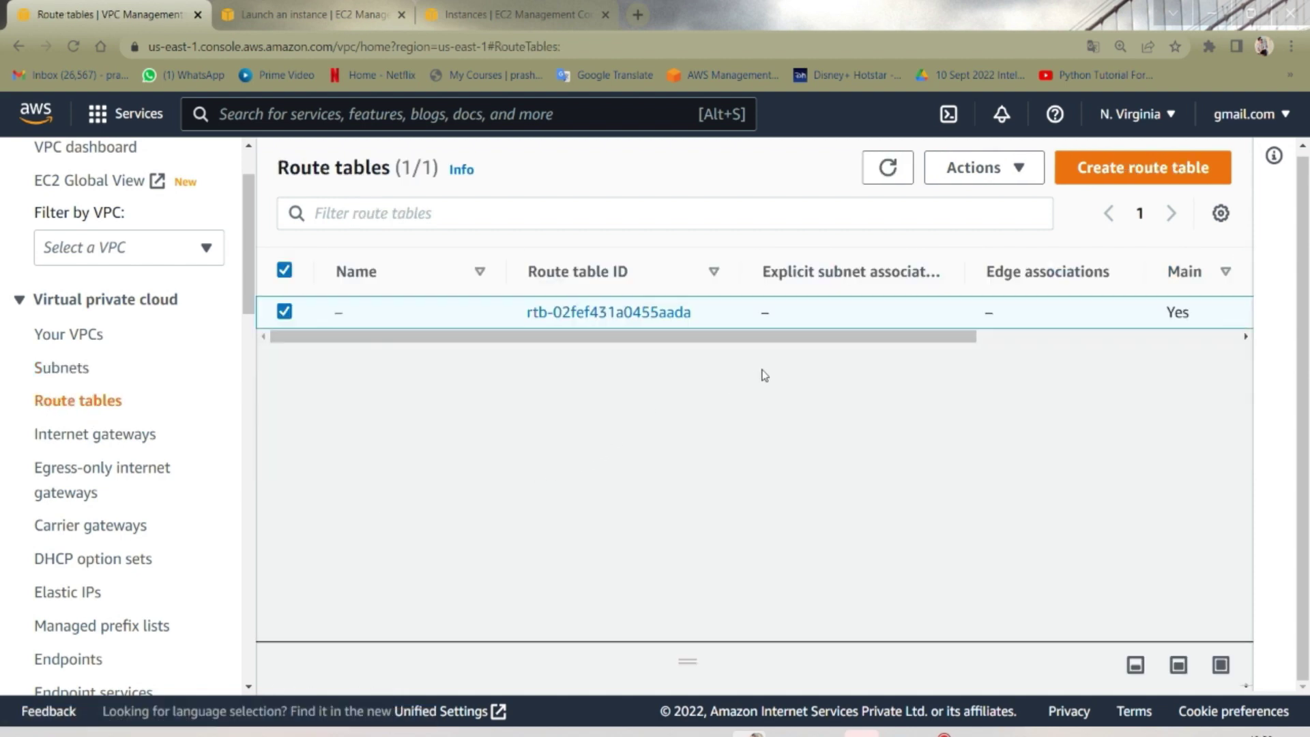
pyautogui.moveTo(576, 339); pyautogui.dragTo(948, 357)
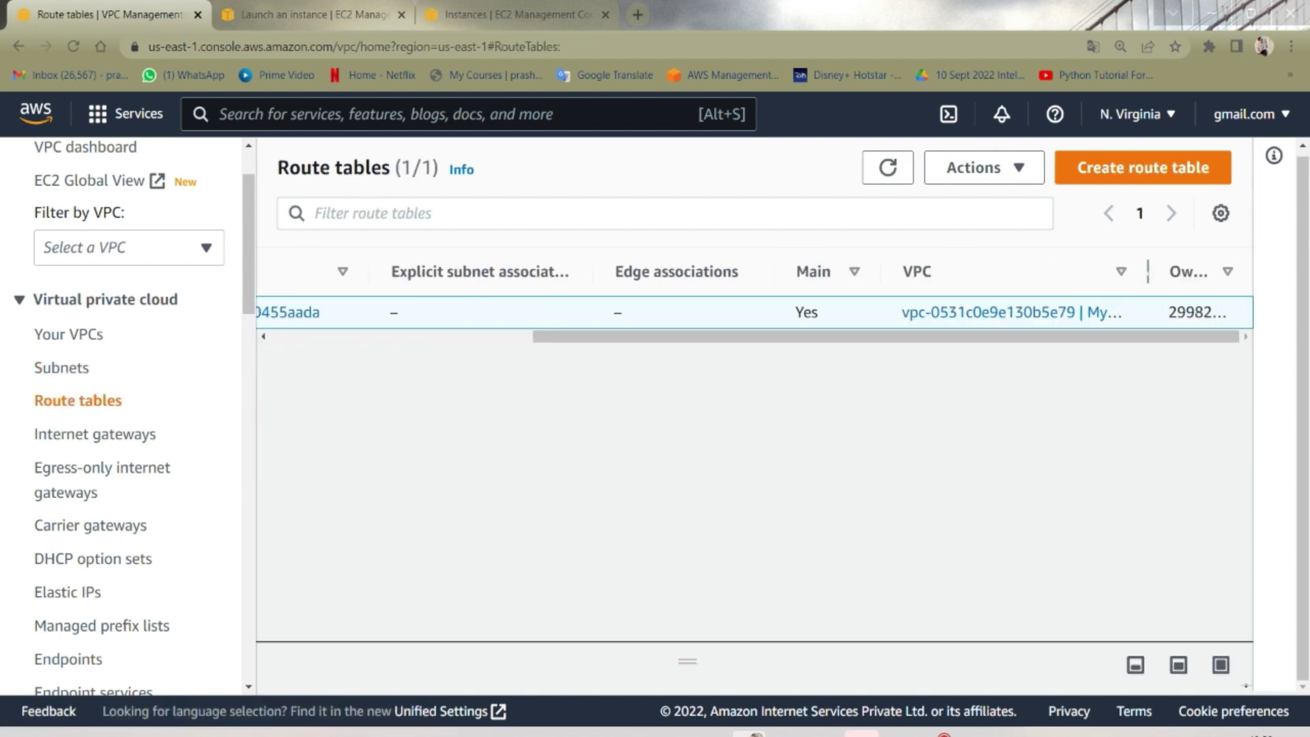
pyautogui.moveTo(1149, 272); pyautogui.dragTo(1245, 273)
pyautogui.moveTo(1074, 341); pyautogui.dragTo(830, 339)
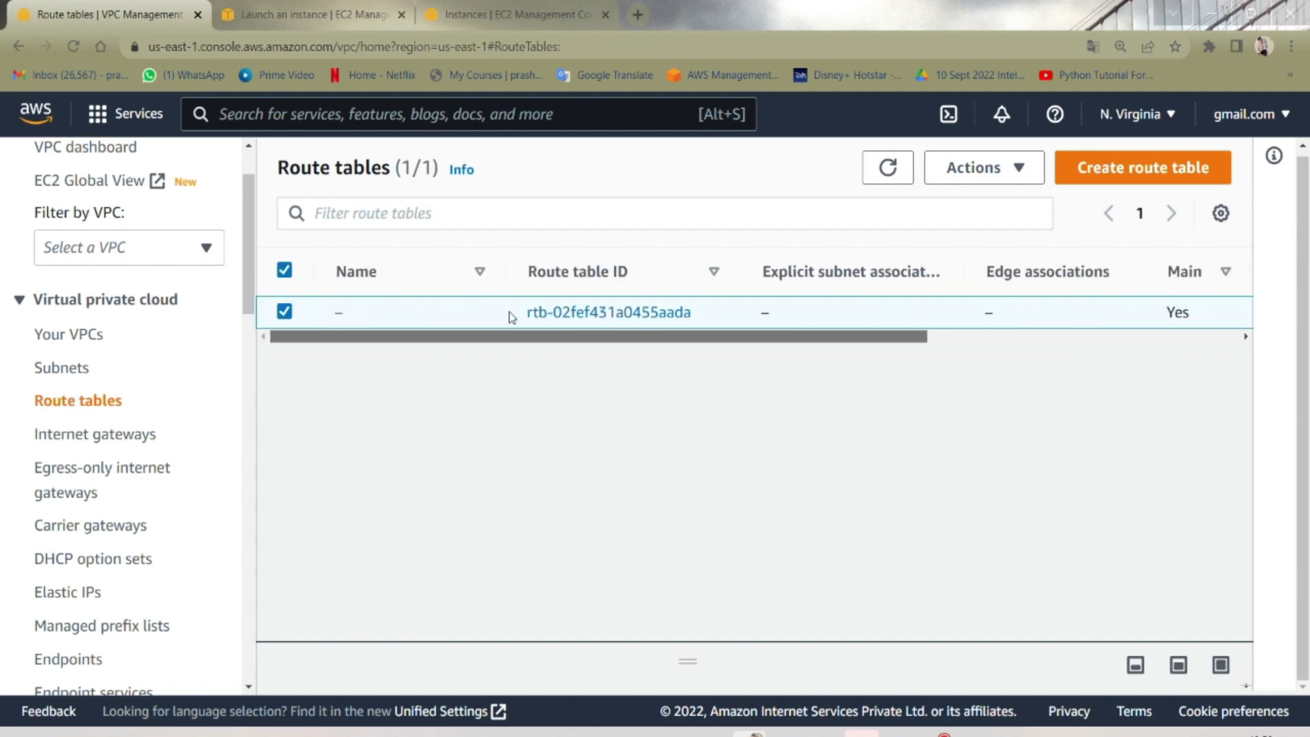
pyautogui.scroll(2, 96, 410)
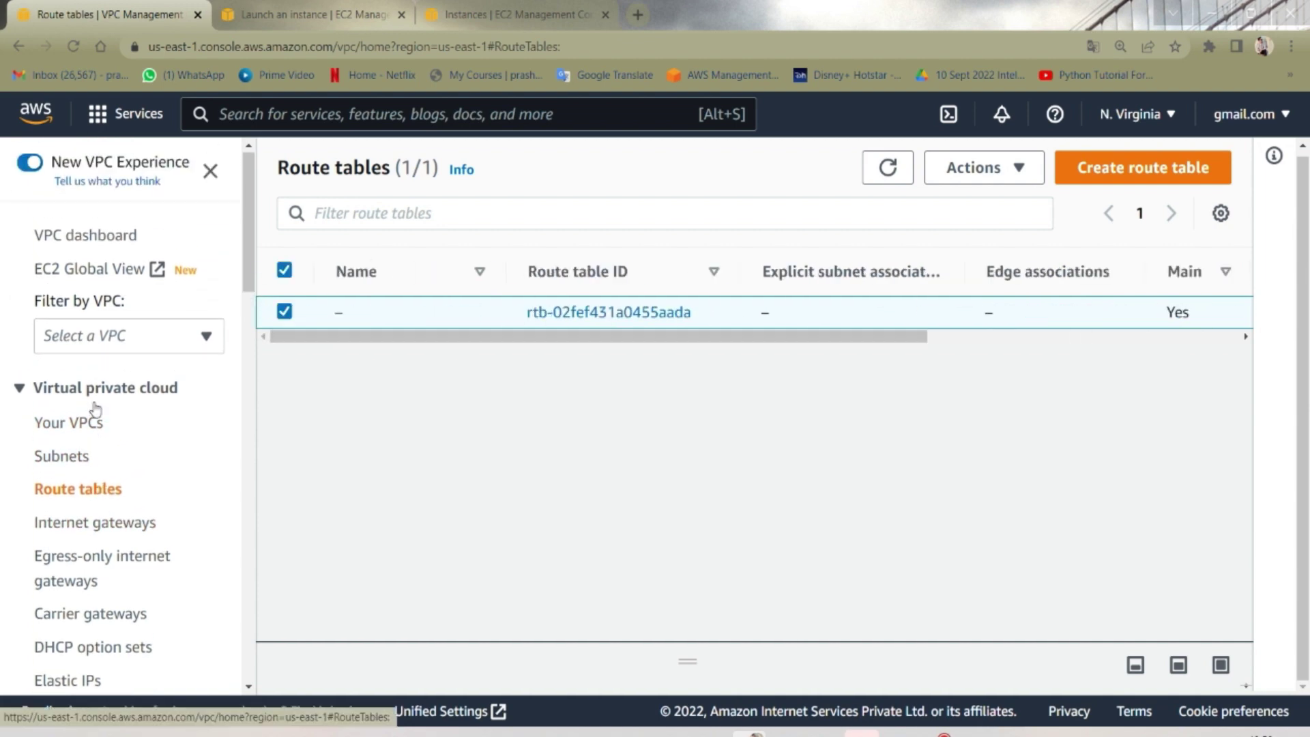
# - Open the VPC dashboard and review the resources by region for anything still in use
pyautogui.click(113, 235)
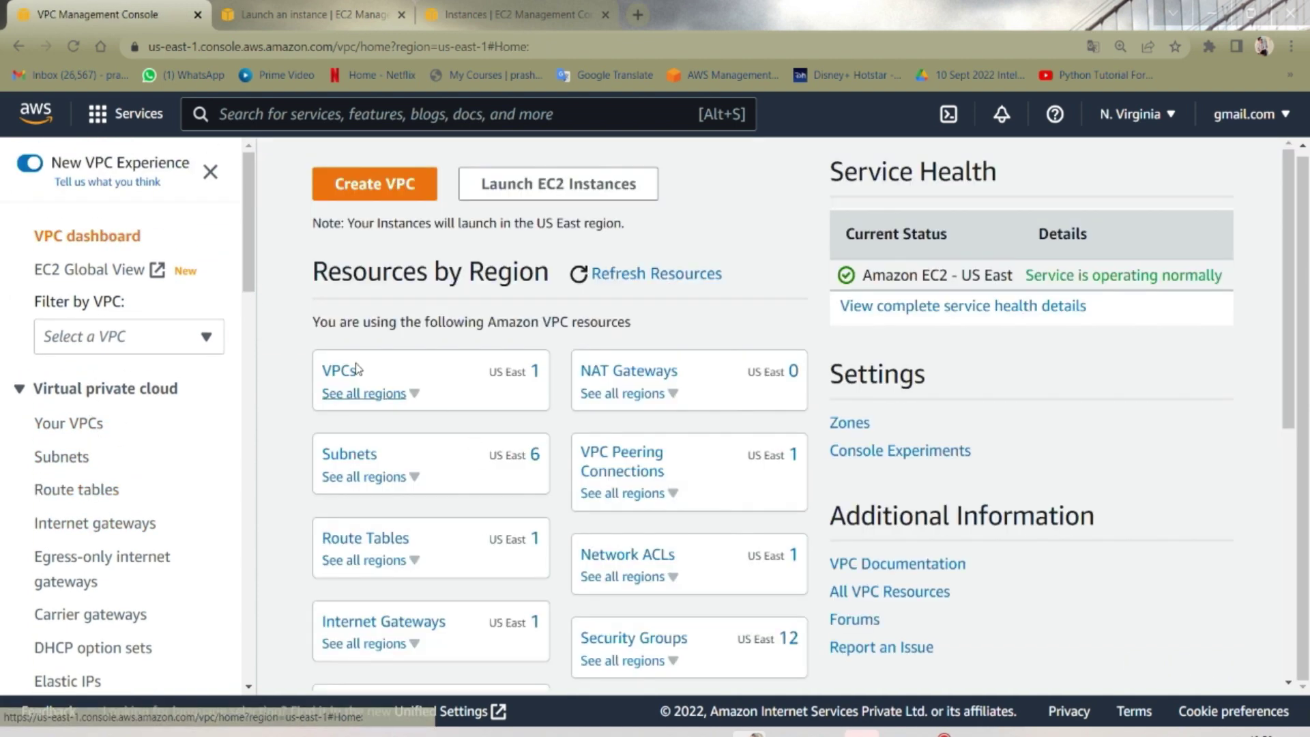
pyautogui.scroll(-3, 480, 464)
pyautogui.scroll(-3, 475, 482)
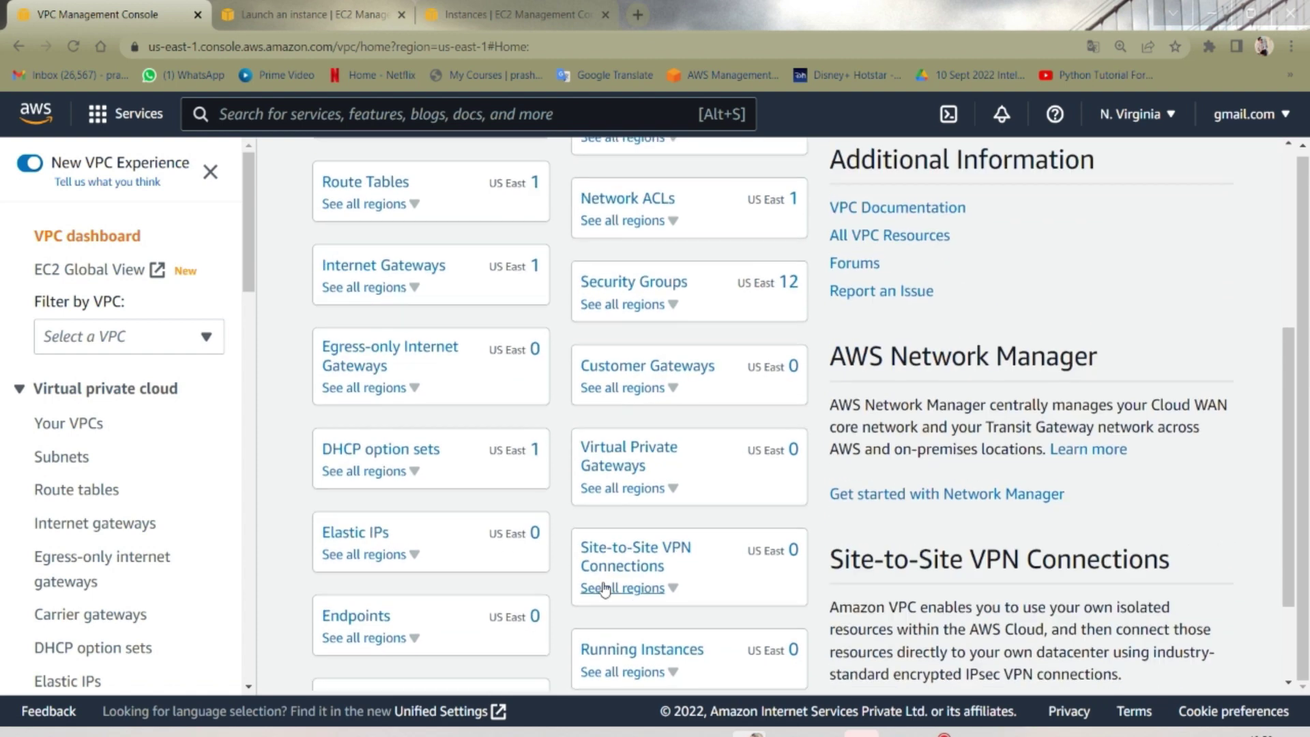
pyautogui.scroll(6, 409, 576)
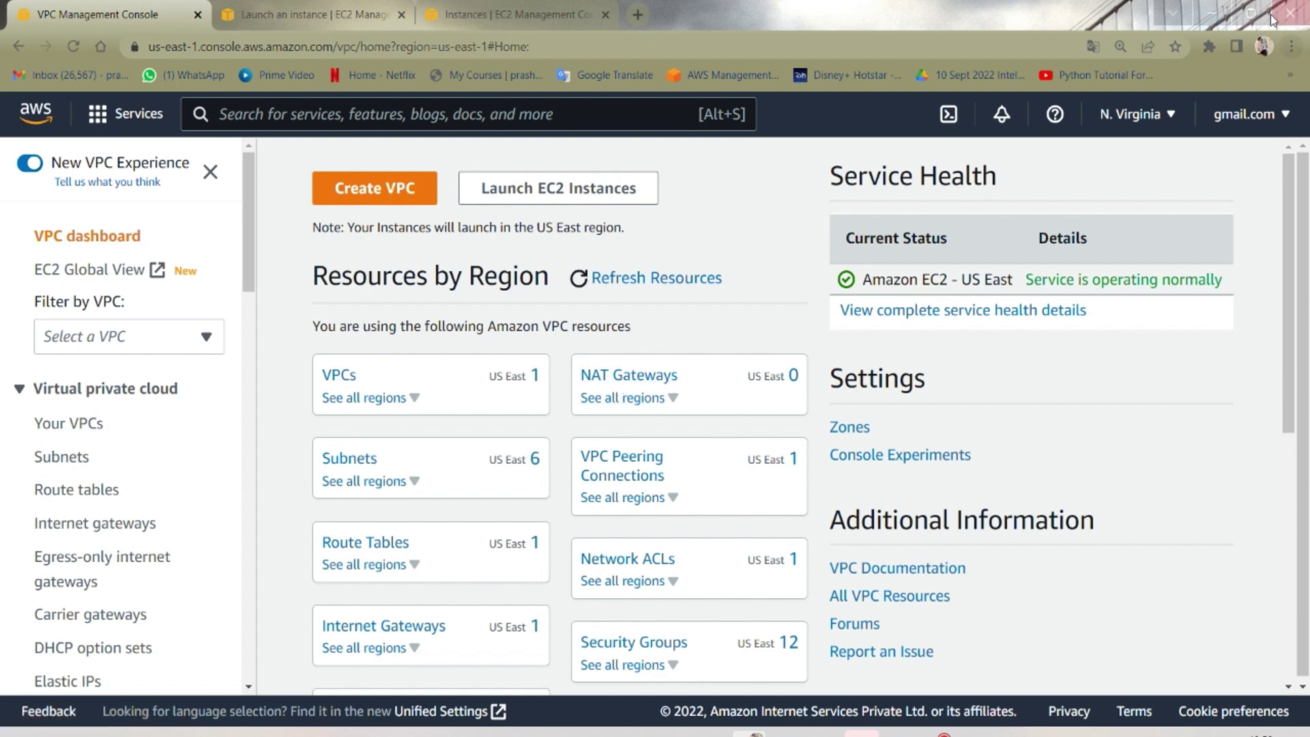
# - Open the account's Billing Dashboard and check the current month's total forecast in the AWS summary
pyautogui.click(1240, 115)
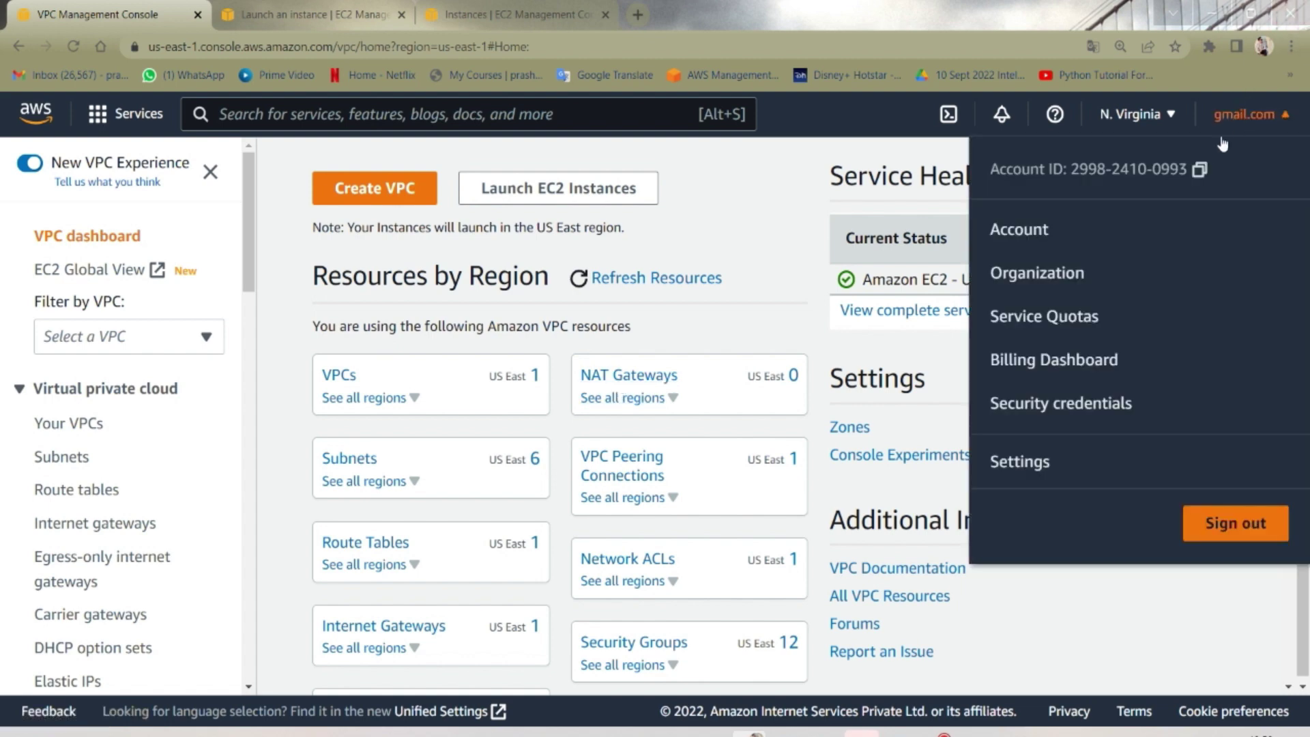
pyautogui.click(1051, 362)
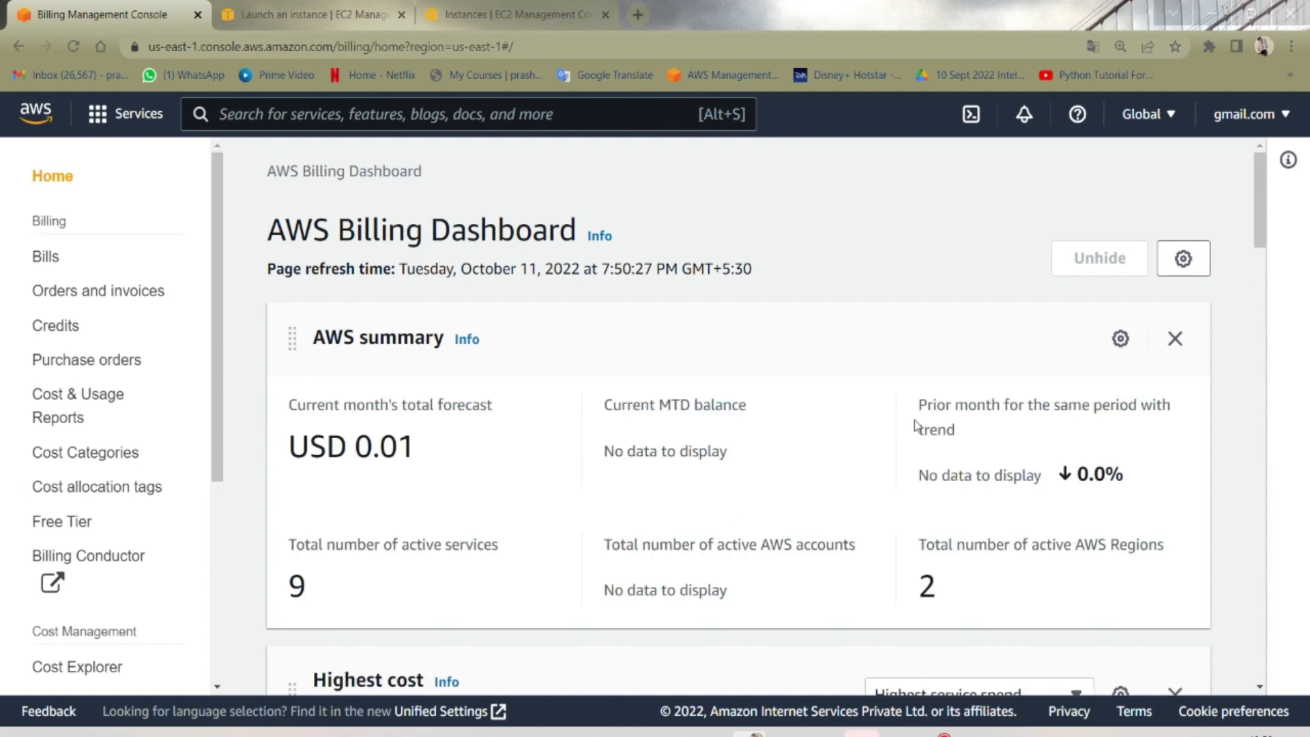
pyautogui.scroll(-1, 677, 530)
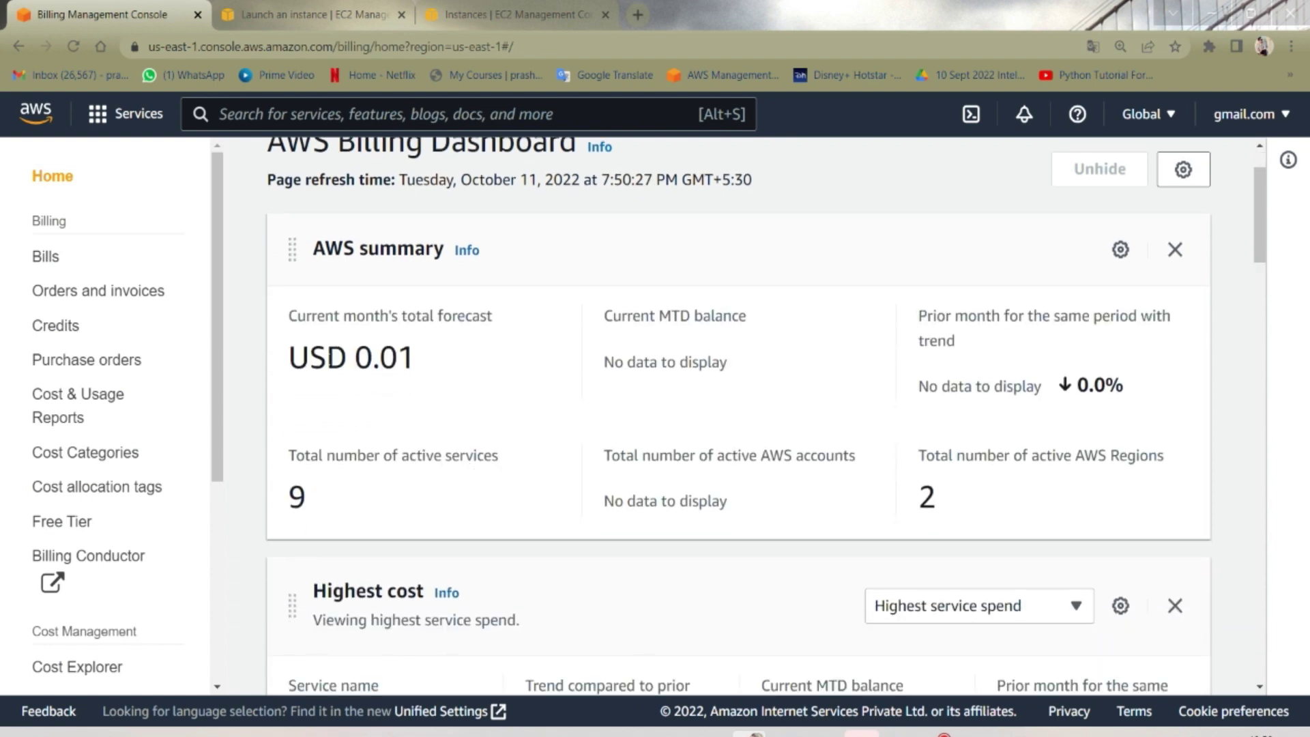
pyautogui.moveTo(289, 356); pyautogui.dragTo(434, 374)
pyautogui.click(294, 358)
pyautogui.moveTo(289, 358); pyautogui.dragTo(401, 358)
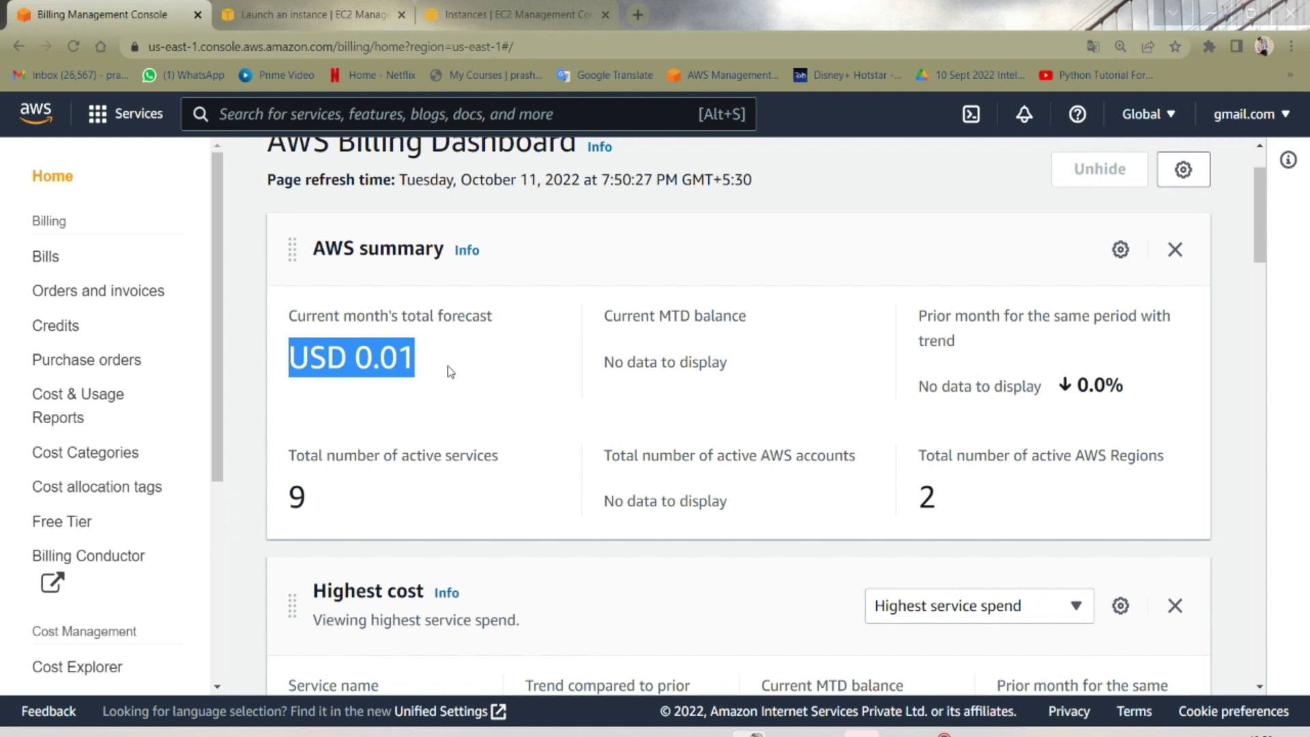
pyautogui.scroll(-3, 444, 368)
pyautogui.scroll(4, 722, 252)
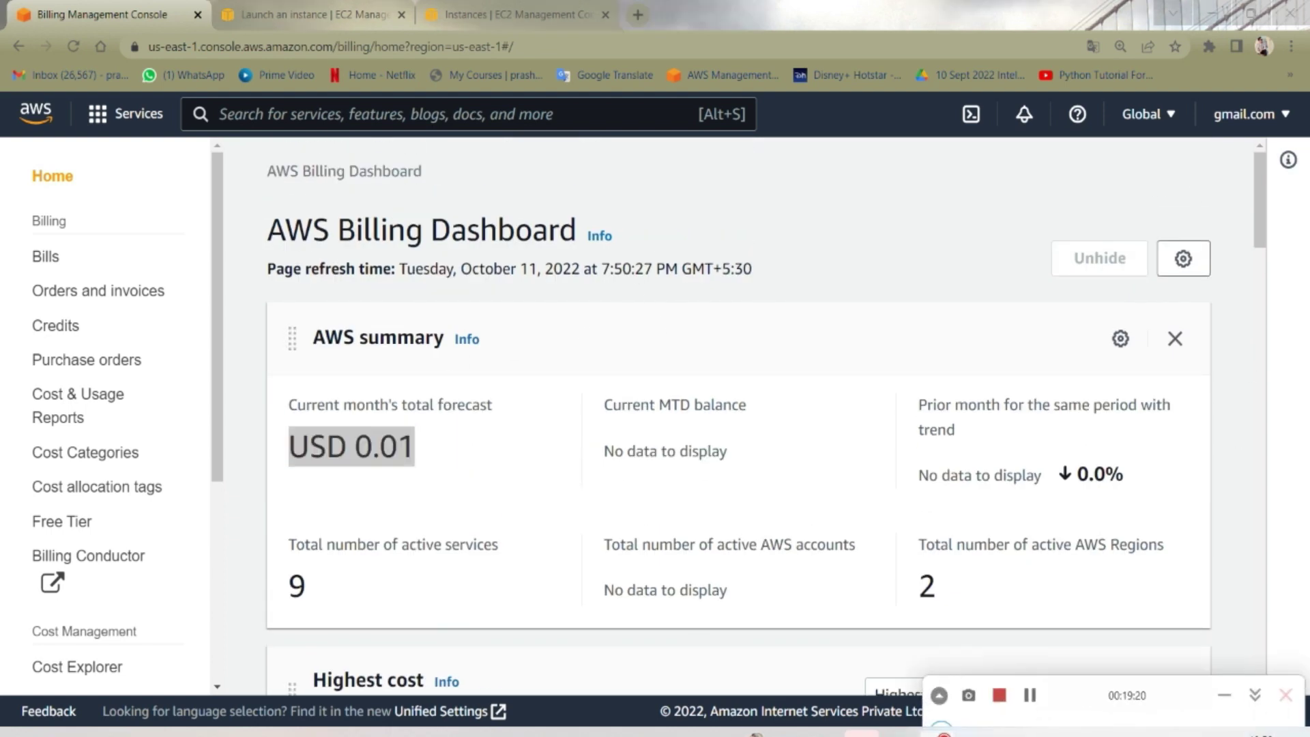
pyautogui.click(1031, 696)
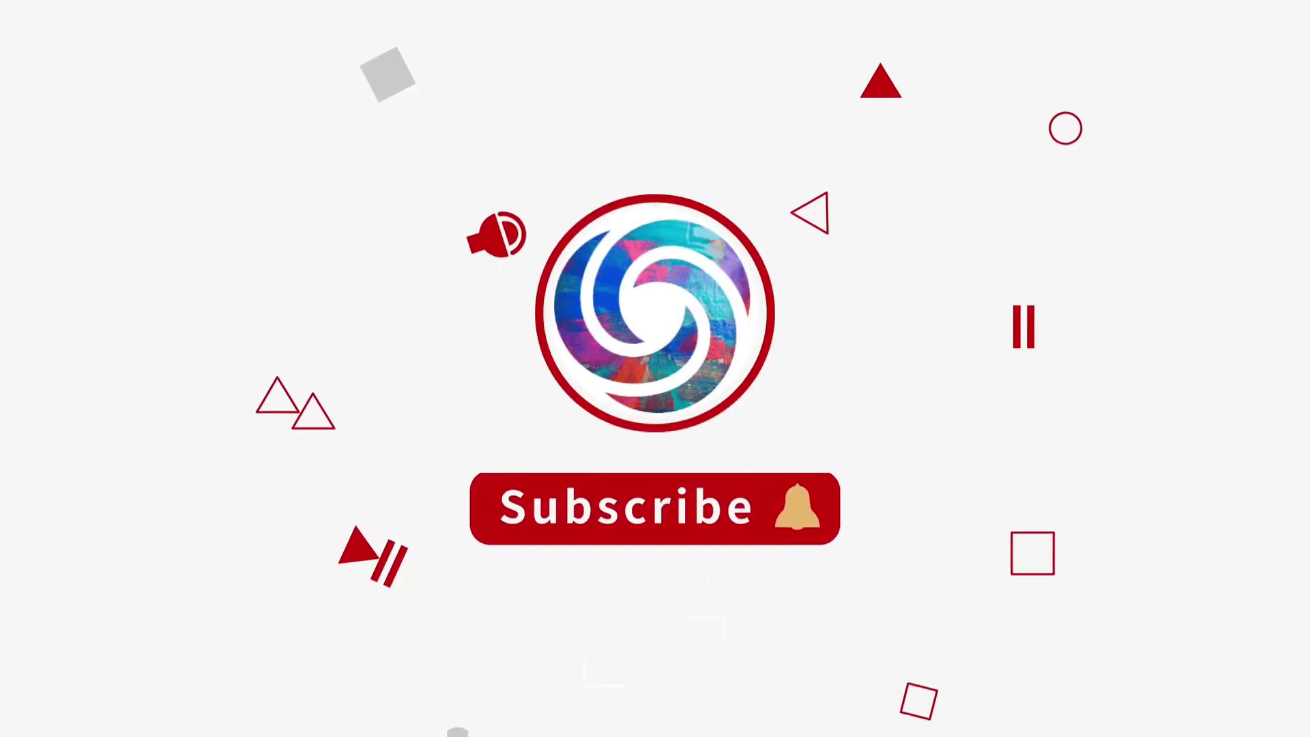